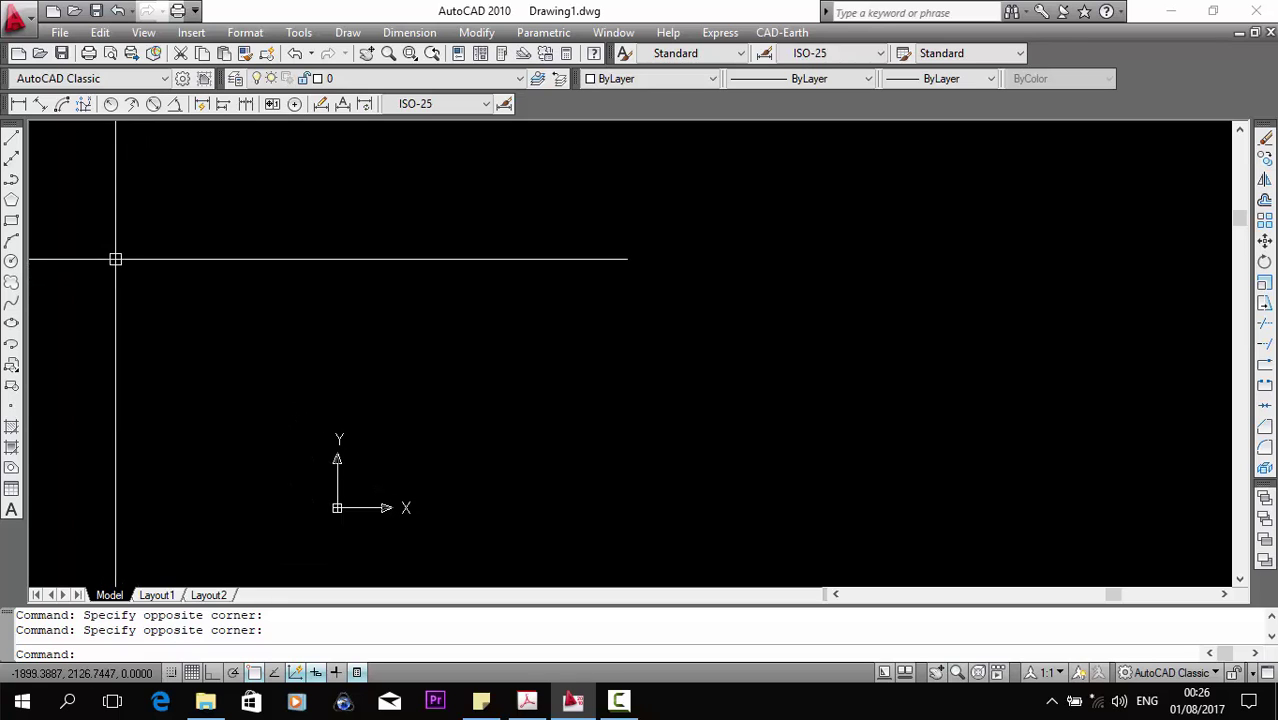
Draw a tilted 4-sided inscribed polygon (square) around the origin with POL.
middle_drag(335, 254, 114, 222)
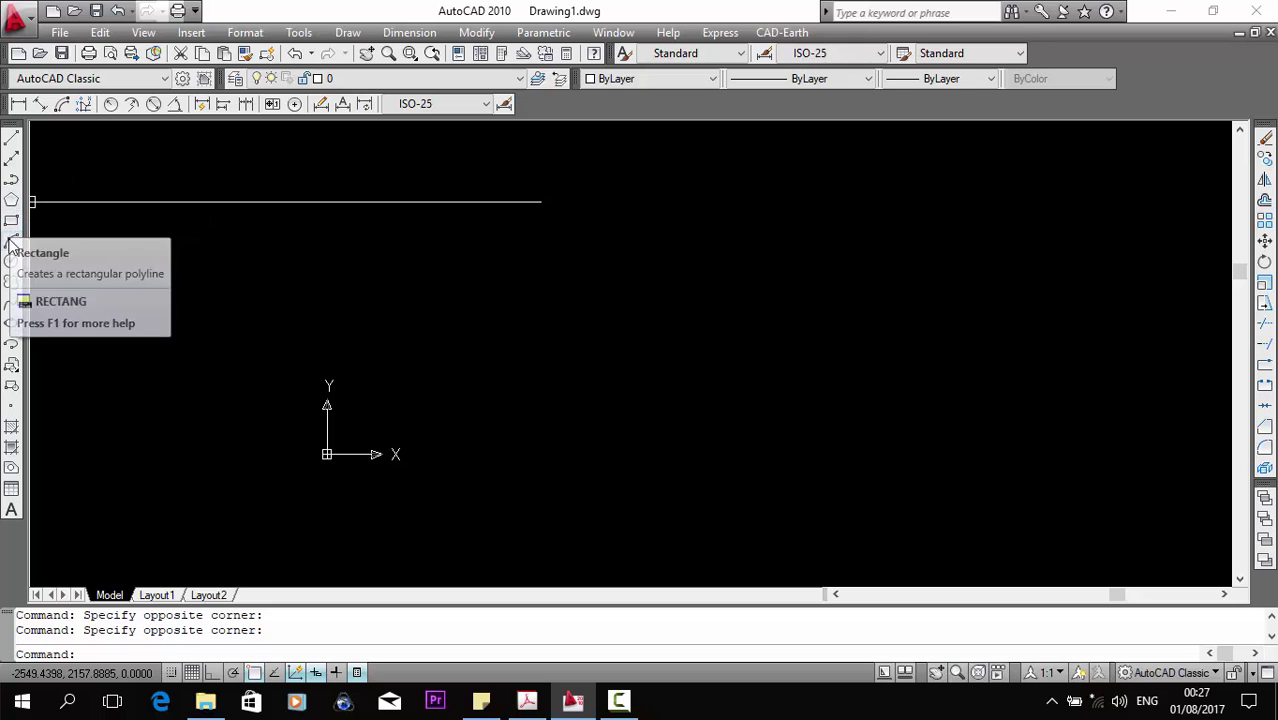
middle_drag(188, 254, 253, 257)
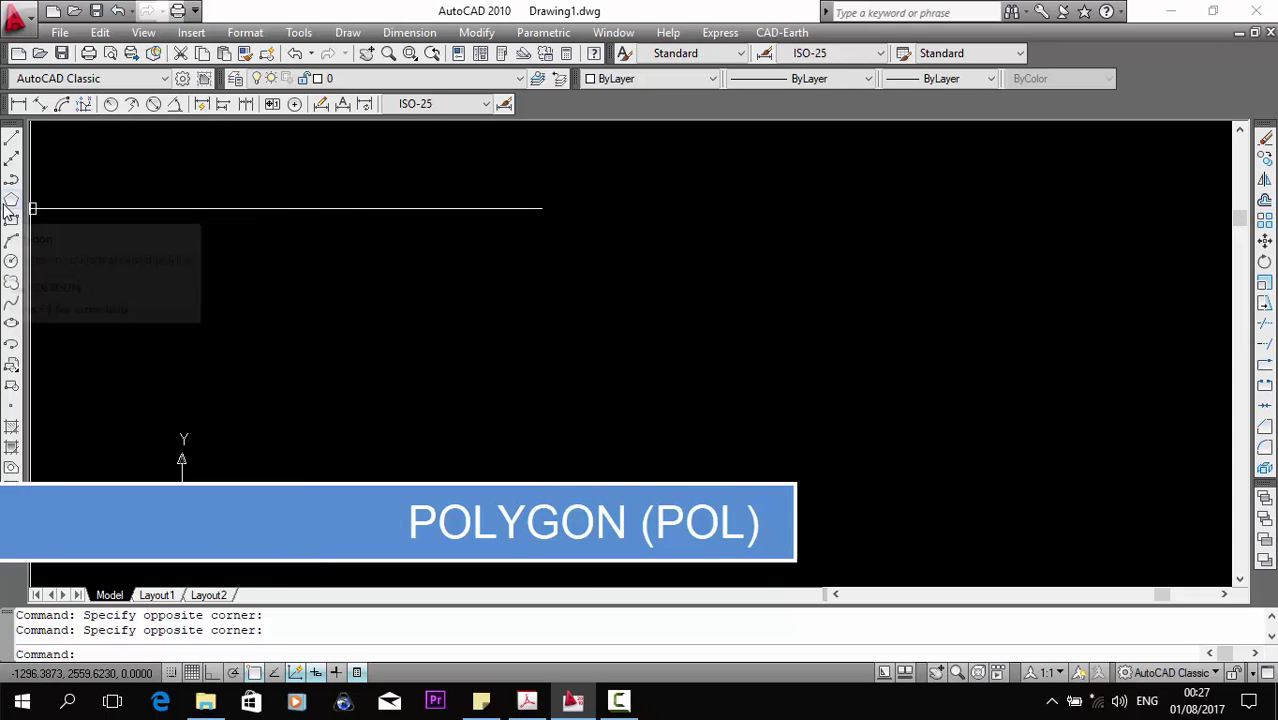
mouse_move(11, 200)
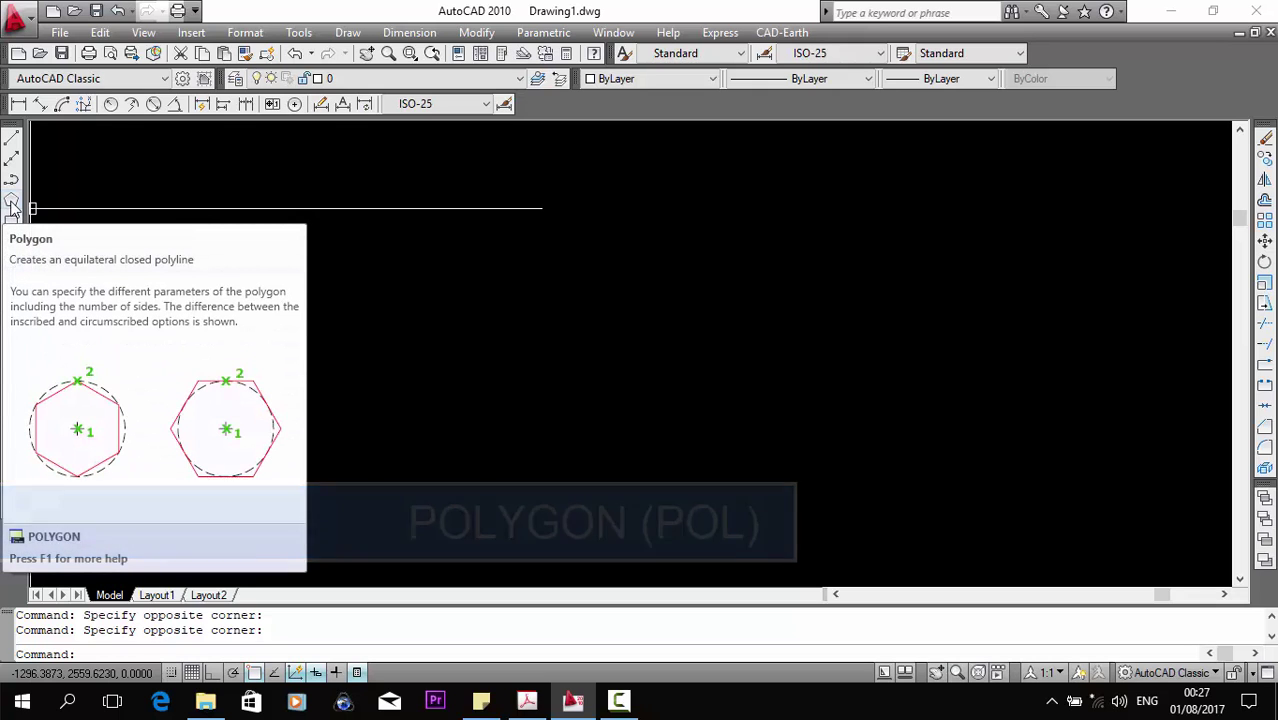
text(pol)
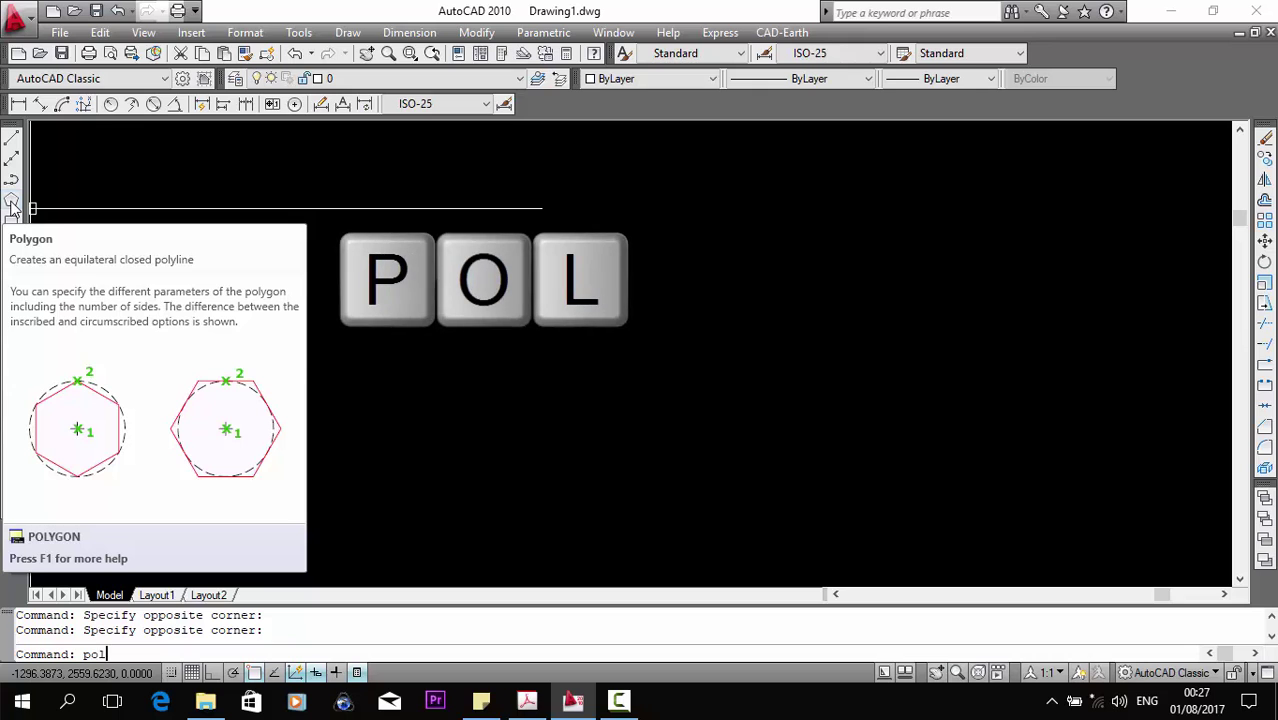
key(Return)
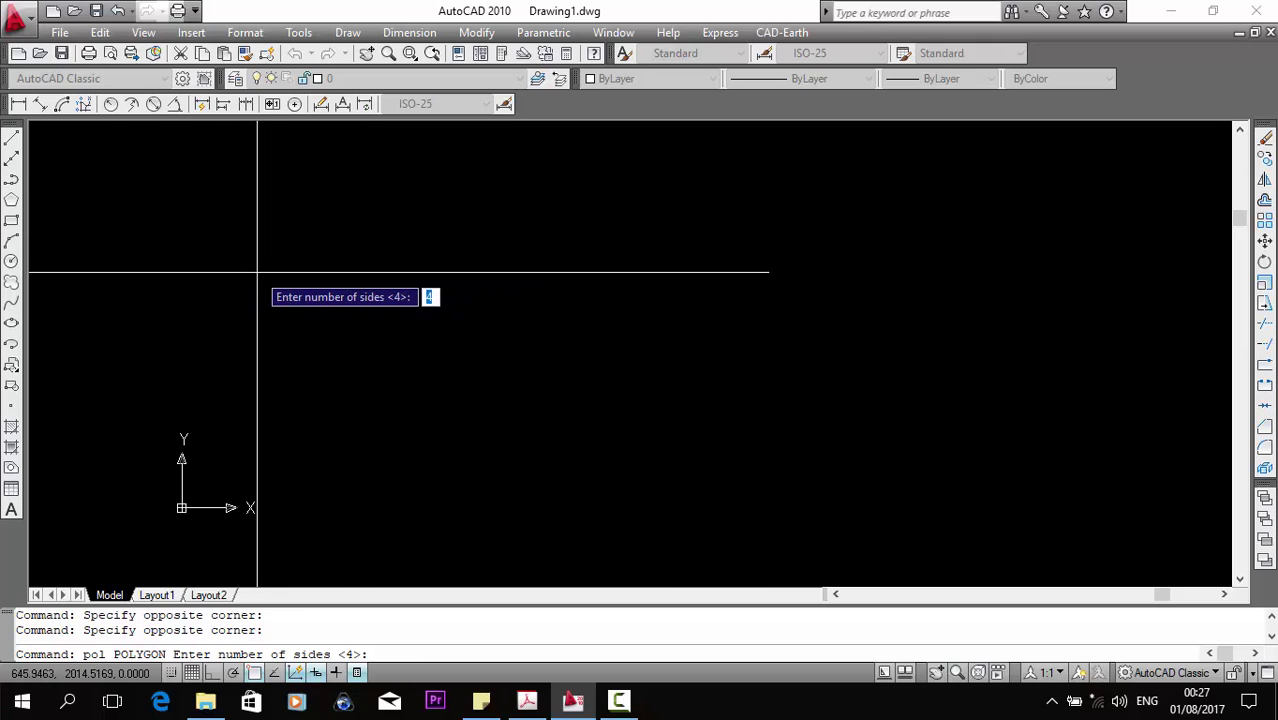
key(Return)
click(227, 405)
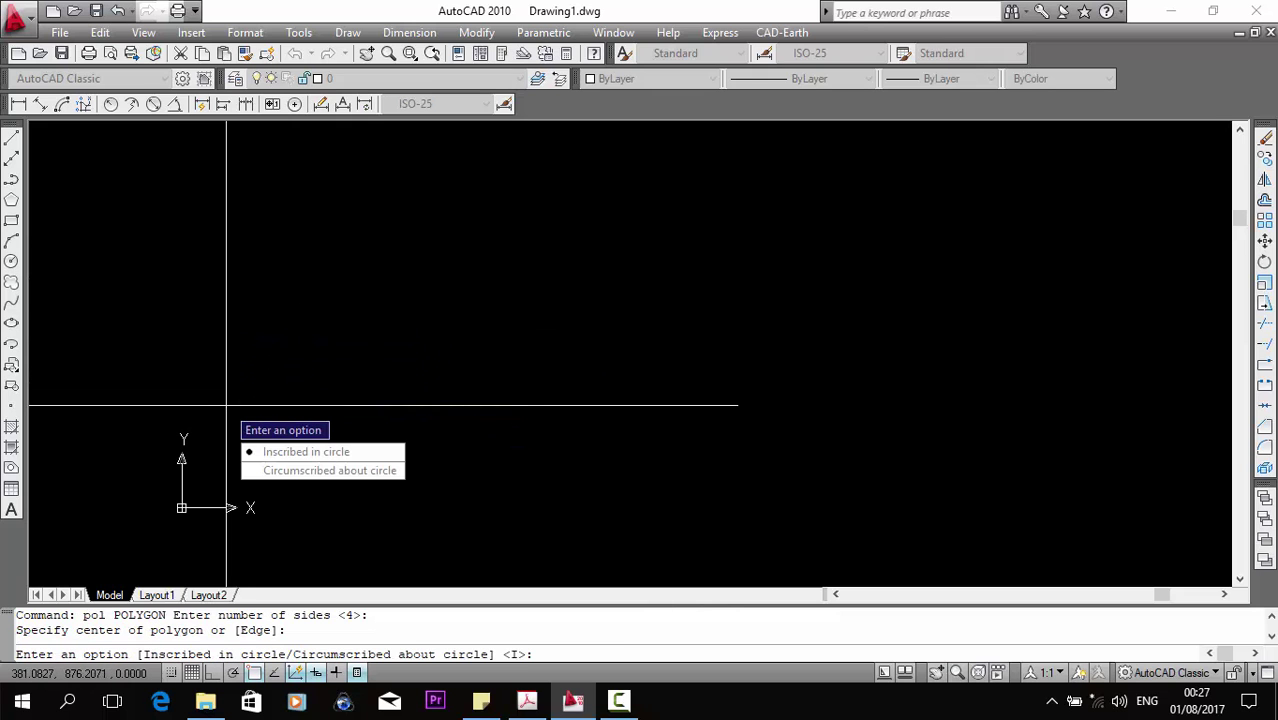
key(Return)
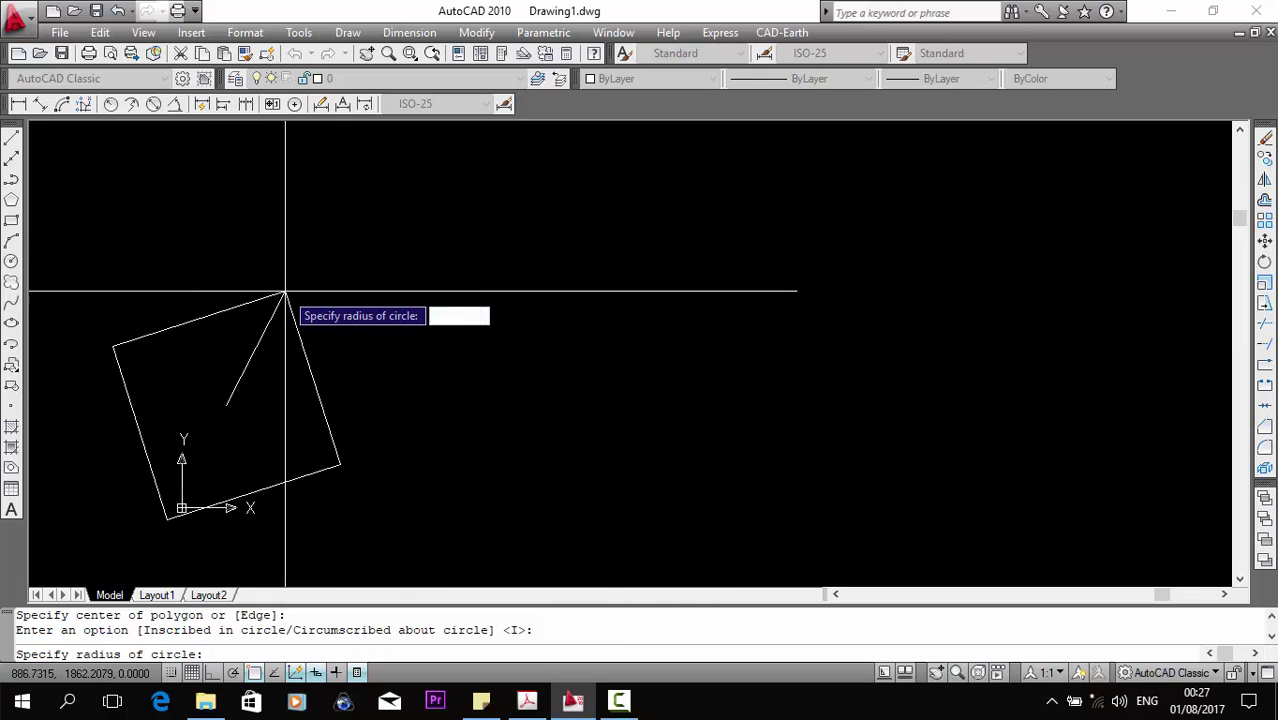
click(326, 292)
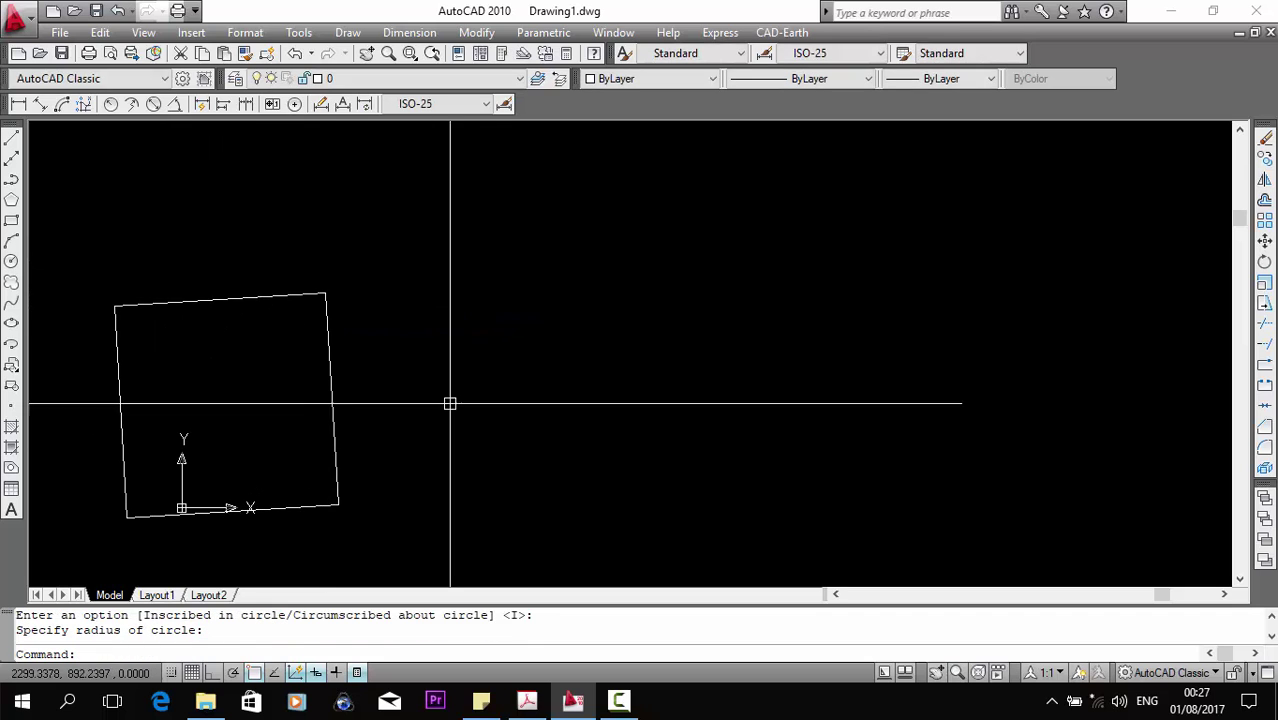
middle_drag(524, 412, 447, 385)
Draw an inscribed 5-sided pentagon to the right of the square.
key(Return)
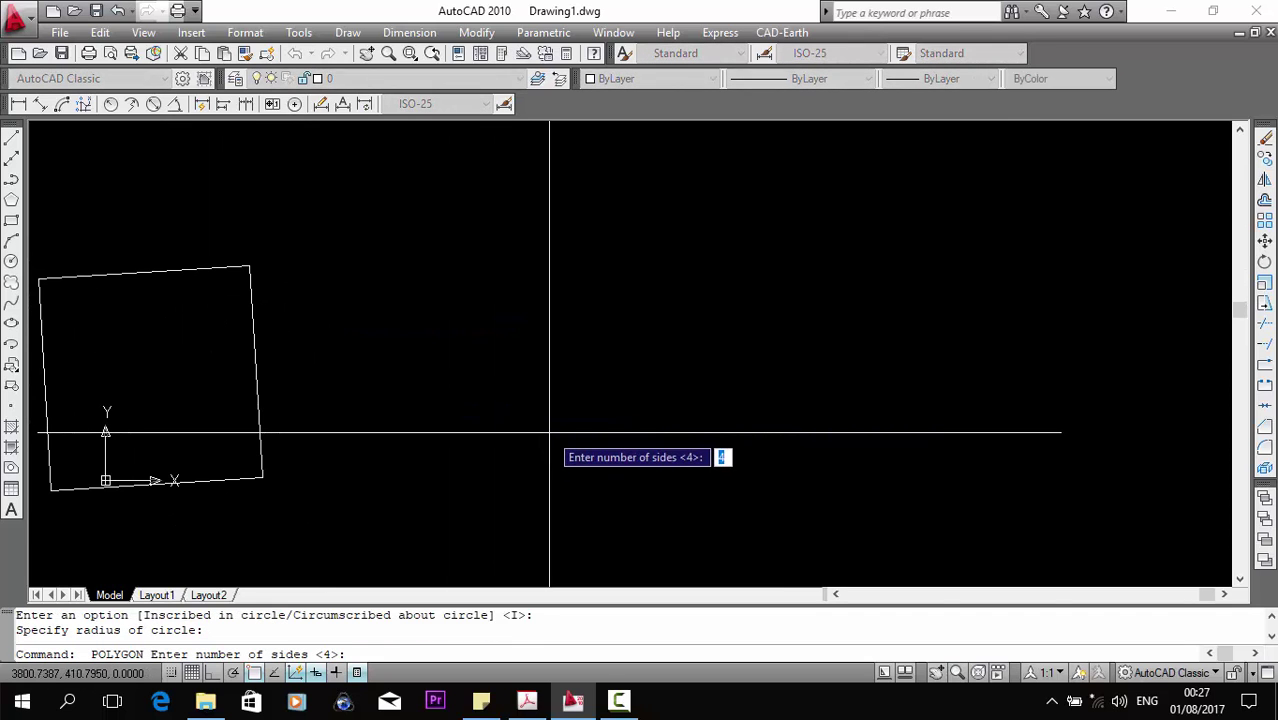
text(5)
key(Return)
click(548, 405)
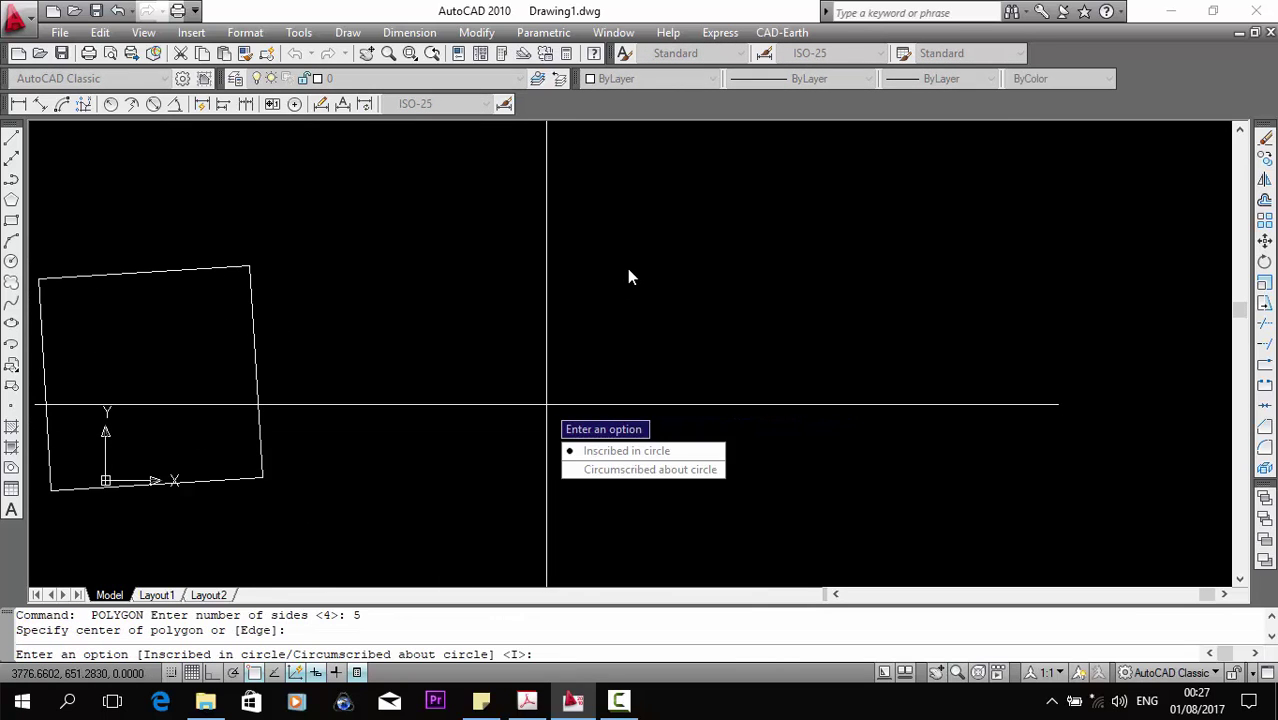
key(Return)
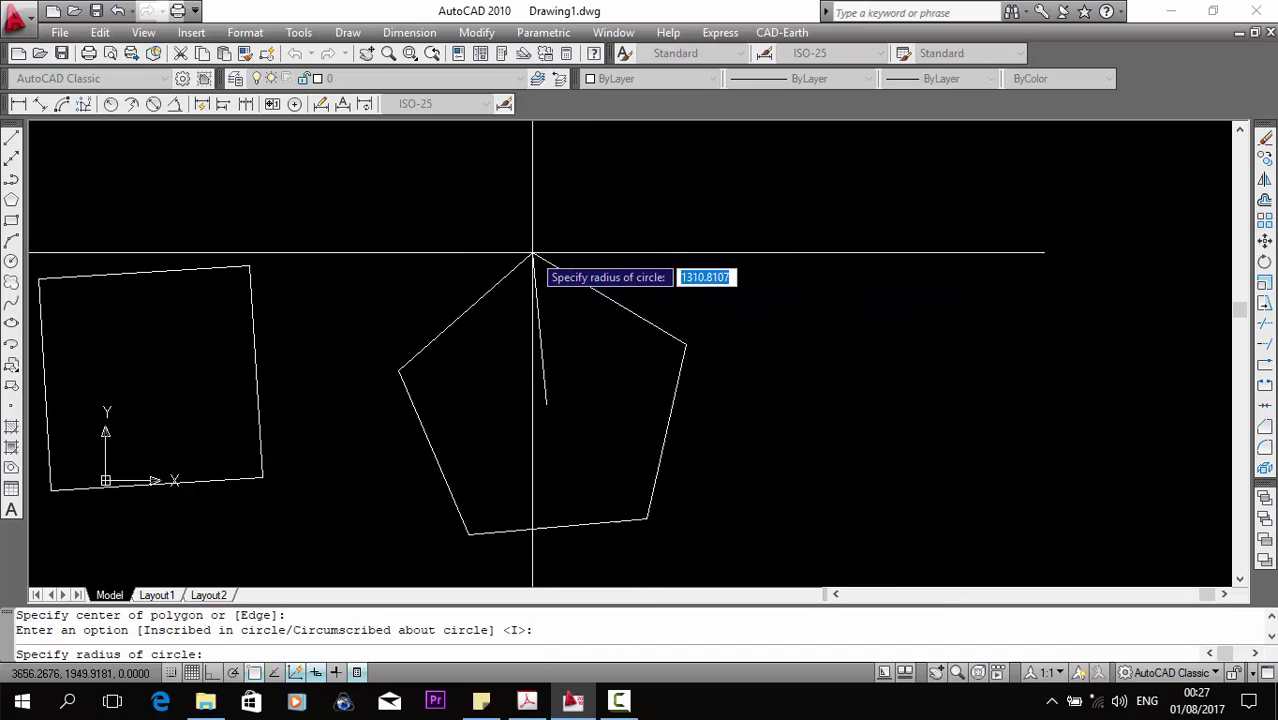
click(533, 254)
middle_drag(762, 372, 615, 356)
Draw an upright inscribed 6-sided hexagon to the right of the pentagon.
key(Return)
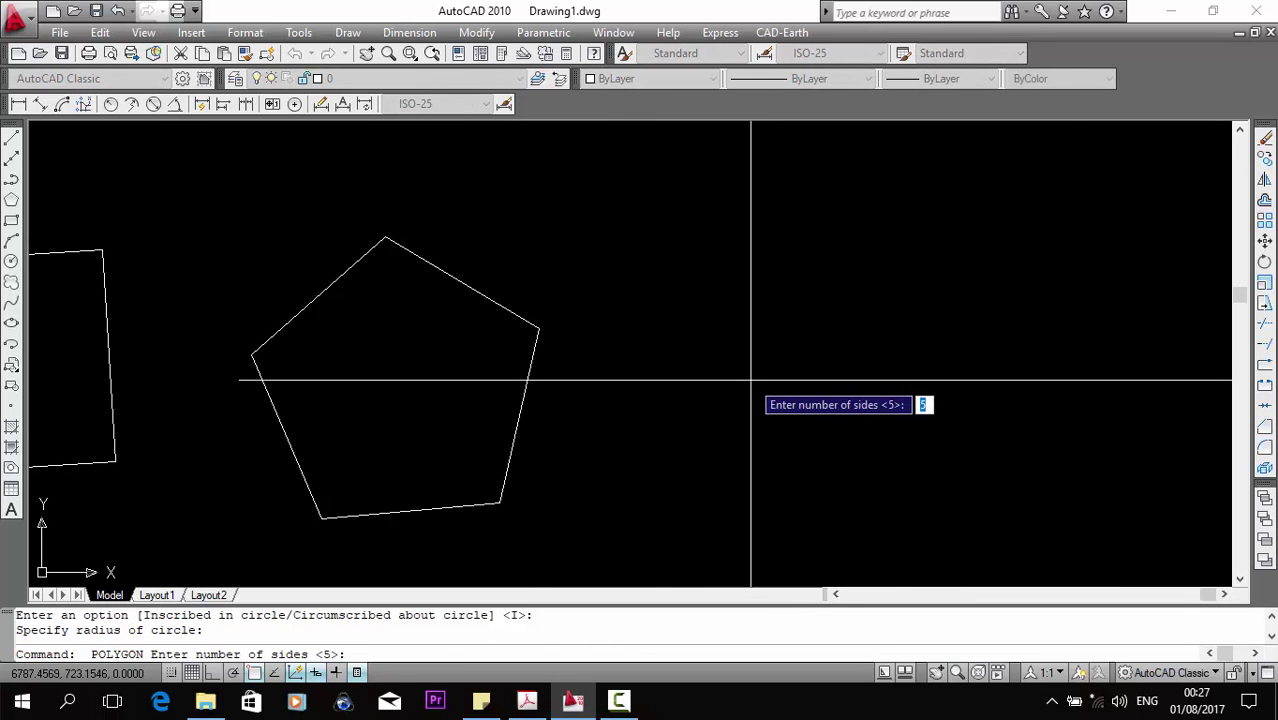
text(6)
key(Return)
click(777, 414)
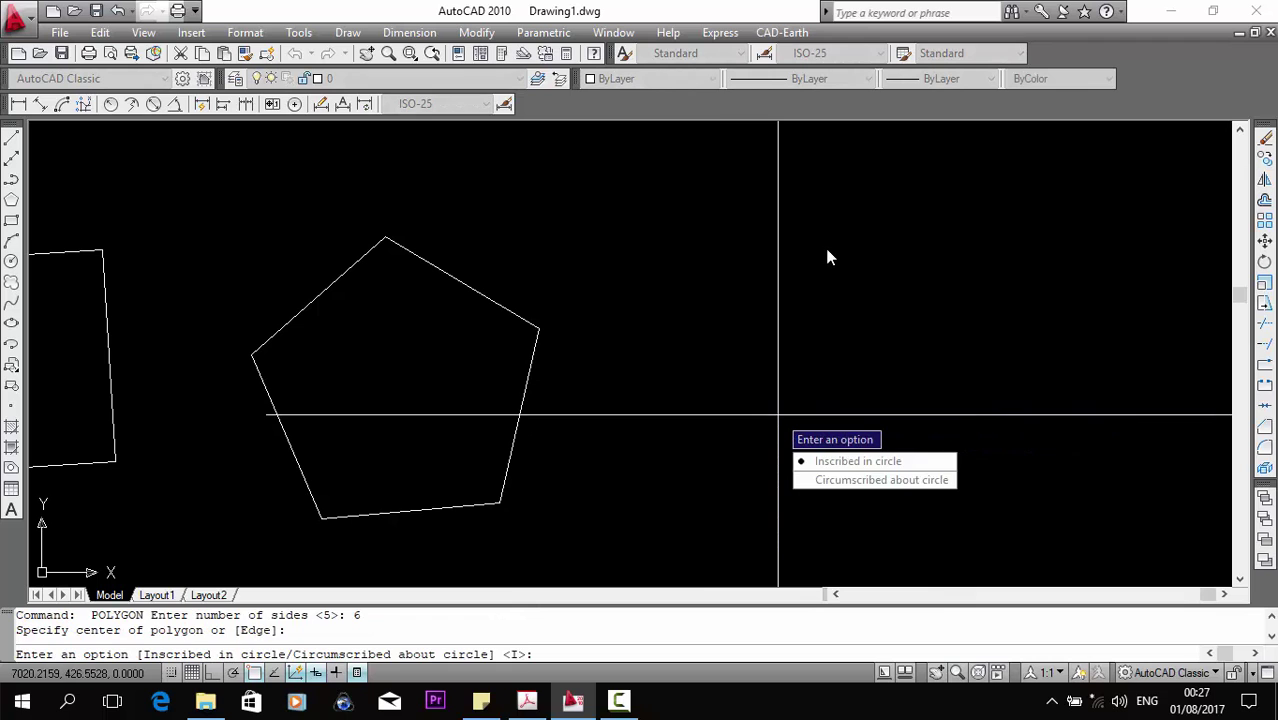
key(Return)
click(780, 258)
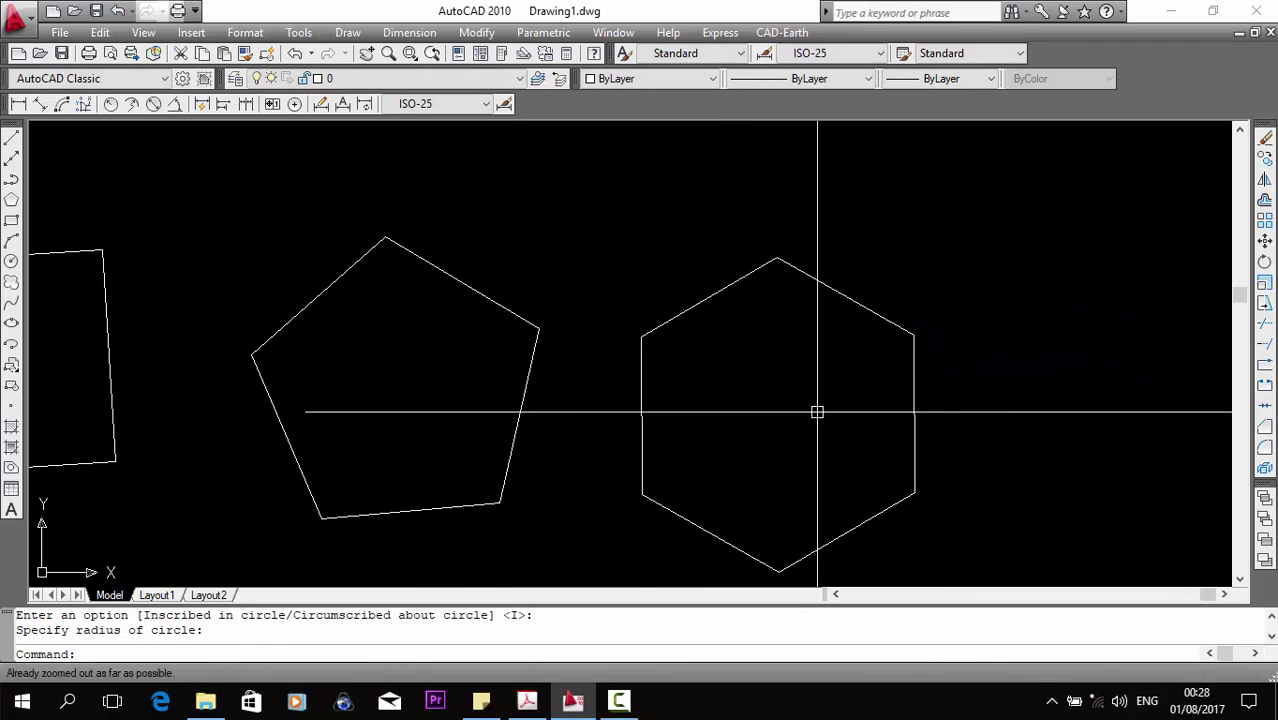
middle_drag(816, 411, 677, 406)
Regenerate the display with RE and bring the hexagon to the left of the view.
text(re)
key(Return)
scroll(302, 391, down, 4)
middle_drag(605, 434, 344, 434)
scroll(344, 434, up, 2)
scroll(344, 434, up, 2)
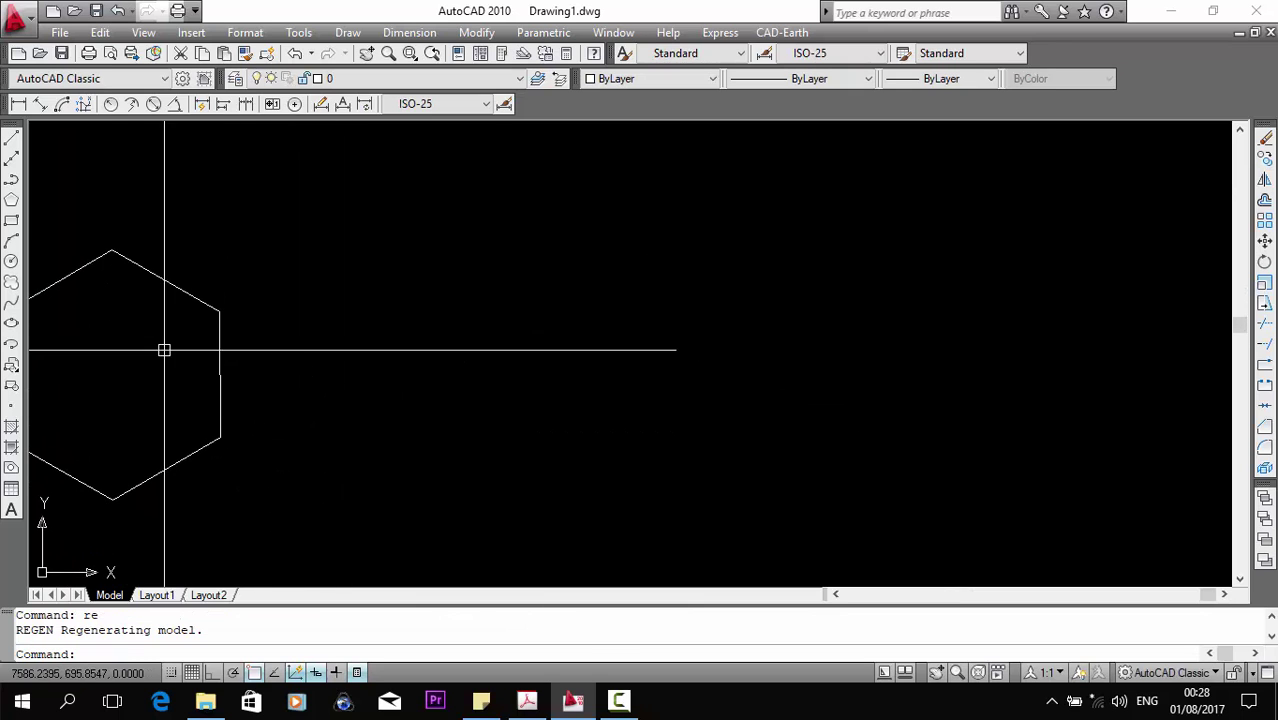
Draw a slightly tilted inscribed 6-sided hexagon.
click(11, 200)
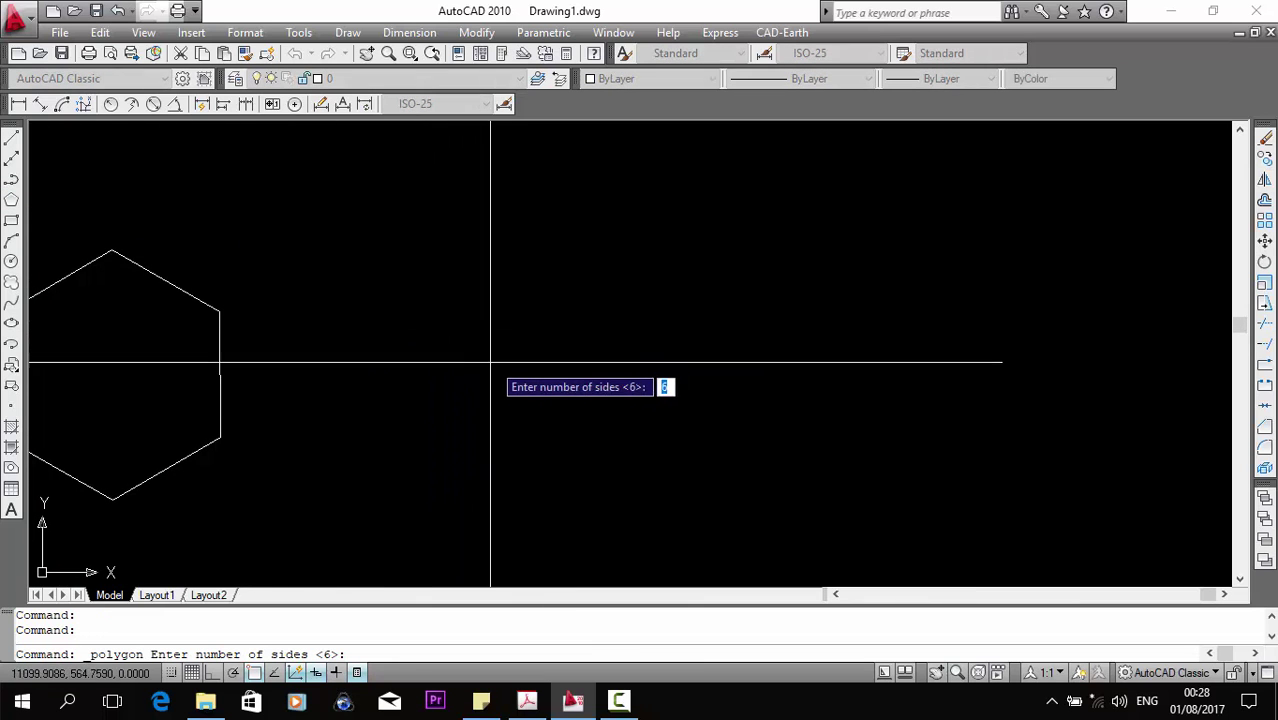
middle_drag(468, 376, 477, 362)
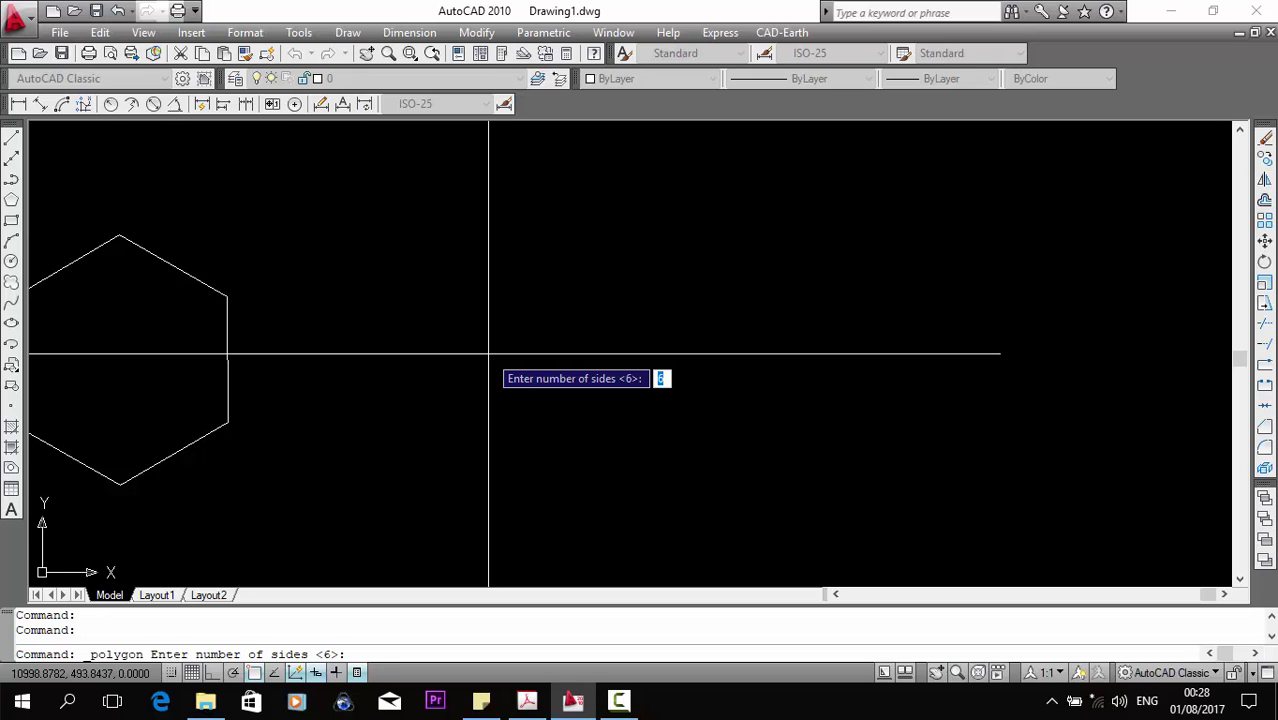
key(Return)
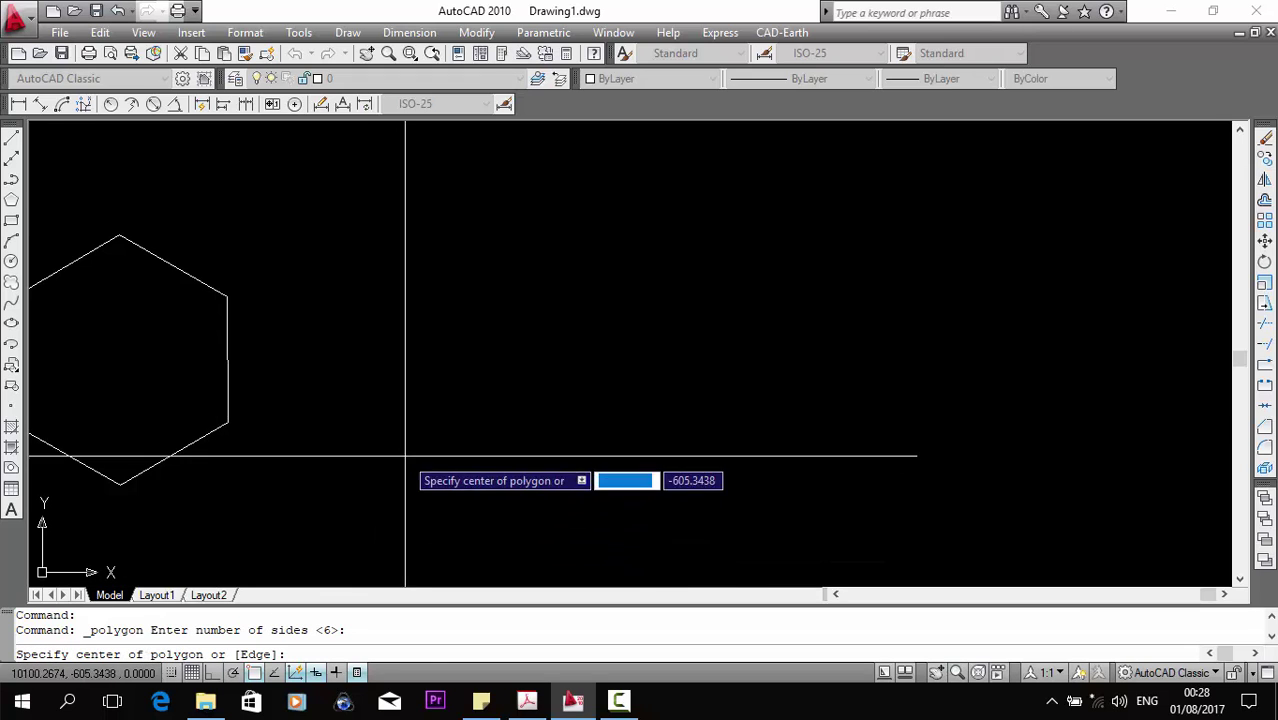
click(418, 378)
key(Return)
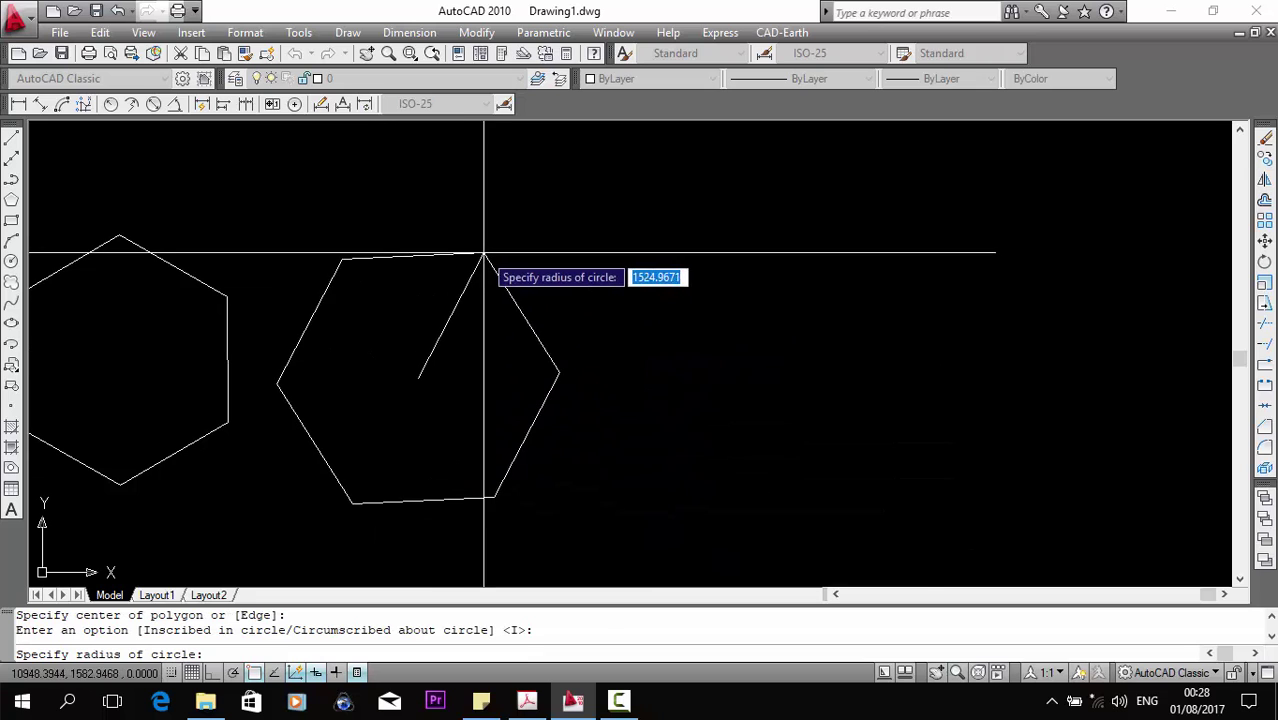
click(471, 266)
middle_drag(605, 337, 445, 343)
Draw a hexagon by its Edge option with a horizontal 500-unit edge under Ortho.
key(Return)
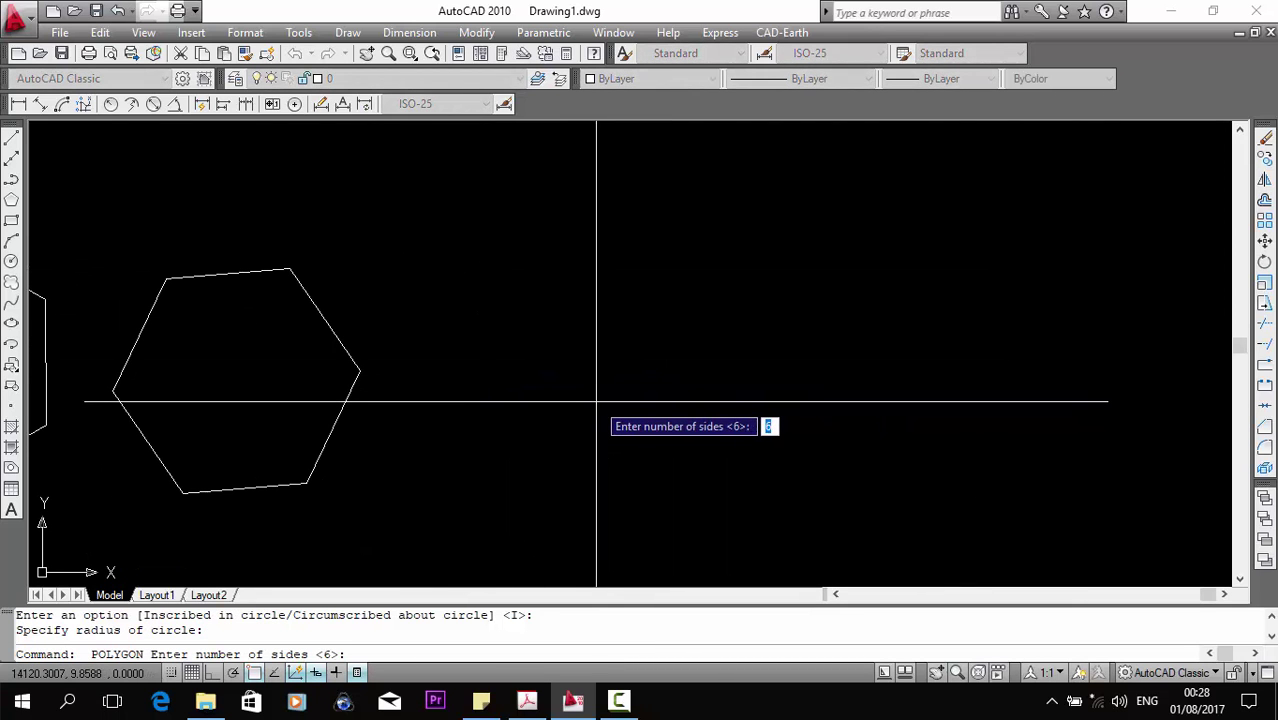
key(Return)
text(e)
key(Return)
click(522, 389)
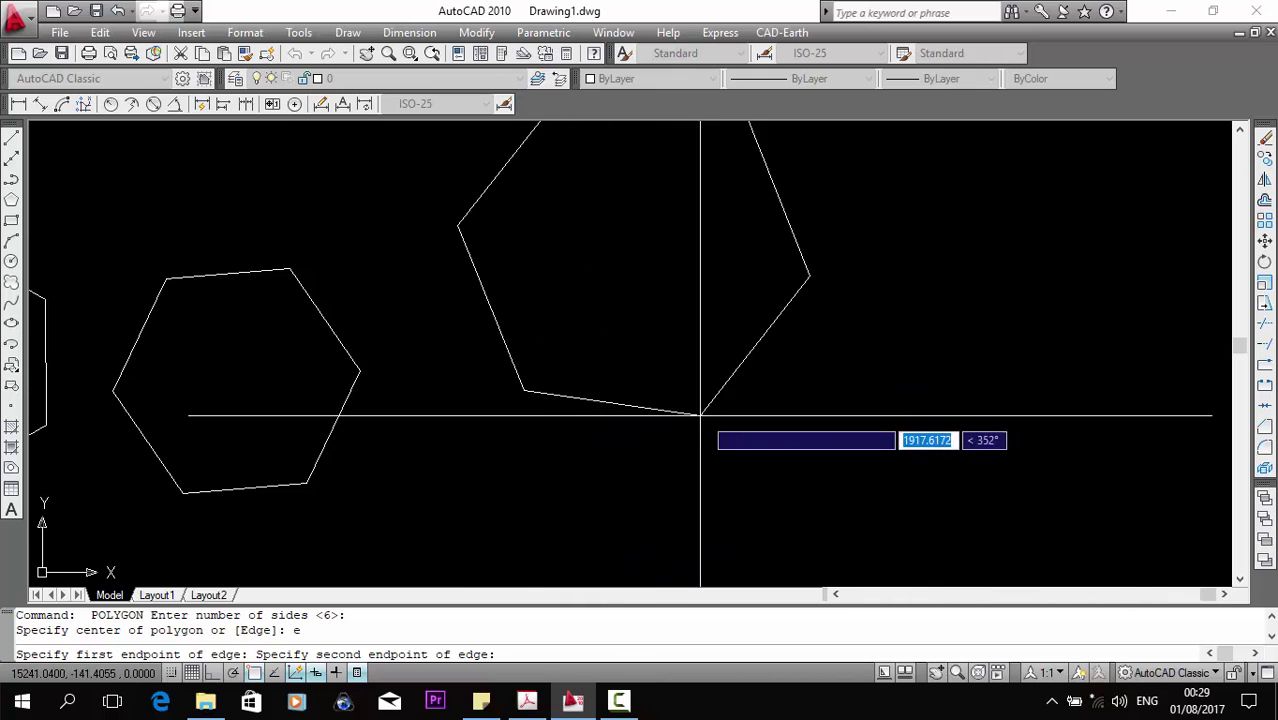
key(F8)
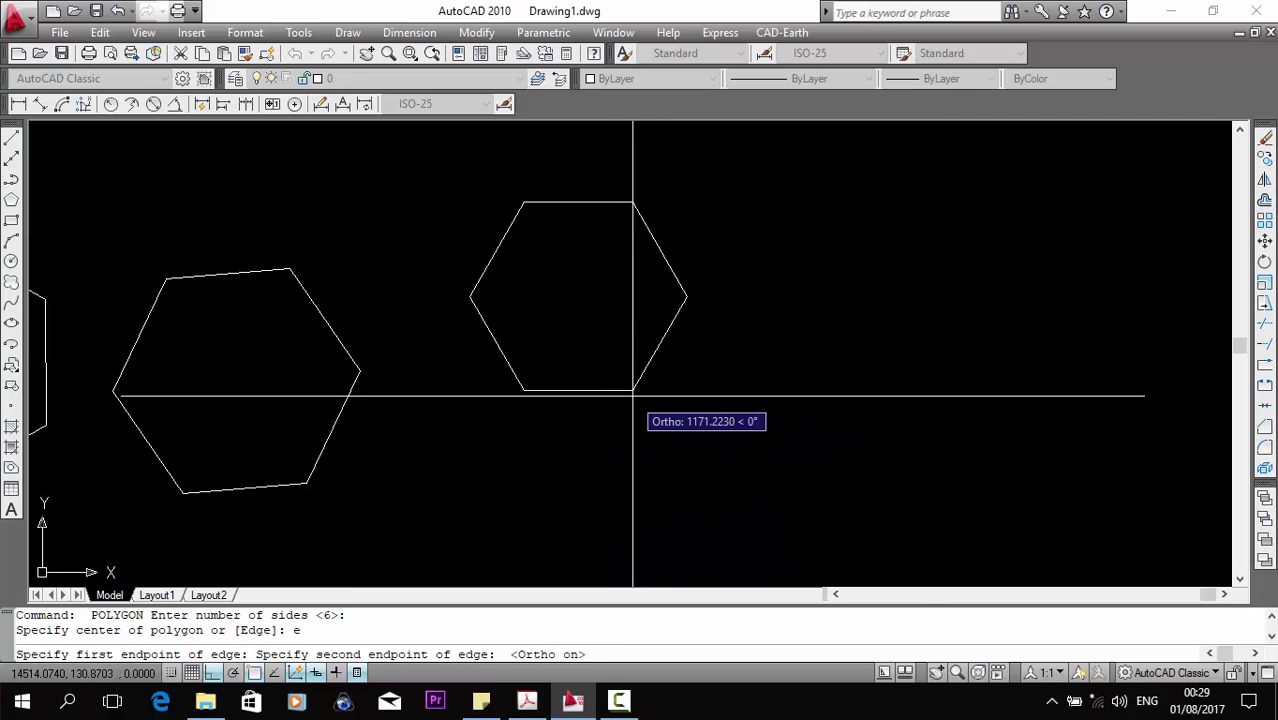
text(5)
key(Return)
Select the edge-built hexagon and inspect its vertex grip to check the edge lengths.
scroll(616, 393, down, 3)
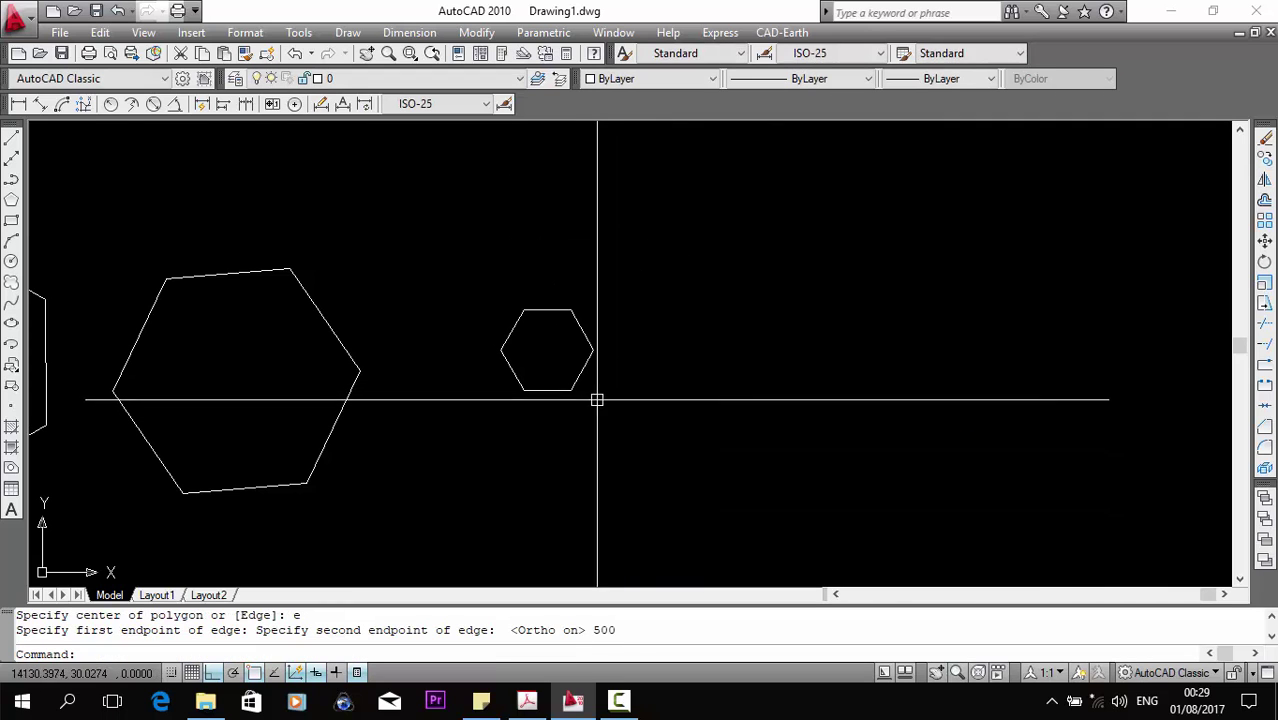
click(570, 391)
scroll(534, 406, up, 5)
click(573, 392)
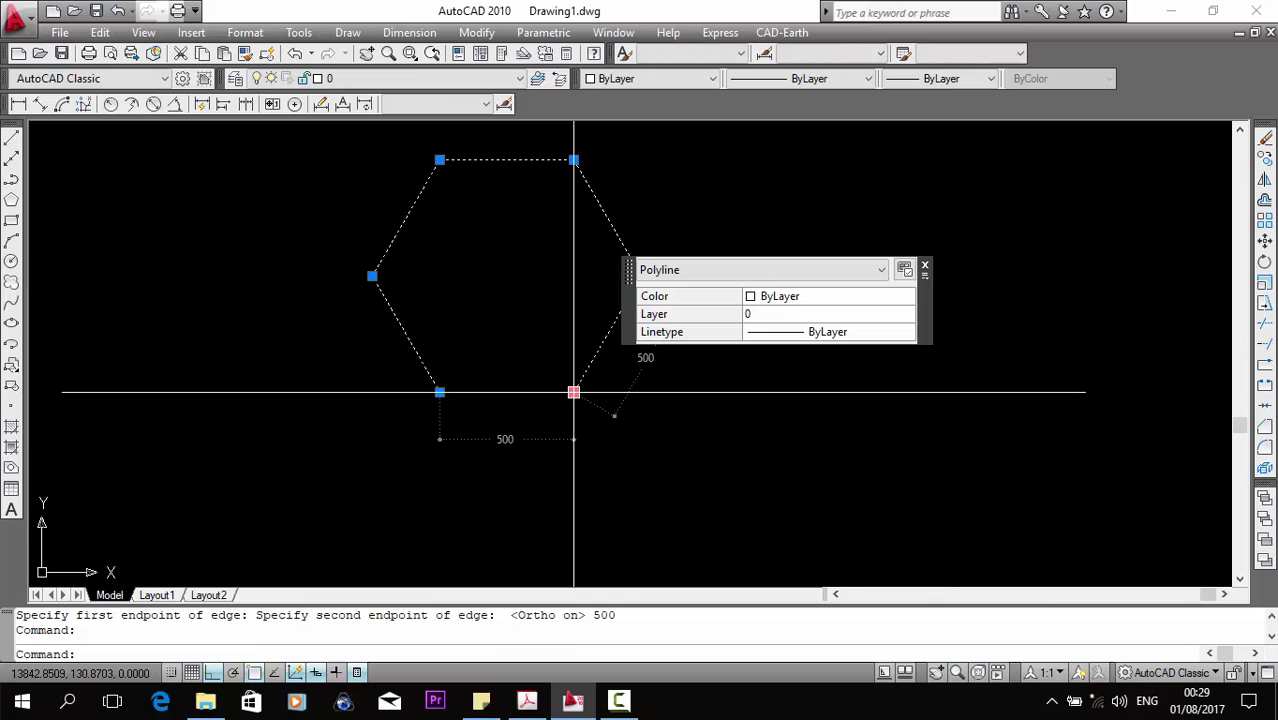
scroll(556, 434, down, 5)
mouse_move(556, 434)
middle_down()
mouse_move(408, 423)
mouse_move(33, 291)
middle_up()
scroll(522, 435, up, 1)
key(Escape)
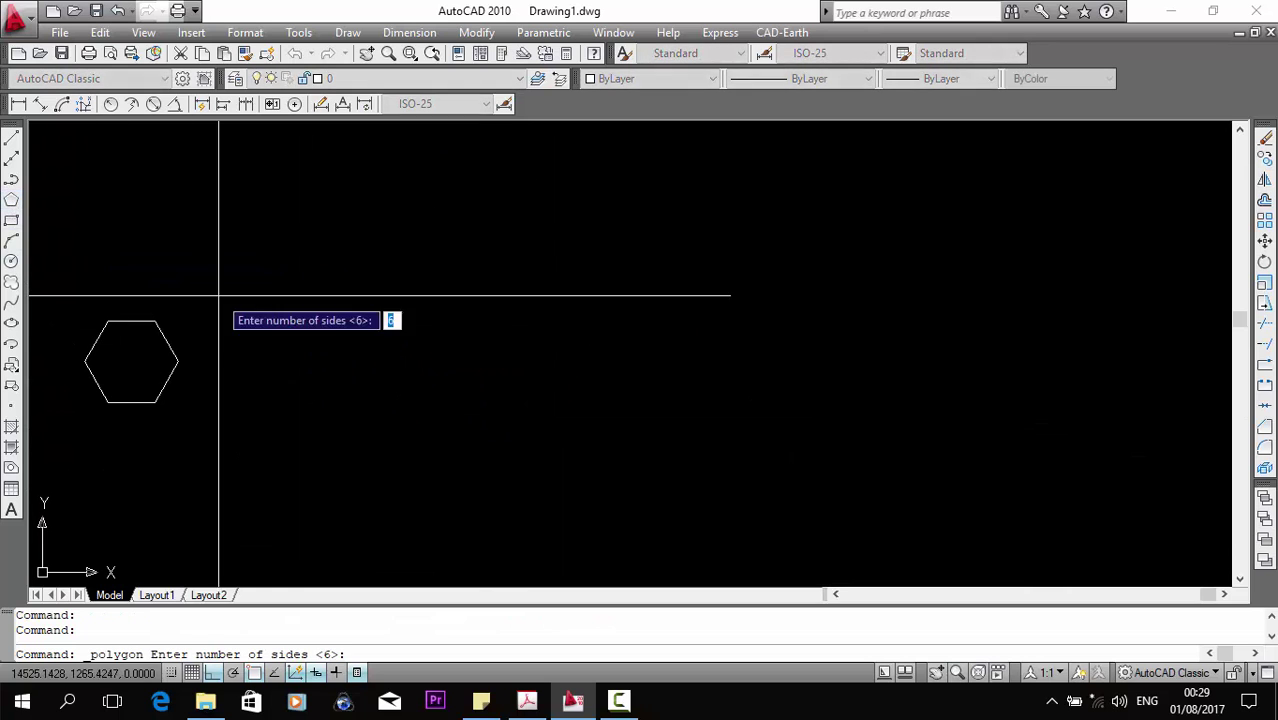
Draw a 6-sided hexagon inscribed in a 500-radius circle.
key(Return)
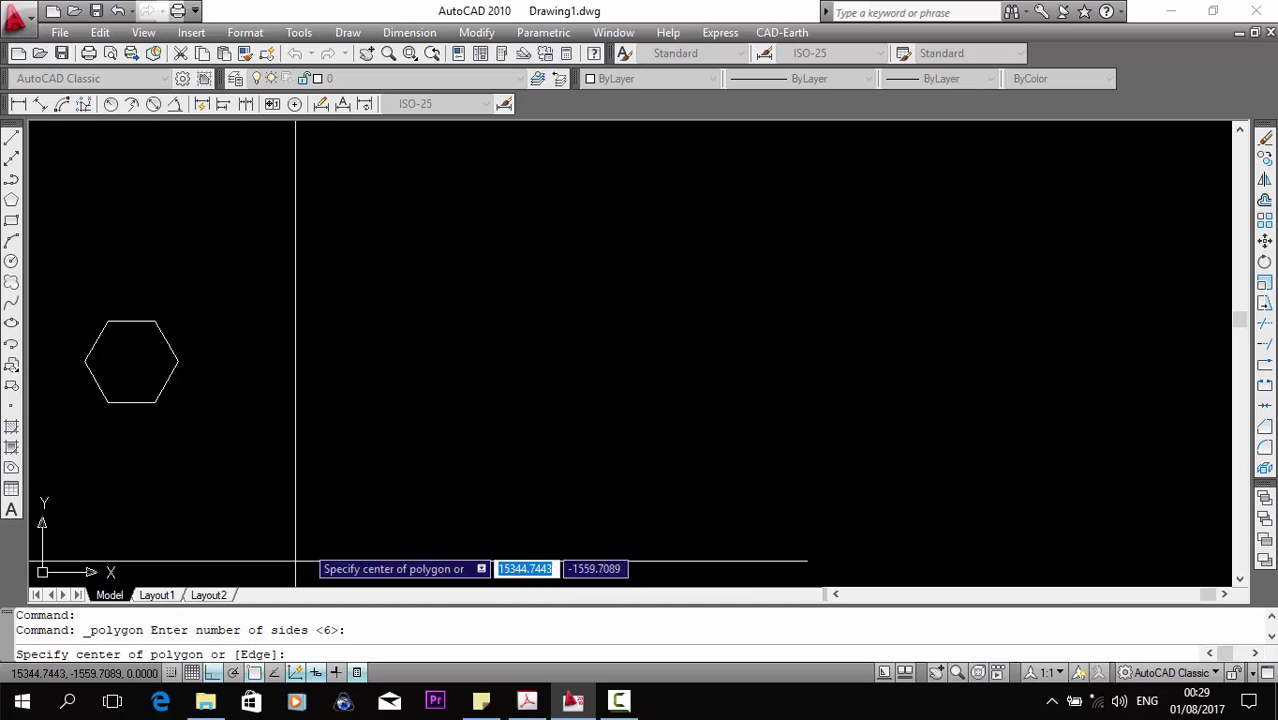
click(415, 313)
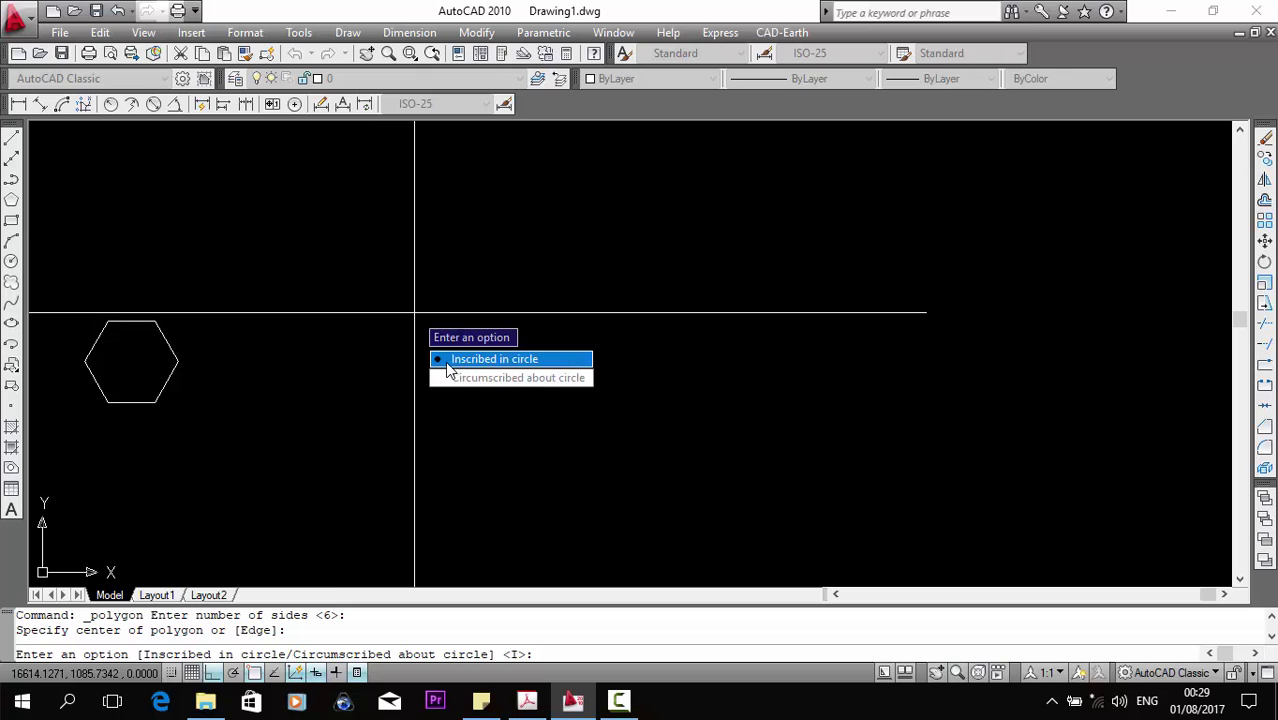
click(447, 362)
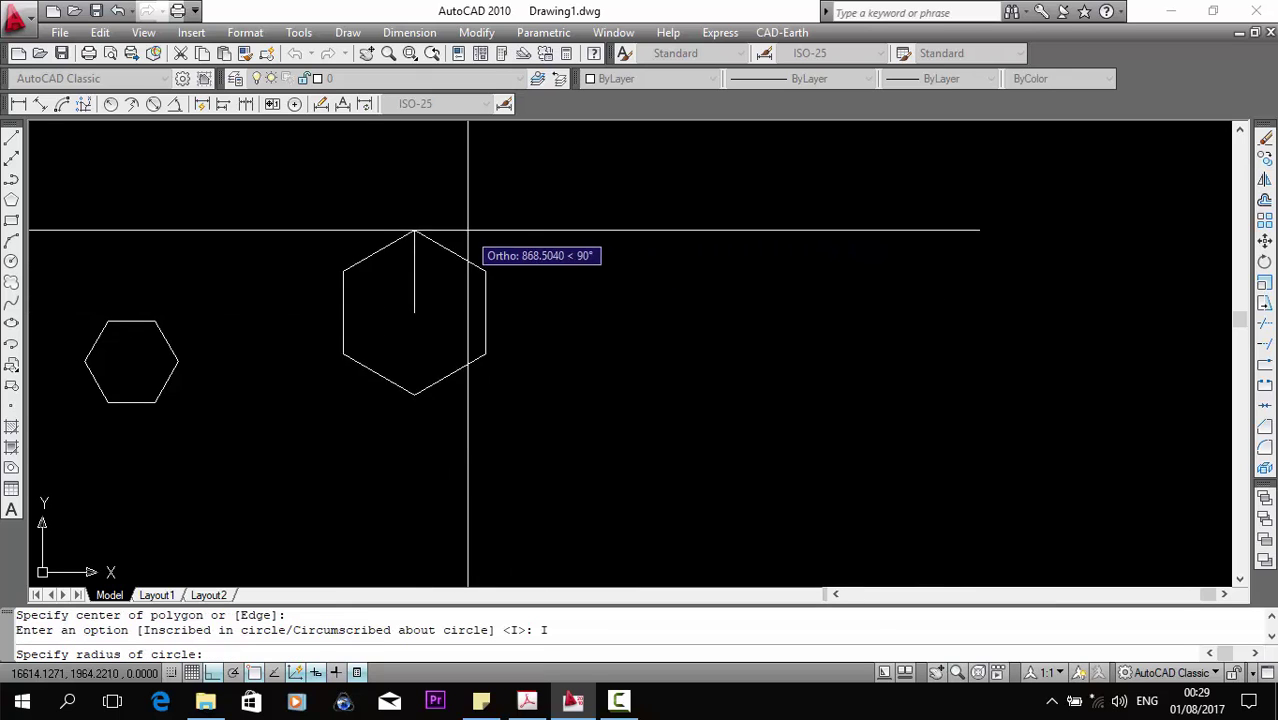
scroll(420, 204, up, 3)
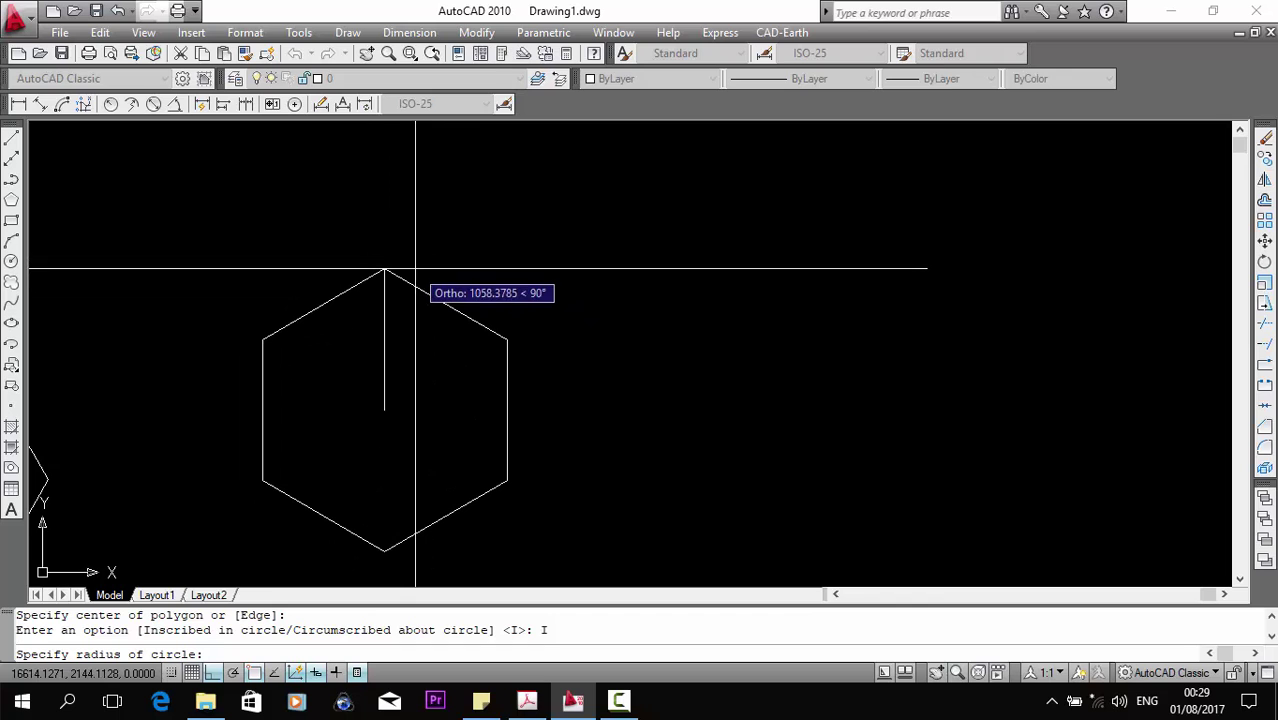
text(500)
key(Return)
scroll(419, 348, up, 2)
Add a line from the hexagon's top-right vertex, grip-stretching its other end to the centre.
text(l)
key(Return)
click(416, 353)
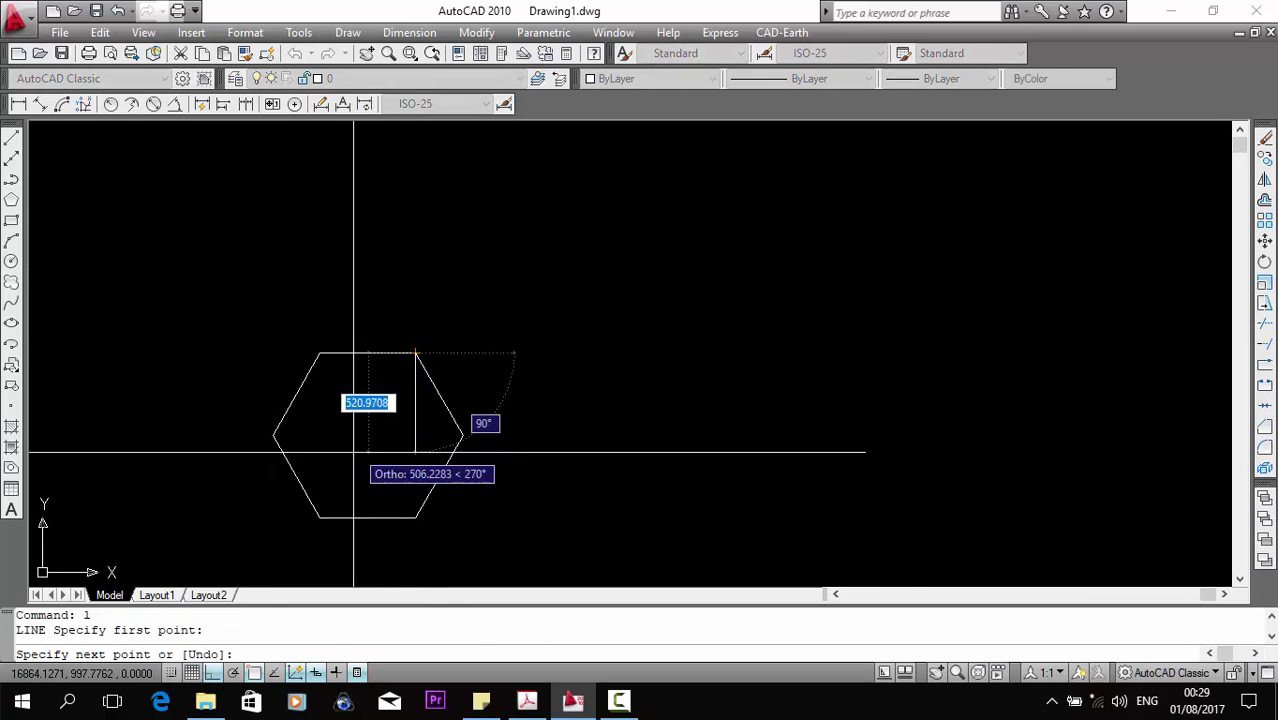
click(320, 517)
key(Return)
click(345, 471)
click(320, 517)
click(367, 436)
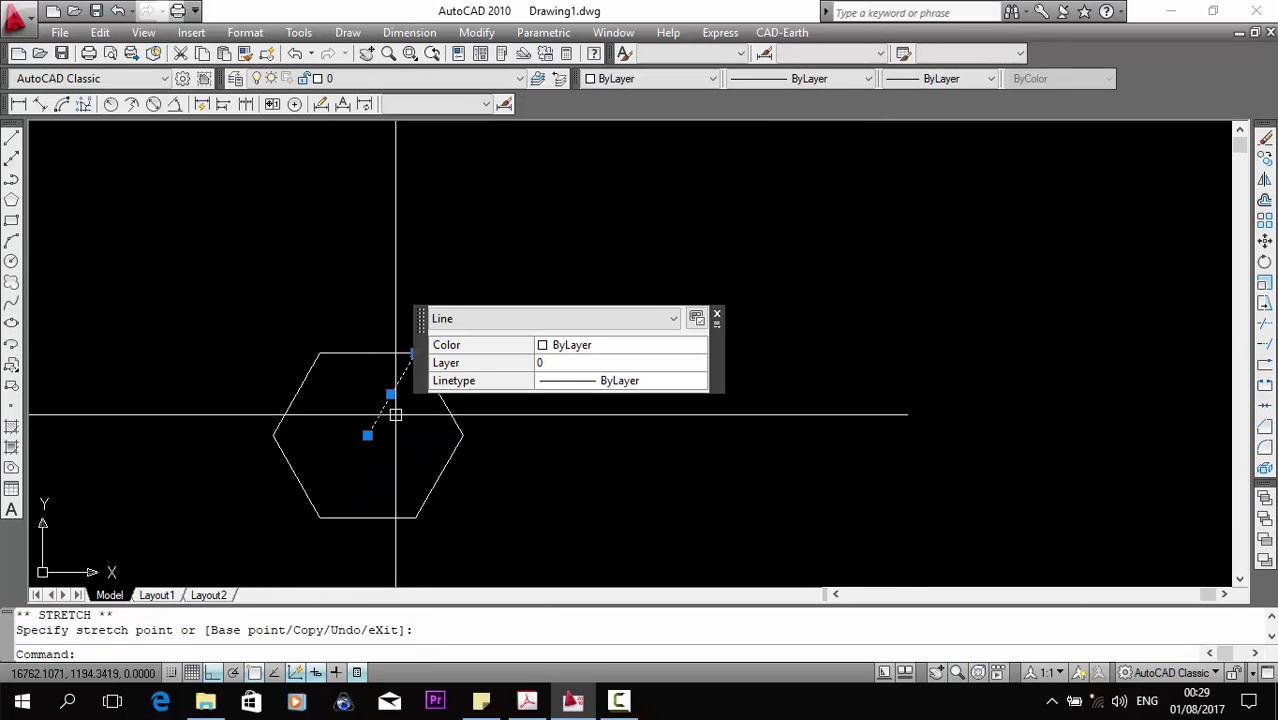
key(Escape)
middle_drag(530, 414, 413, 358)
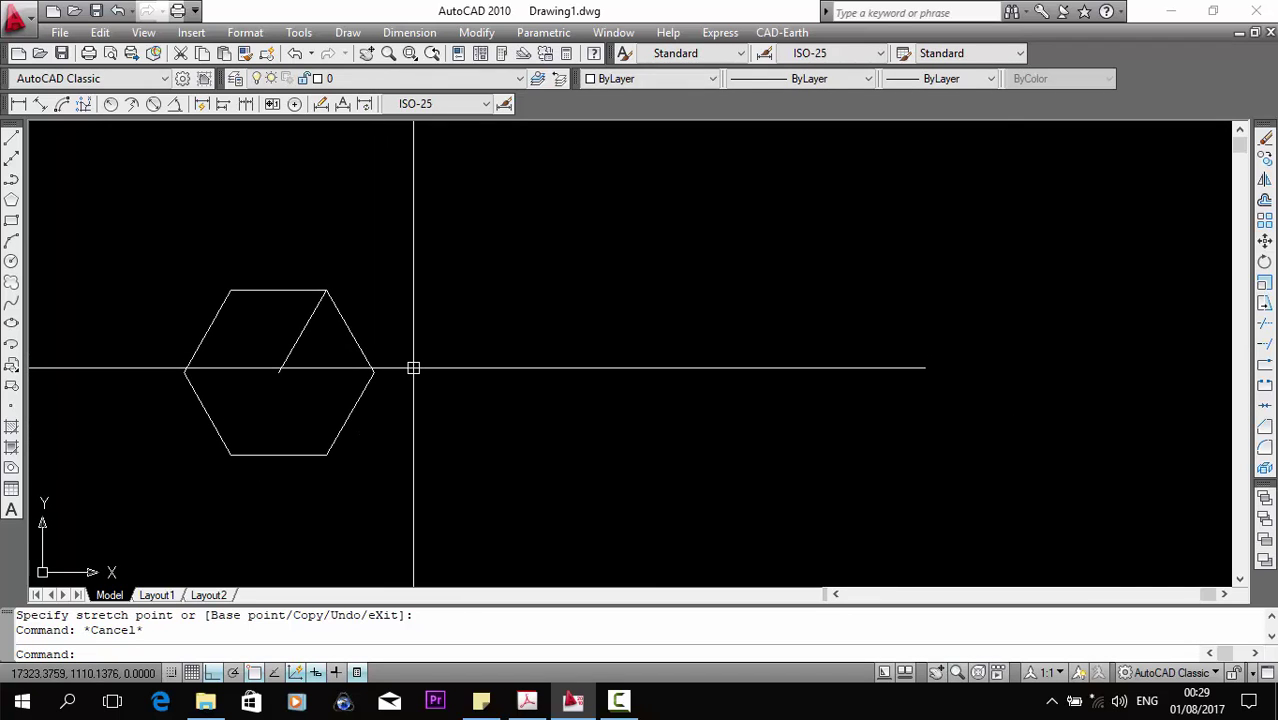
text(pol)
Draw a 6-sided hexagon circumscribed about a 500-radius circle beside the first.
key(Return)
key(Return)
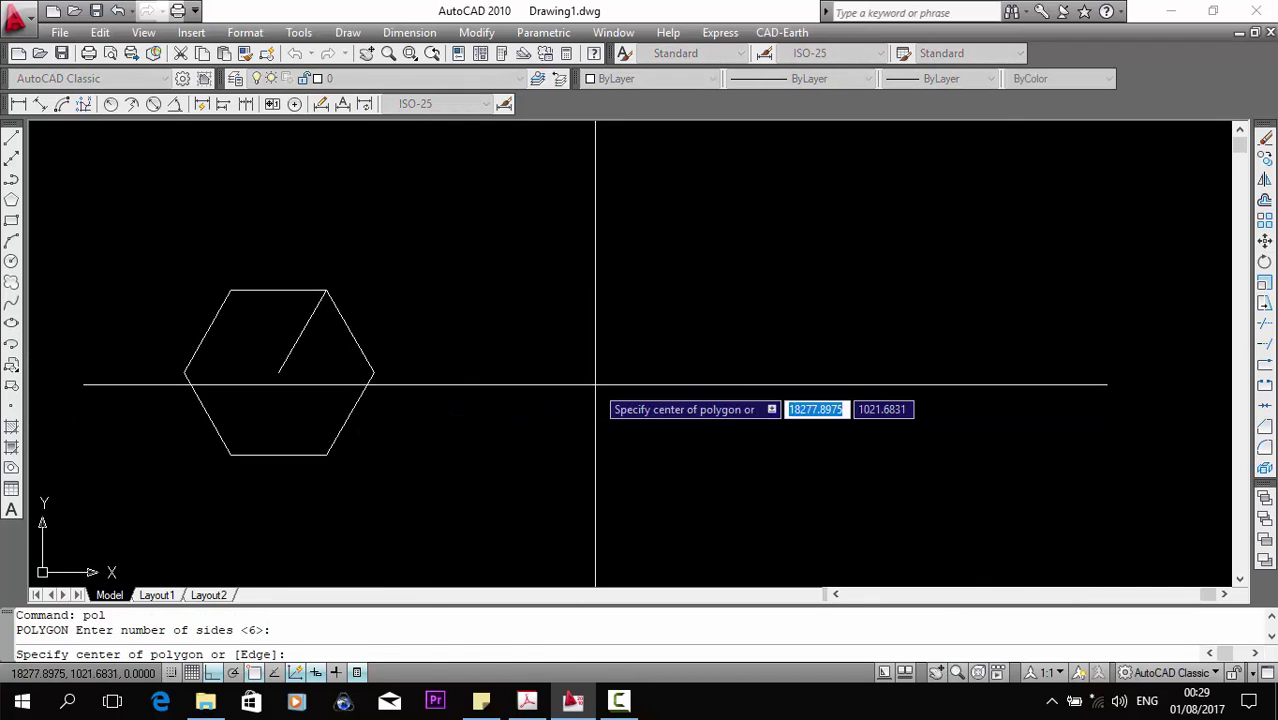
click(595, 384)
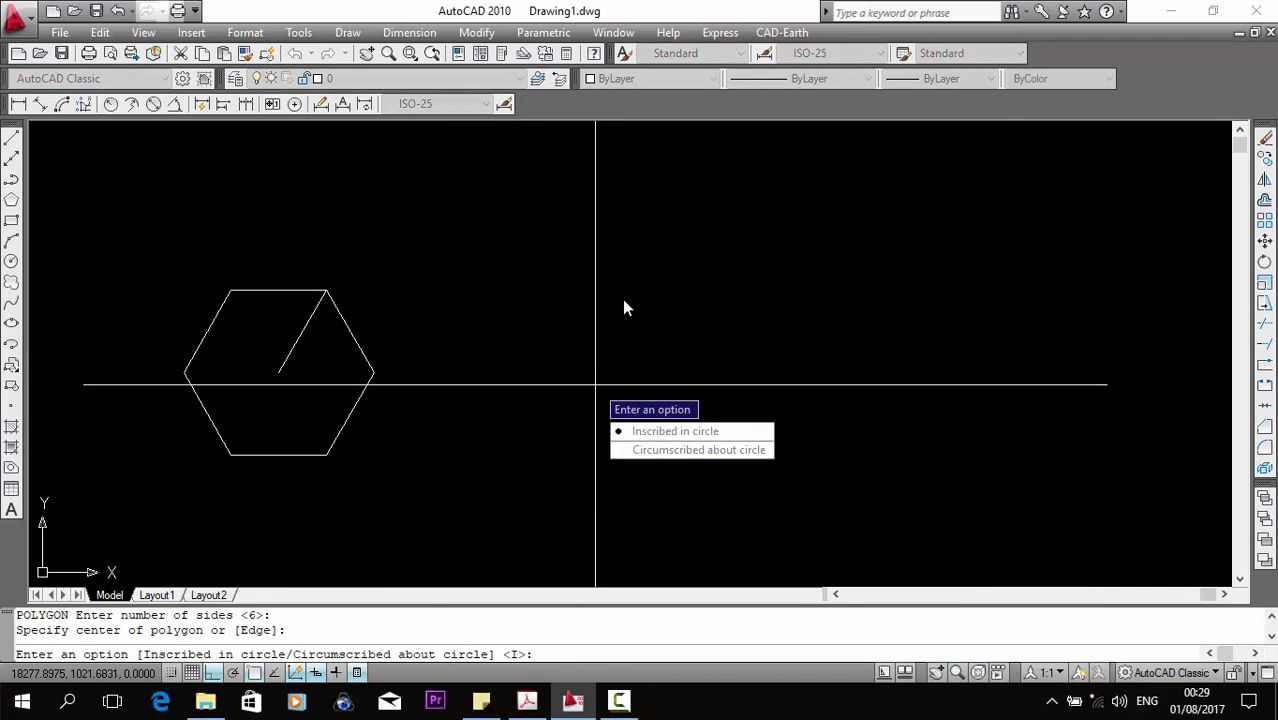
click(626, 448)
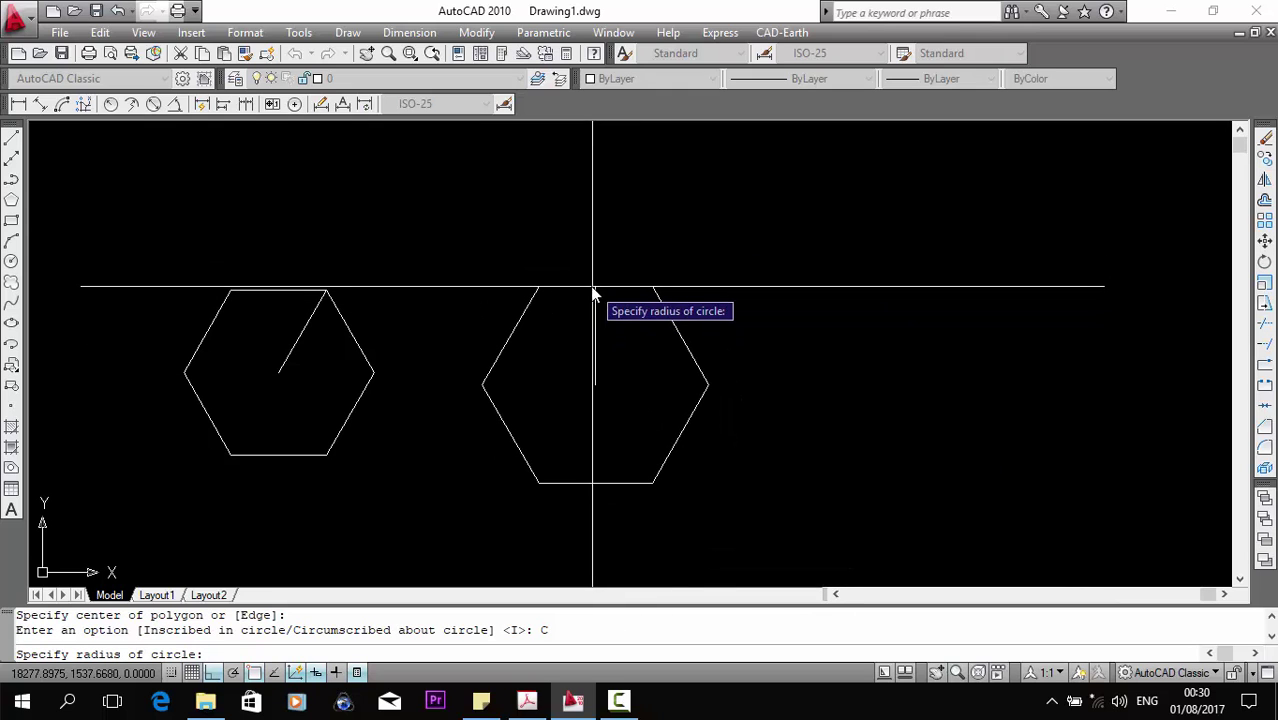
text(500)
key(Return)
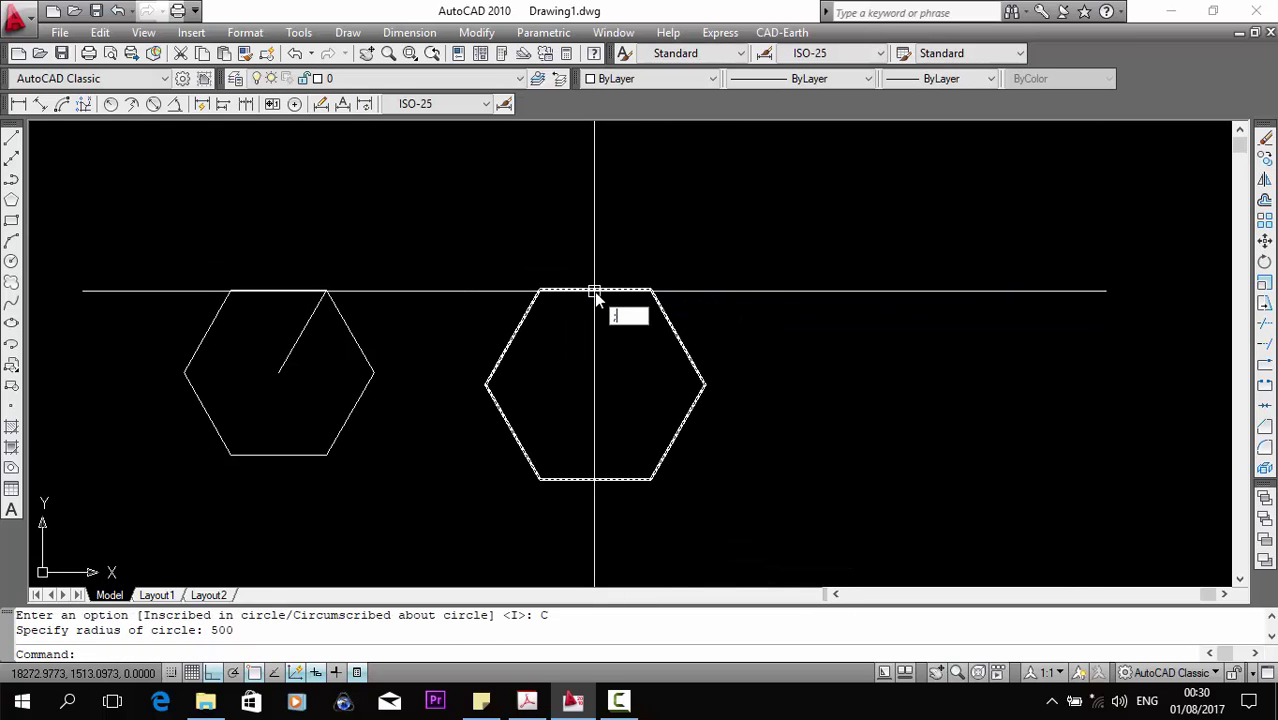
Draw a vertical line from the top edge midpoint, stretching its end to the hexagon centre.
text(l)
key(Return)
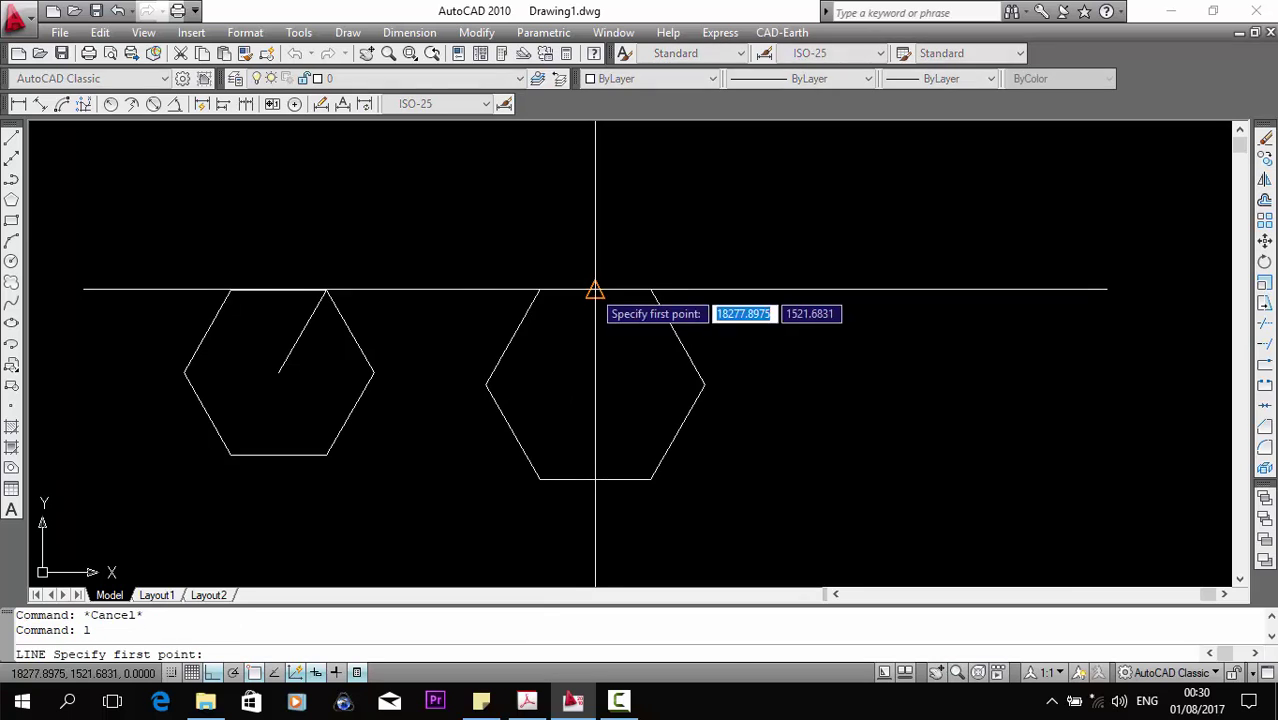
click(593, 289)
click(595, 481)
key(Return)
click(595, 465)
click(595, 481)
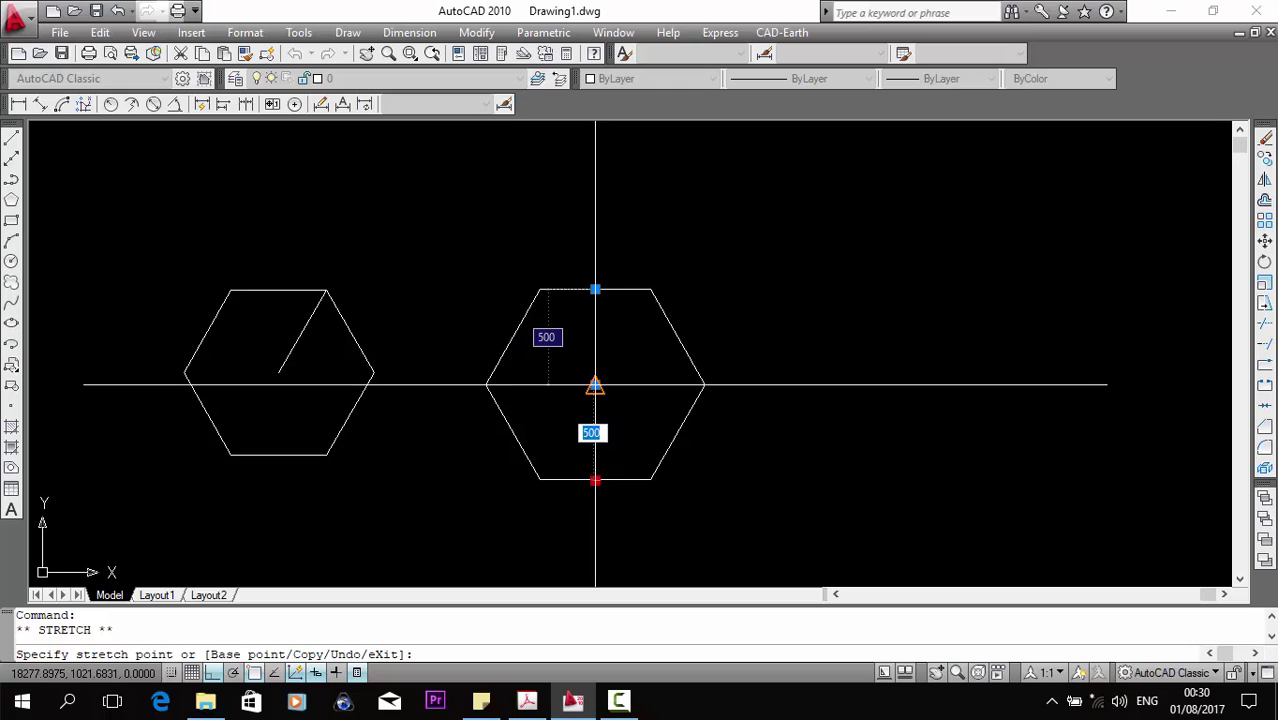
click(595, 385)
key(Escape)
click(595, 290)
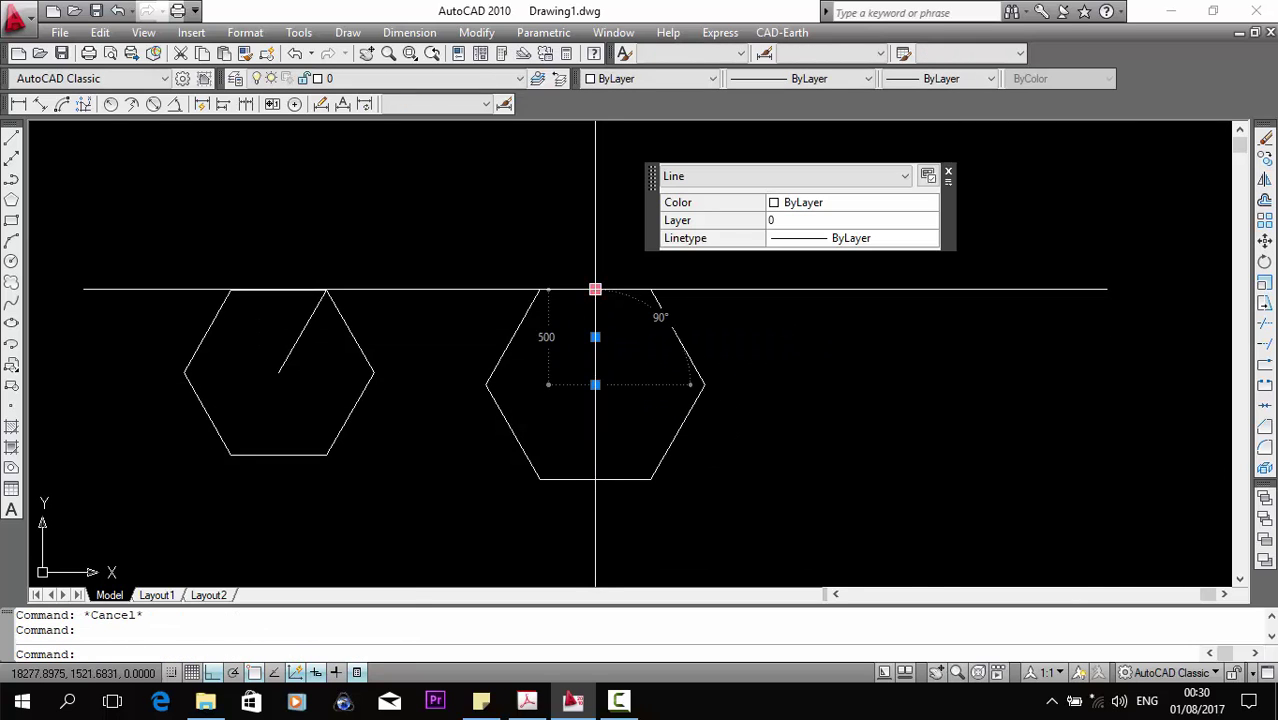
key(Escape)
middle_drag(893, 426, 575, 373)
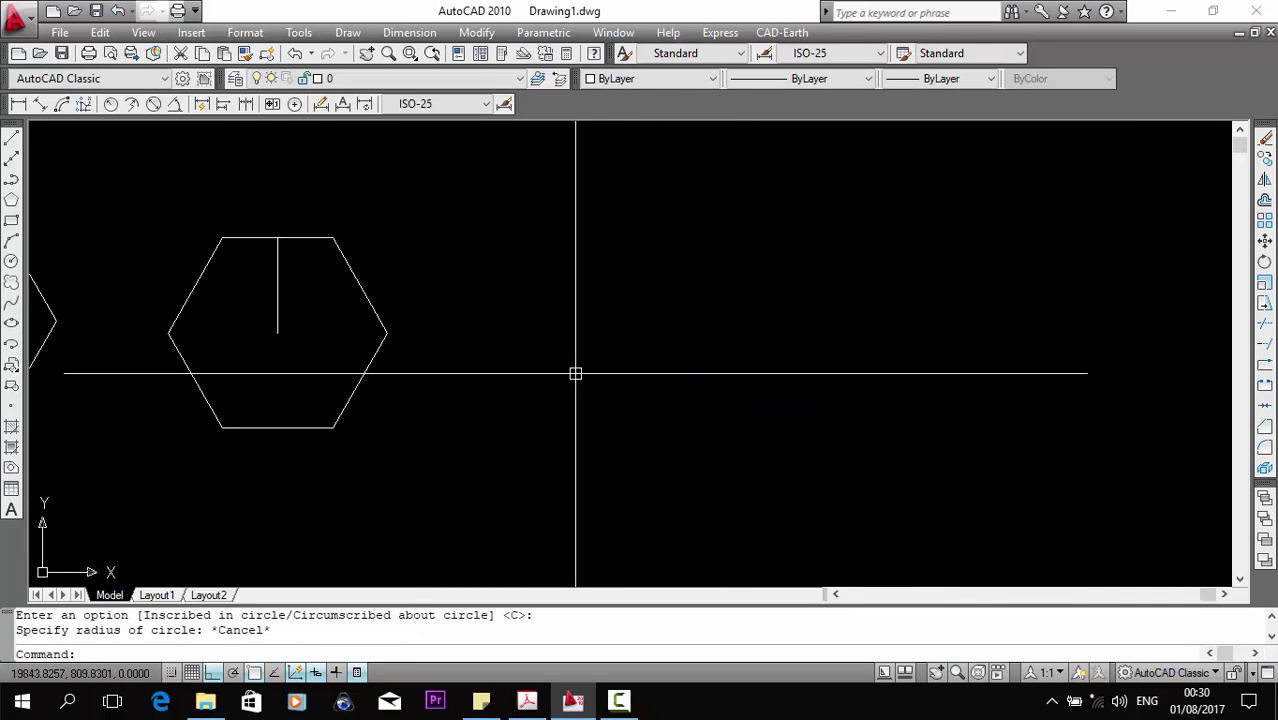
Abandon a started six-sided polygon and pan to empty model space.
text(pol)
key(Return)
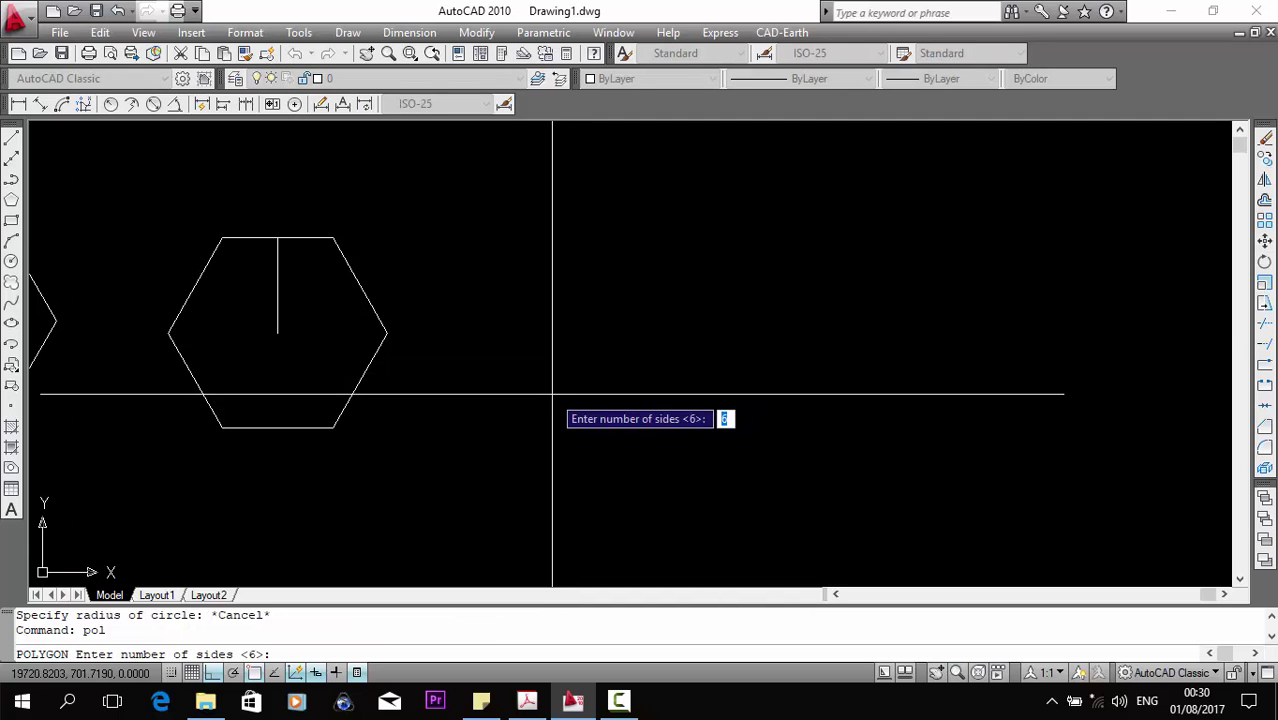
key(Return)
click(552, 372)
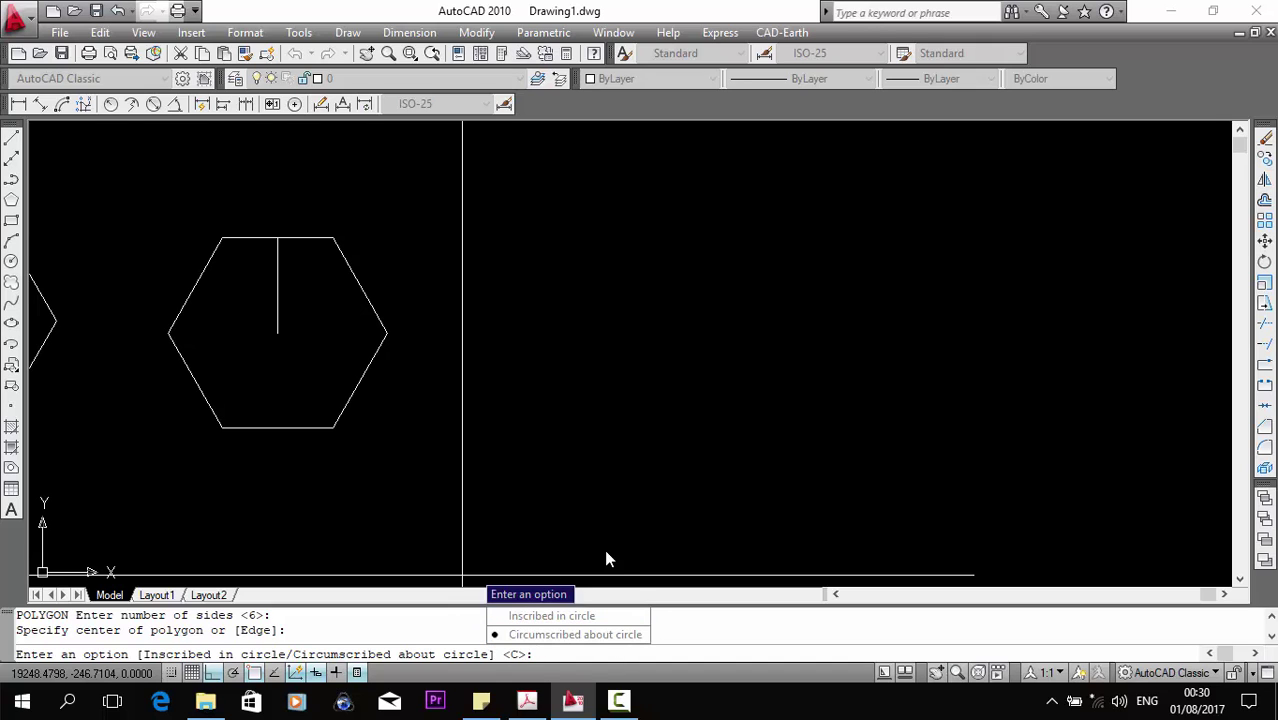
key(Escape)
scroll(619, 342, down, 2)
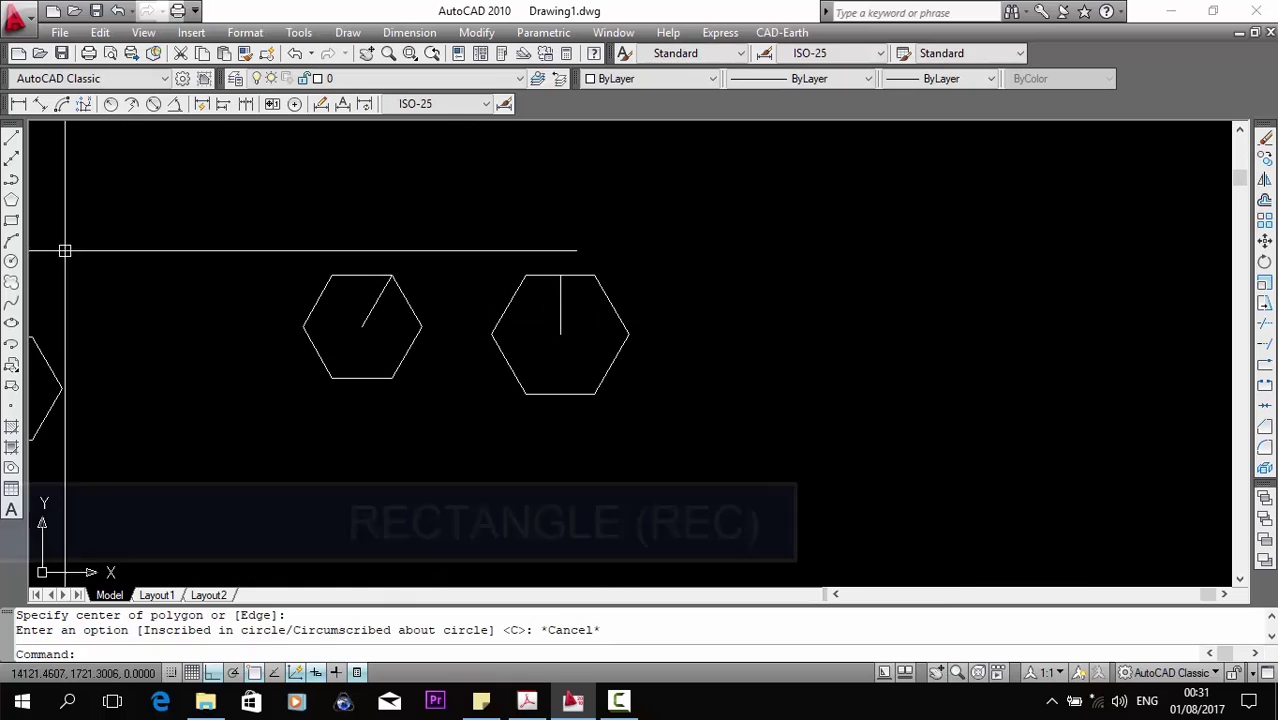
middle_drag(638, 299, 352, 275)
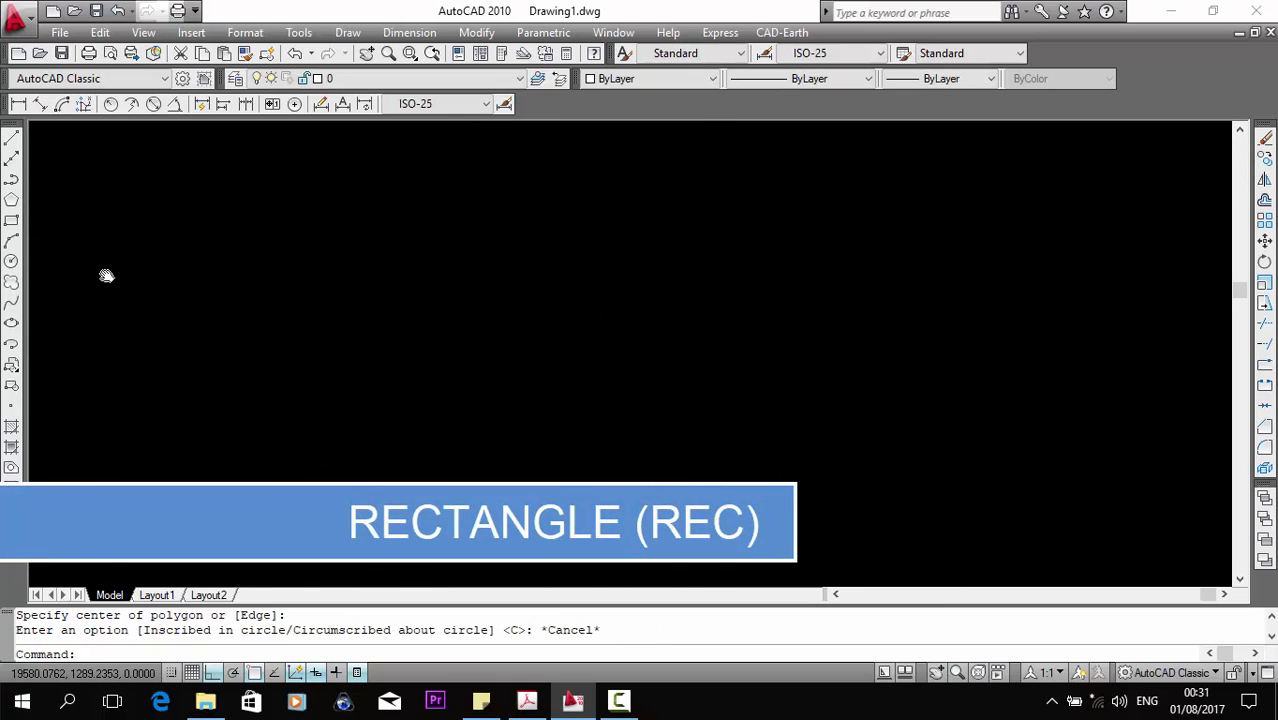
Draw a rectangle by two opposite corners and select it to check it.
click(11, 221)
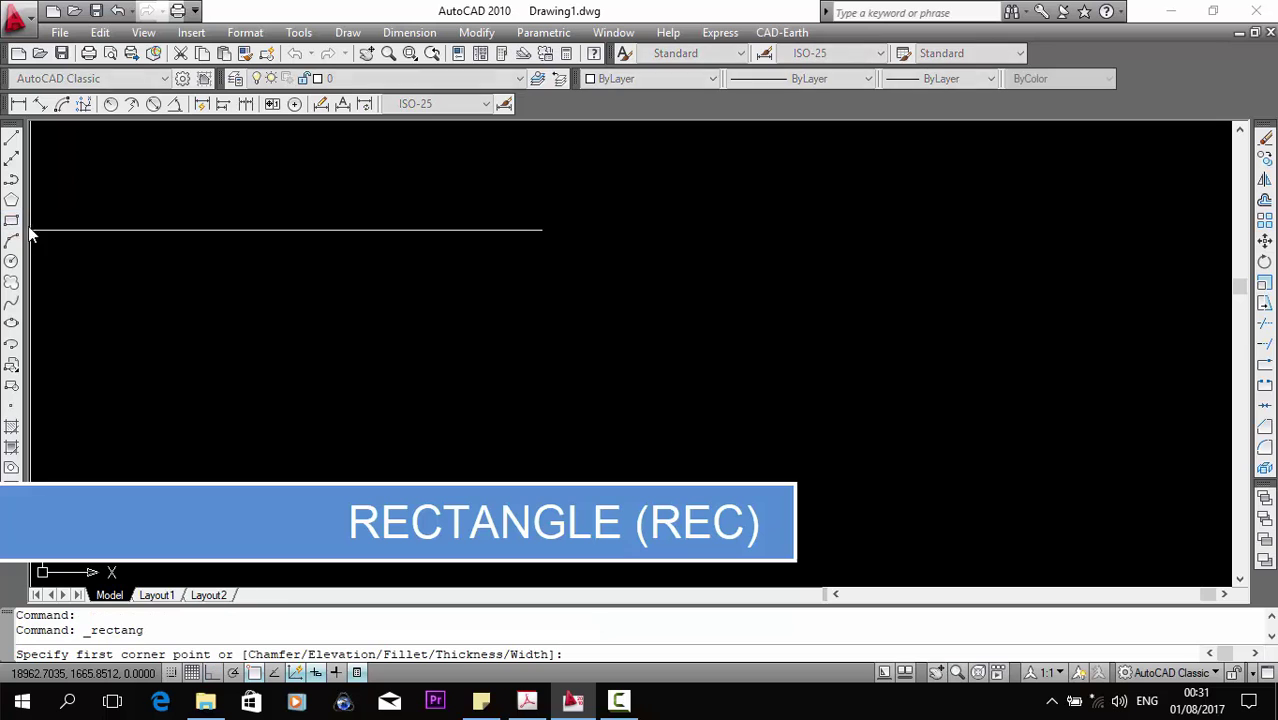
click(109, 480)
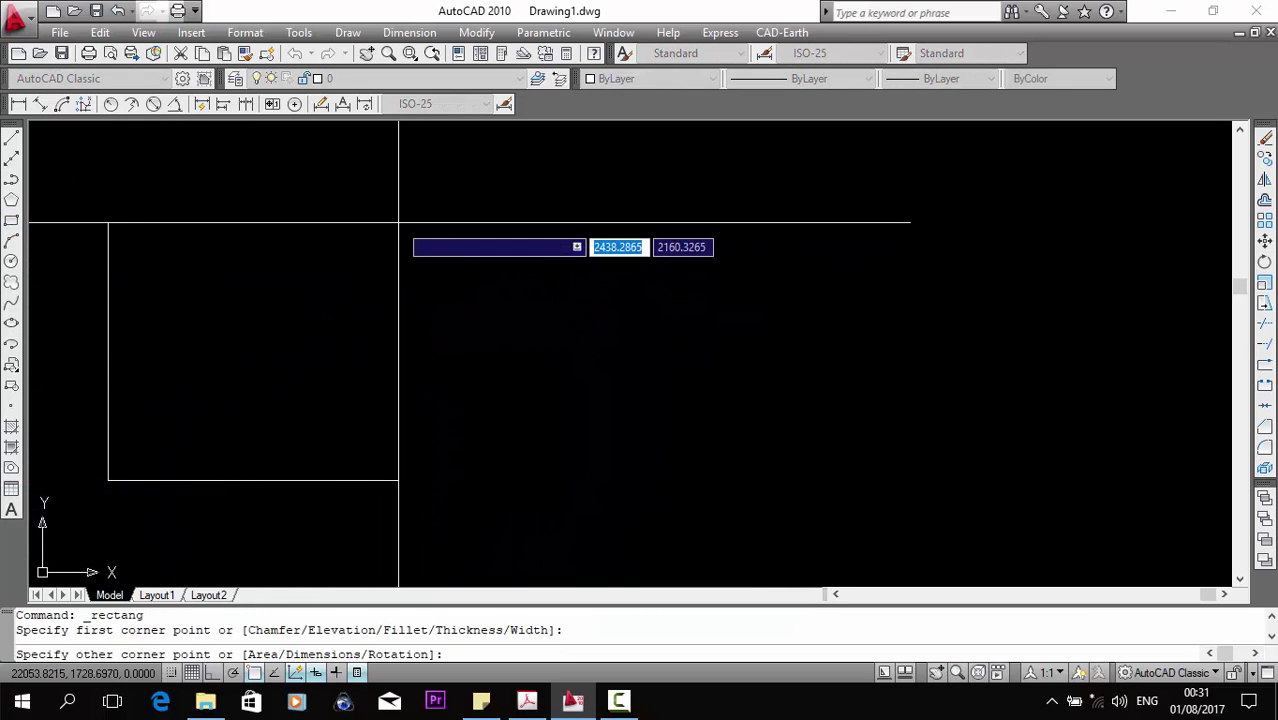
click(400, 230)
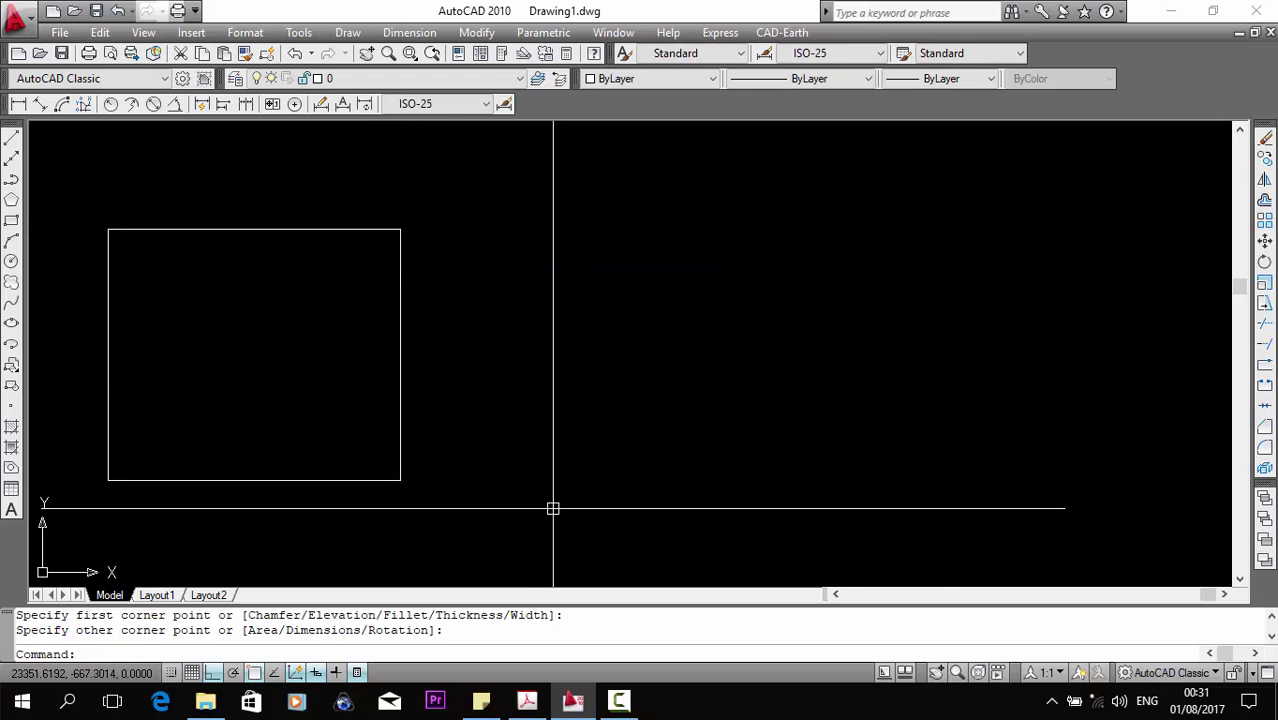
mouse_move(495, 401)
middle_down()
mouse_move(451, 391)
mouse_move(279, 286)
middle_up()
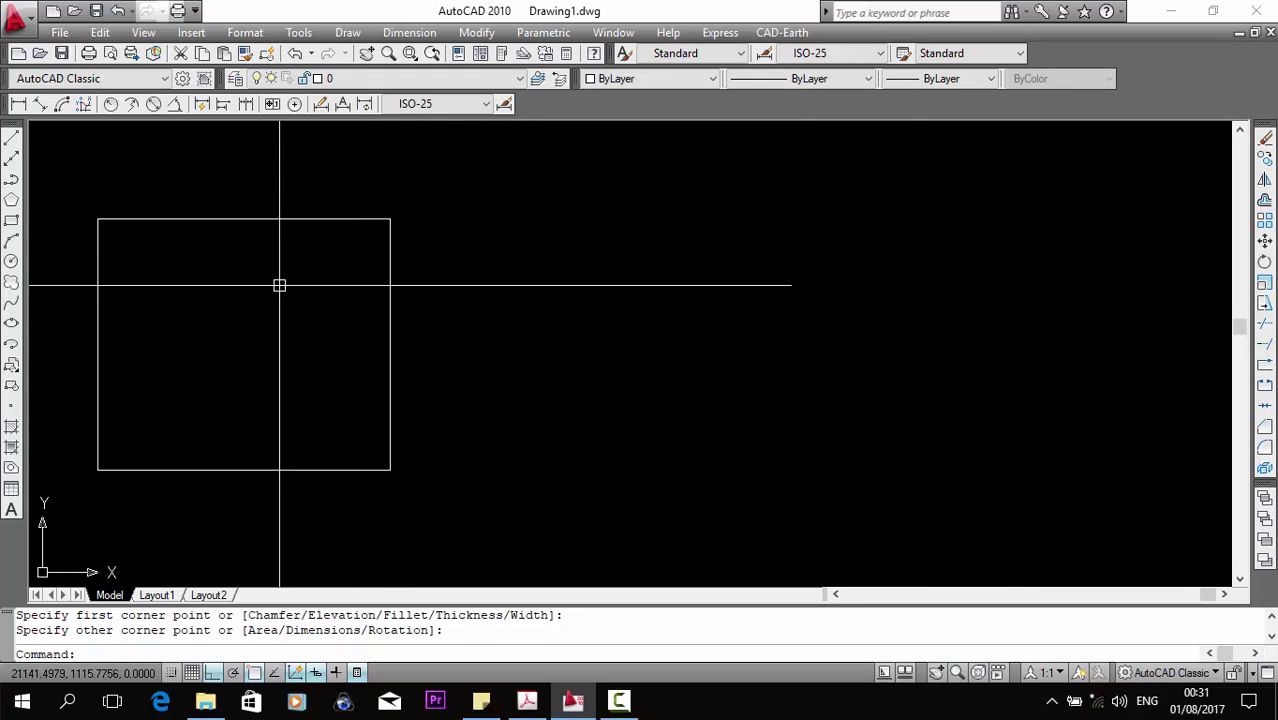
click(274, 214)
click(265, 286)
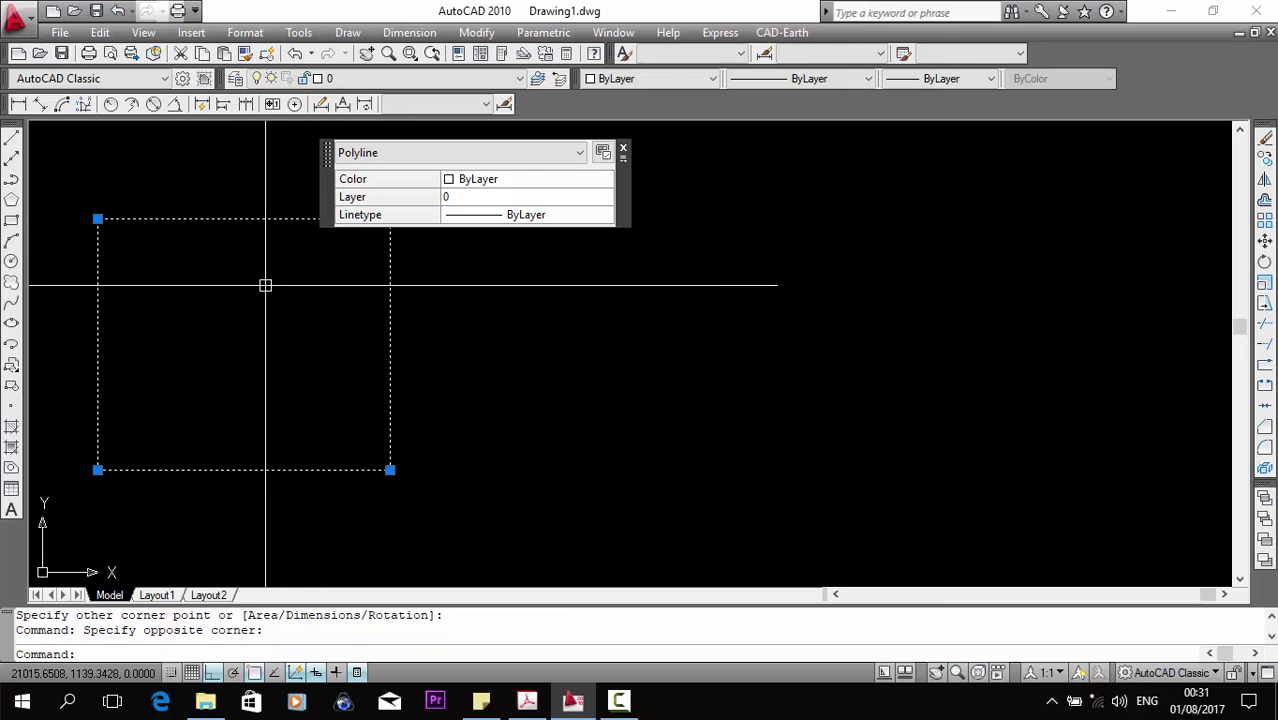
key(Escape)
click(476, 266)
click(300, 312)
key(Escape)
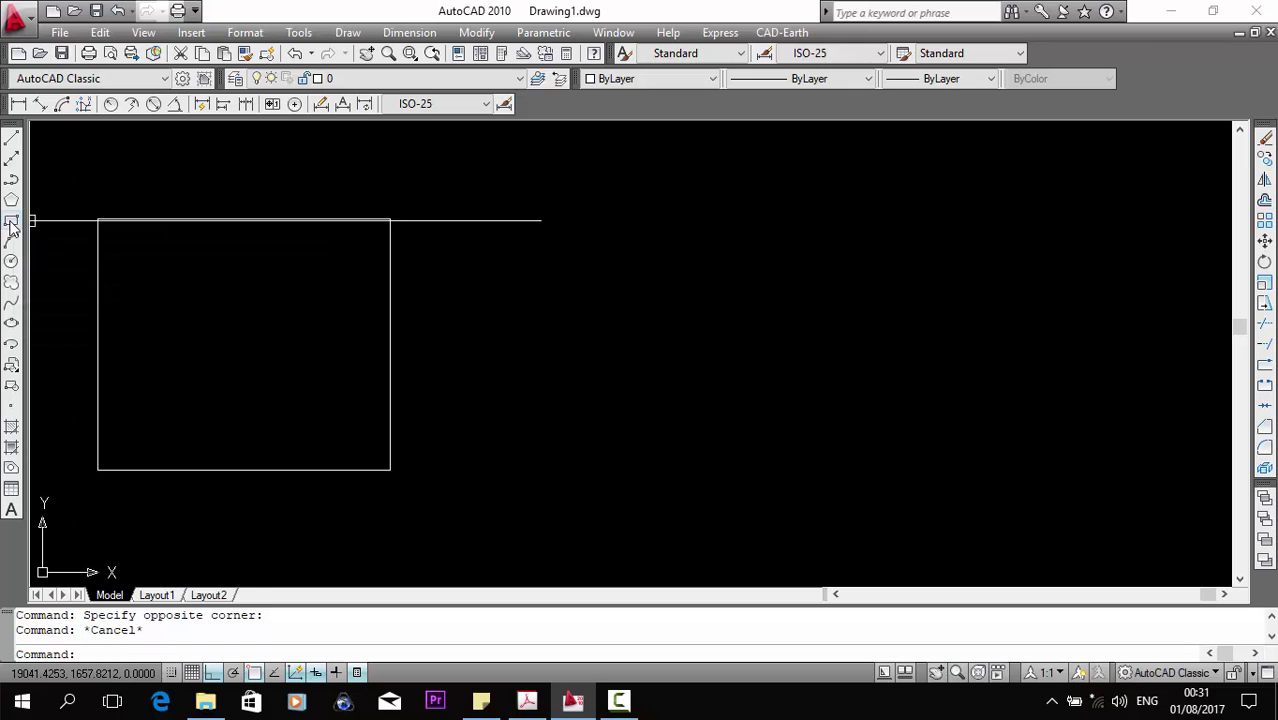
Start the REC rectangle command, abandoning two first-corner attempts.
text(rec)
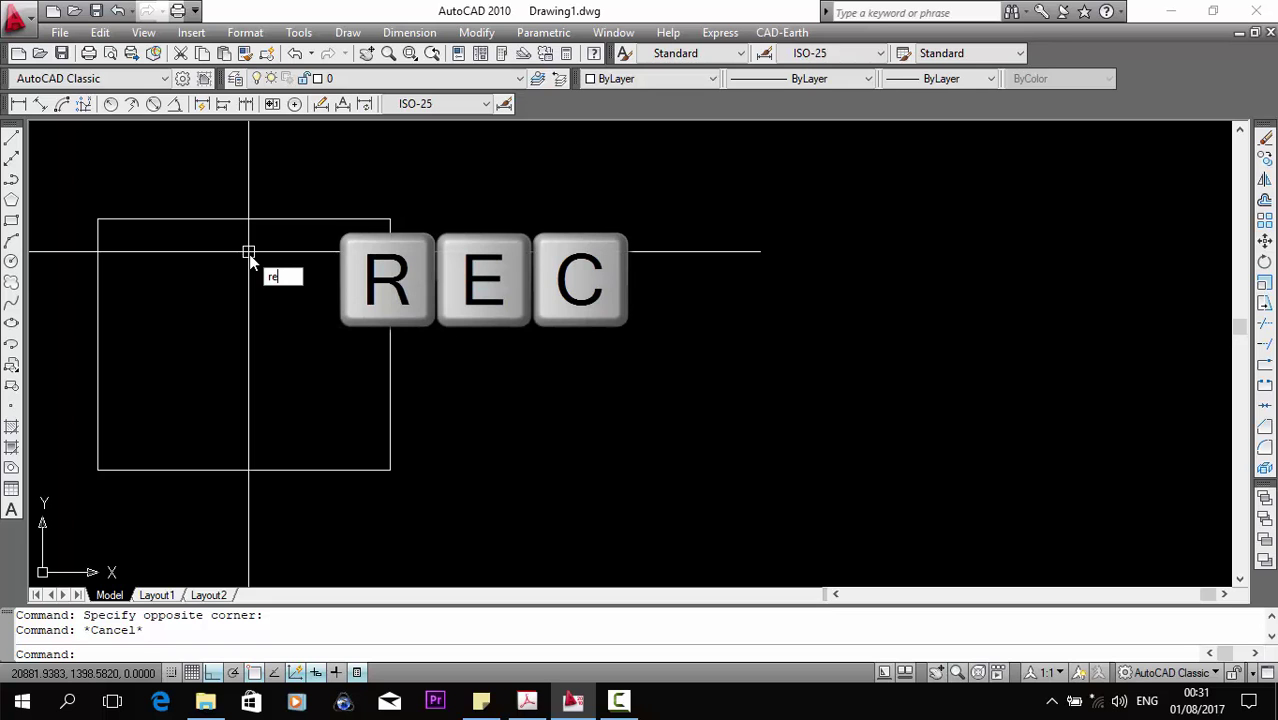
key(Return)
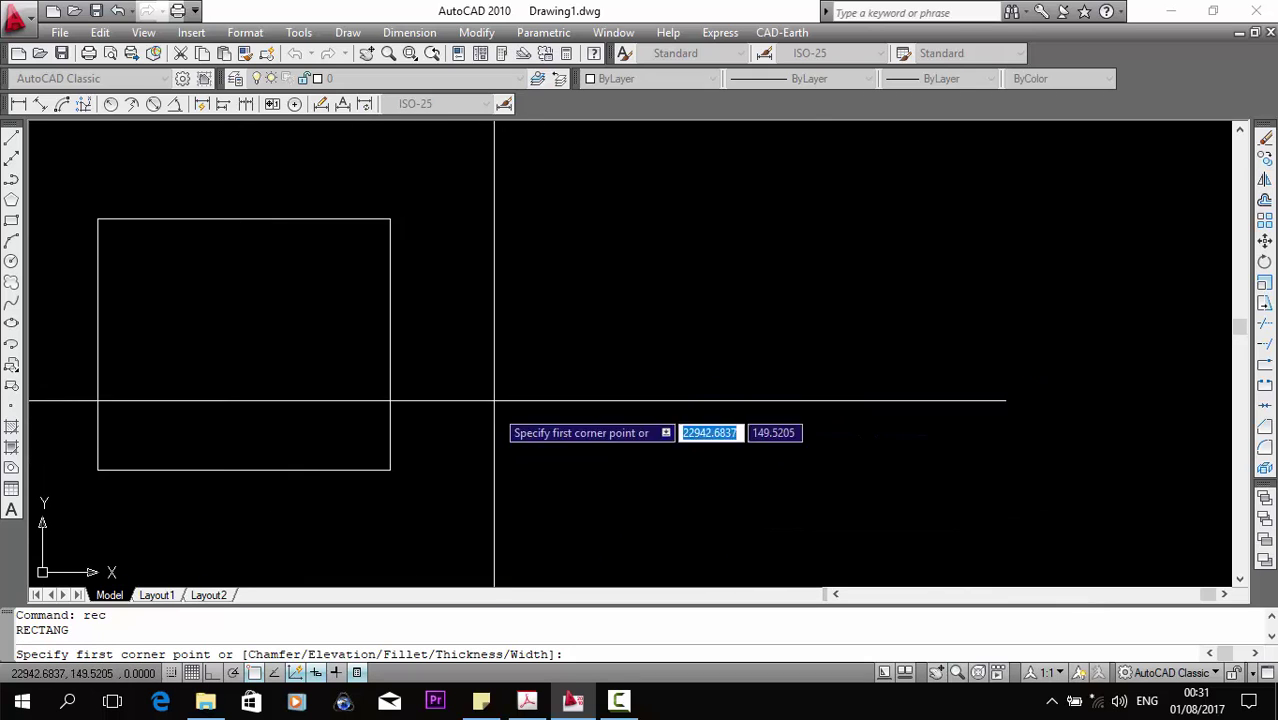
click(462, 477)
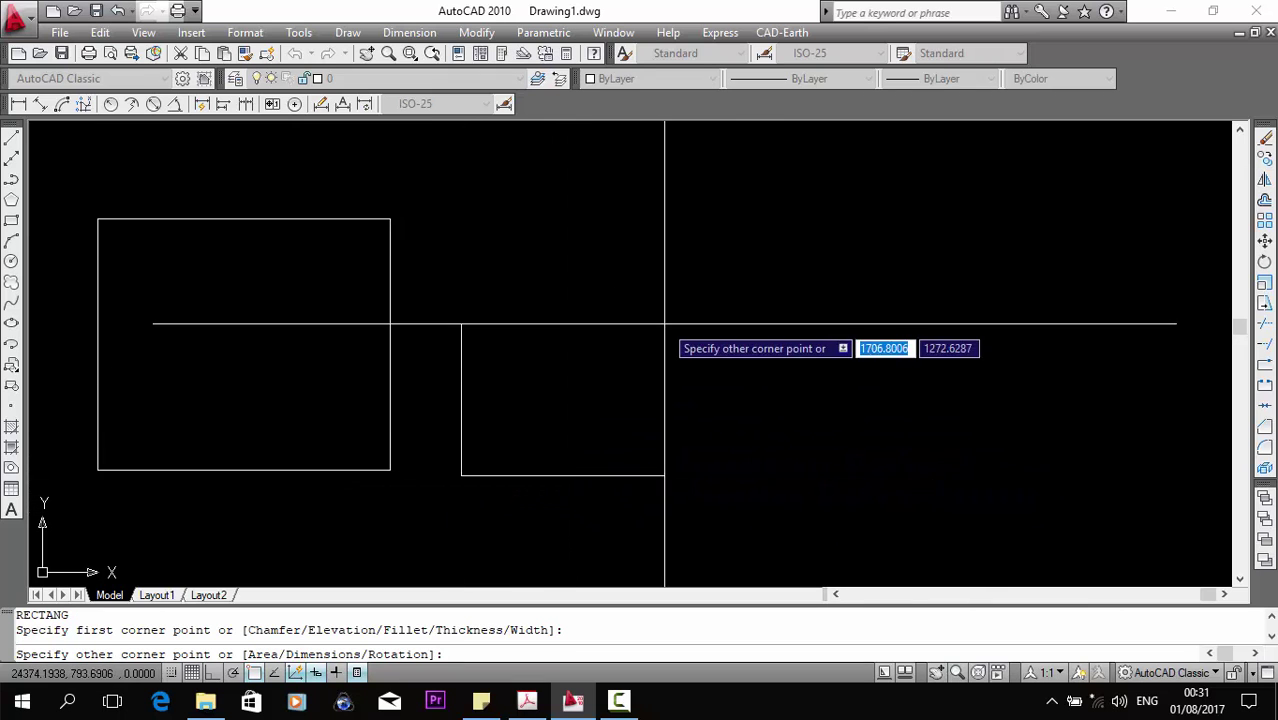
key(Escape)
key(Return)
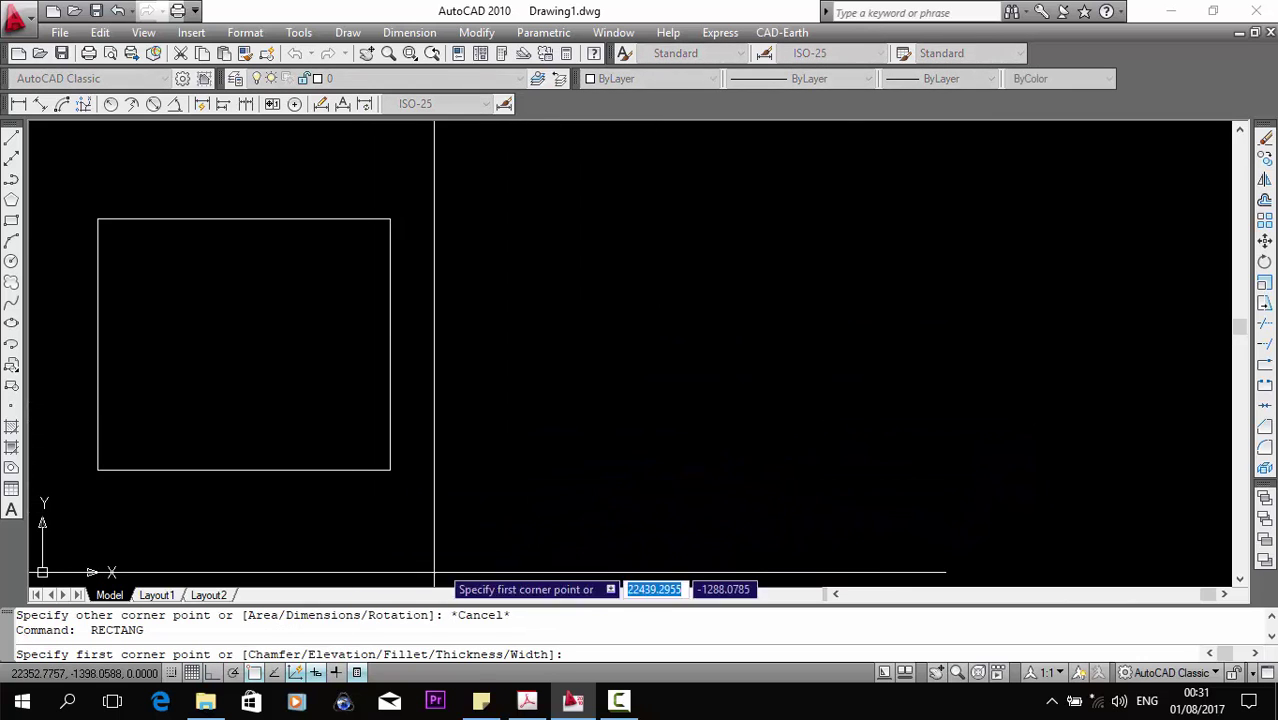
click(494, 470)
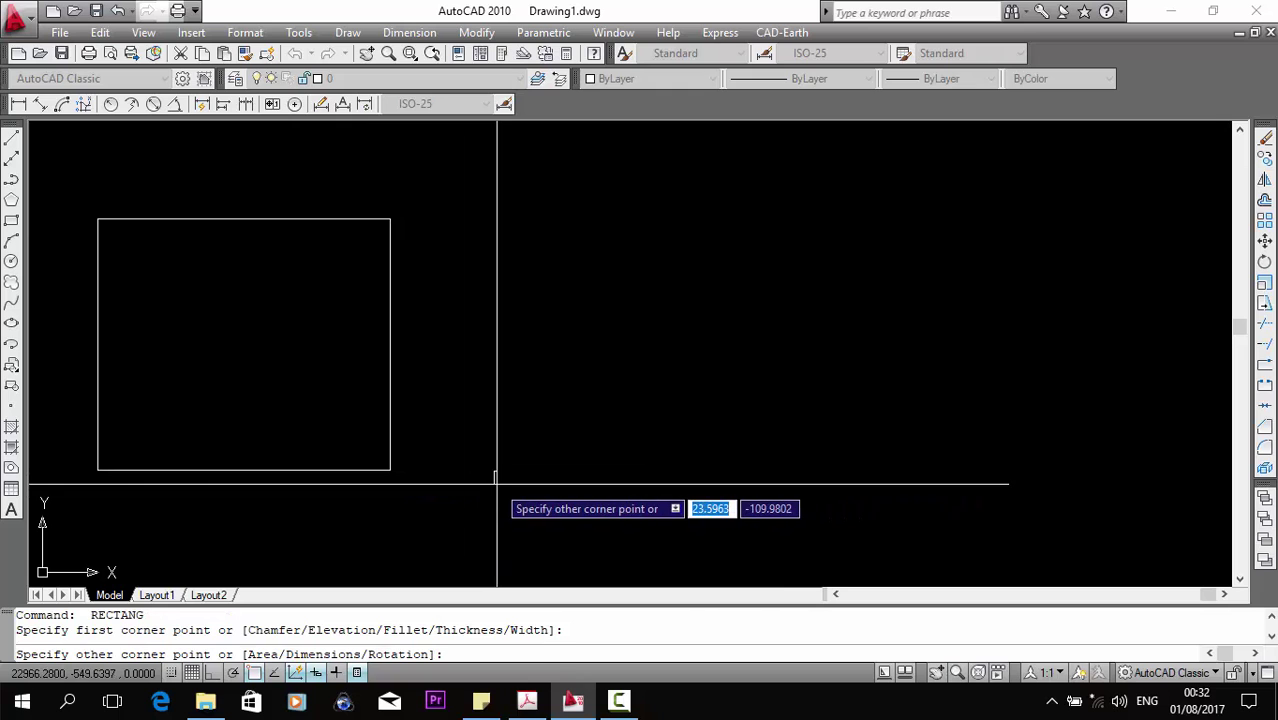
key(Escape)
Set 500 chamfer distances and draw the chamfered rectangle by two opposite corners.
key(Return)
key(Return)
text(500)
key(Return)
key(Return)
click(590, 425)
click(879, 240)
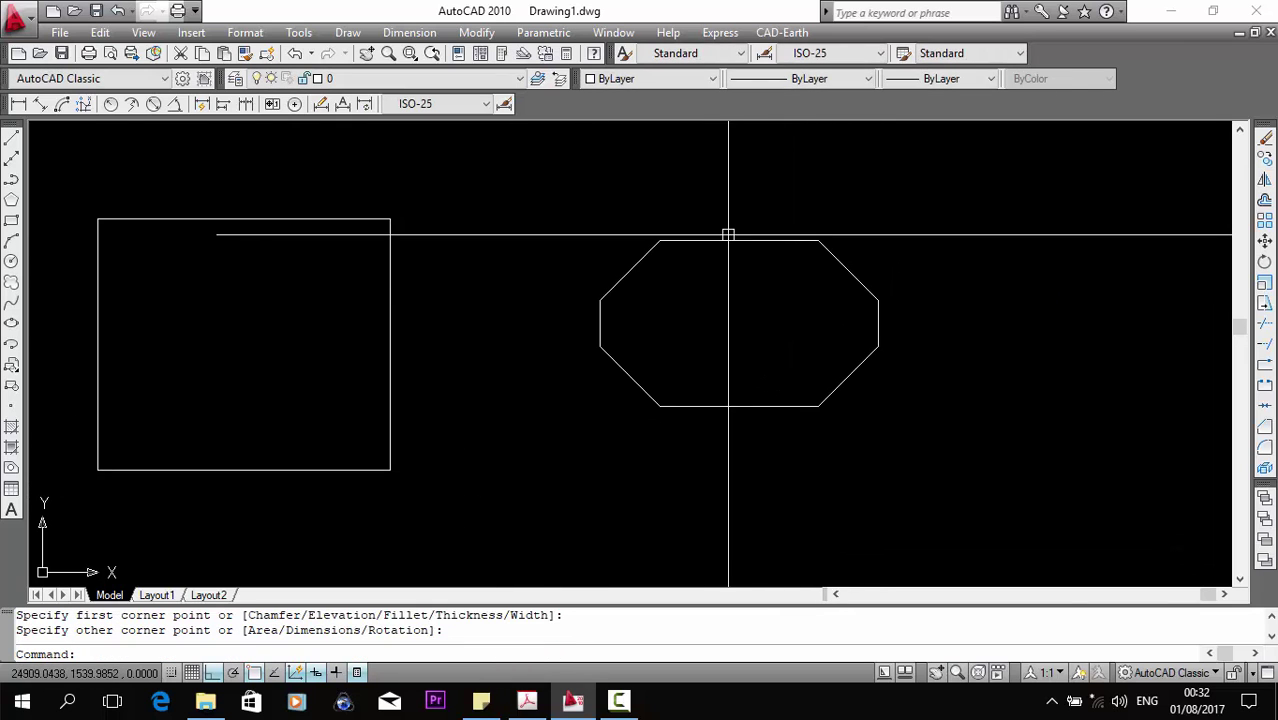
middle_drag(775, 305, 405, 320)
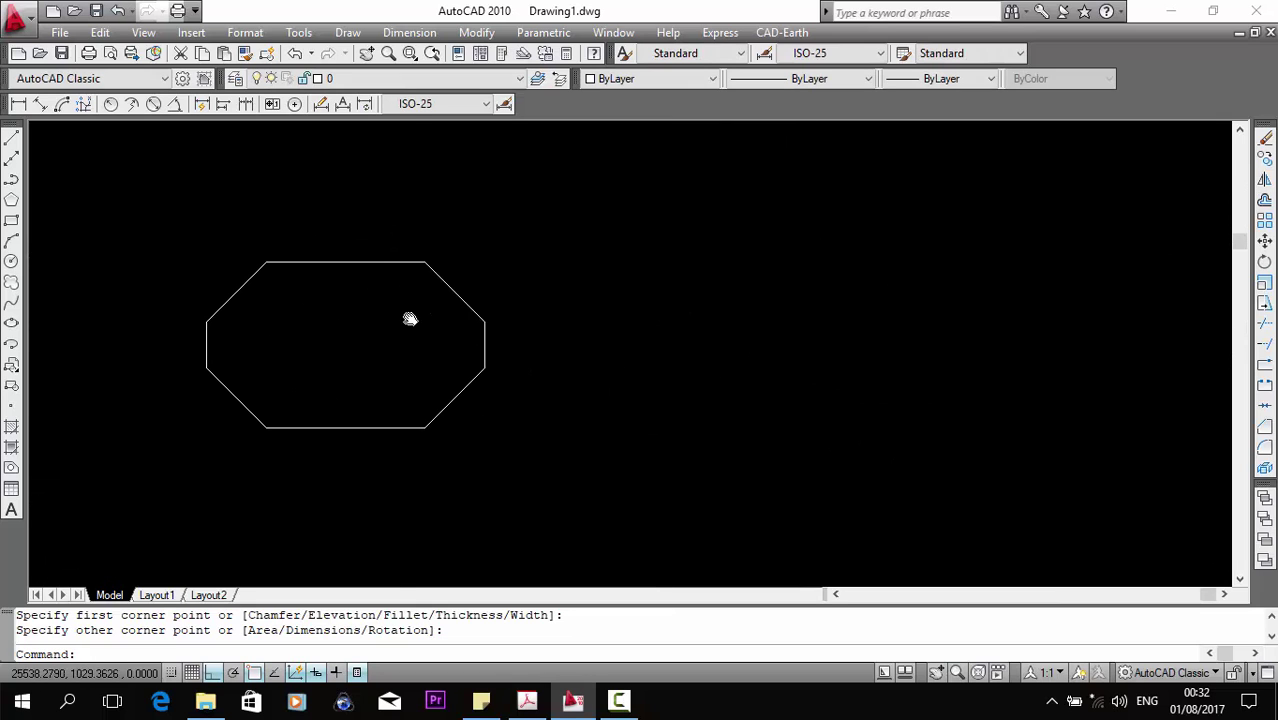
key(Return)
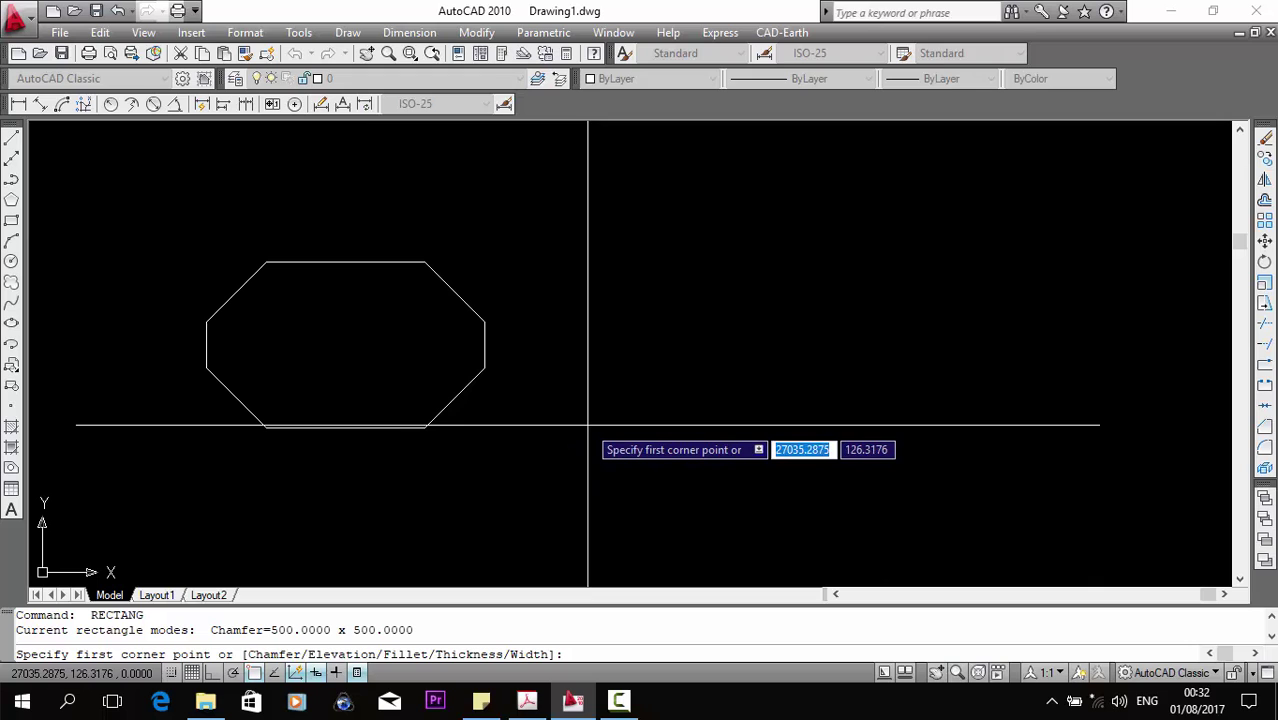
Draw a larger rectangle with chamfer distances 500 and 700.
key(Return)
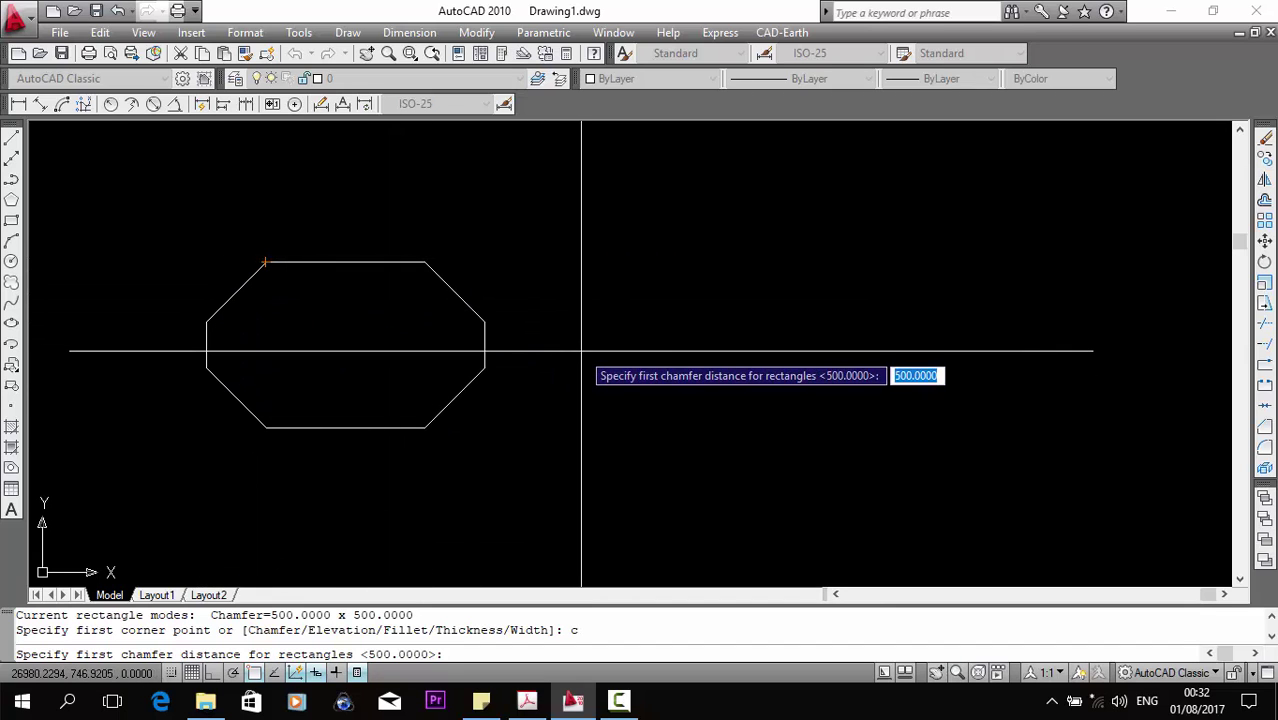
key(Return)
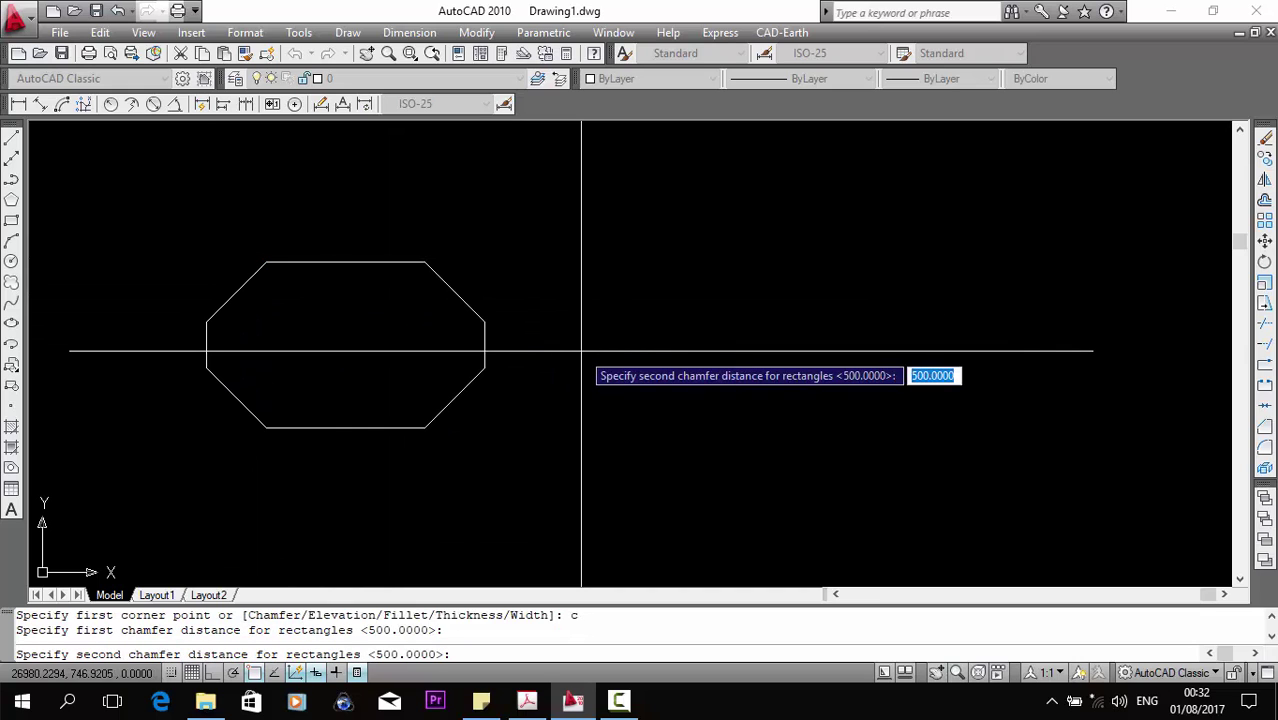
text(700)
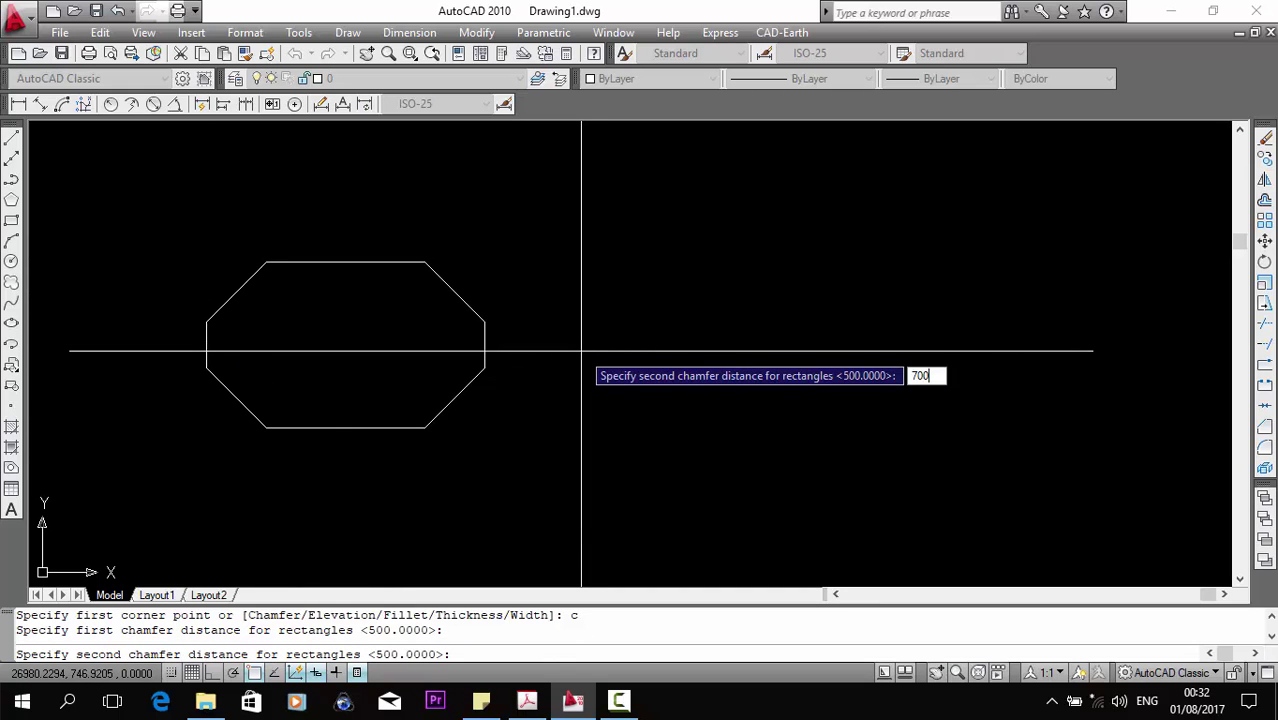
key(Return)
scroll(581, 351, down, 2)
click(565, 456)
scroll(591, 439, down, 2)
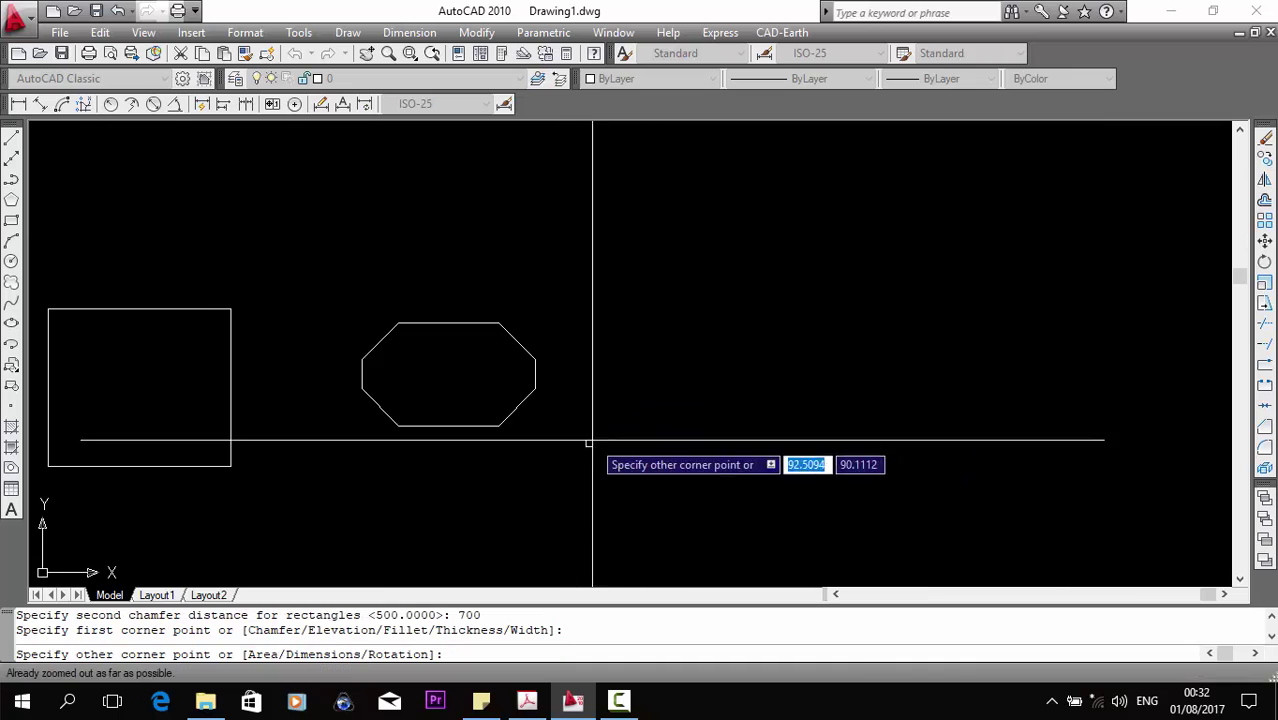
click(782, 287)
scroll(640, 288, up, 2)
scroll(542, 362, up, 1)
scroll(542, 265, up, 1)
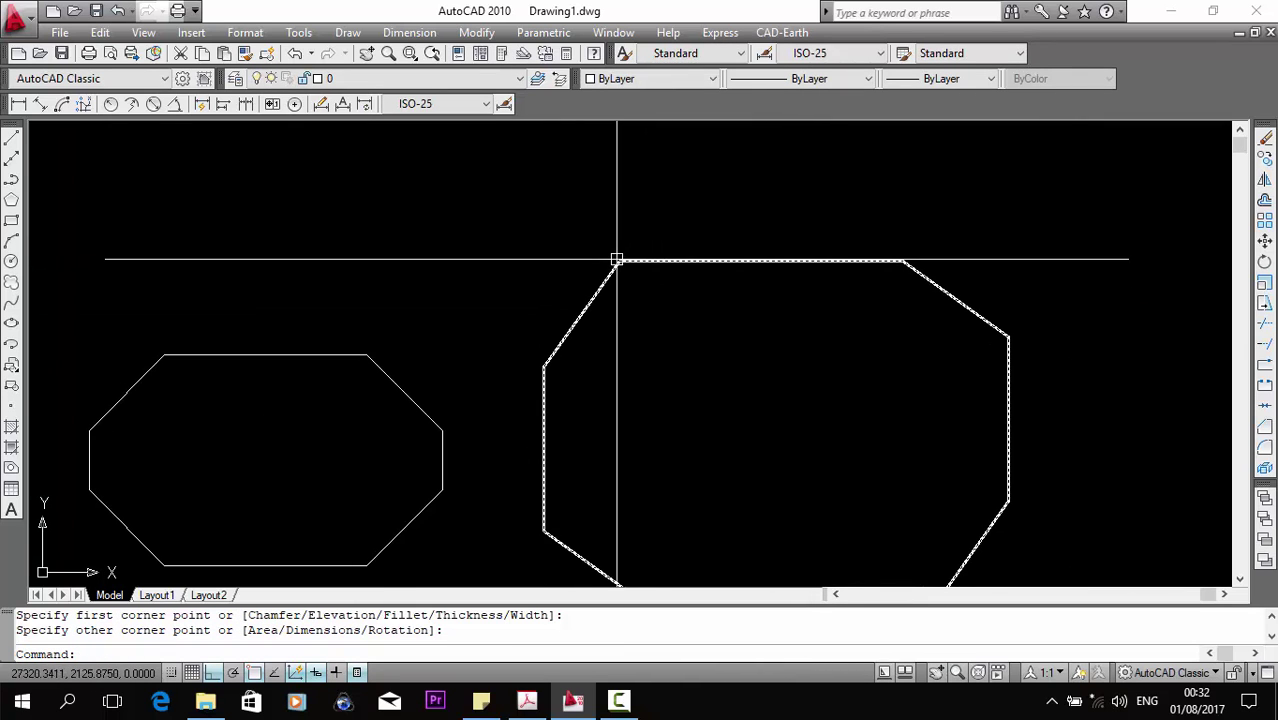
scroll(522, 259, down, 2)
middle_drag(732, 293, 598, 299)
middle_drag(724, 354, 611, 331)
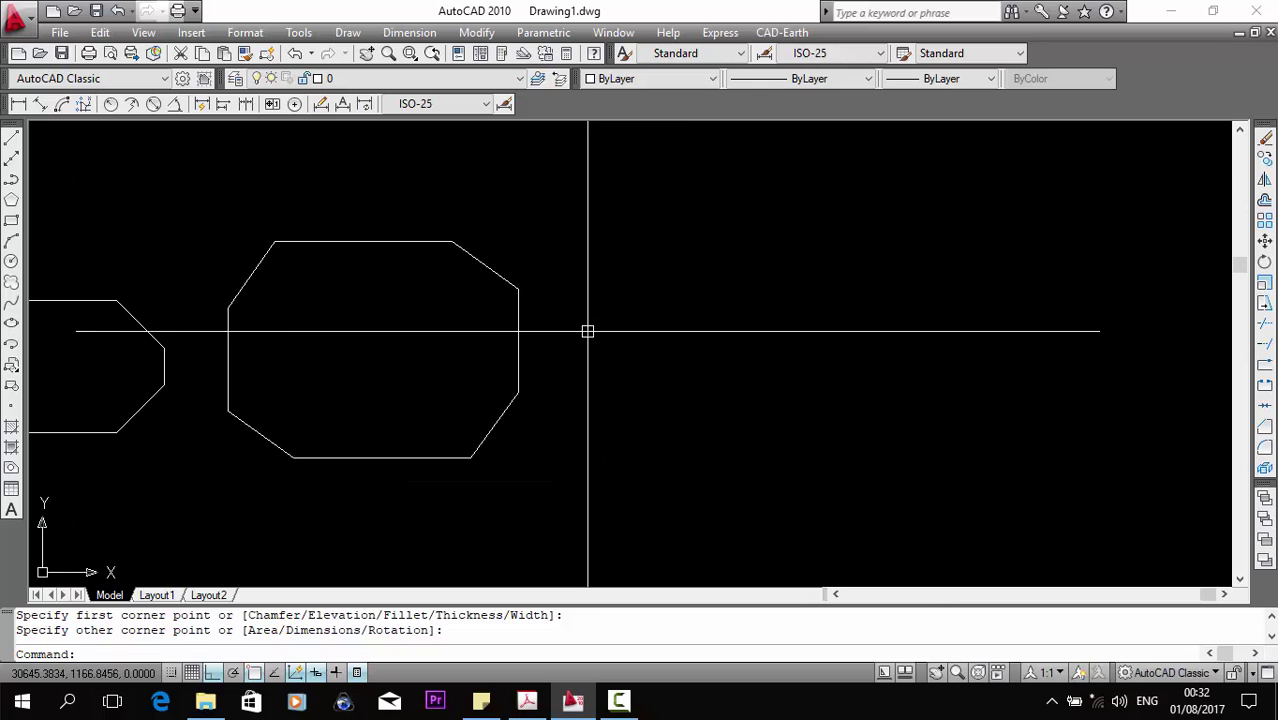
Start a line at a corner of the polygon outline.
text(l)
key(Return)
scroll(462, 227, up, 5)
click(435, 267)
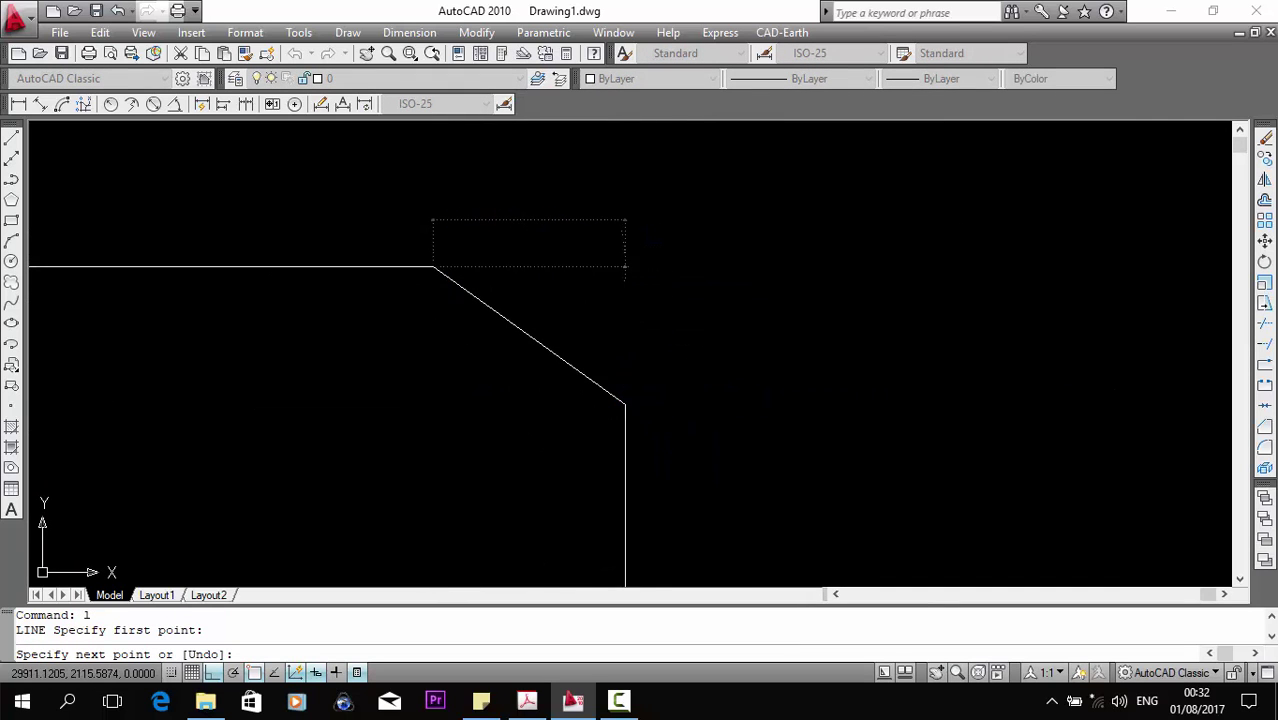
End the line at the corner and add a vertical segment to the top line's endpoint.
click(625, 403)
key(Return)
key(Return)
click(625, 404)
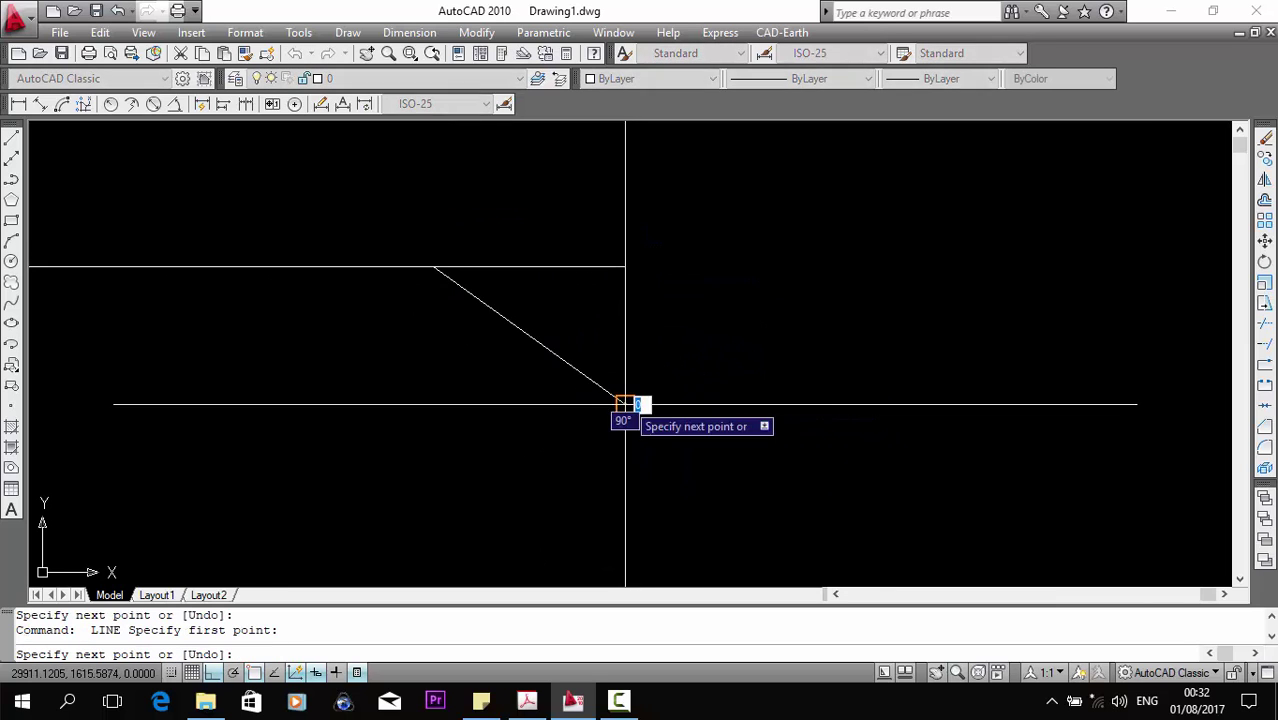
click(625, 267)
key(Escape)
mouse_move(727, 336)
middle_down()
mouse_move(359, 413)
mouse_move(425, 415)
middle_up()
key(Return)
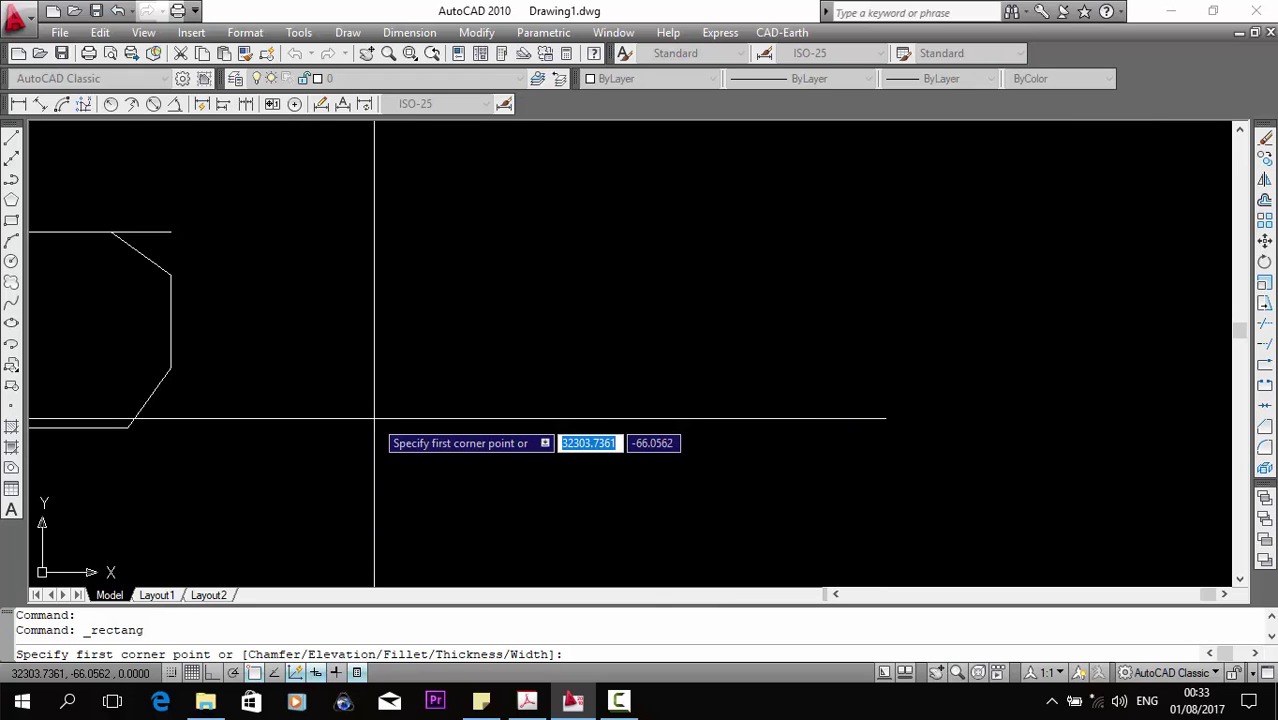
Draw a plain square-cornered rectangle to the right of the polygon with two corner picks.
middle_drag(359, 231, 274, 257)
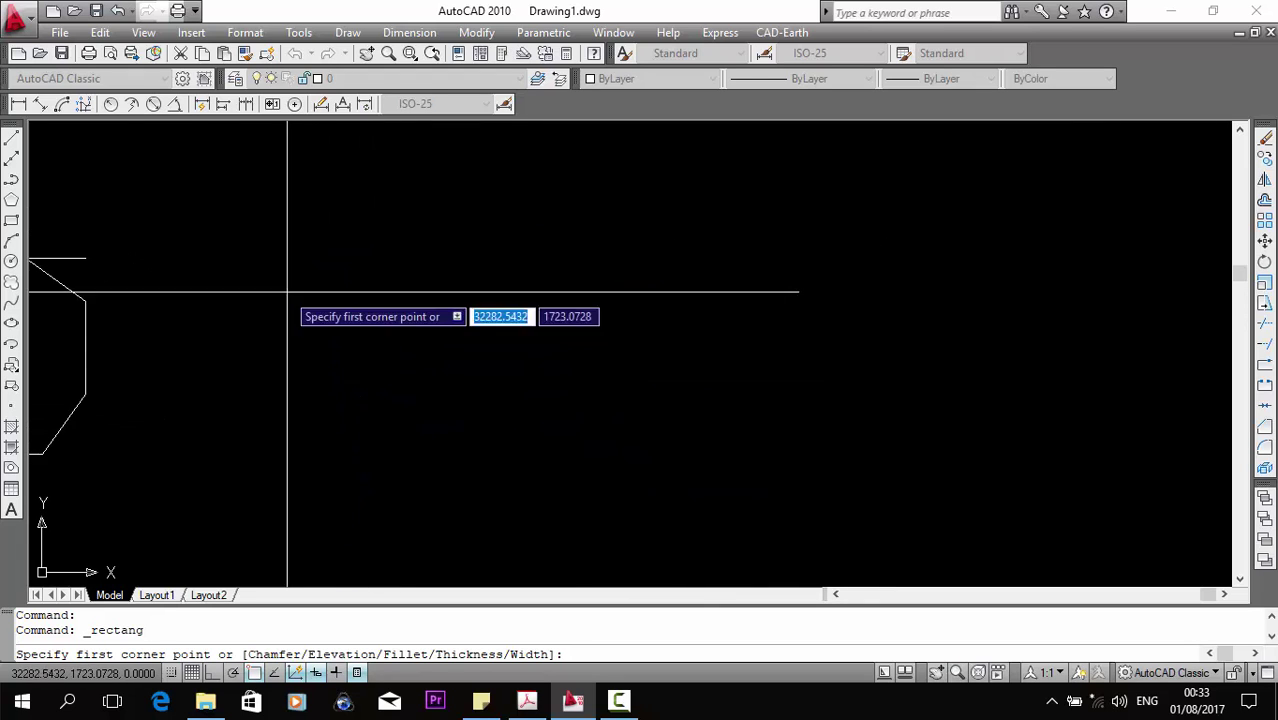
click(295, 490)
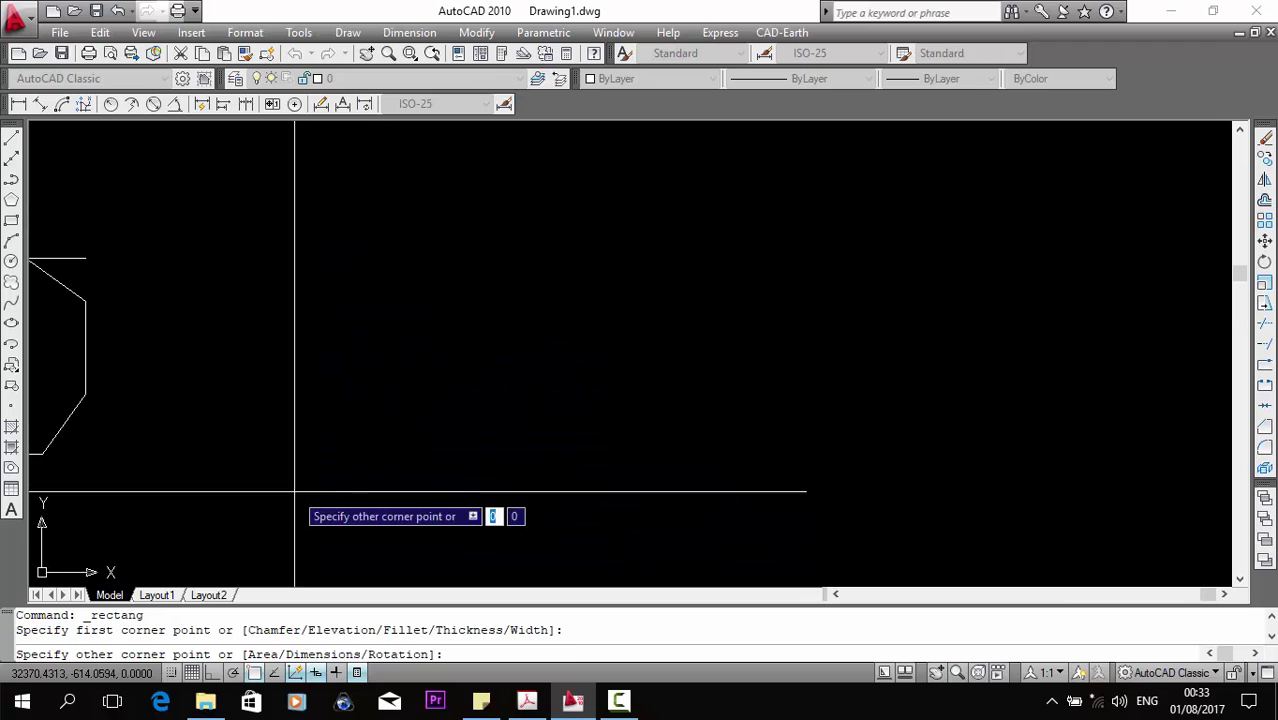
click(554, 250)
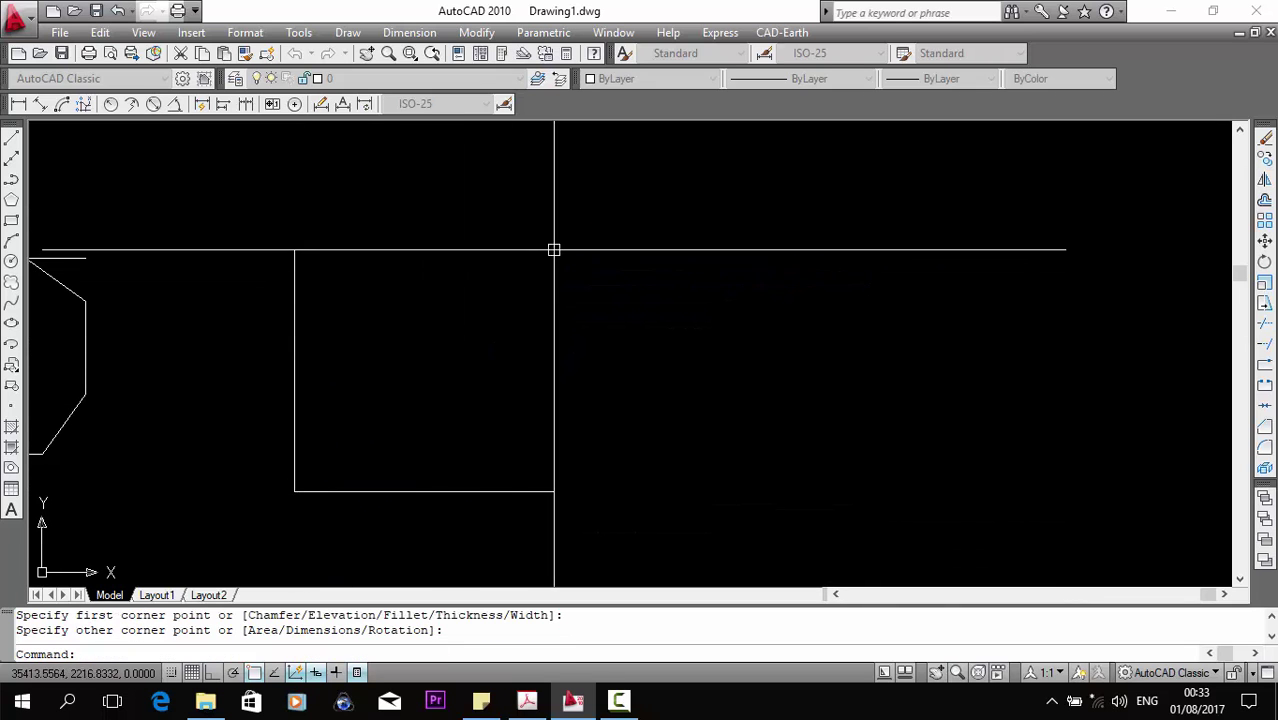
middle_drag(618, 366, 470, 356)
Draw a second rectangle beside the first at elevation 500.
key(Return)
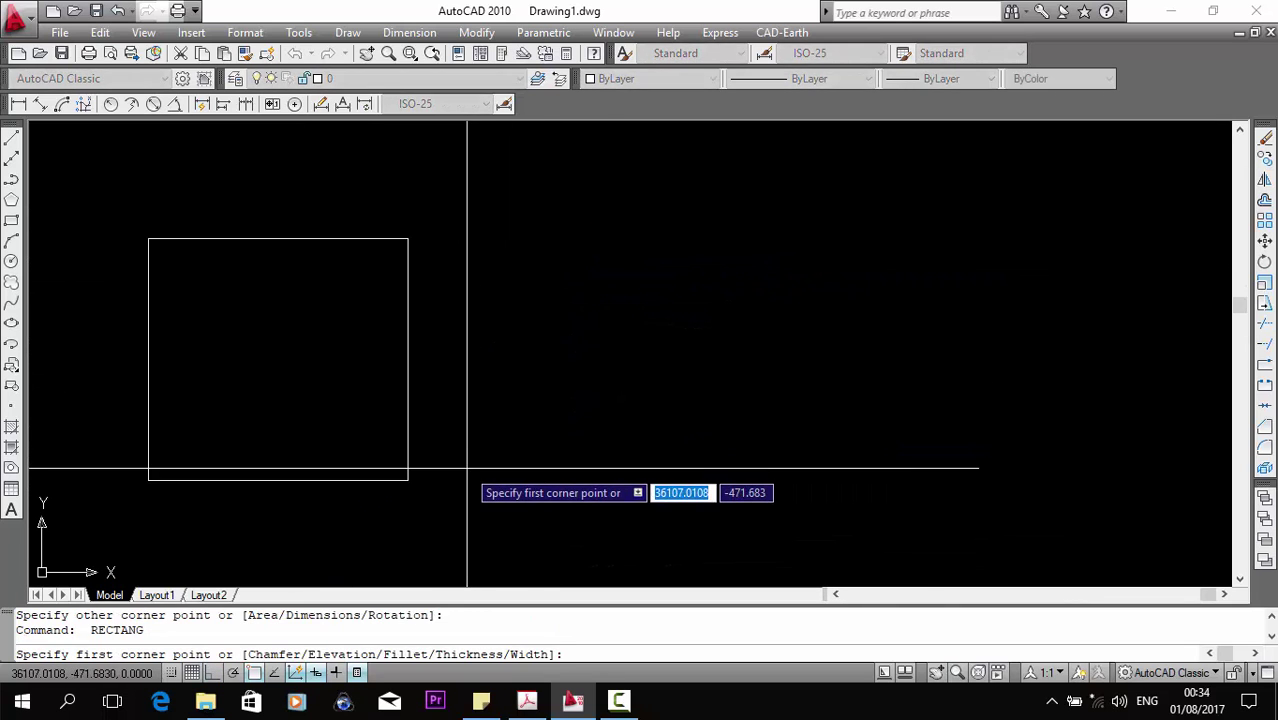
key(Return)
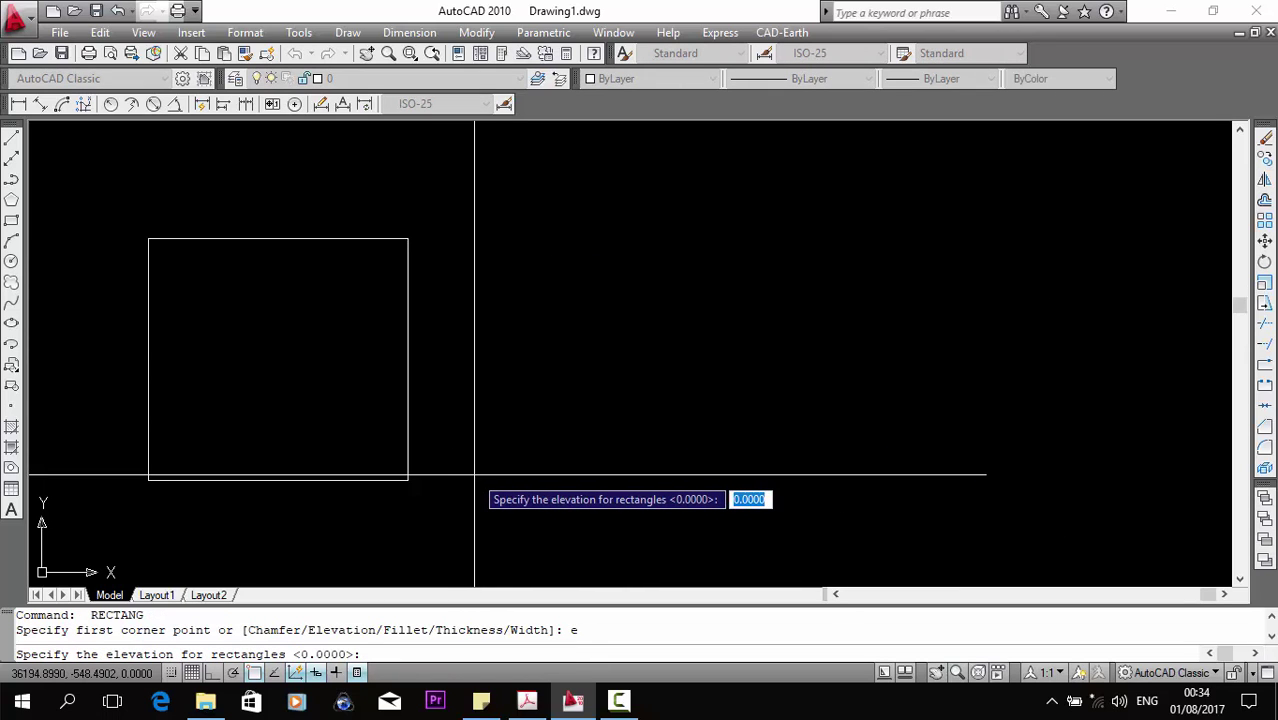
text(500)
key(Return)
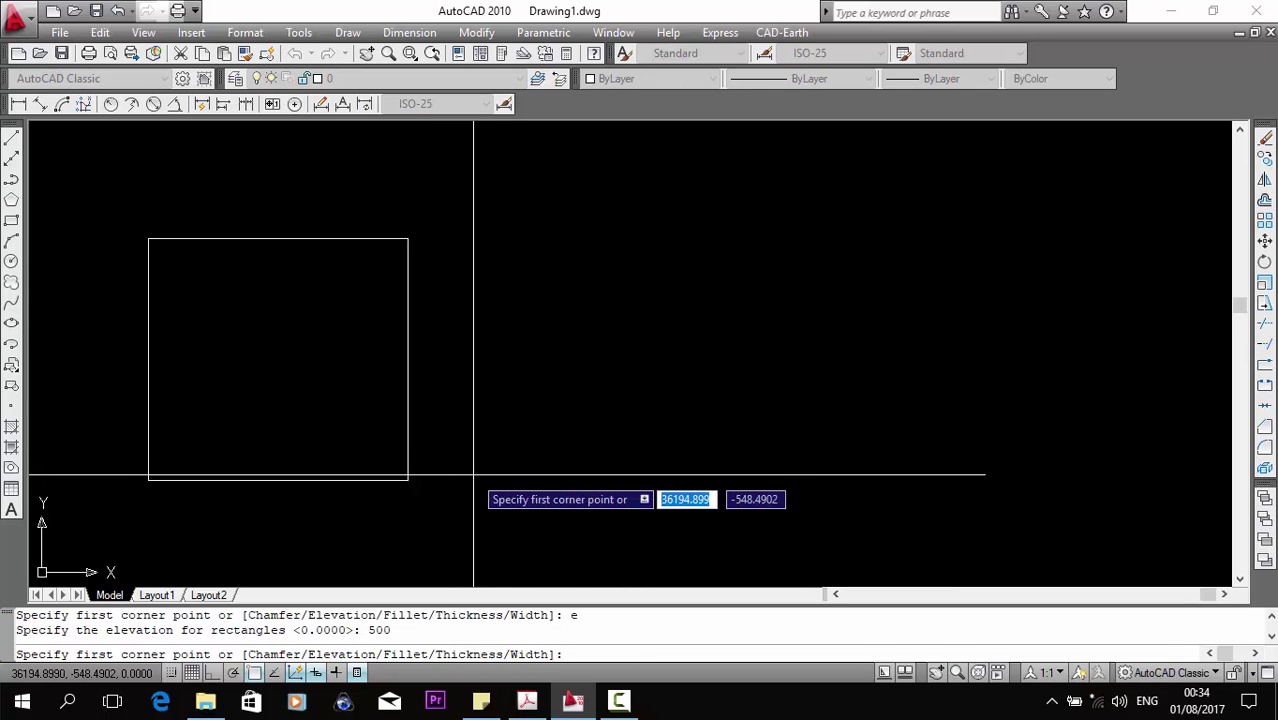
click(471, 479)
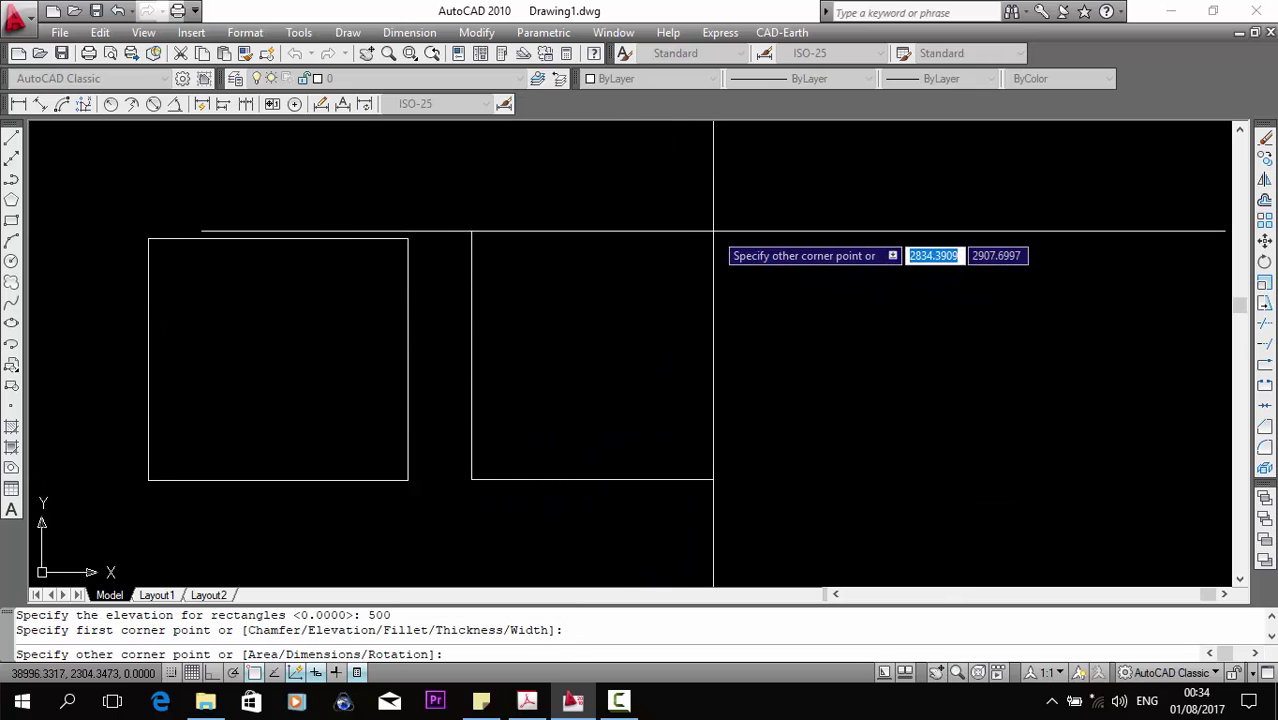
click(742, 240)
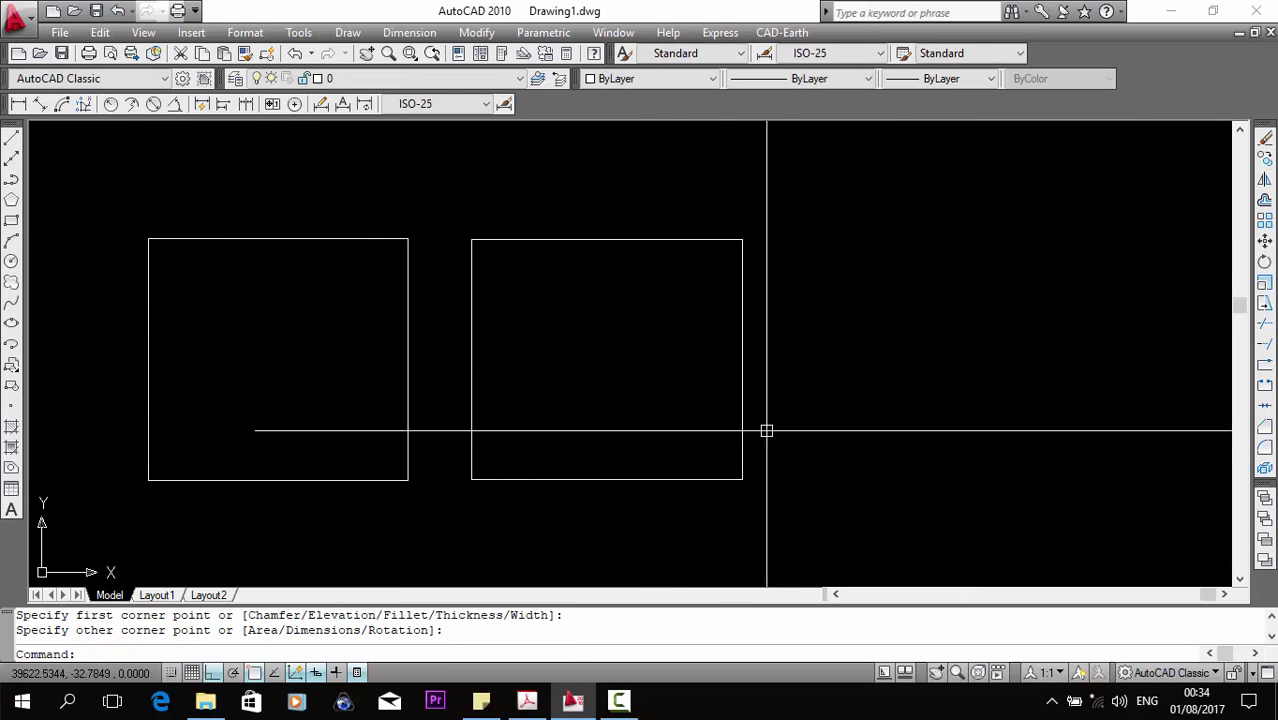
Orbit to view both rectangles in 3D, then undo back to the flat top view.
mouse_move(740, 520)
shift+middle_down()
mouse_move(719, 396)
mouse_move(731, 366)
shift+middle_up()
mouse_move(556, 526)
shift+middle_down()
mouse_move(670, 459)
mouse_move(679, 391)
mouse_move(650, 454)
mouse_move(607, 271)
mouse_move(584, 279)
mouse_move(613, 256)
mouse_move(599, 277)
shift+middle_up()
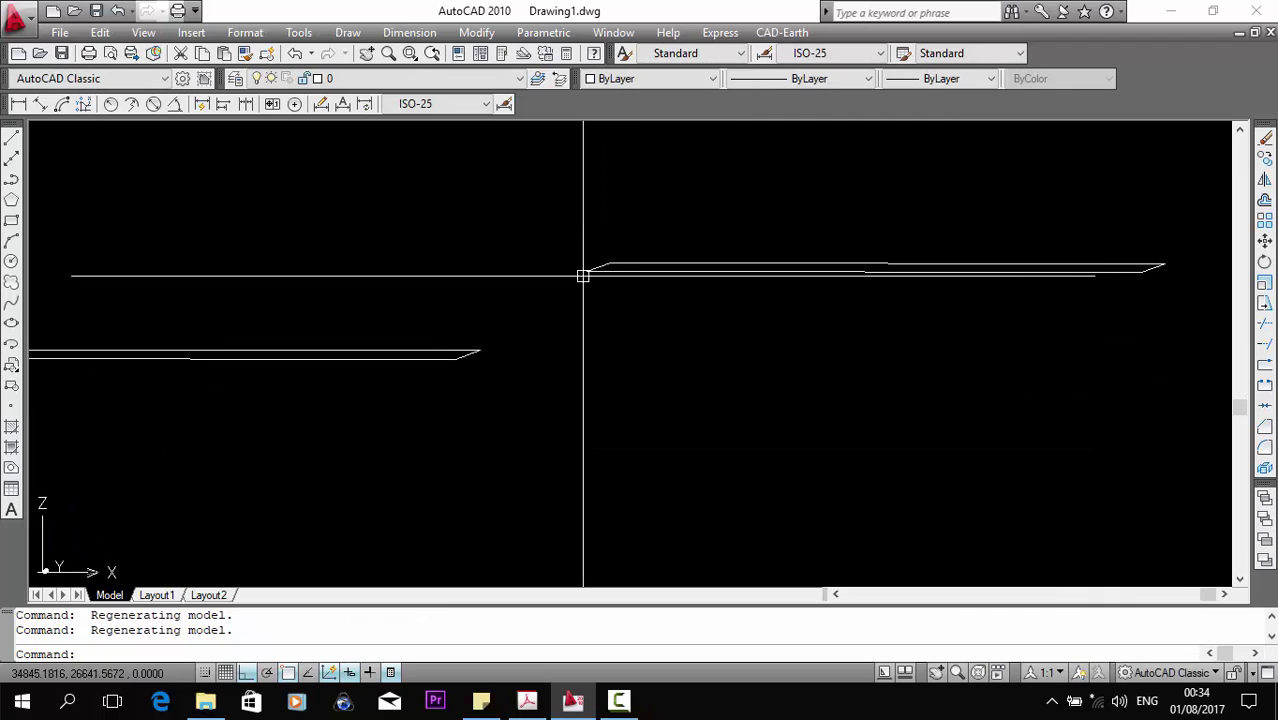
key(ctrl+z)
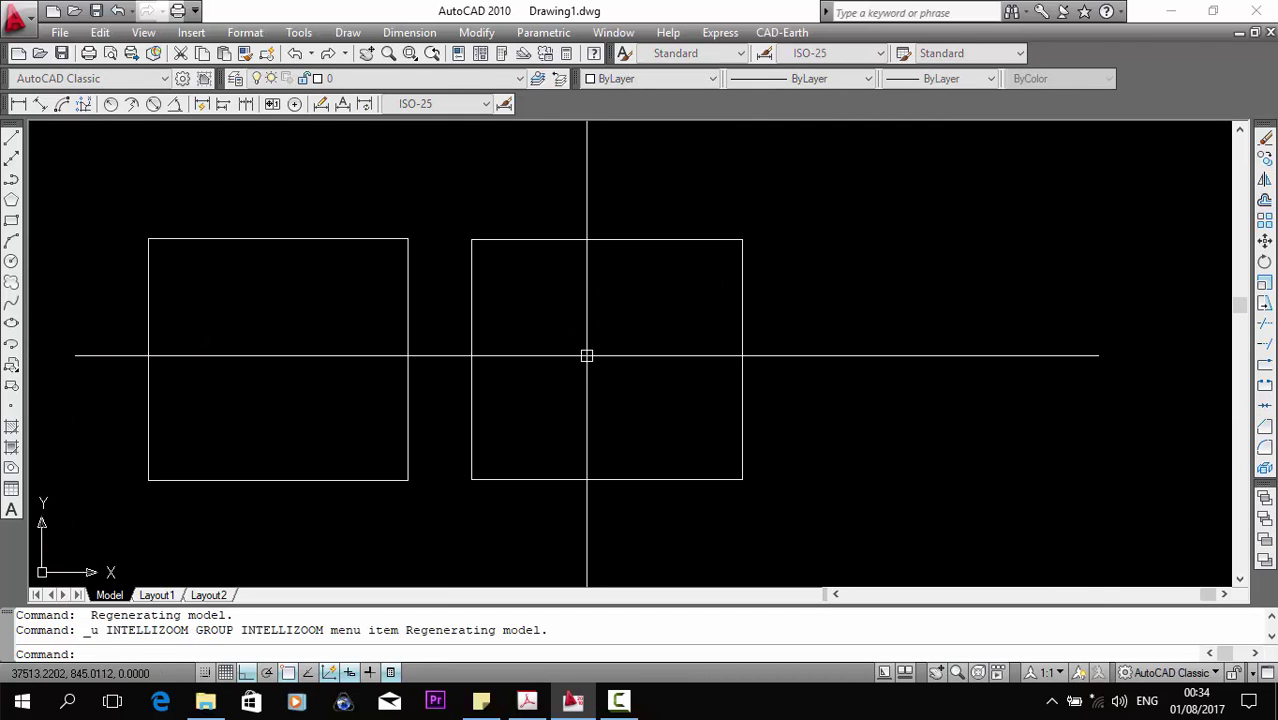
middle_drag(459, 391, 423, 371)
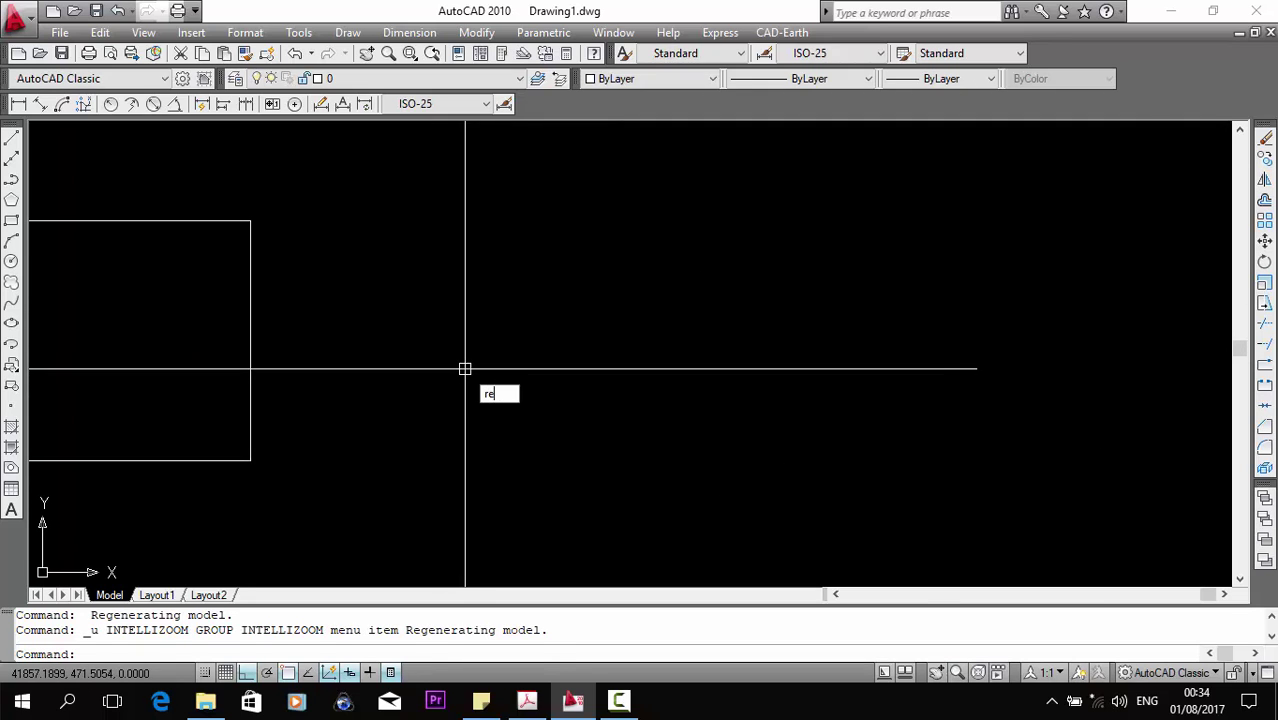
Draw a rectangle whose corners are filleted with a 500 radius.
text(c)
key(Return)
middle_drag(474, 411, 370, 483)
key(Escape)
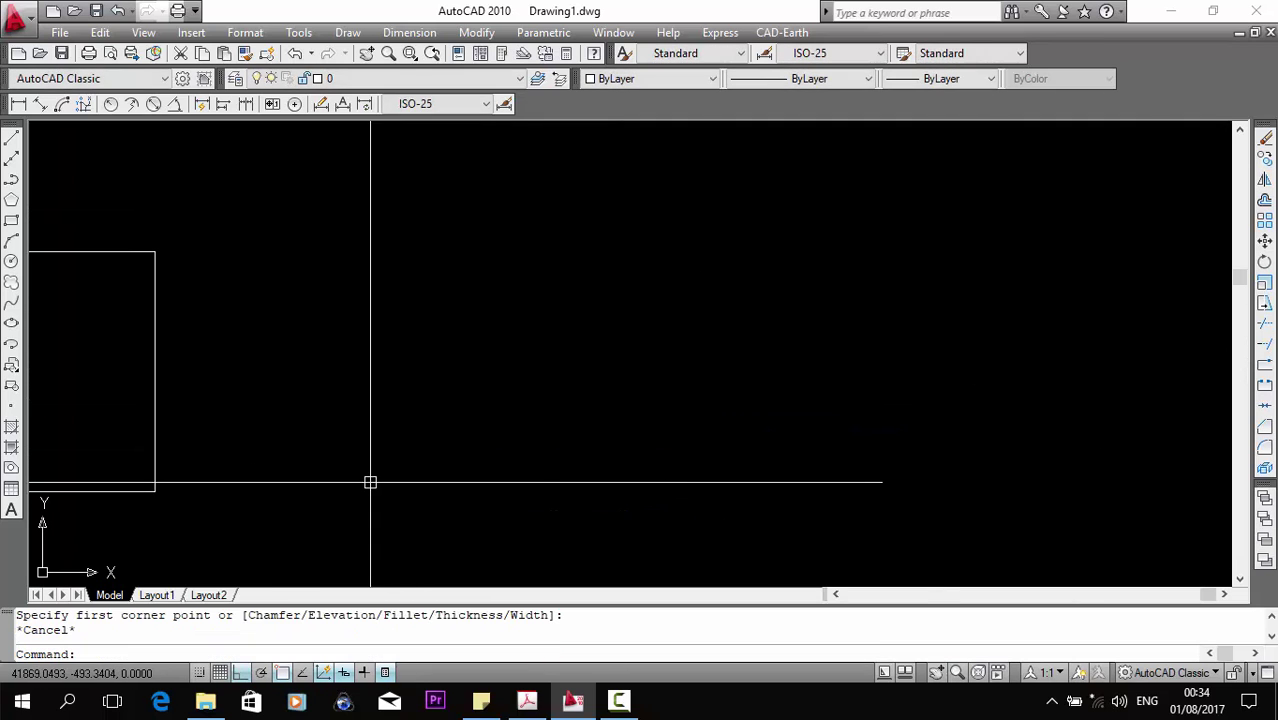
key(Return)
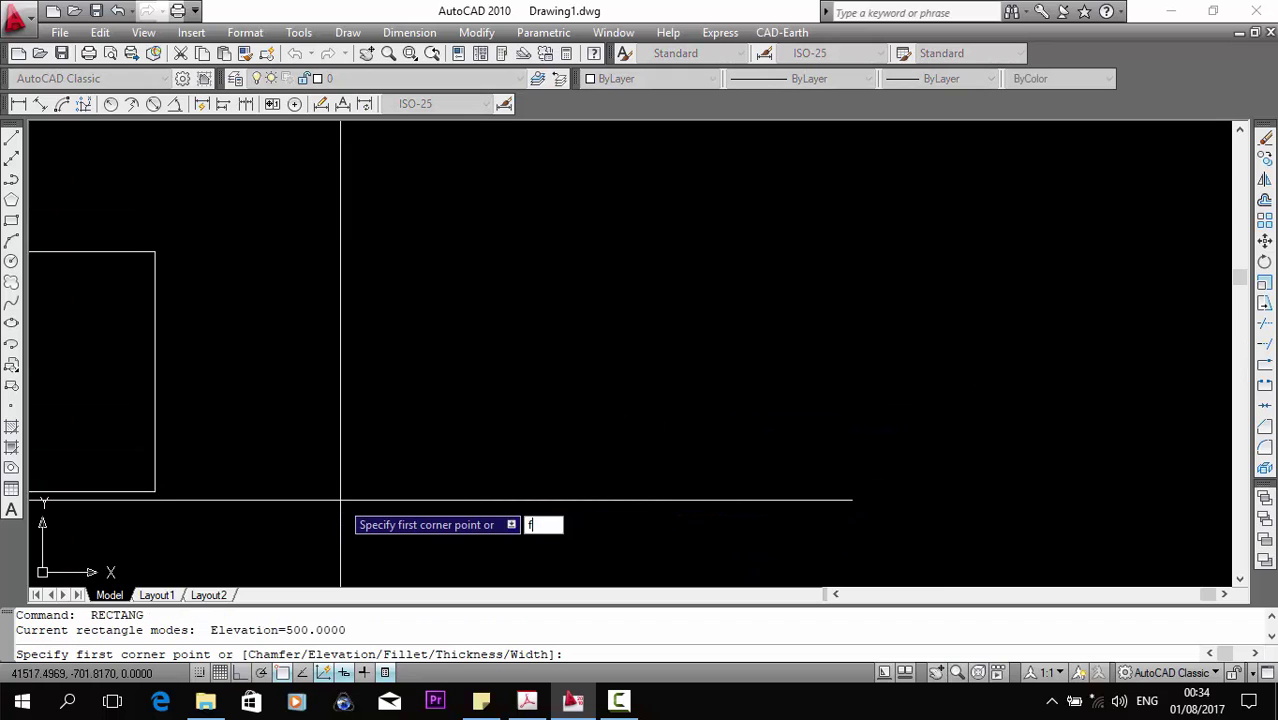
key(Return)
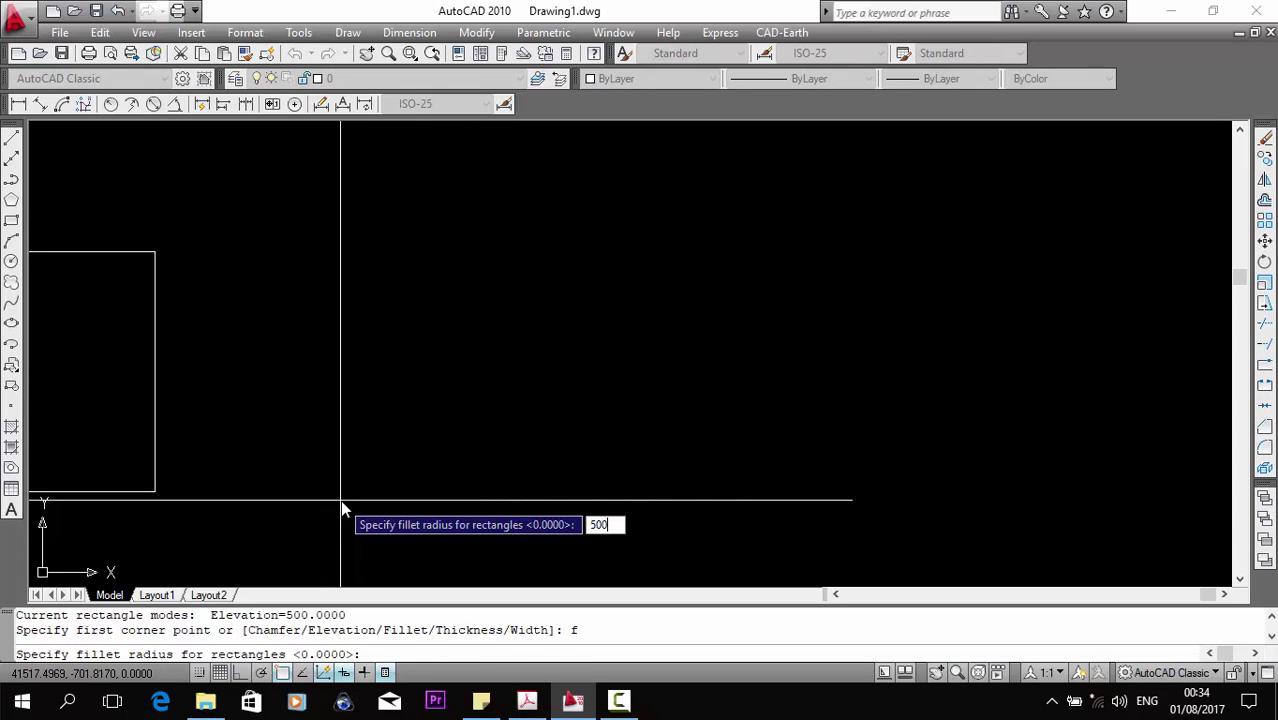
key(Return)
click(340, 500)
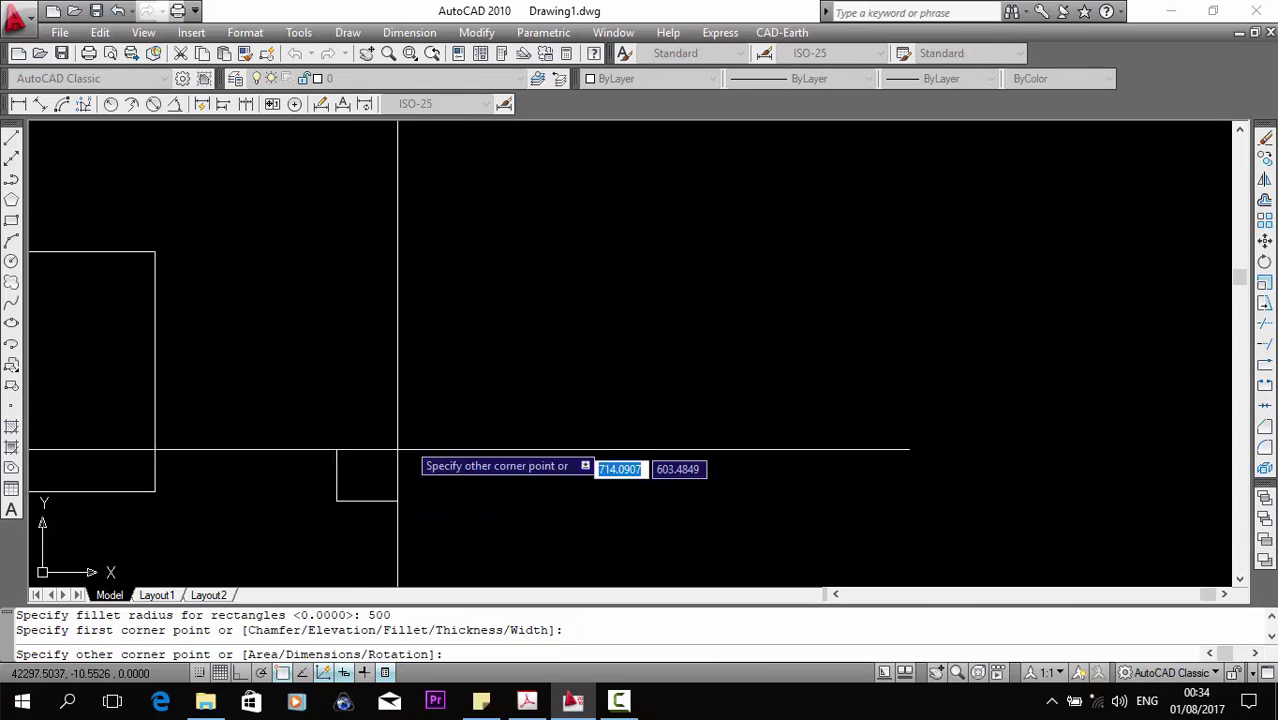
click(643, 270)
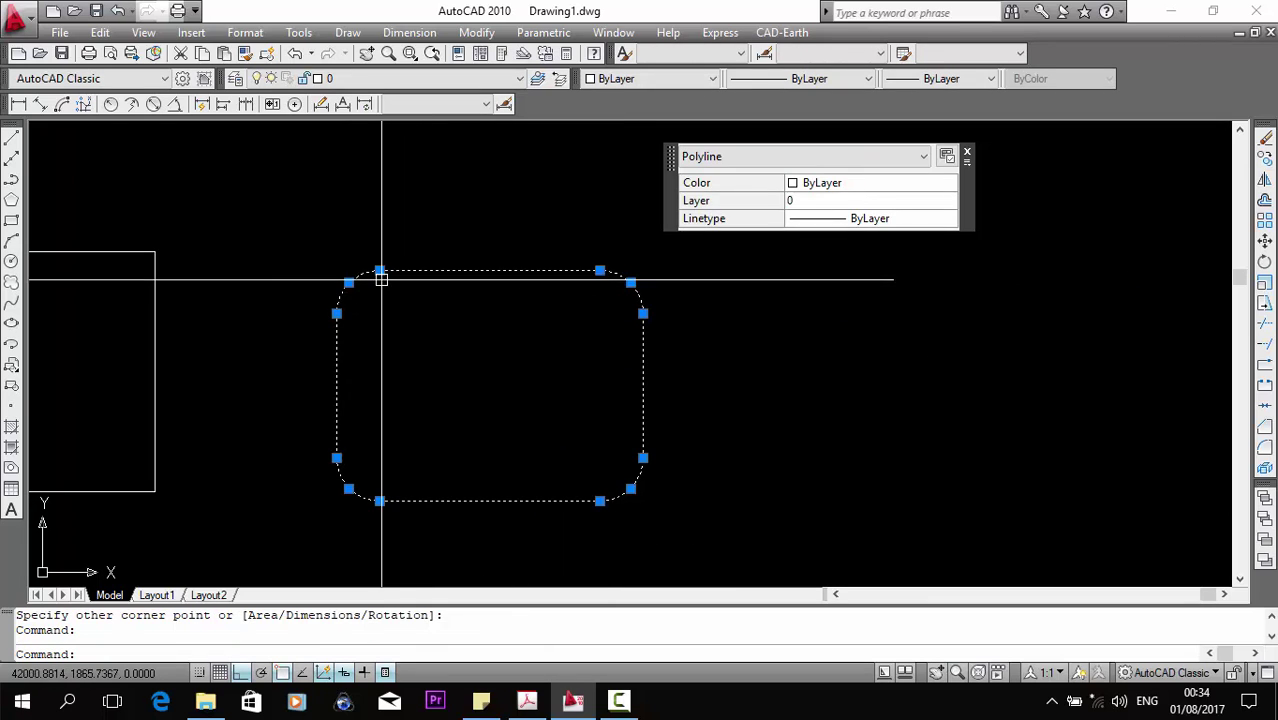
key(Escape)
Cancel the stray line started at the rounded rectangle's top and clear the selection.
text(l)
key(Return)
click(381, 273)
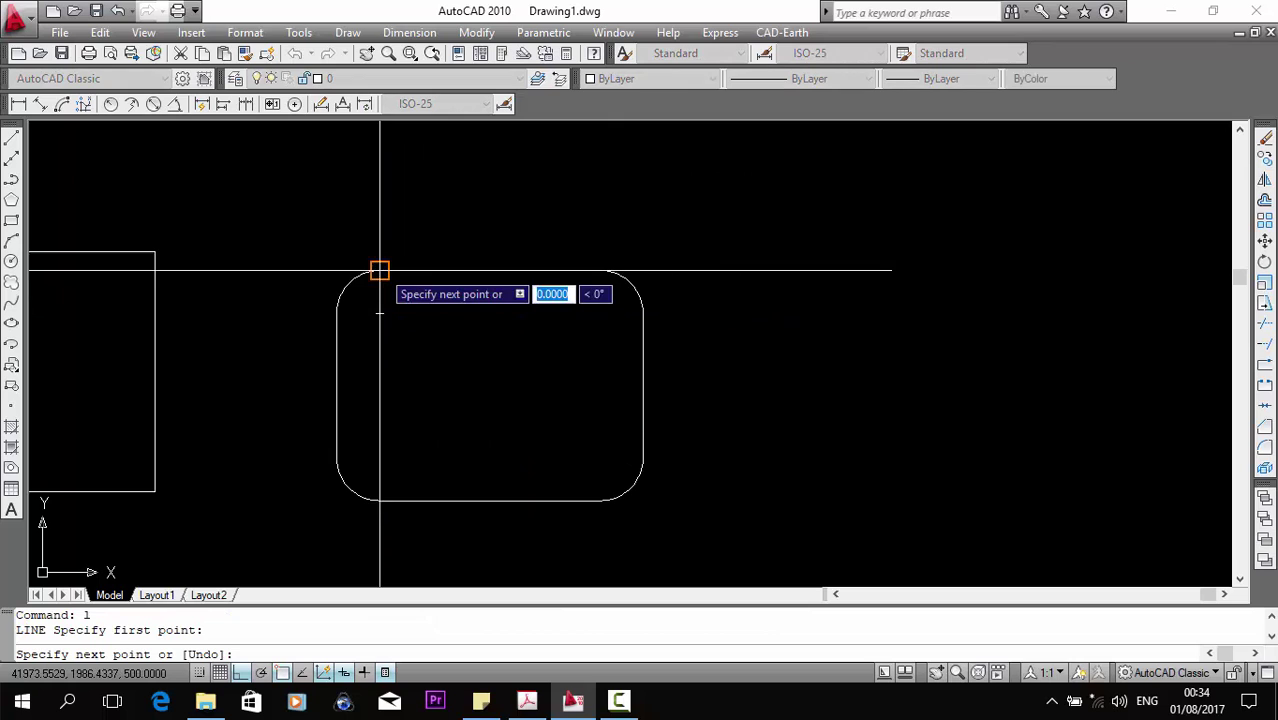
key(Escape)
click(370, 276)
key(Escape)
scroll(274, 309, down, 3)
scroll(248, 310, up, 2)
text(rec)
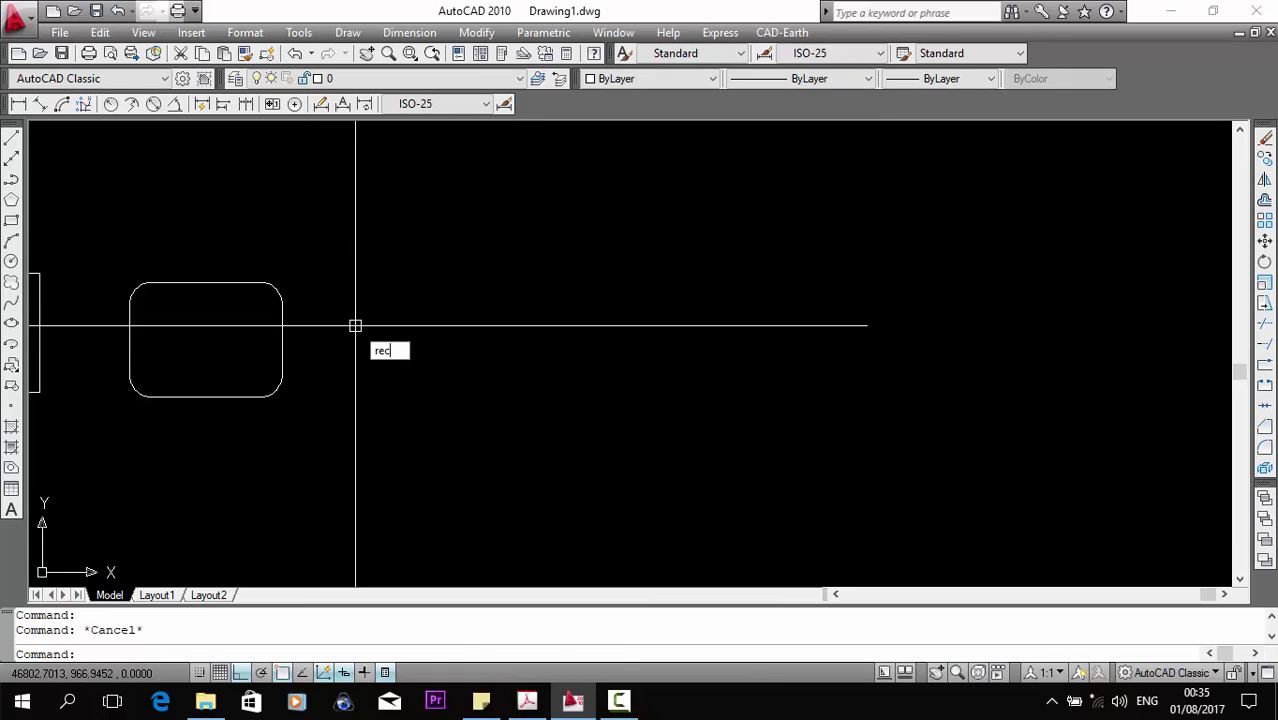
Draw a larger rectangle to the right, keeping the 500 fillet radius.
key(Return)
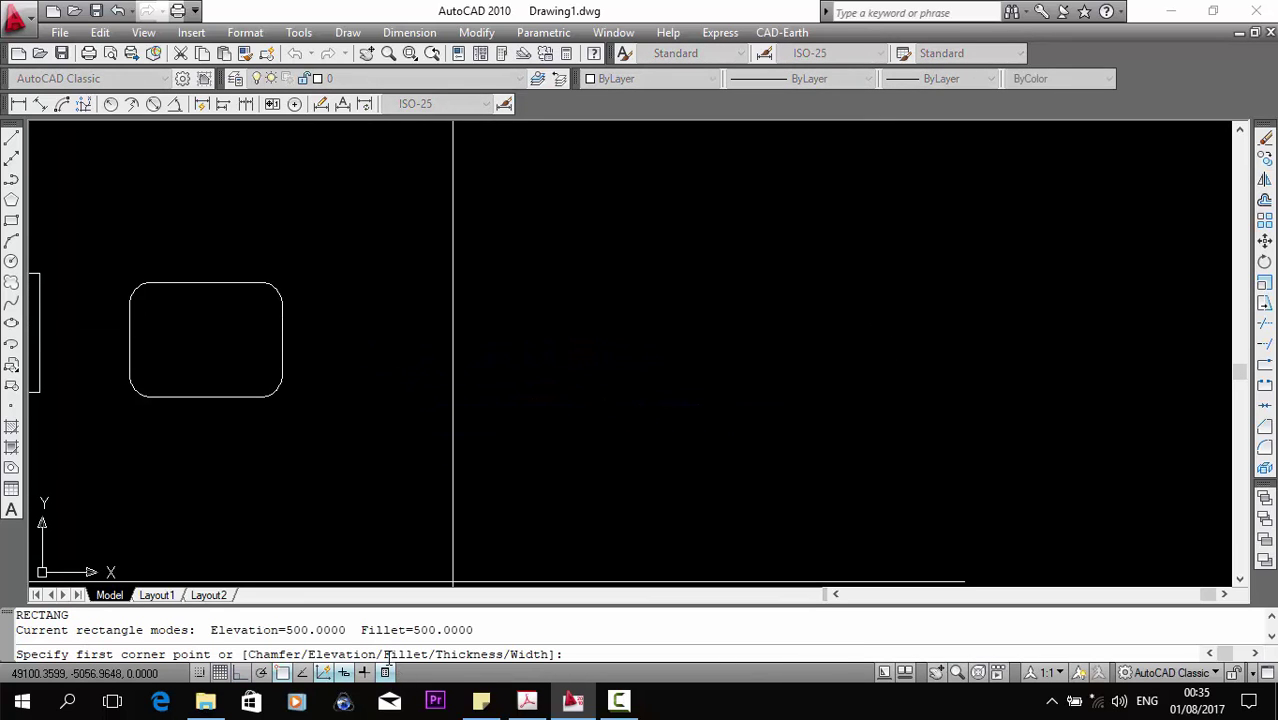
text( f)
key(Return)
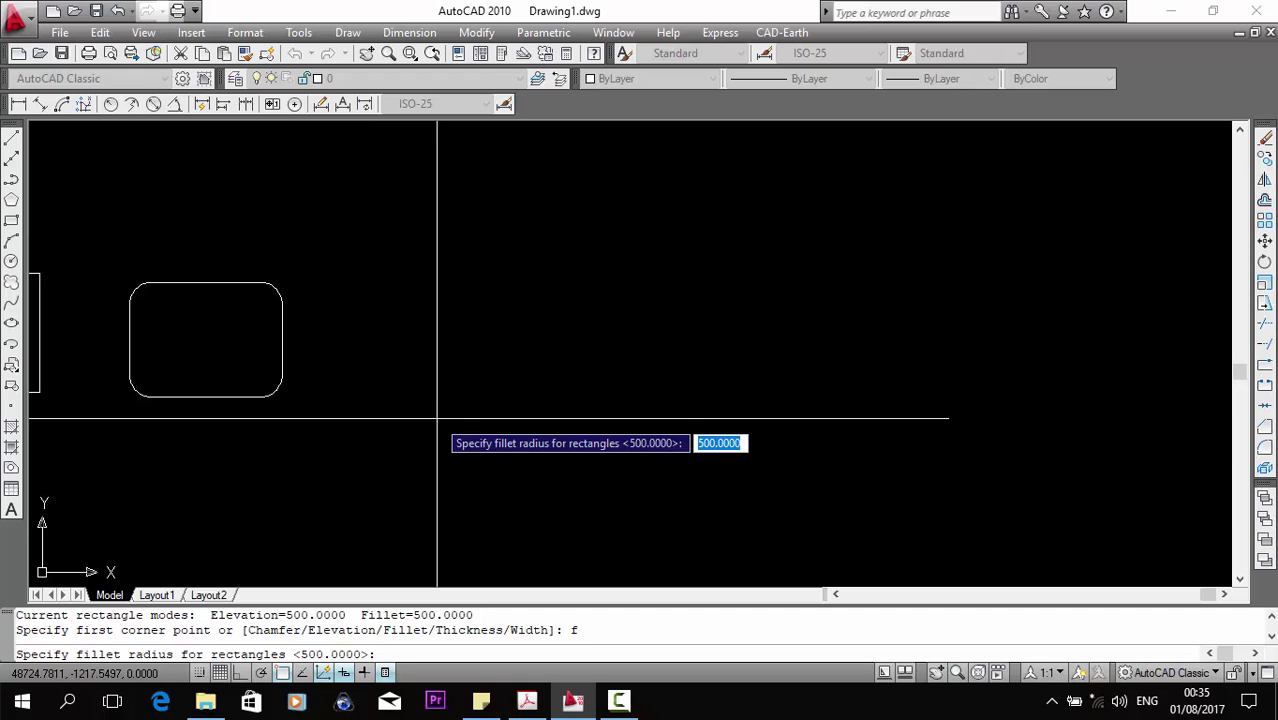
key(Return)
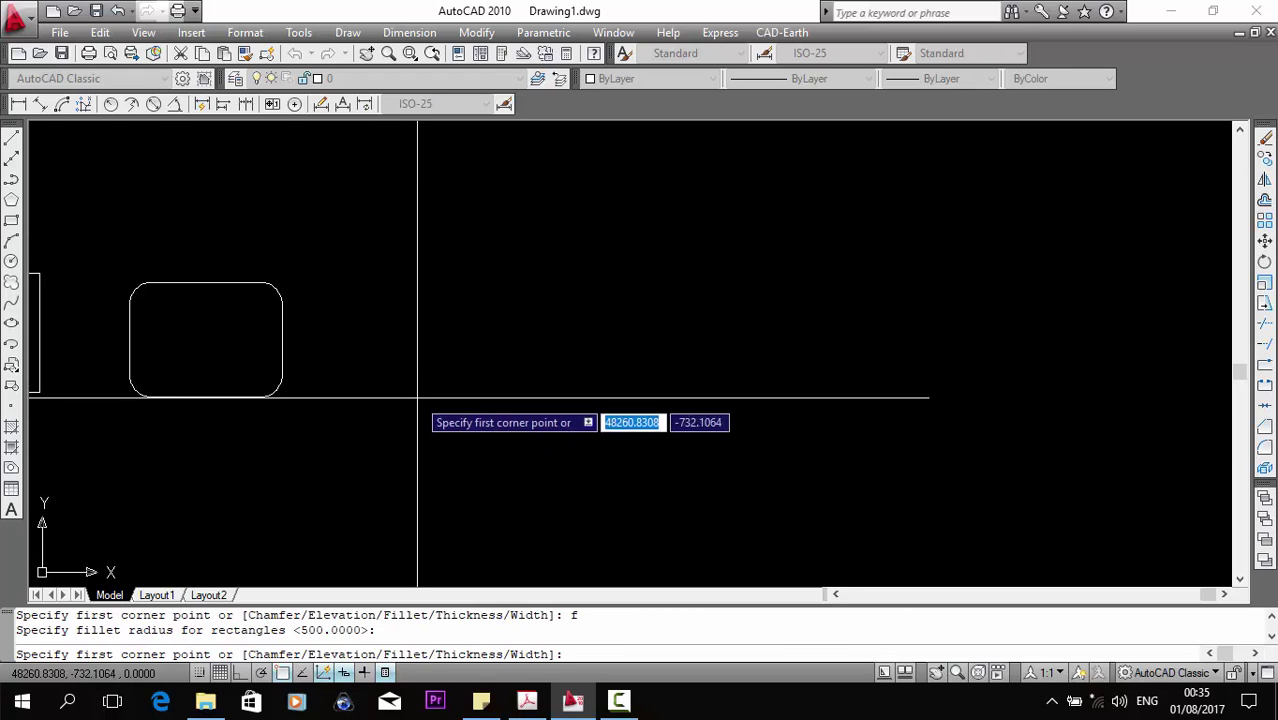
click(420, 404)
click(627, 277)
Select and deselect the new rounded rectangle, then pan right to empty space.
scroll(476, 266, up, 2)
scroll(395, 287, up, 2)
click(395, 285)
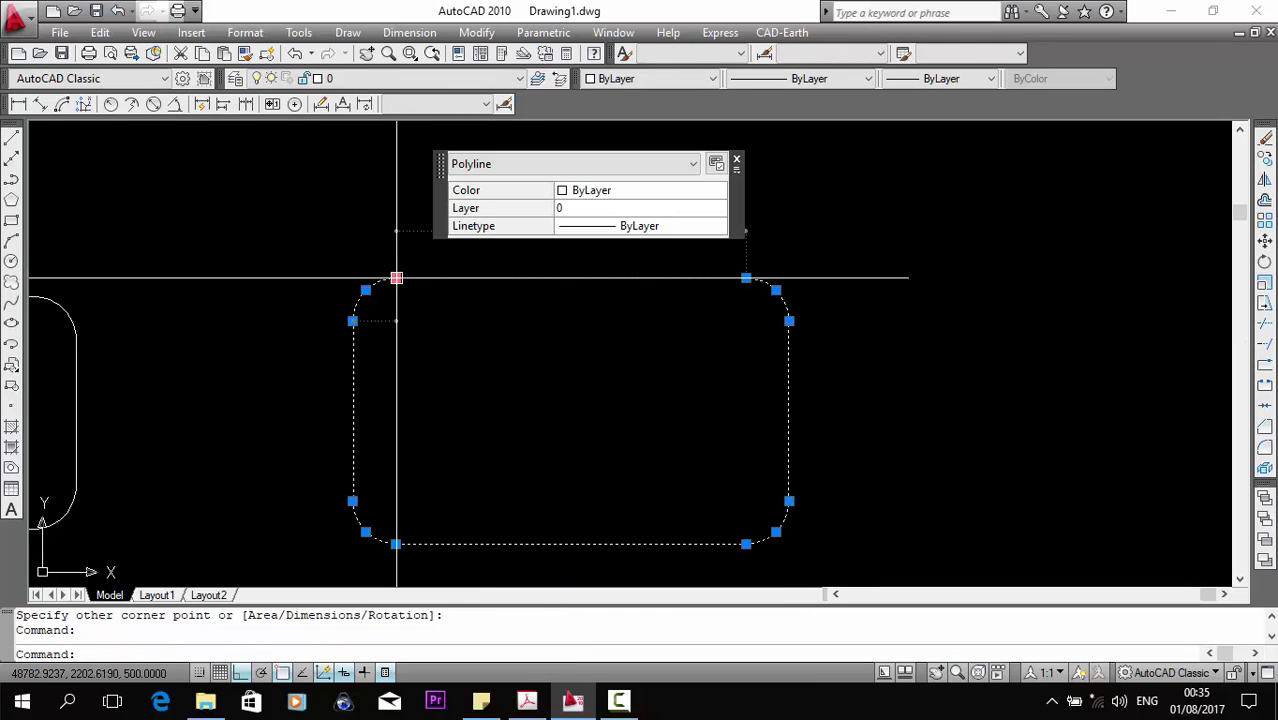
key(Escape)
scroll(370, 285, down, 4)
middle_drag(337, 314, 215, 314)
middle_drag(456, 359, 342, 366)
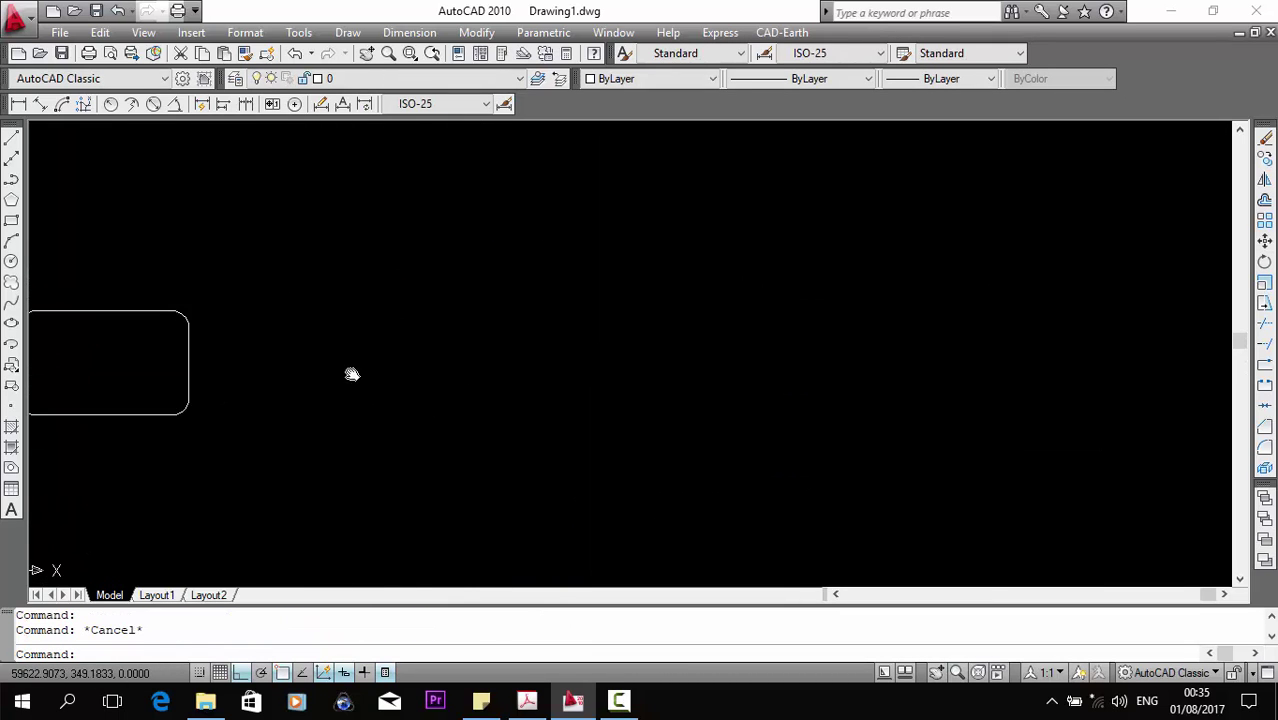
Draw a rounded rectangle with thickness 500 in the empty space to the right.
click(11, 221)
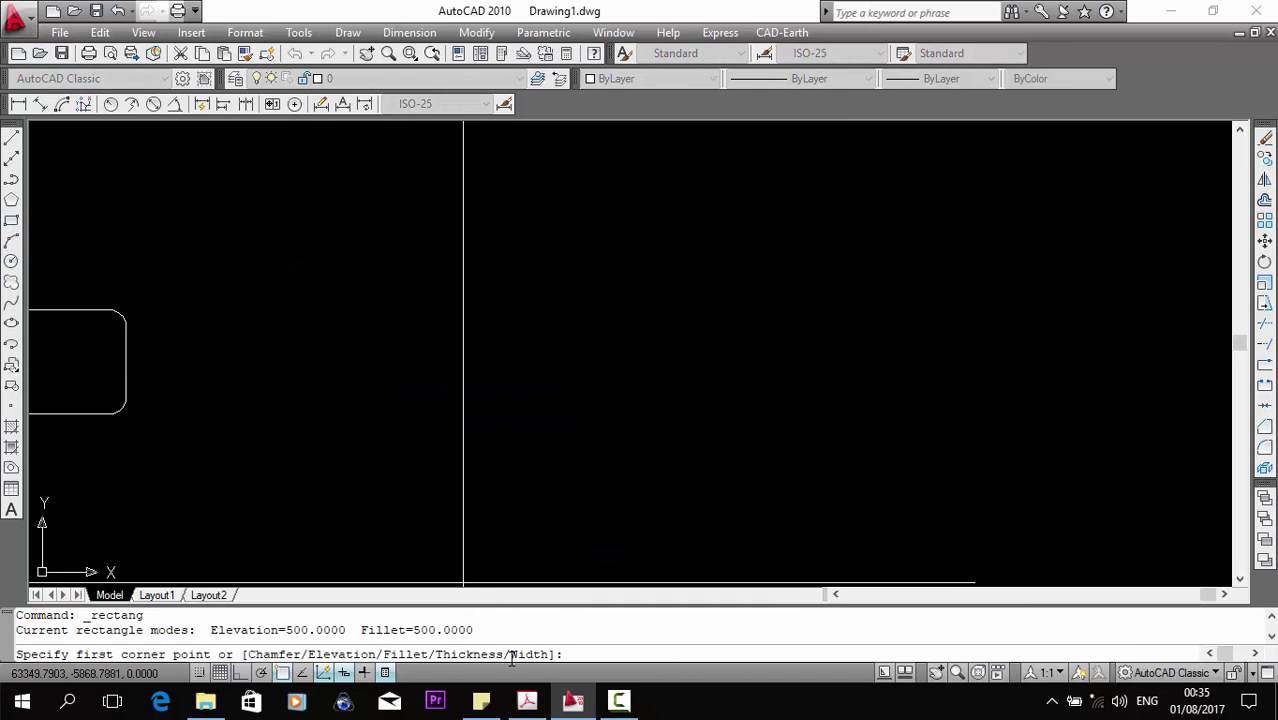
middle_drag(448, 371, 314, 366)
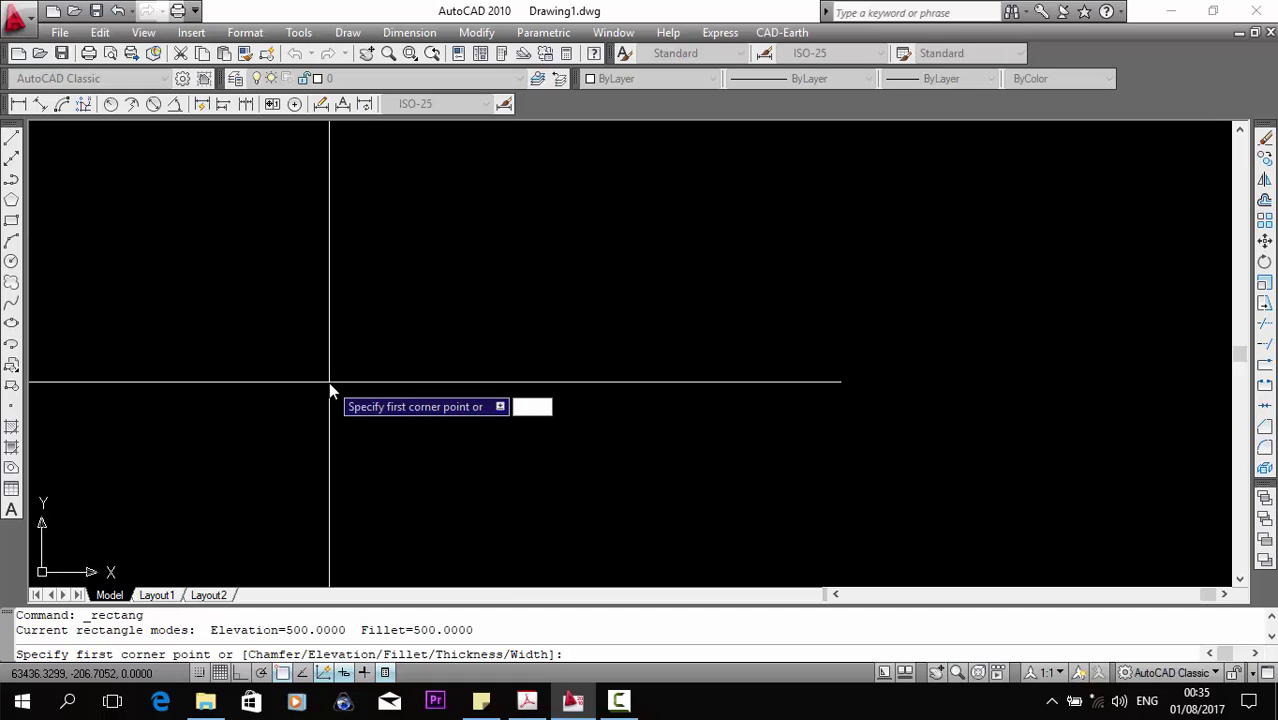
text(t)
key(Return)
text(500)
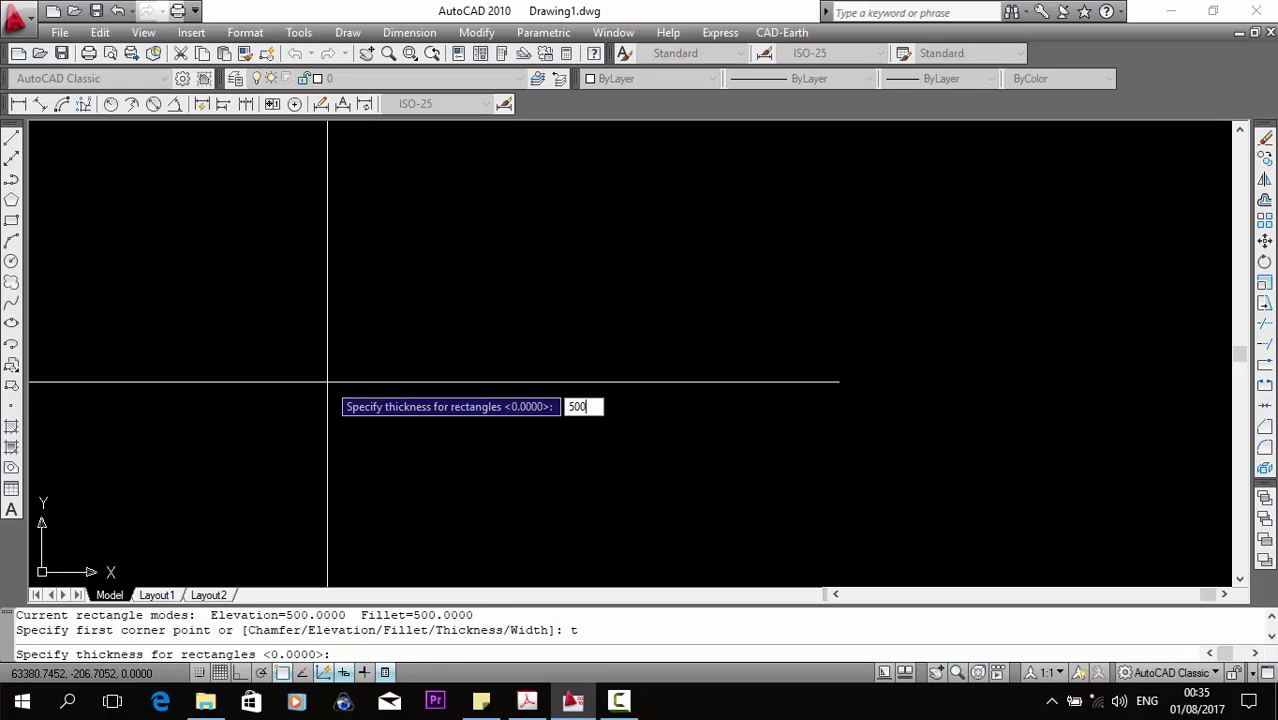
key(Return)
click(297, 410)
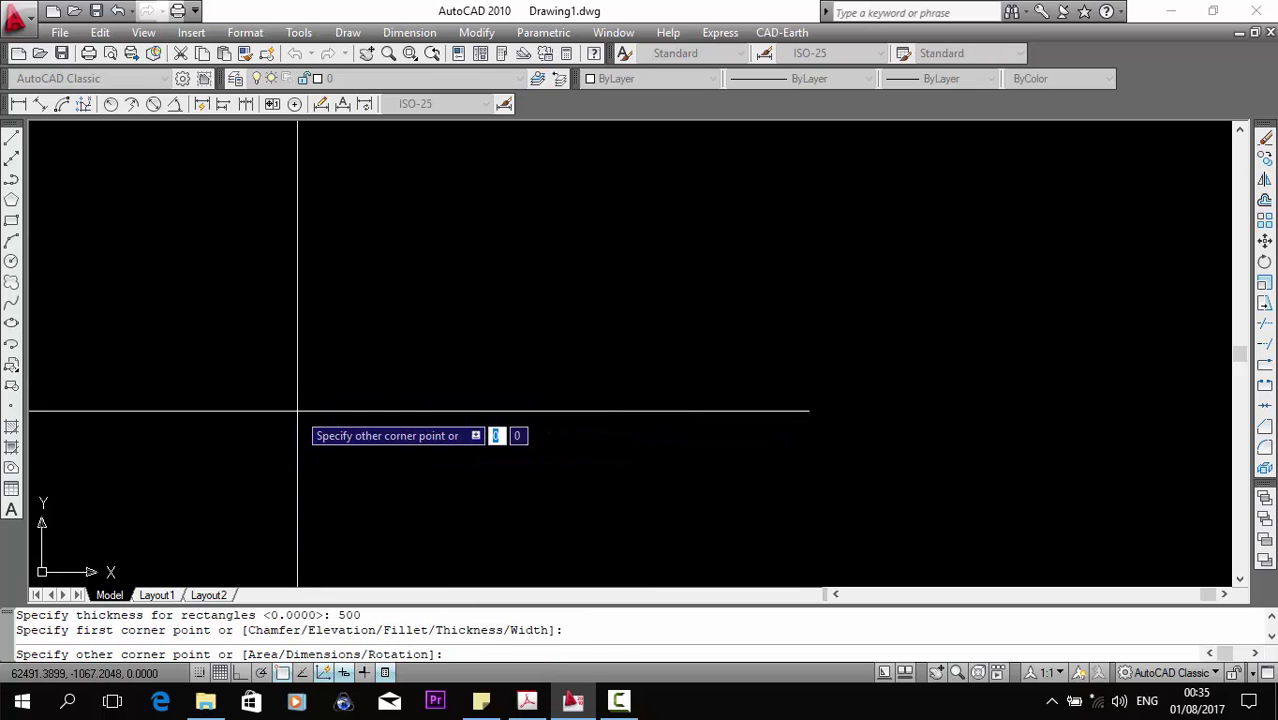
click(558, 265)
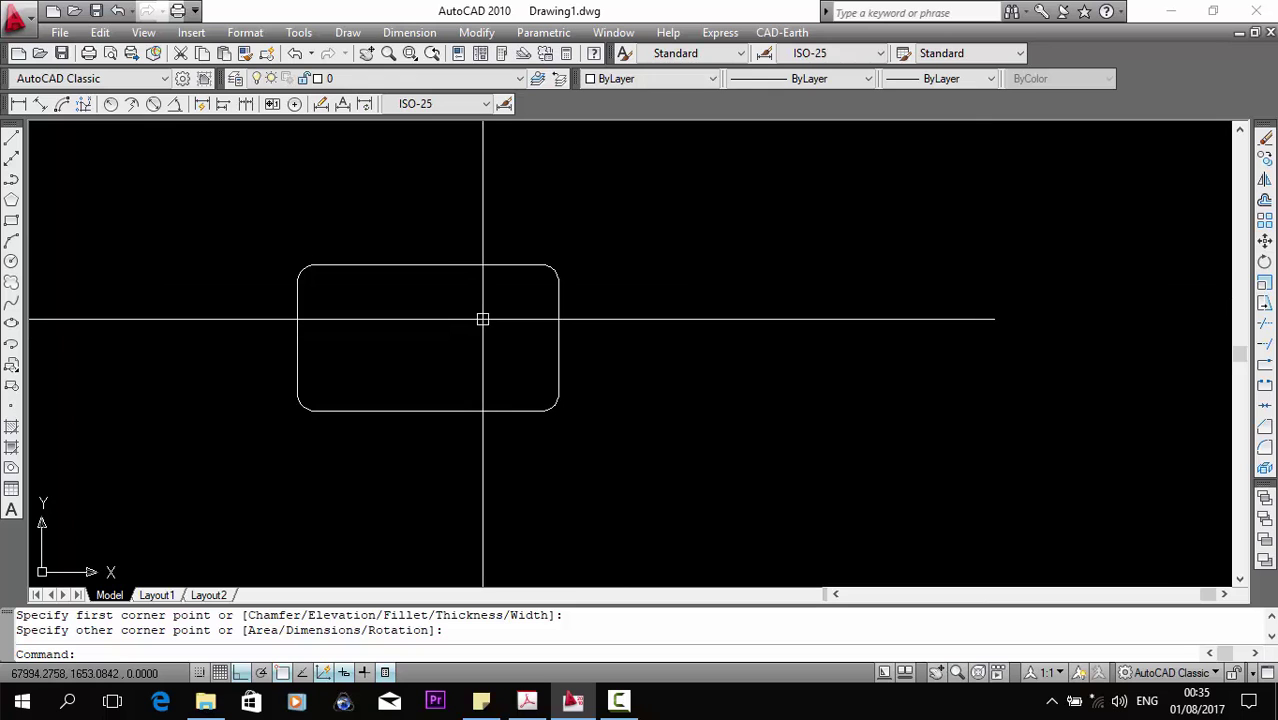
mouse_move(579, 411)
shift+middle_down()
mouse_move(561, 377)
mouse_move(576, 334)
shift+middle_up()
scroll(422, 371, up, 3)
scroll(467, 377, up, 3)
scroll(467, 377, down, 5)
middle_drag(499, 385, 472, 388)
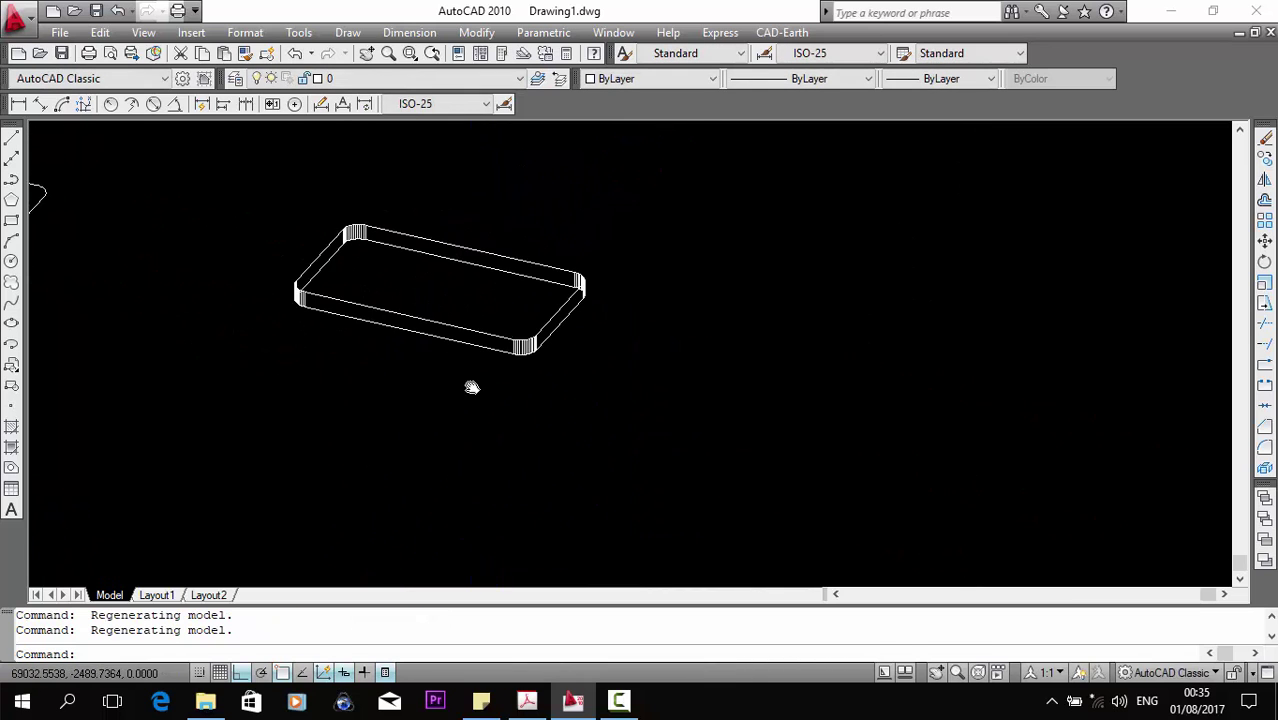
scroll(472, 388, up, 3)
click(414, 356)
scroll(414, 356, down, 3)
click(491, 399)
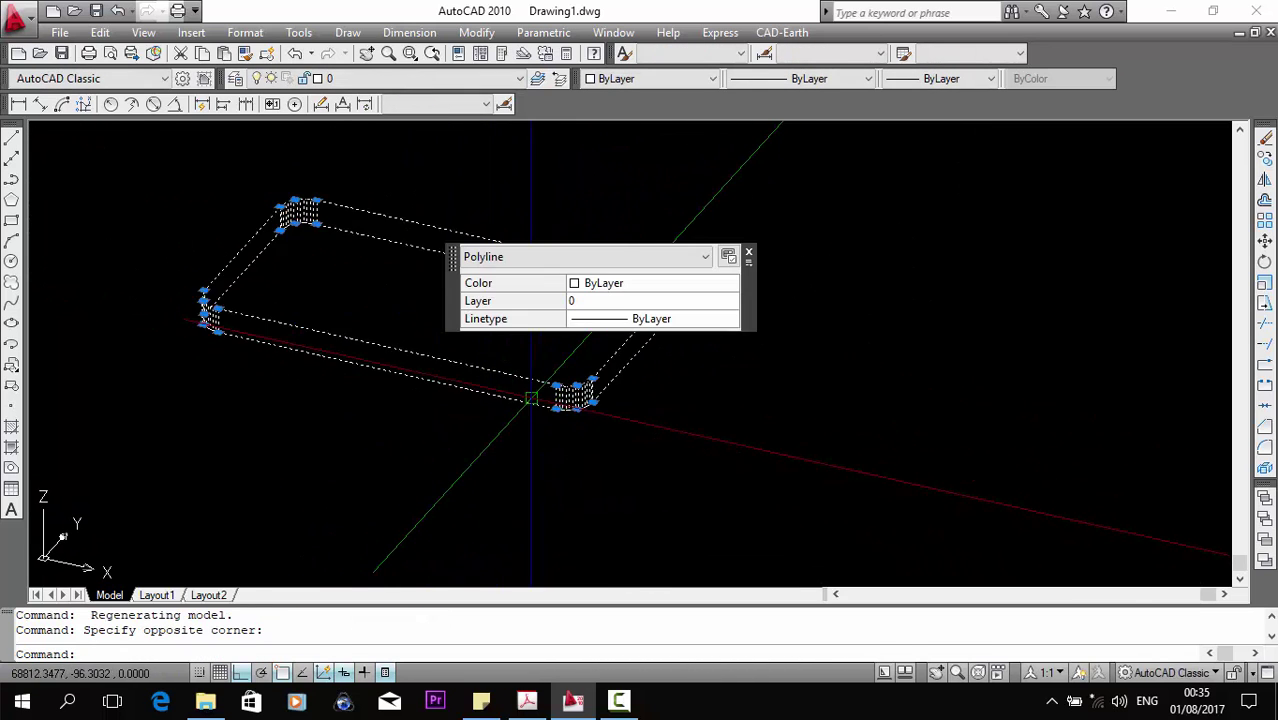
key(Escape)
scroll(530, 395, up, 2)
scroll(530, 391, up, 3)
text(l)
key(Return)
click(516, 362)
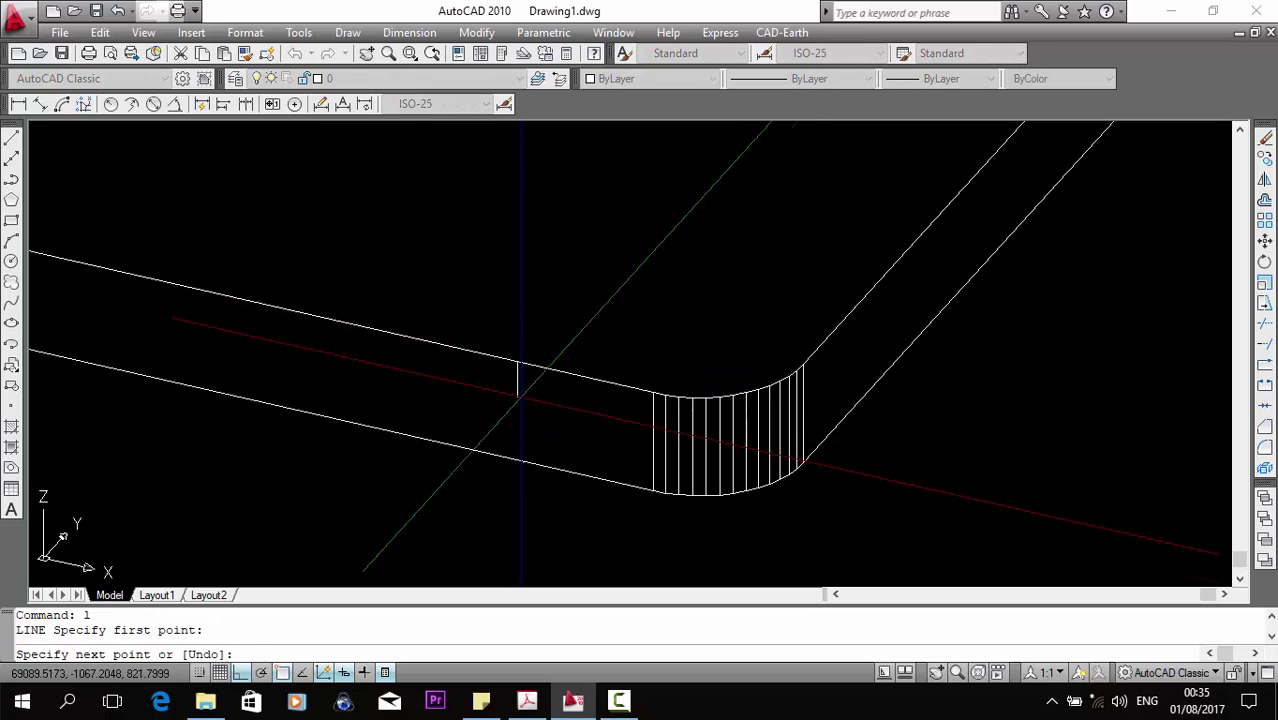
key(Escape)
key(ctrl+z)
key(ctrl+z)
key(ctrl+z)
key(ctrl+z)
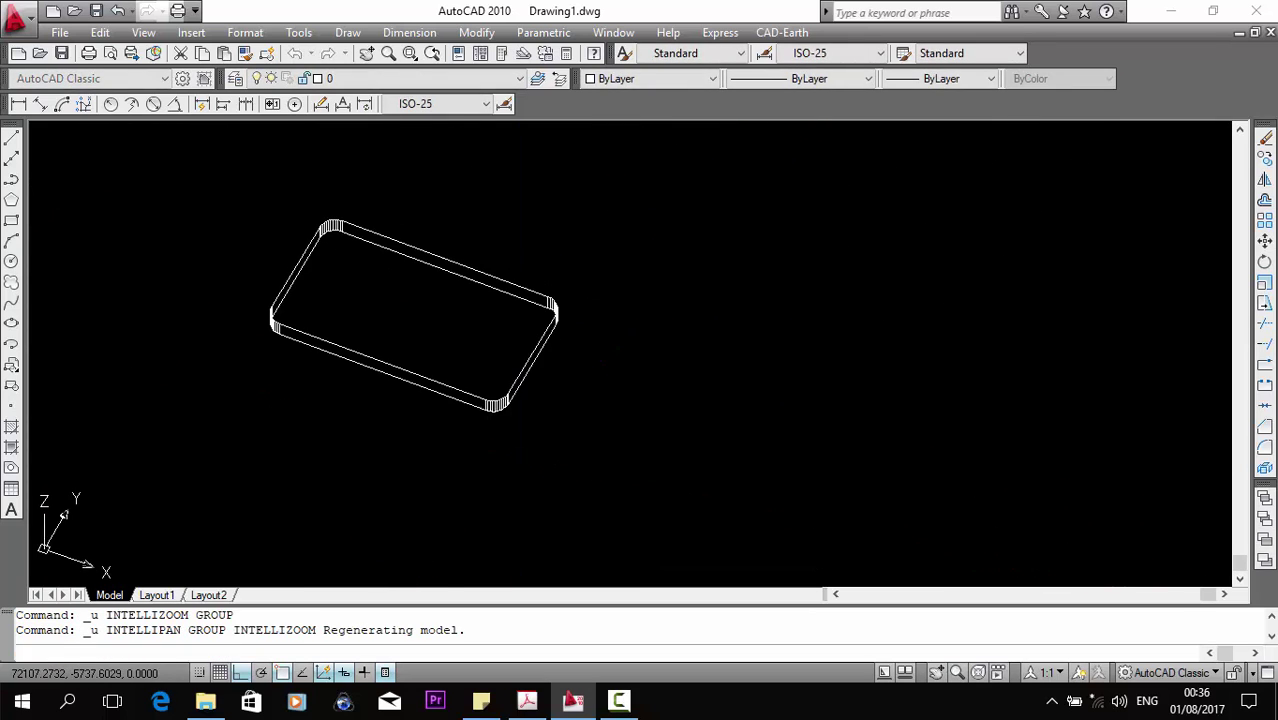
key(ctrl+z)
middle_drag(647, 409, 531, 419)
Draw a rounded rectangle with a 500 polyline width outline.
text(rrec)
key(Return)
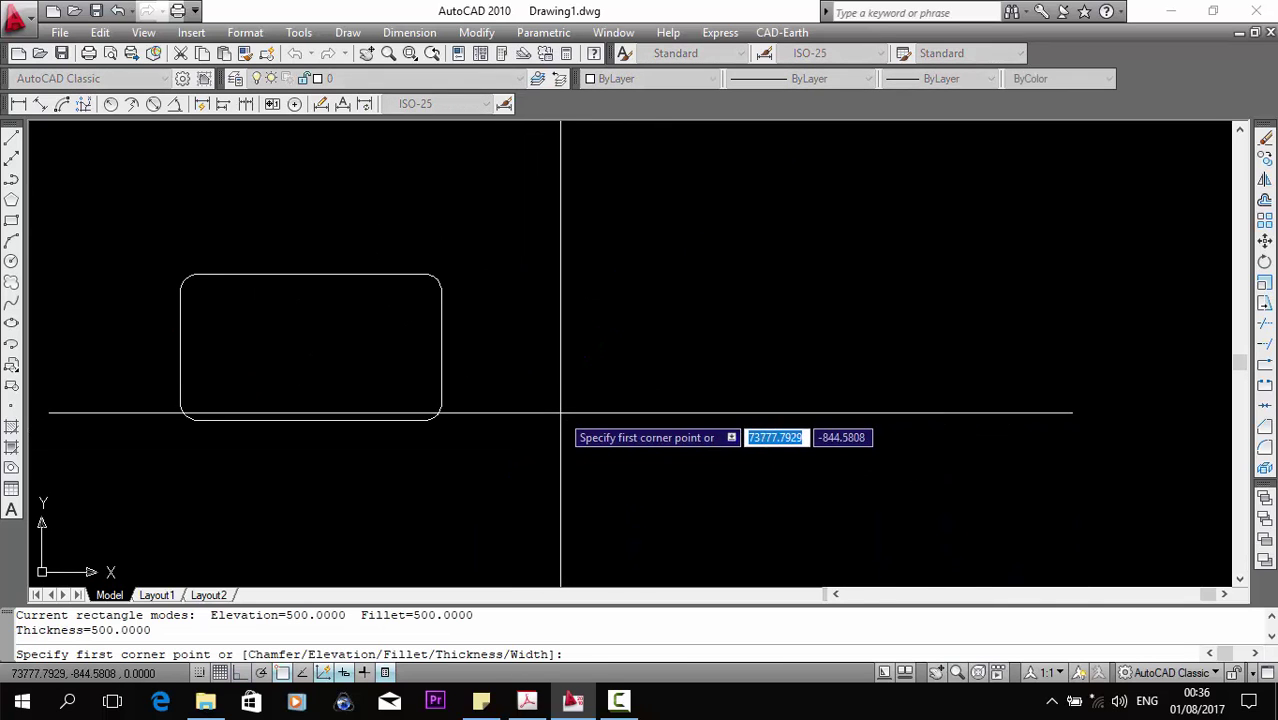
middle_drag(585, 412, 386, 423)
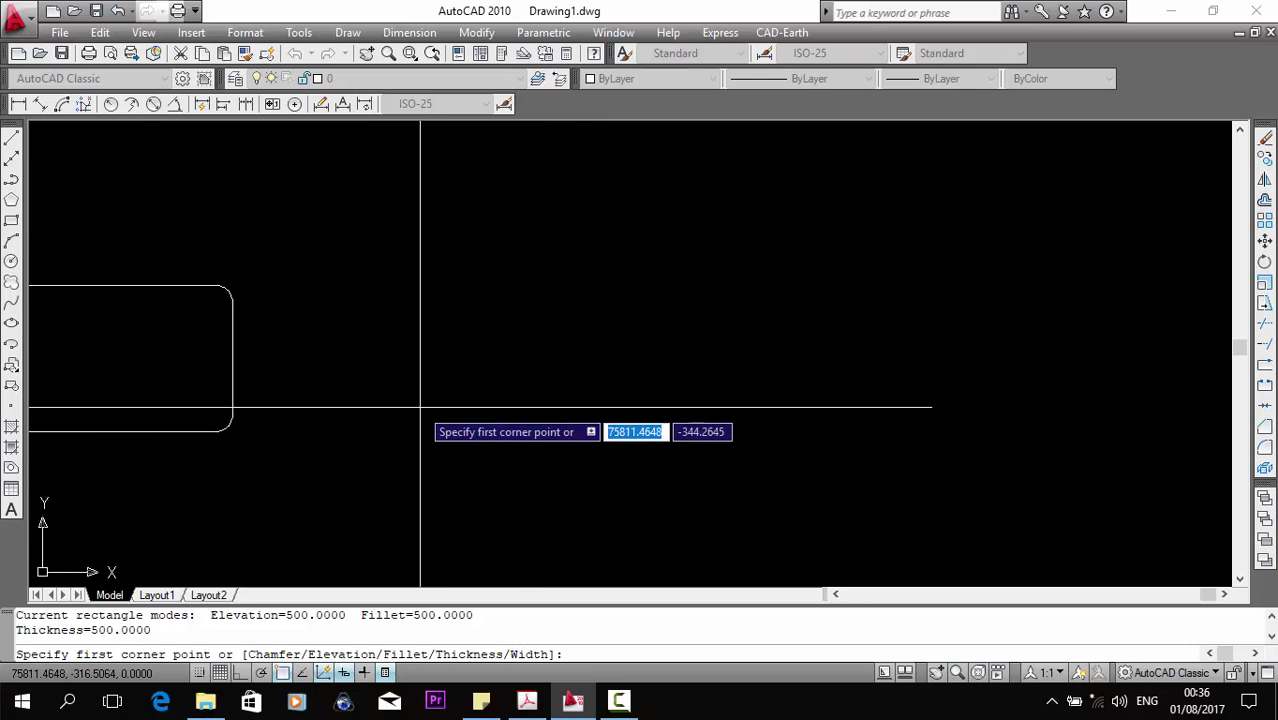
click(421, 407)
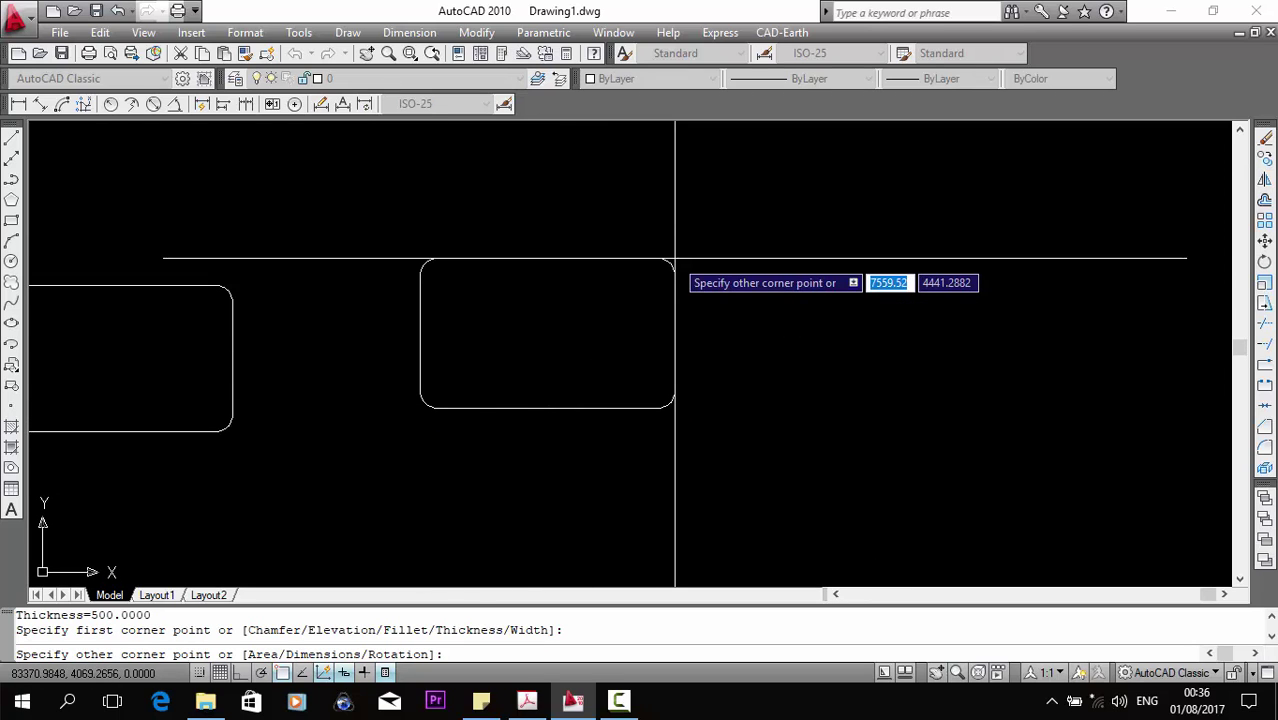
key(Escape)
text(rec)
key(Return)
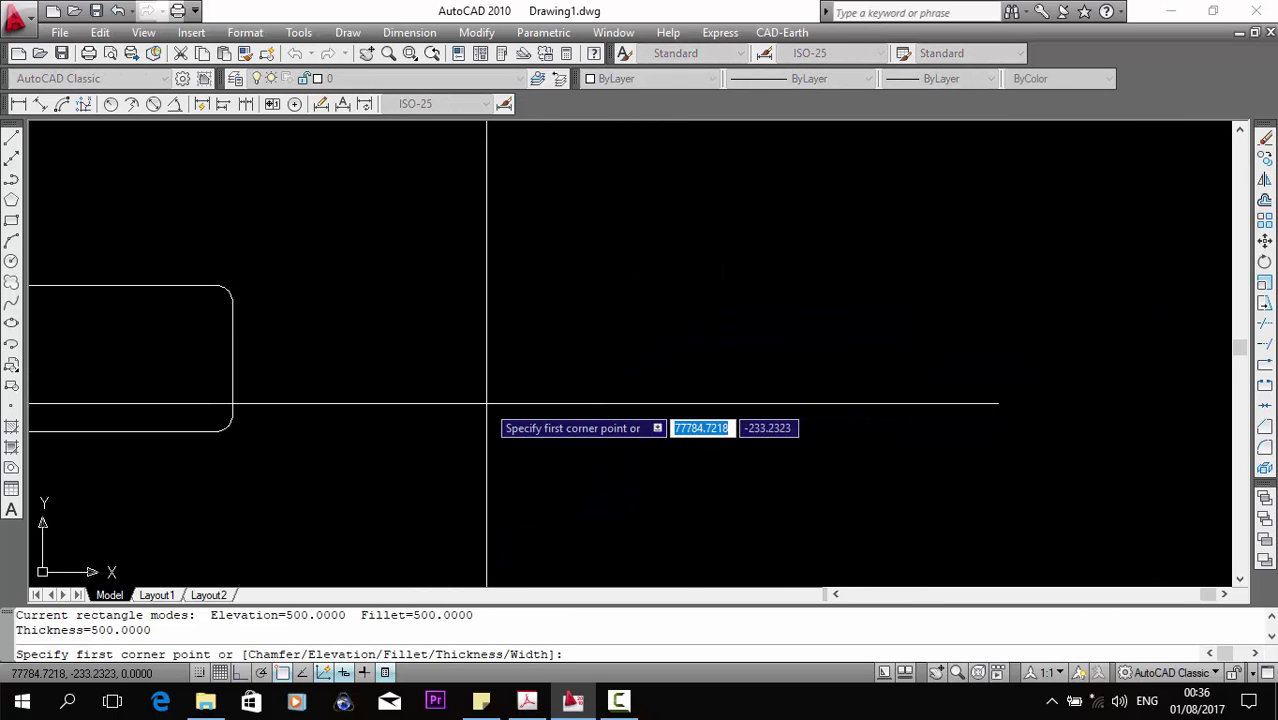
text(w)
key(Return)
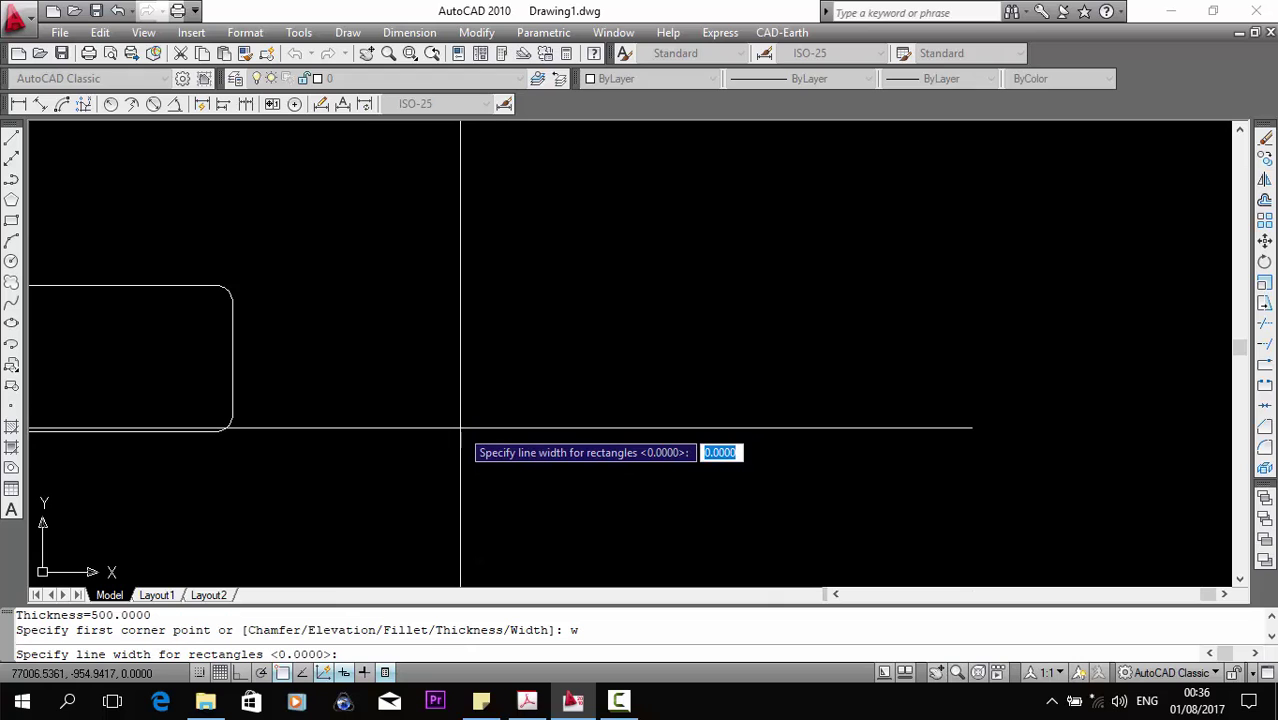
text(500)
key(Return)
click(450, 445)
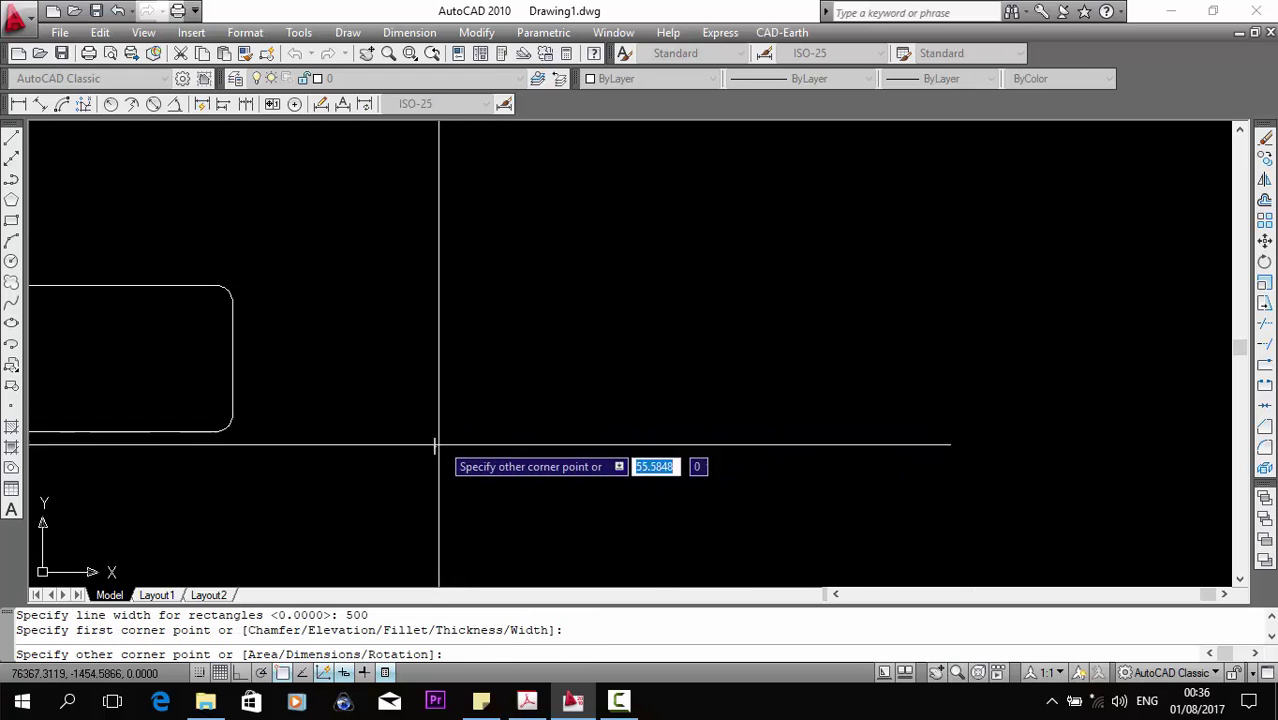
click(786, 250)
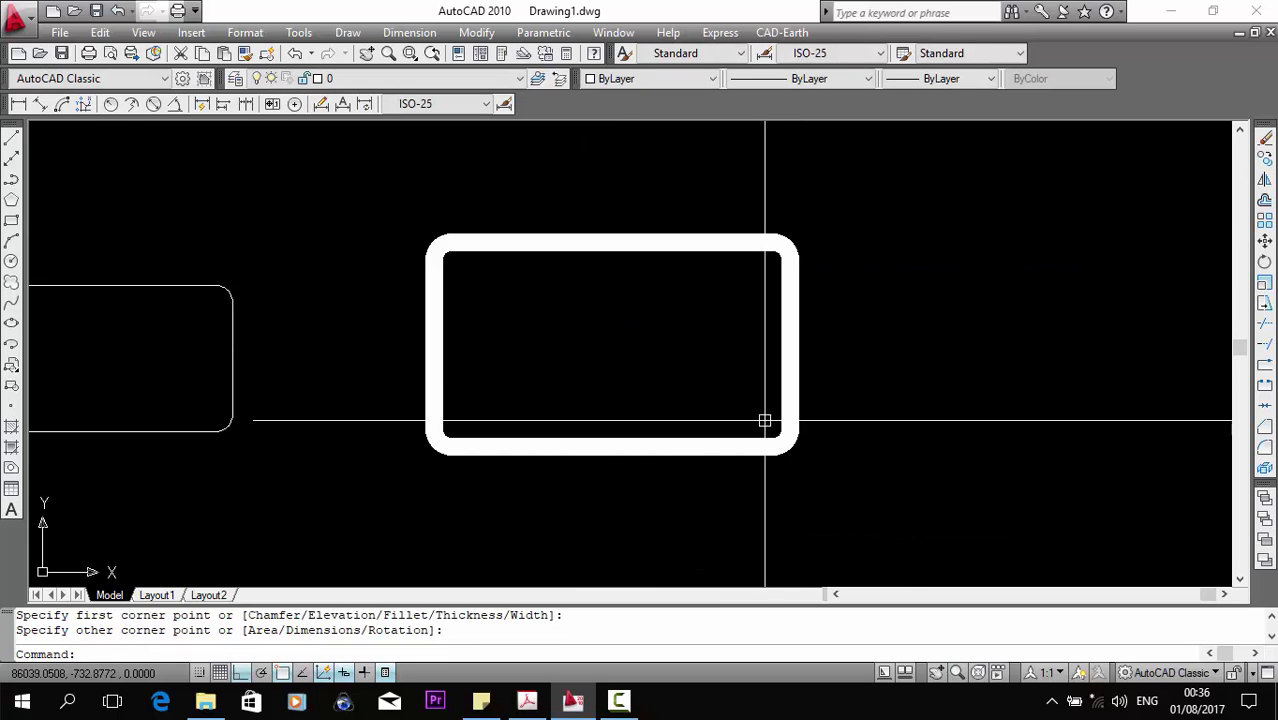
Highlight the Width option text, then select and deselect the wide rectangle.
drag(512, 615, 551, 615)
click(545, 514)
key(Escape)
scroll(480, 420, down, 2)
scroll(480, 420, down, 2)
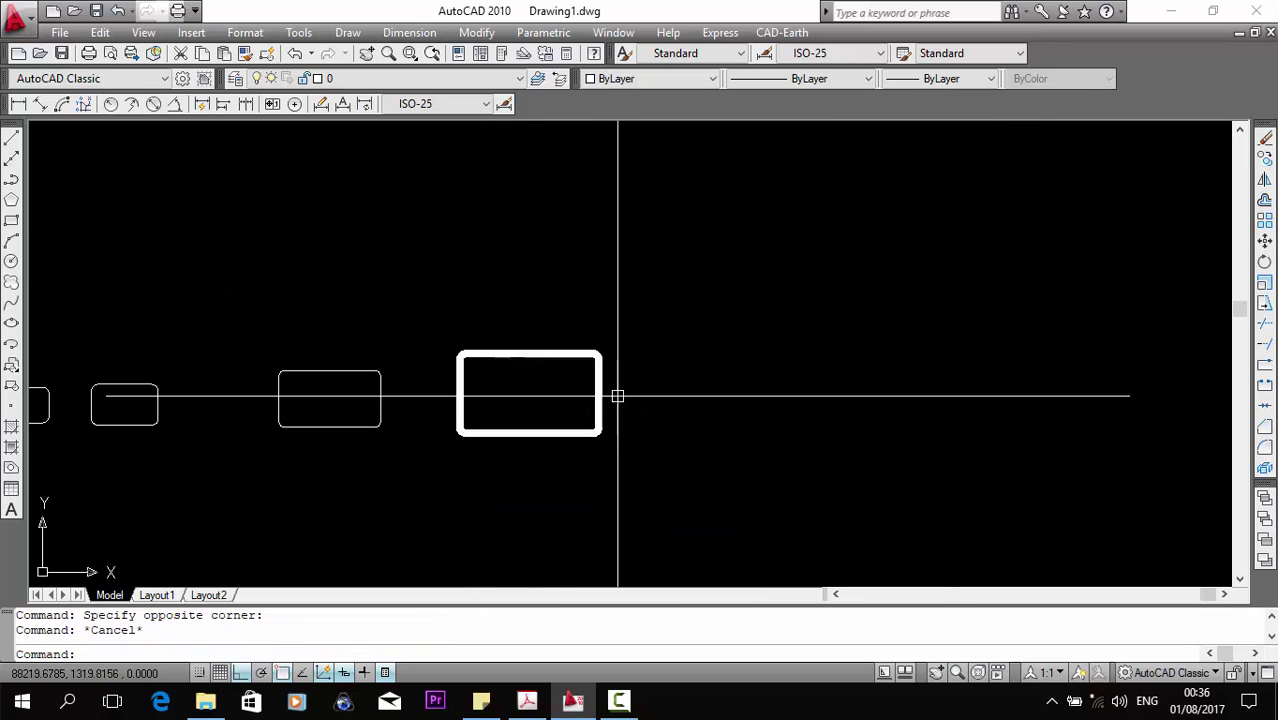
click(600, 396)
scroll(585, 348, up, 2)
key(Escape)
Zoom and pan so the wide rectangle sits at the left of the view.
scroll(551, 357, up, 2)
scroll(607, 338, down, 4)
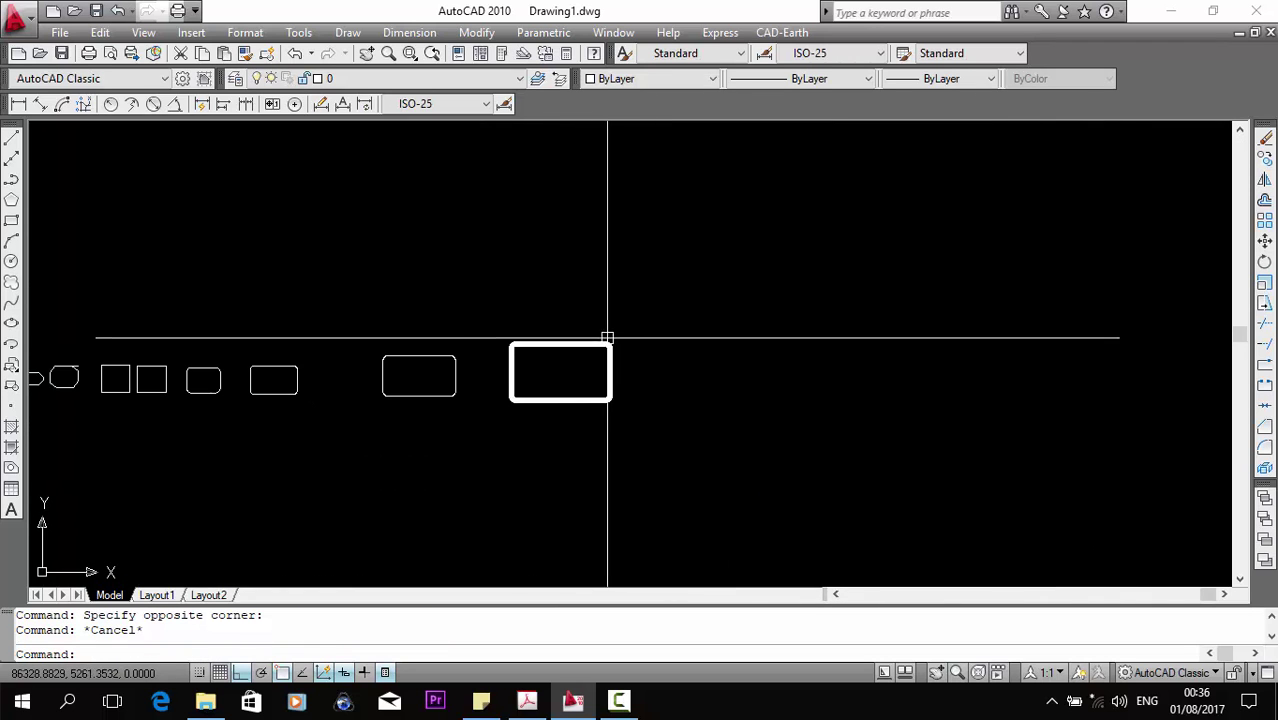
scroll(701, 396, down, 4)
scroll(593, 362, up, 2)
scroll(573, 416, up, 2)
scroll(573, 416, up, 3)
scroll(439, 374, up, 2)
mouse_move(474, 362)
middle_down()
mouse_move(317, 357)
mouse_move(730, 294)
middle_up()
scroll(682, 305, down, 2)
scroll(596, 305, down, 2)
scroll(658, 325, up, 3)
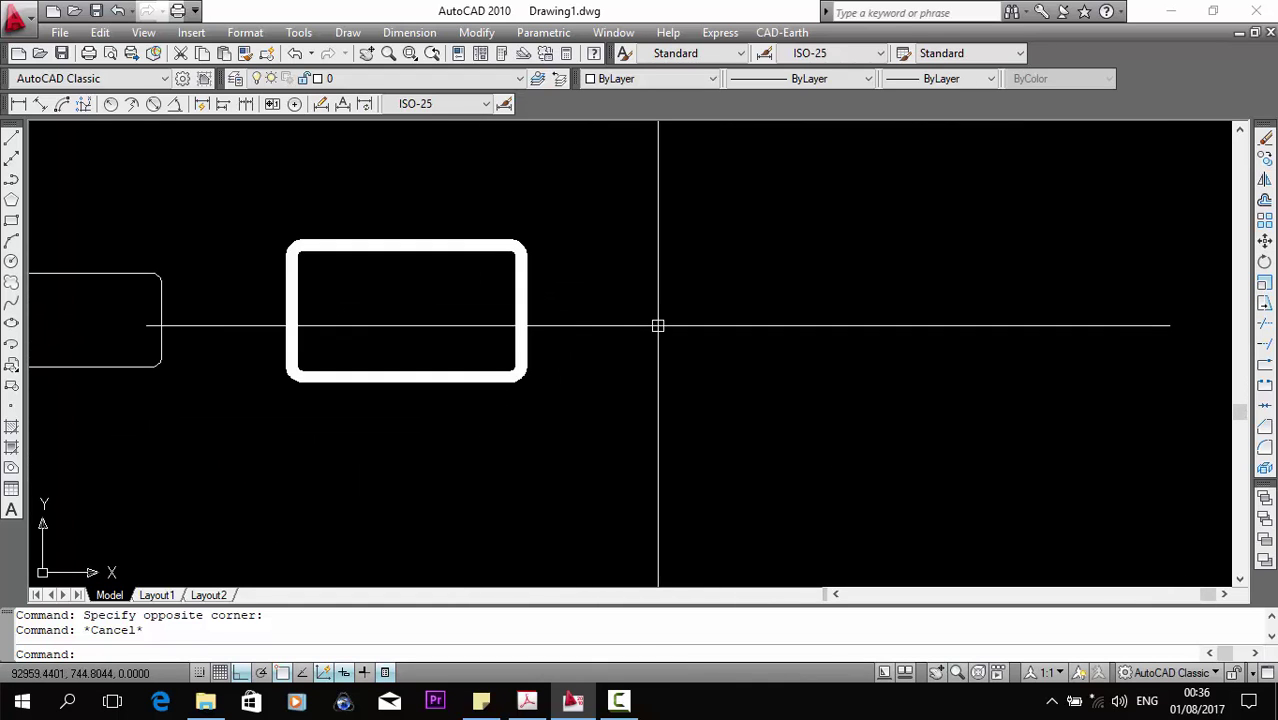
middle_drag(658, 325, 610, 336)
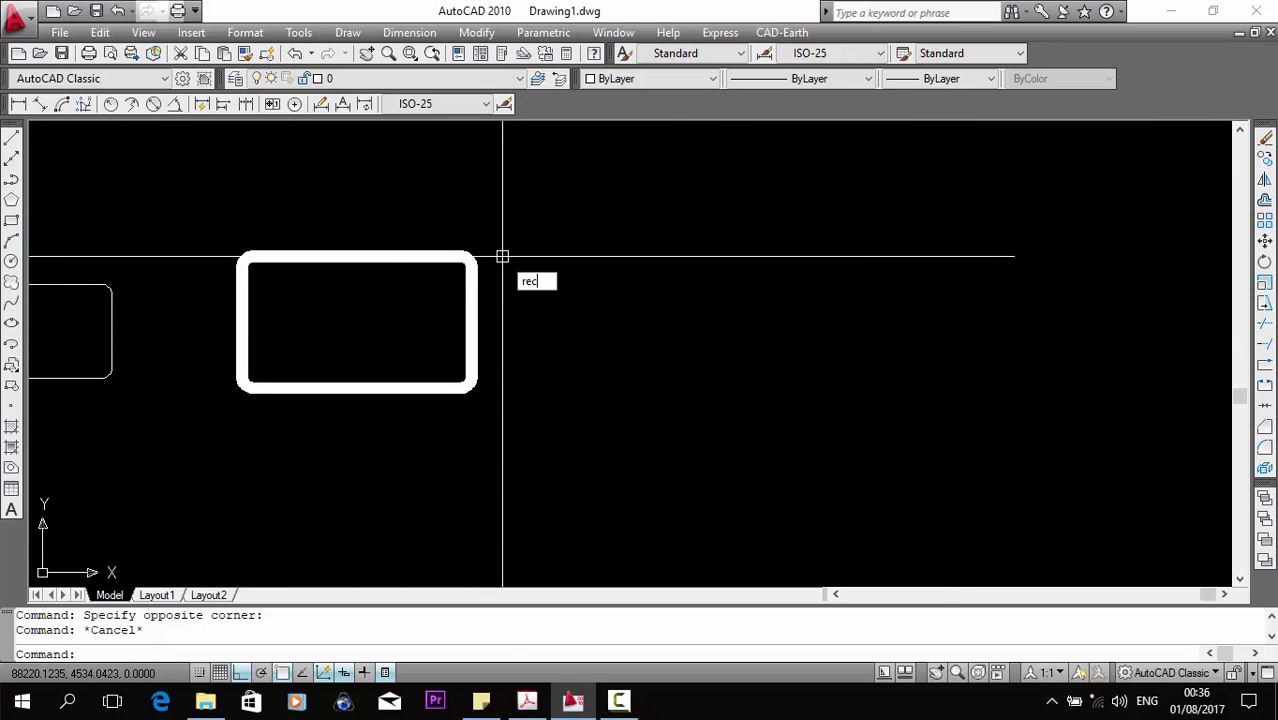
Start another rectangle, place its first corner, and review the rectangle options list.
key(Return)
middle_drag(579, 271, 422, 317)
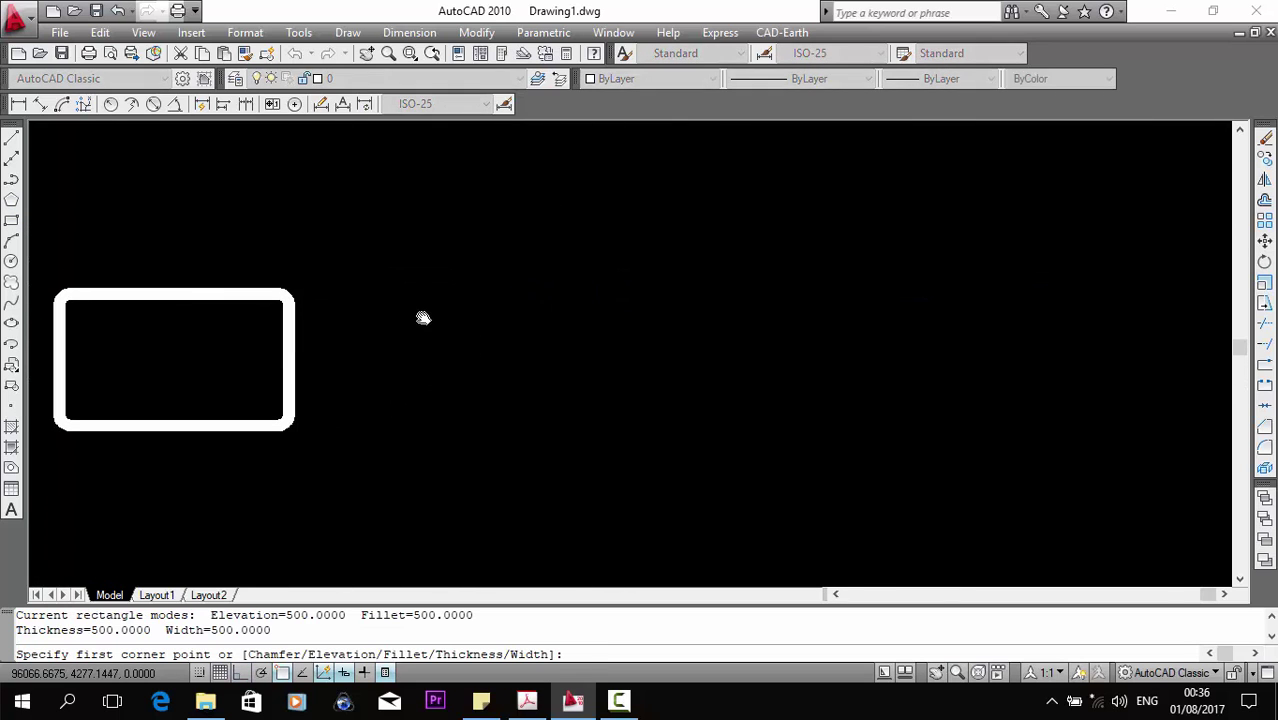
click(448, 414)
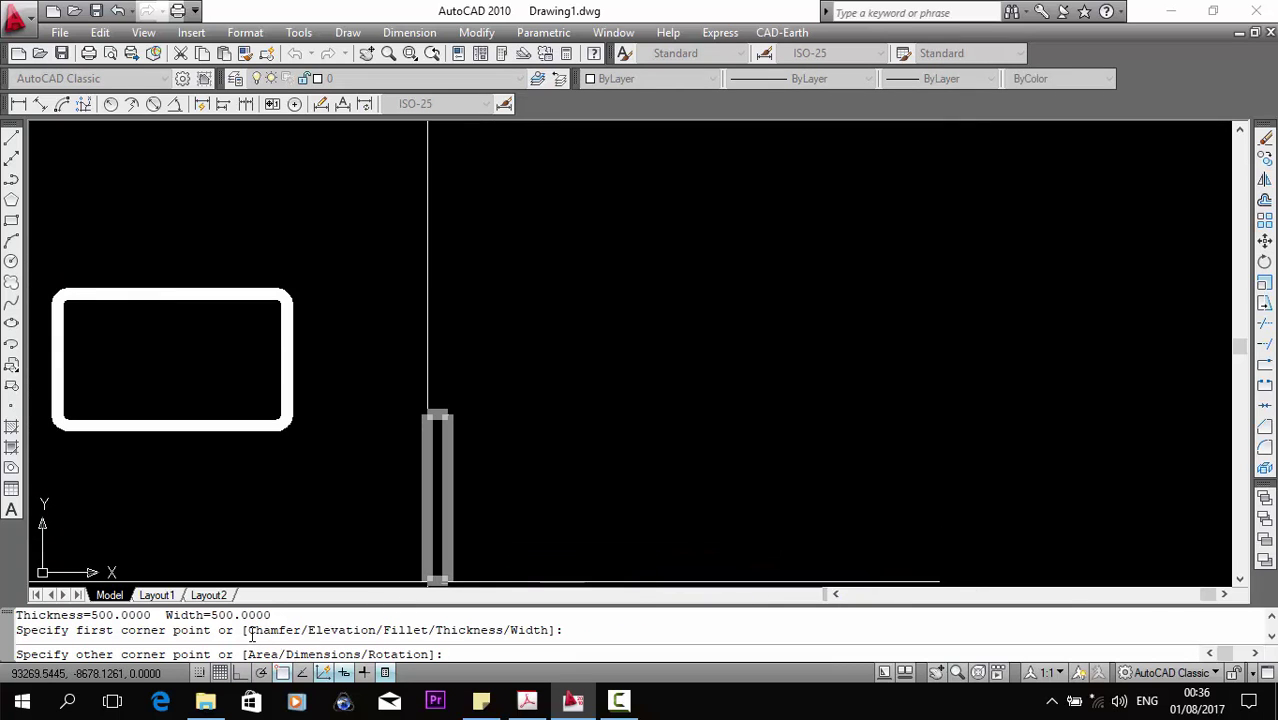
drag(242, 630, 304, 632)
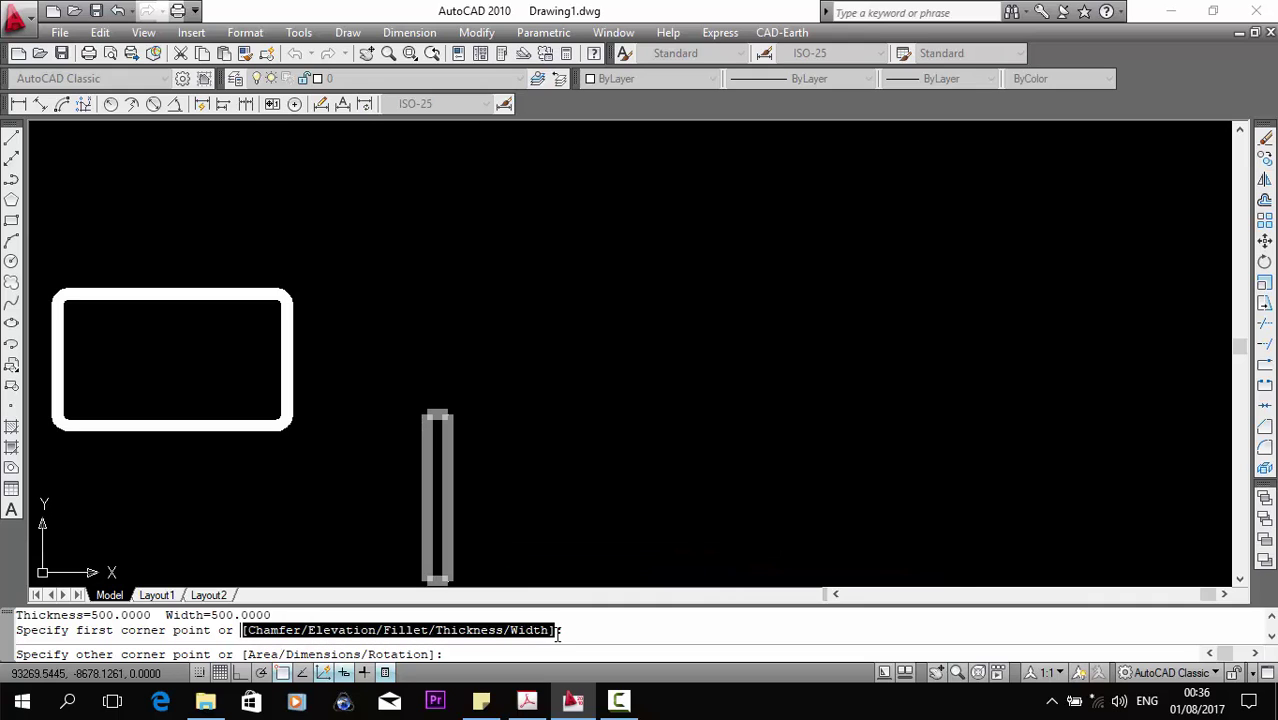
click(354, 632)
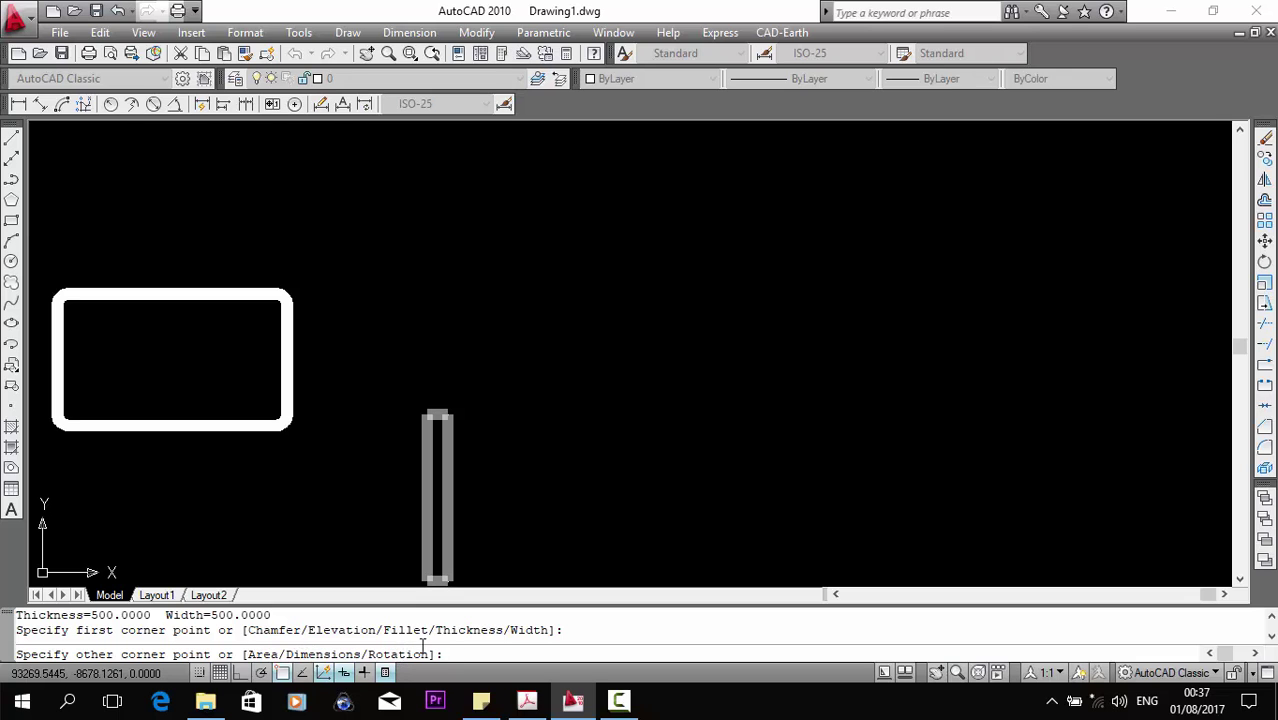
Cancel the unfinished rectangle and start the Erase command.
key(Escape)
text(e)
key(Return)
scroll(285, 491, down, 2)
Draw a 10 × 10 square using area 100 and width 10.
text(rec)
key(Return)
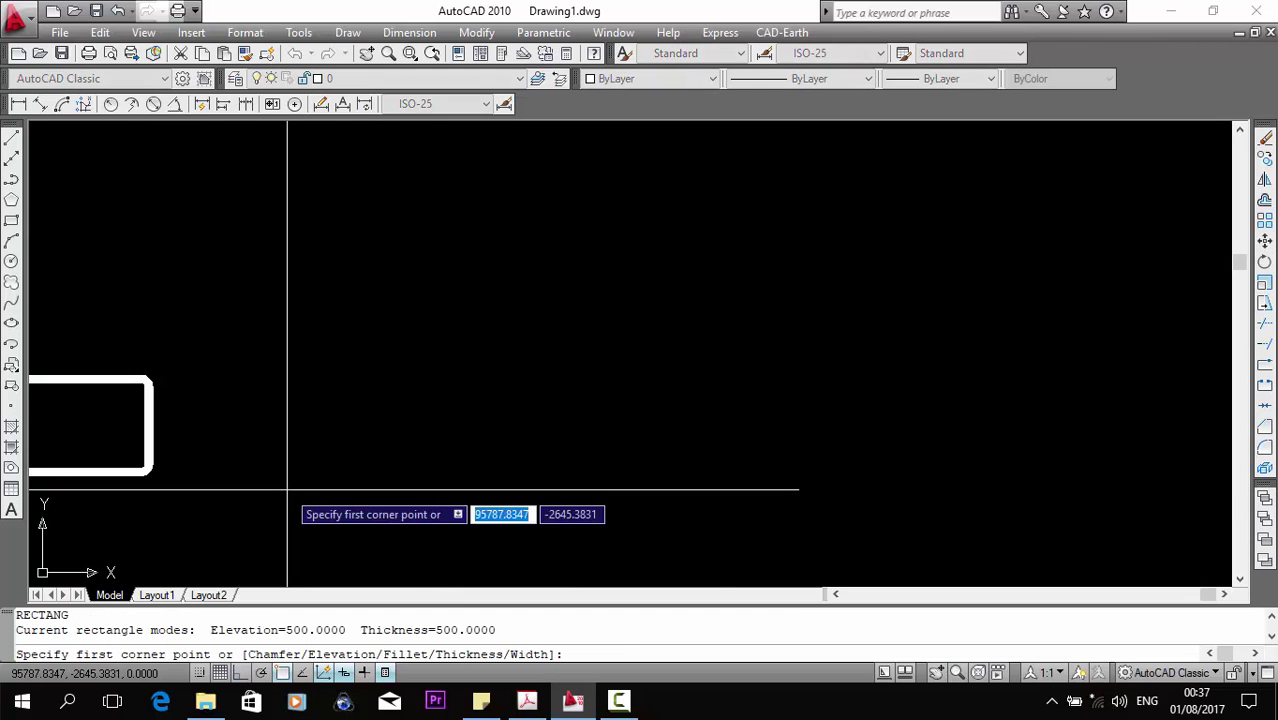
scroll(300, 485, down, 1)
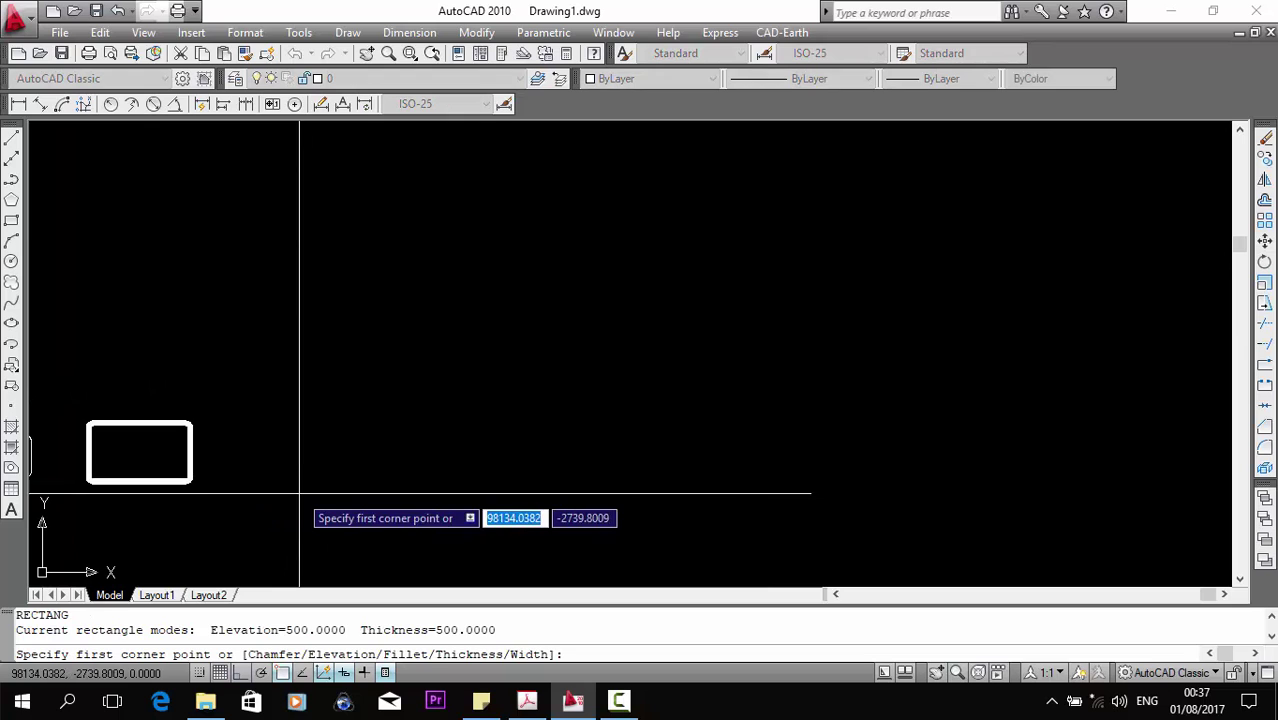
click(298, 494)
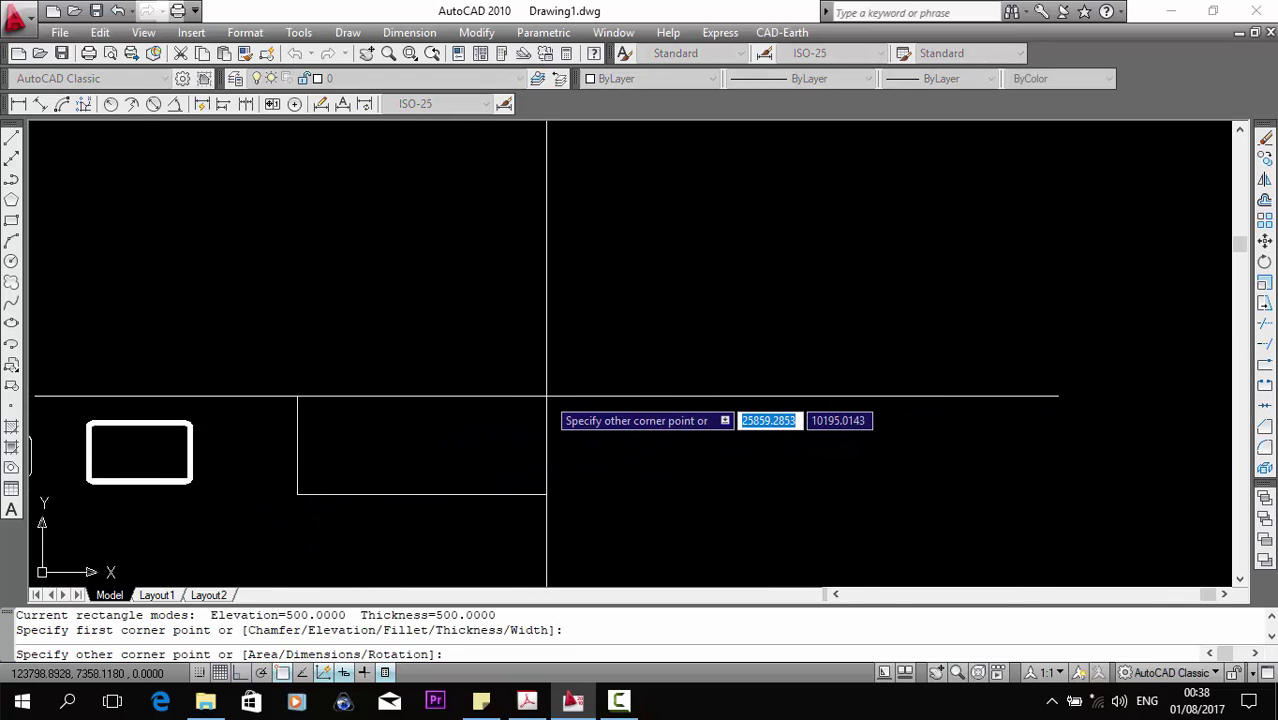
text(a)
key(Return)
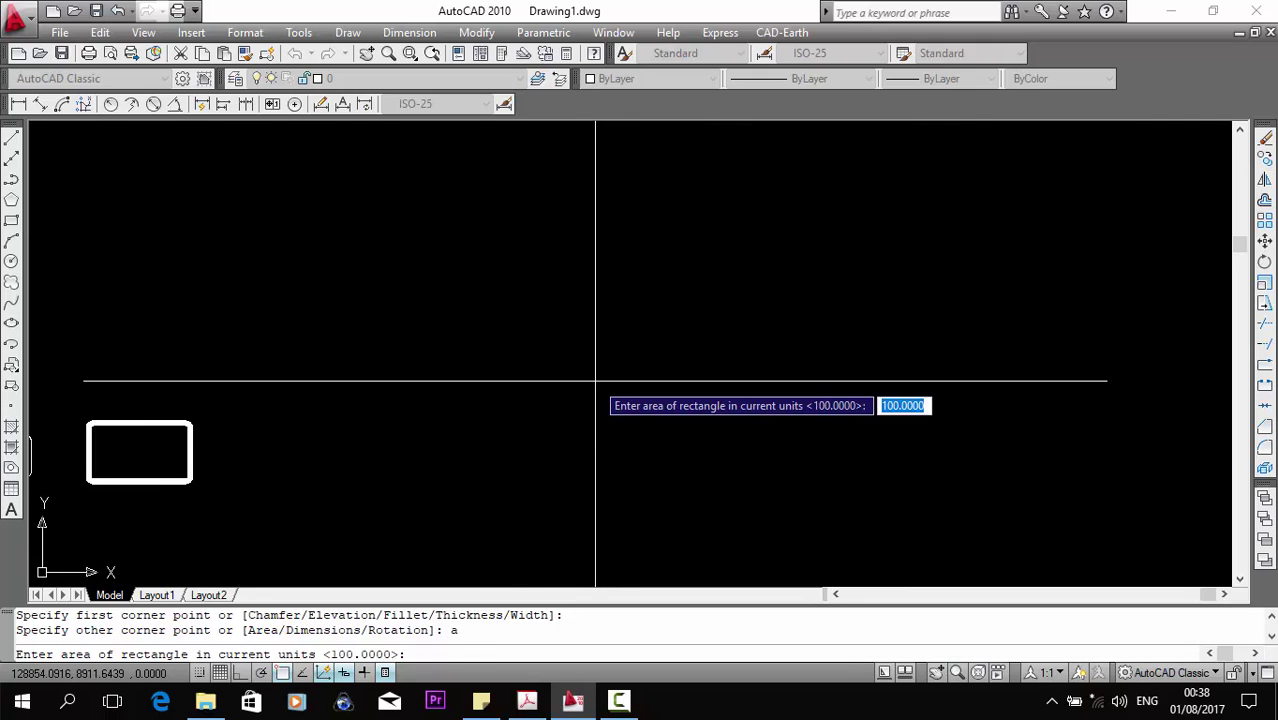
key(Return)
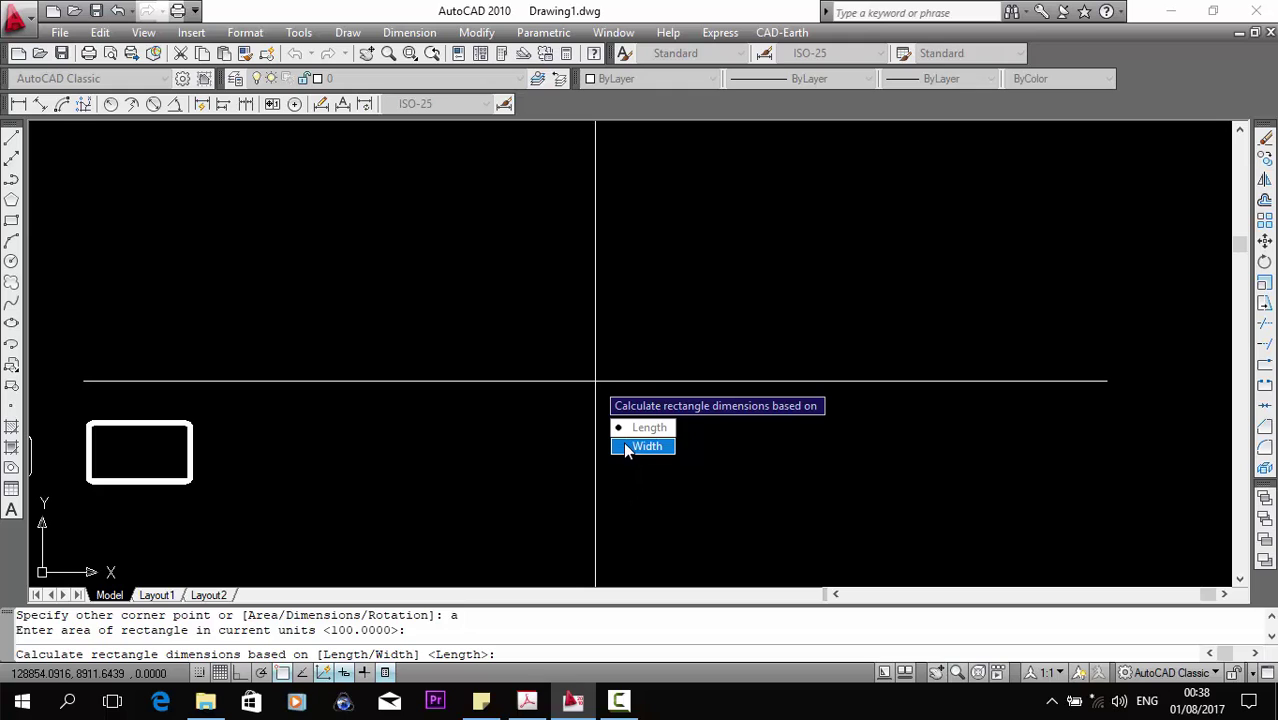
click(625, 447)
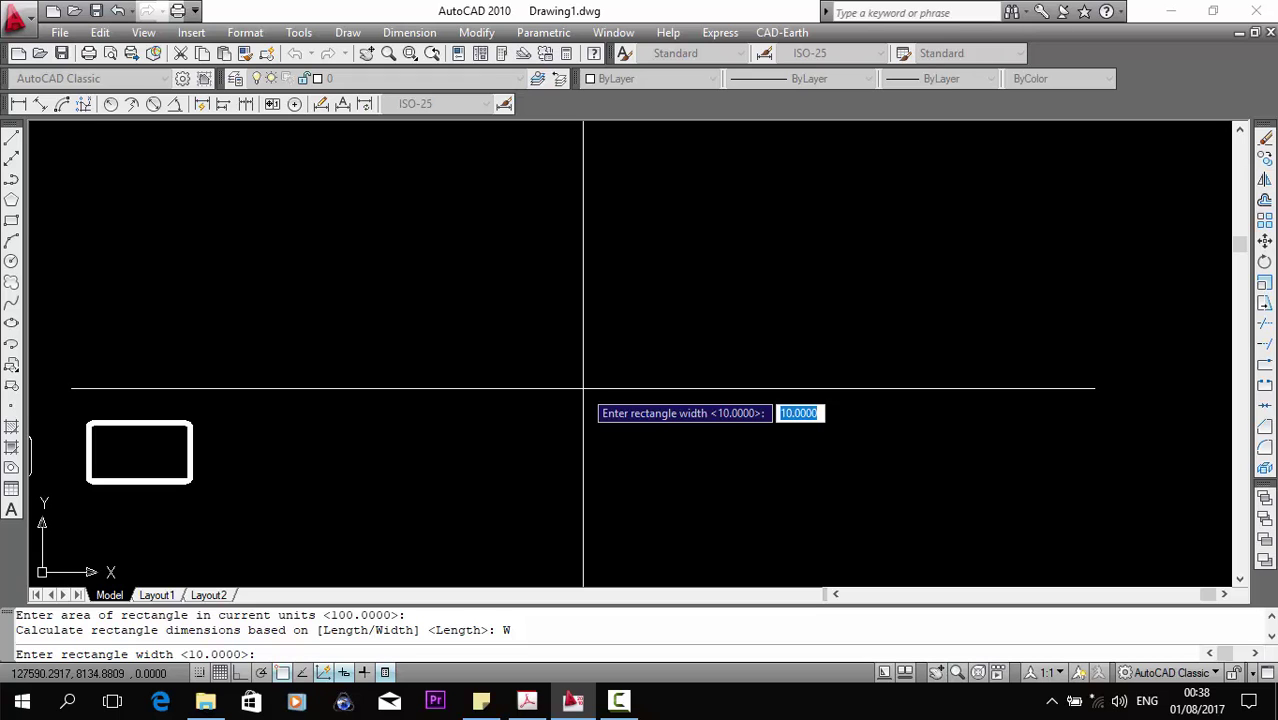
key(Return)
Zoom in and window-select the square to inspect it, then deselect it.
scroll(282, 516, up, 3)
scroll(326, 441, up, 2)
scroll(342, 391, up, 2)
scroll(414, 346, up, 2)
scroll(457, 334, up, 3)
scroll(457, 334, up, 1)
click(497, 316)
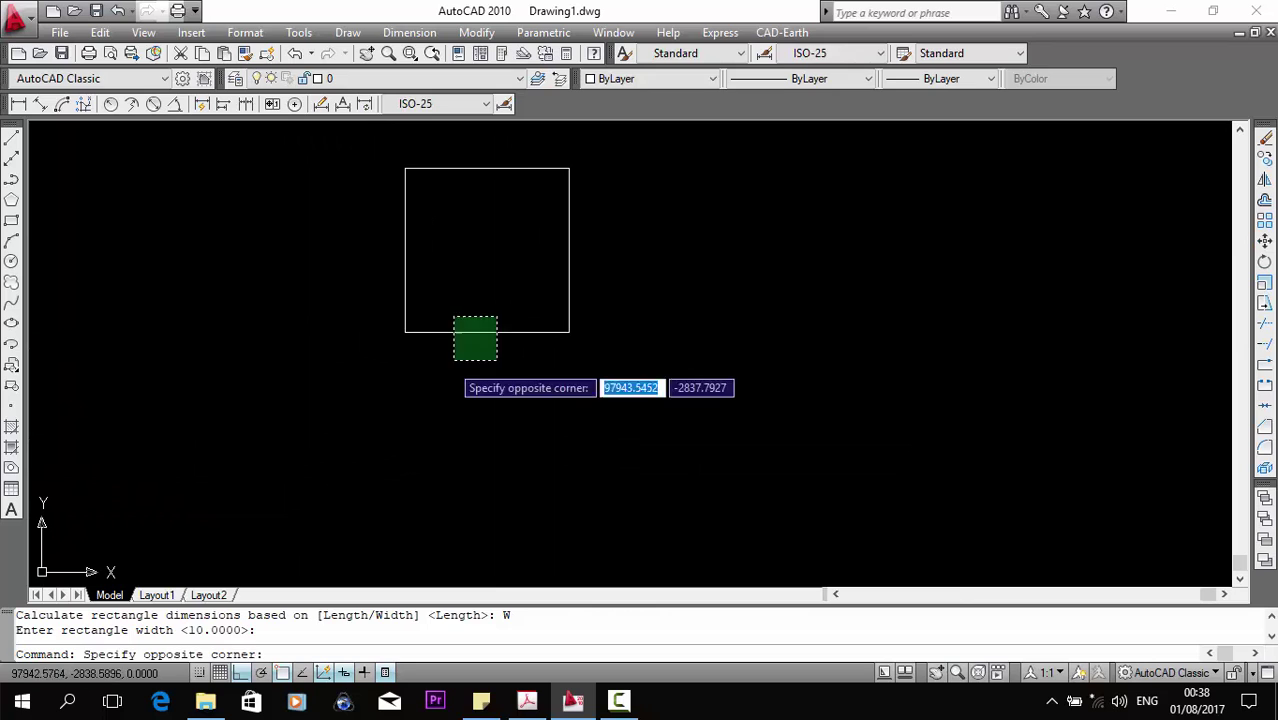
click(453, 360)
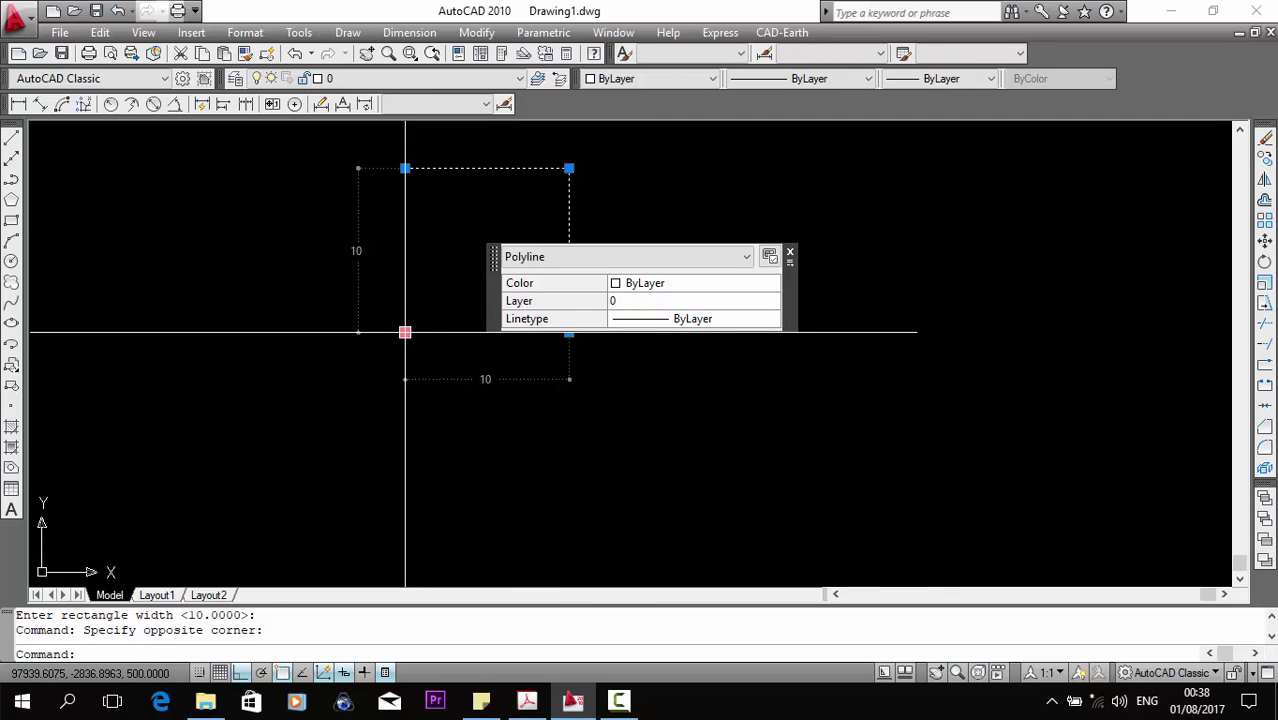
middle_drag(404, 332, 337, 417)
key(Escape)
click(456, 389)
click(379, 400)
scroll(375, 403, down, 4)
scroll(371, 406, down, 1)
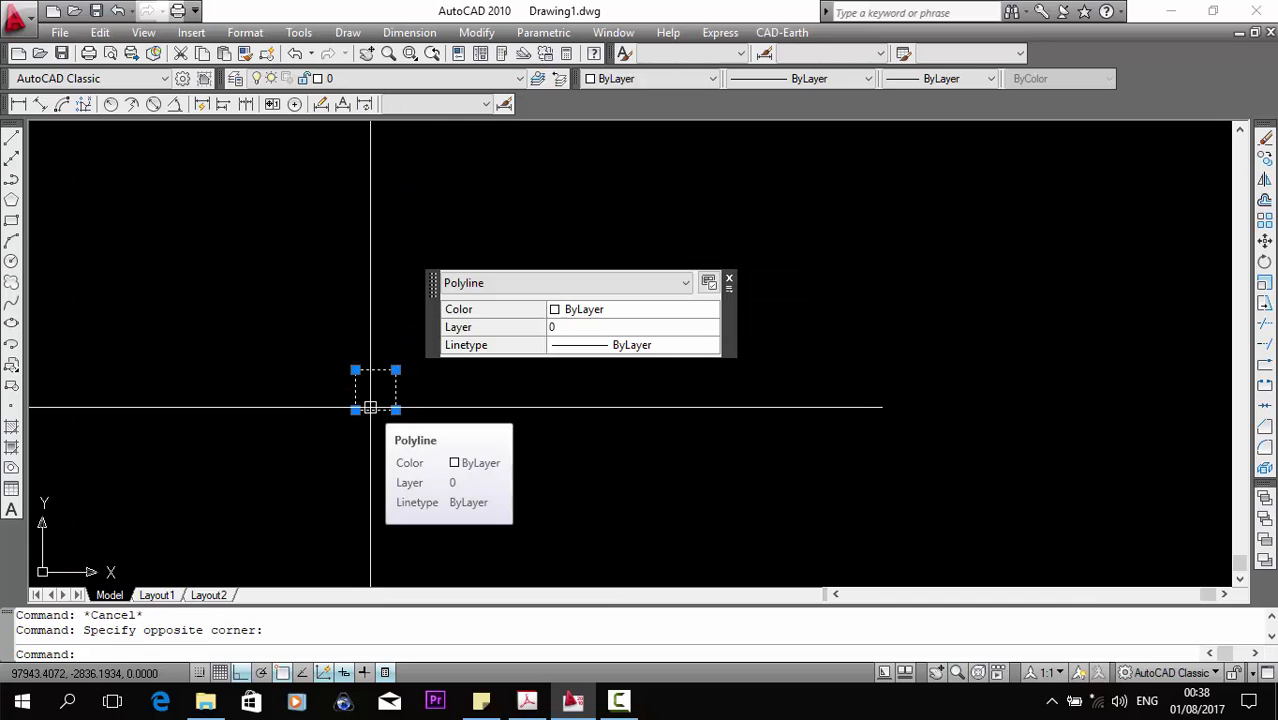
key(Escape)
mouse_move(442, 393)
middle_down()
mouse_move(388, 393)
mouse_move(308, 428)
middle_up()
Draw a 100 × 10 rectangle by area 1000 and width 10.
text(rec)
key(Return)
click(318, 444)
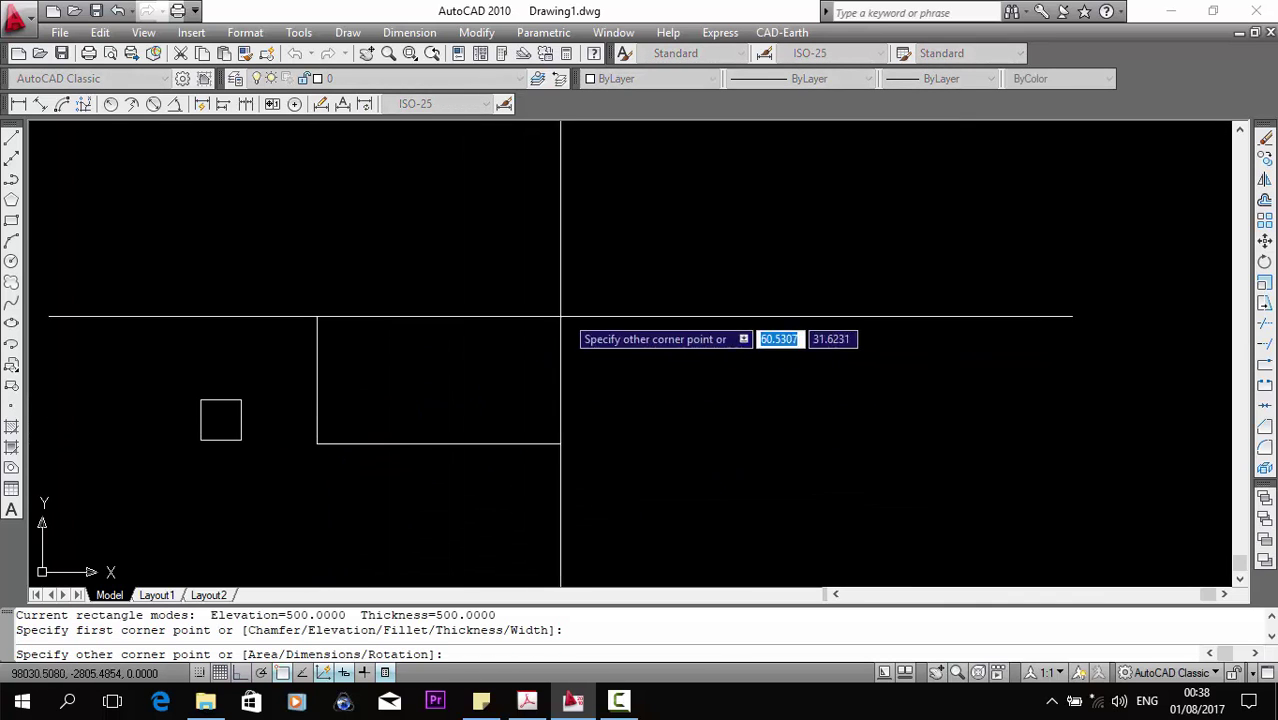
text(a)
key(Return)
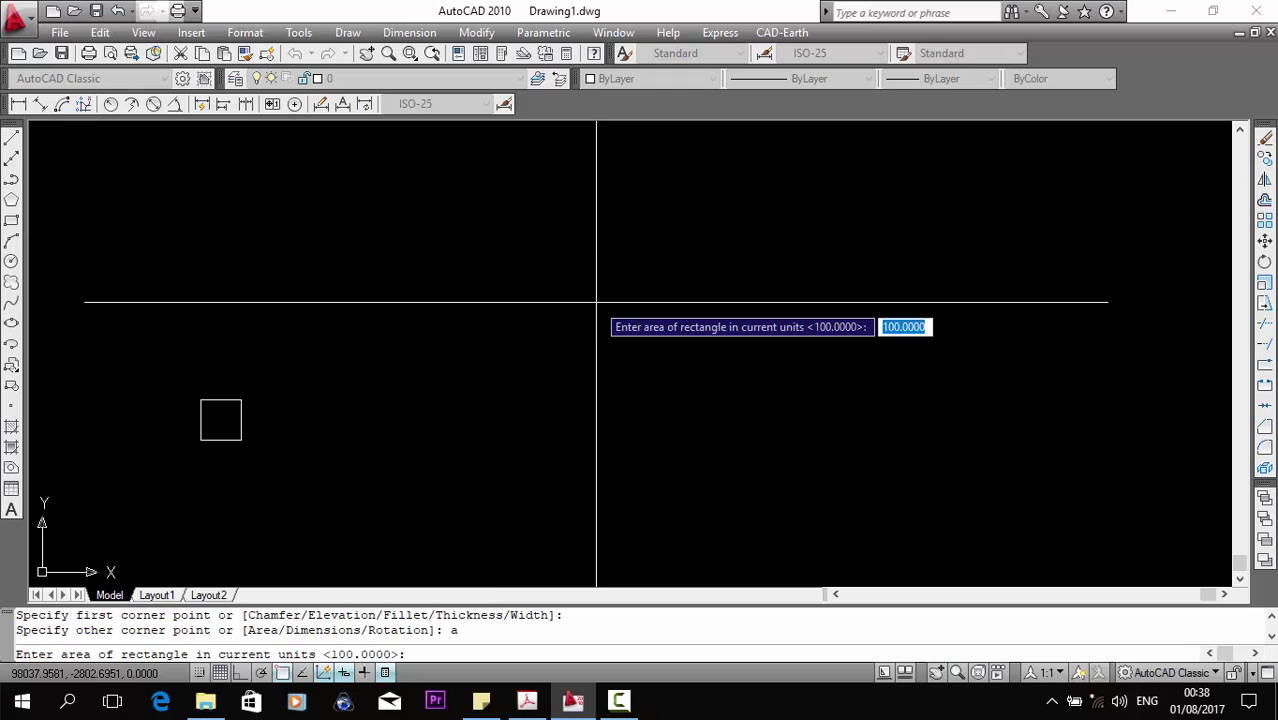
text(100)
key(Return)
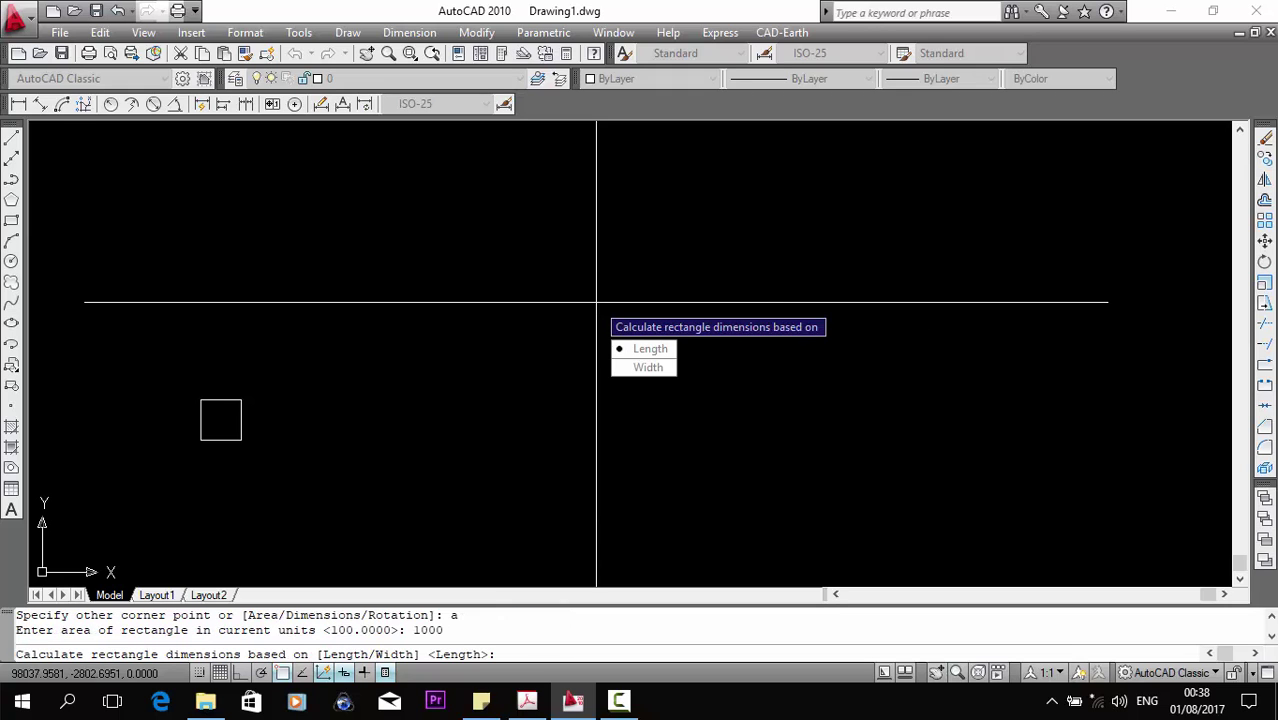
click(623, 368)
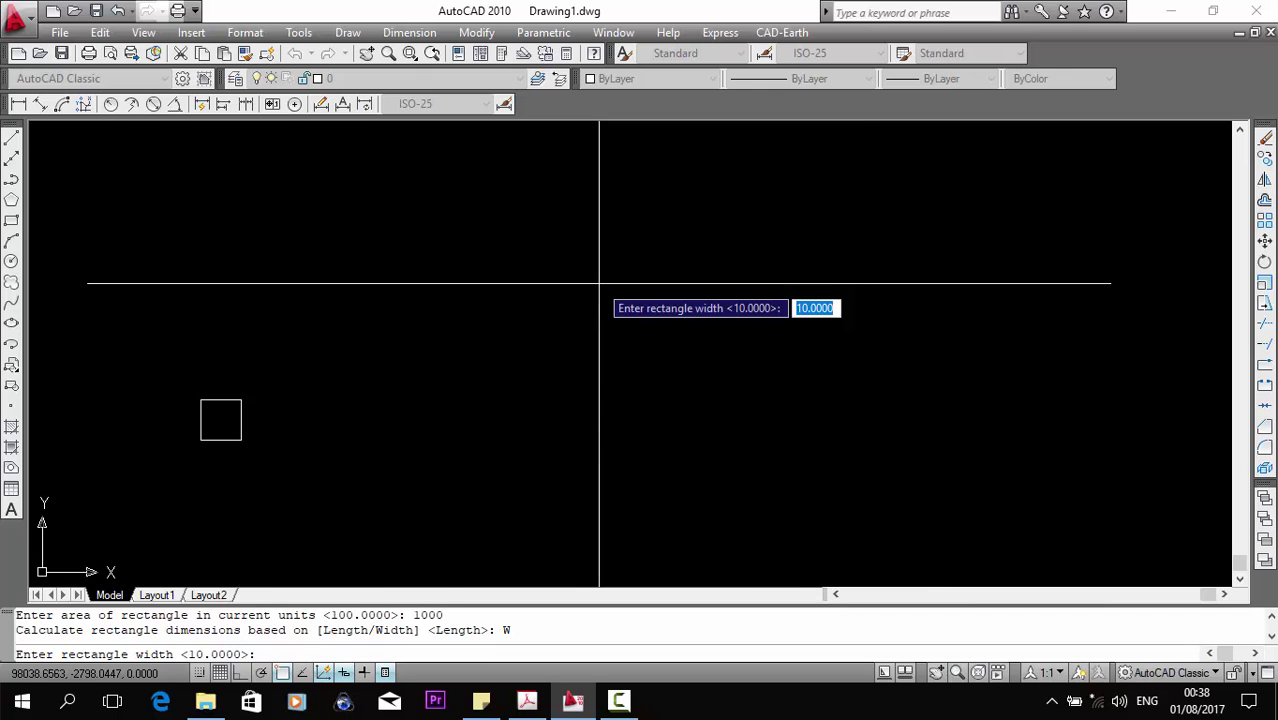
key(Return)
Window-select the square and the long rectangle together and erase them.
click(614, 374)
click(377, 423)
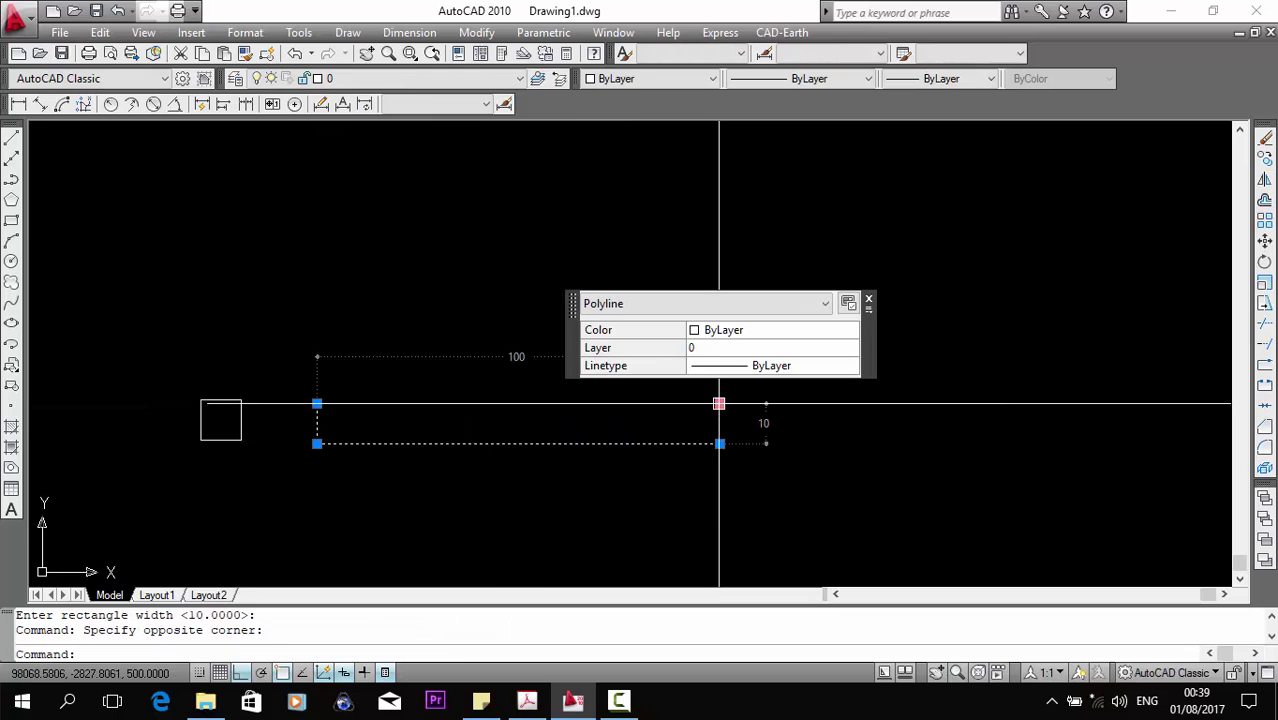
key(Escape)
click(445, 408)
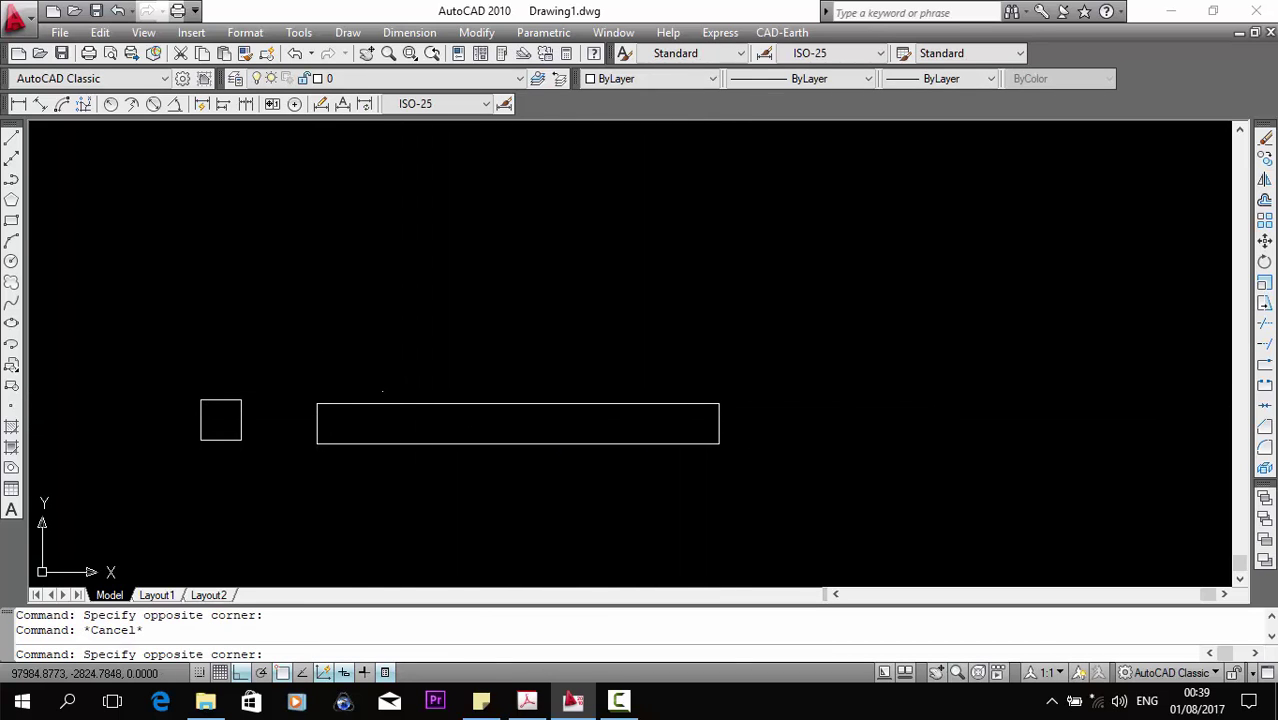
click(345, 475)
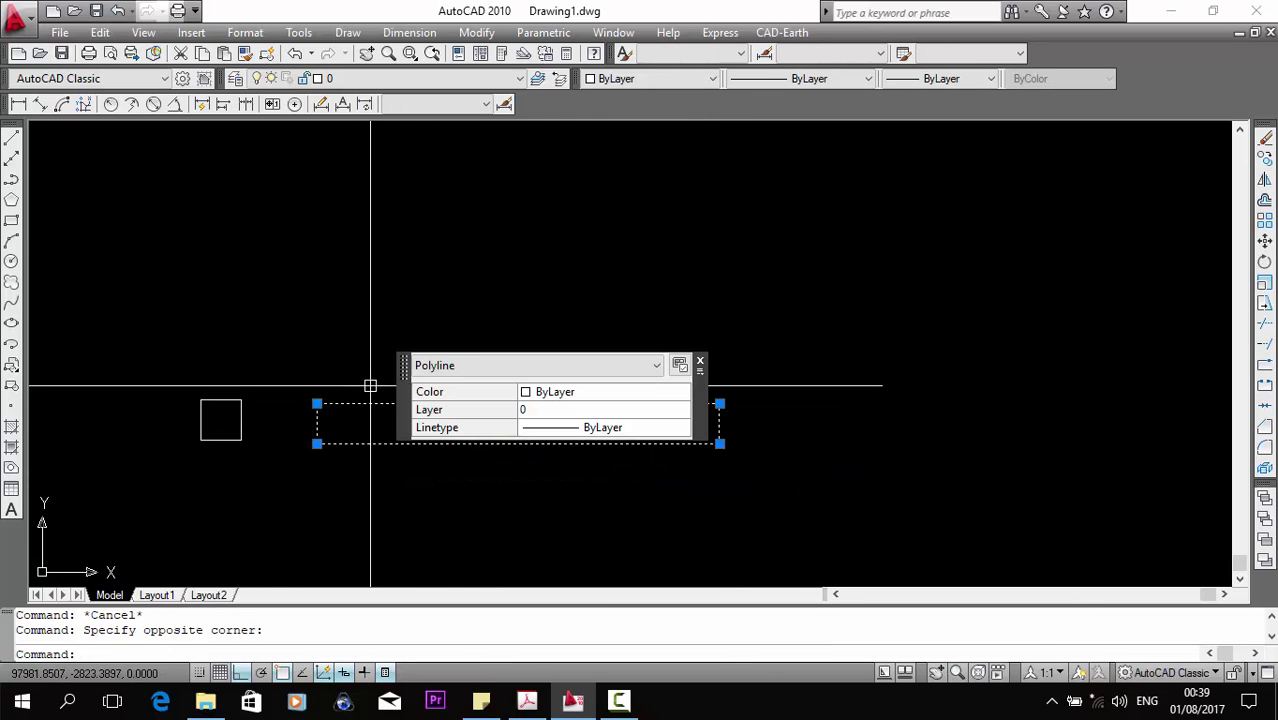
middle_drag(348, 411, 293, 373)
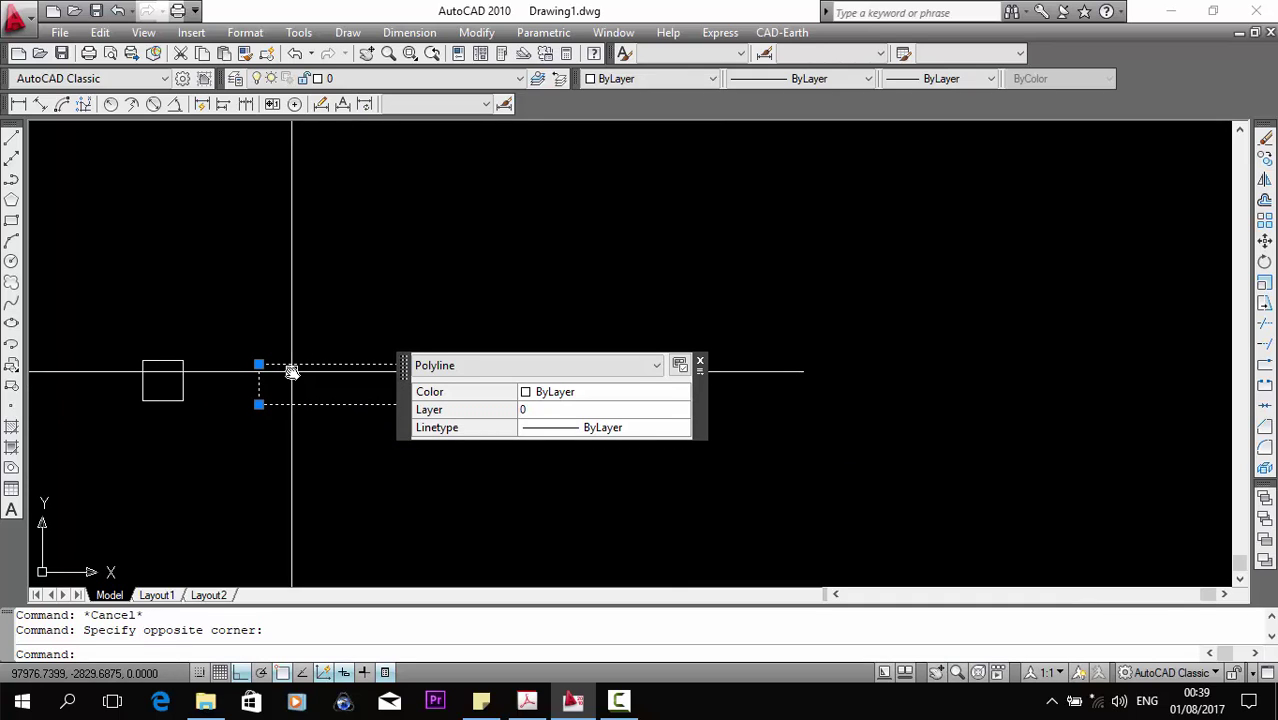
key(Escape)
drag(680, 340, 132, 426)
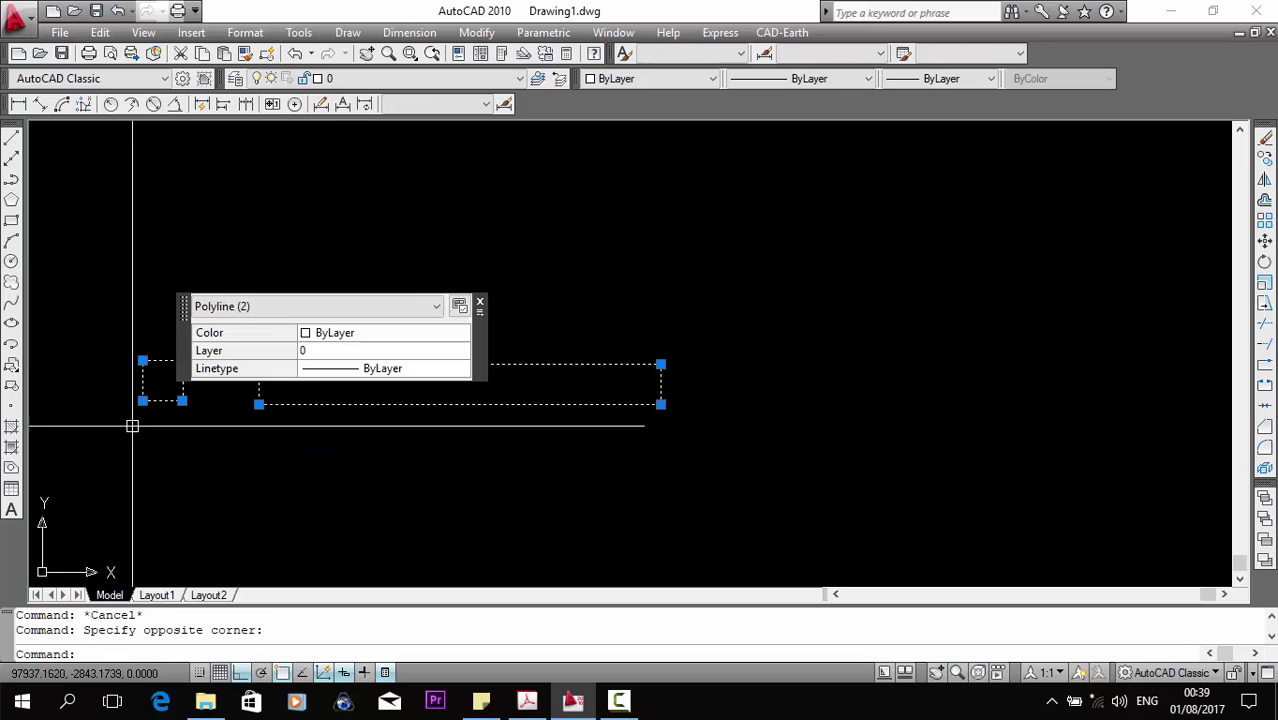
text(e)
key(Return)
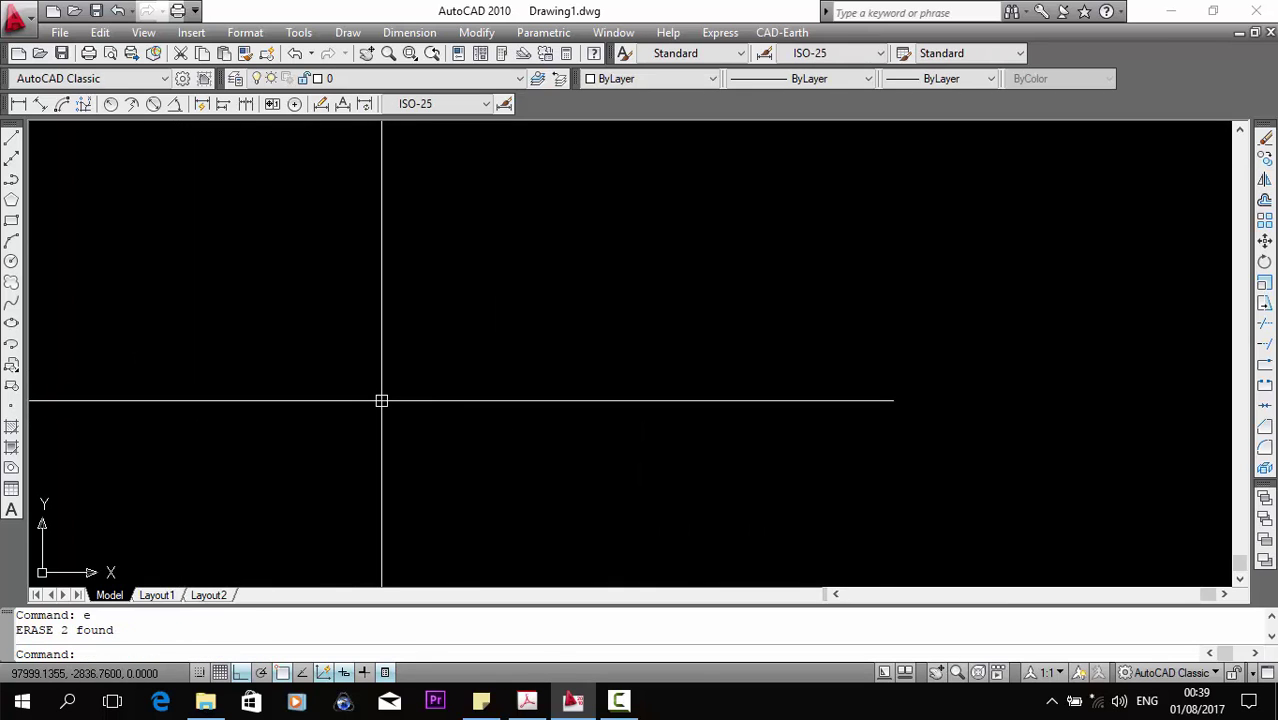
Draw a 100 × 200 upright rectangle with RECTANG's Dimensions option, then select it to check its size.
text(rec)
key(Return)
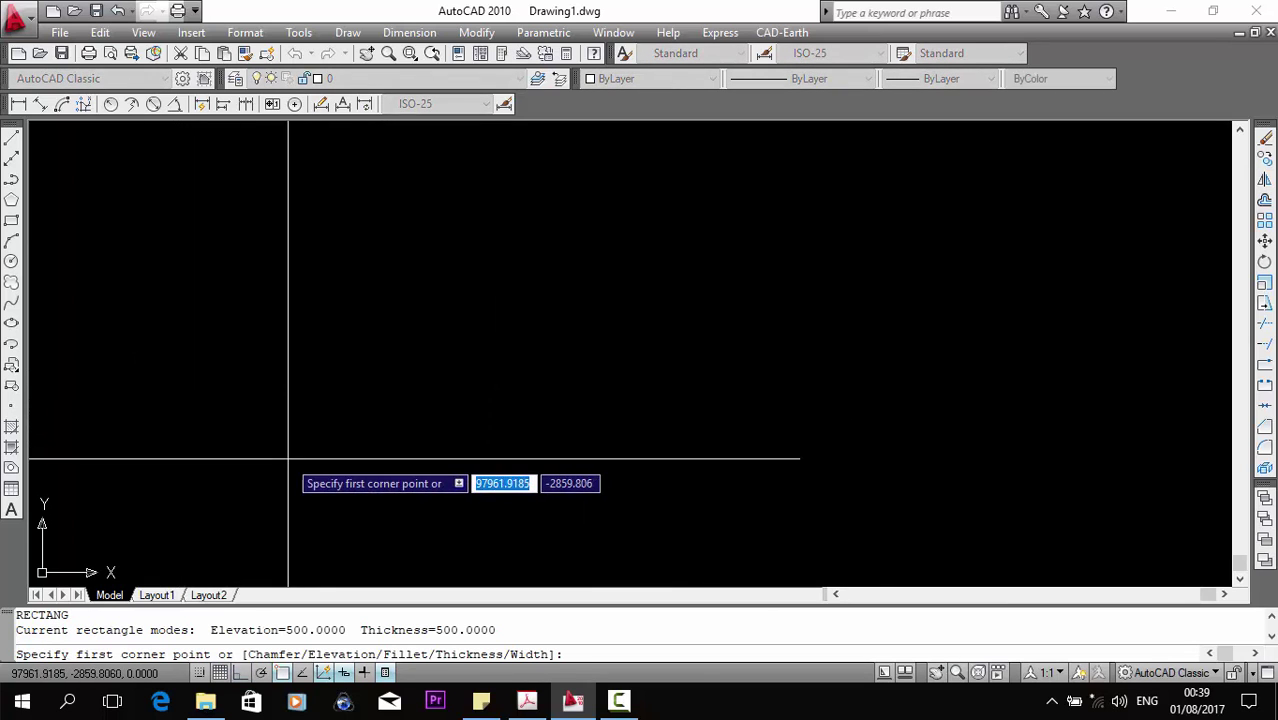
click(273, 464)
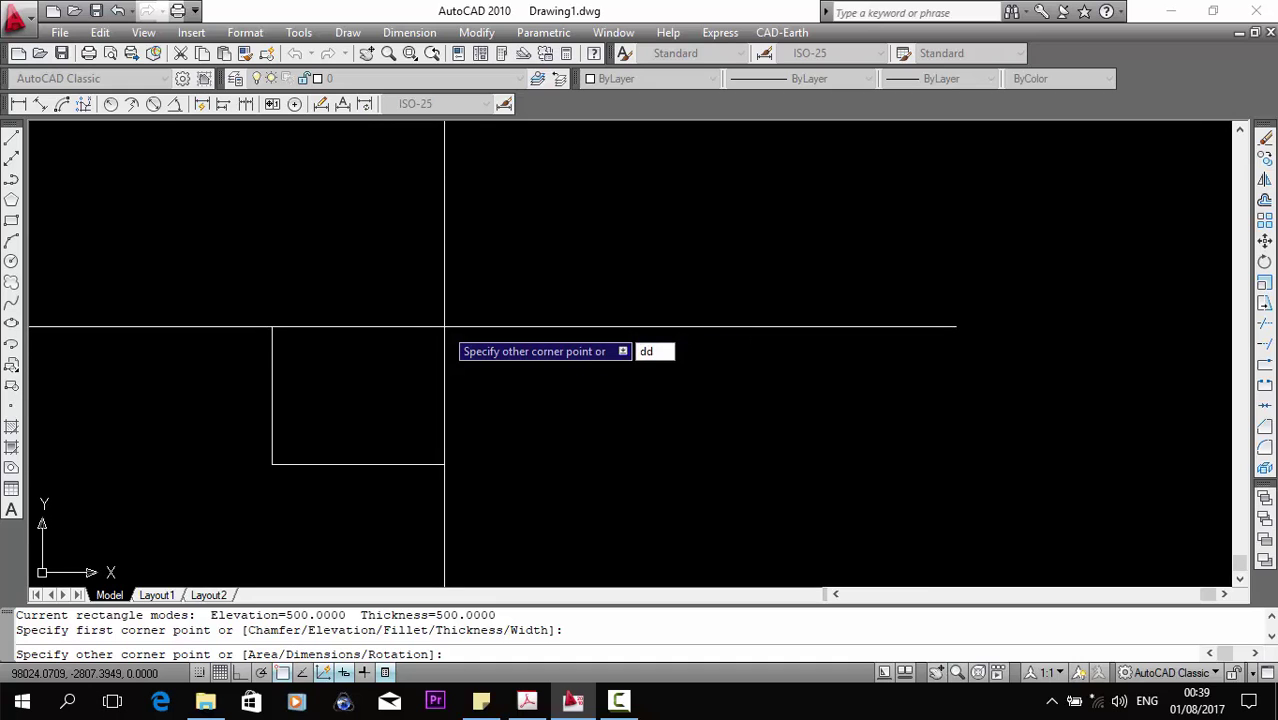
key(Return)
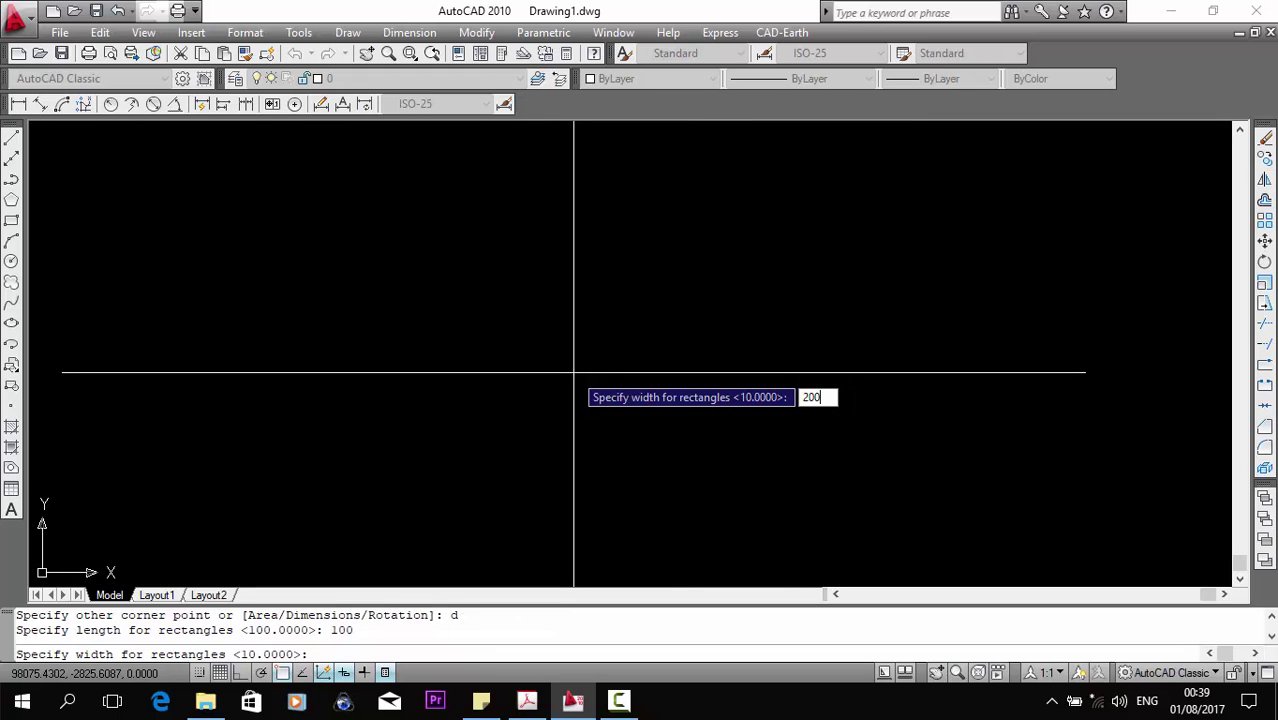
key(Return)
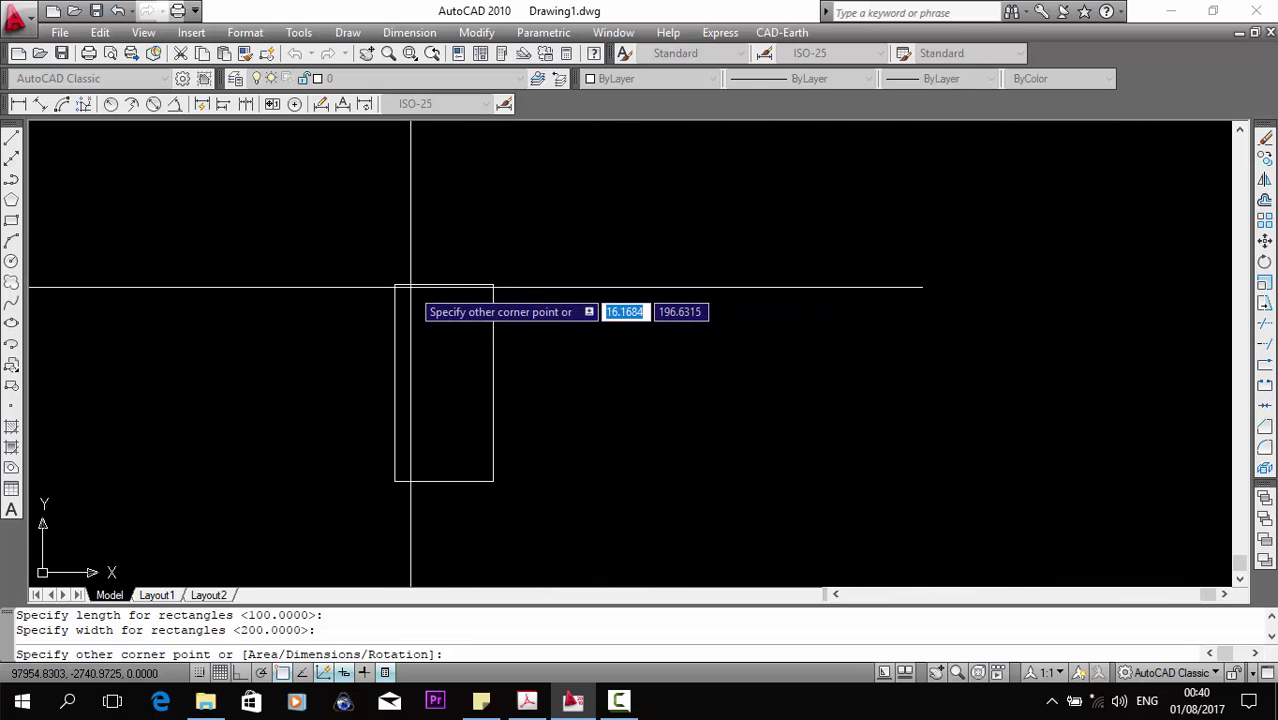
scroll(452, 240, down, 1)
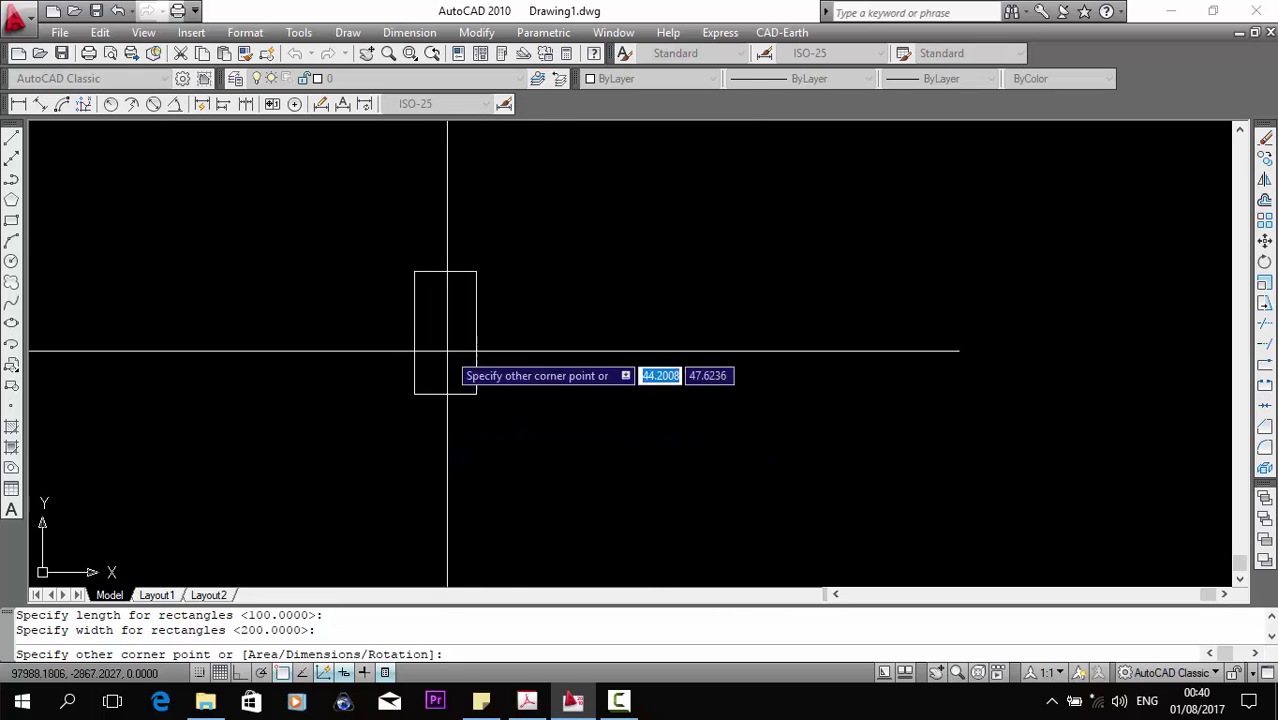
scroll(442, 320, up, 1)
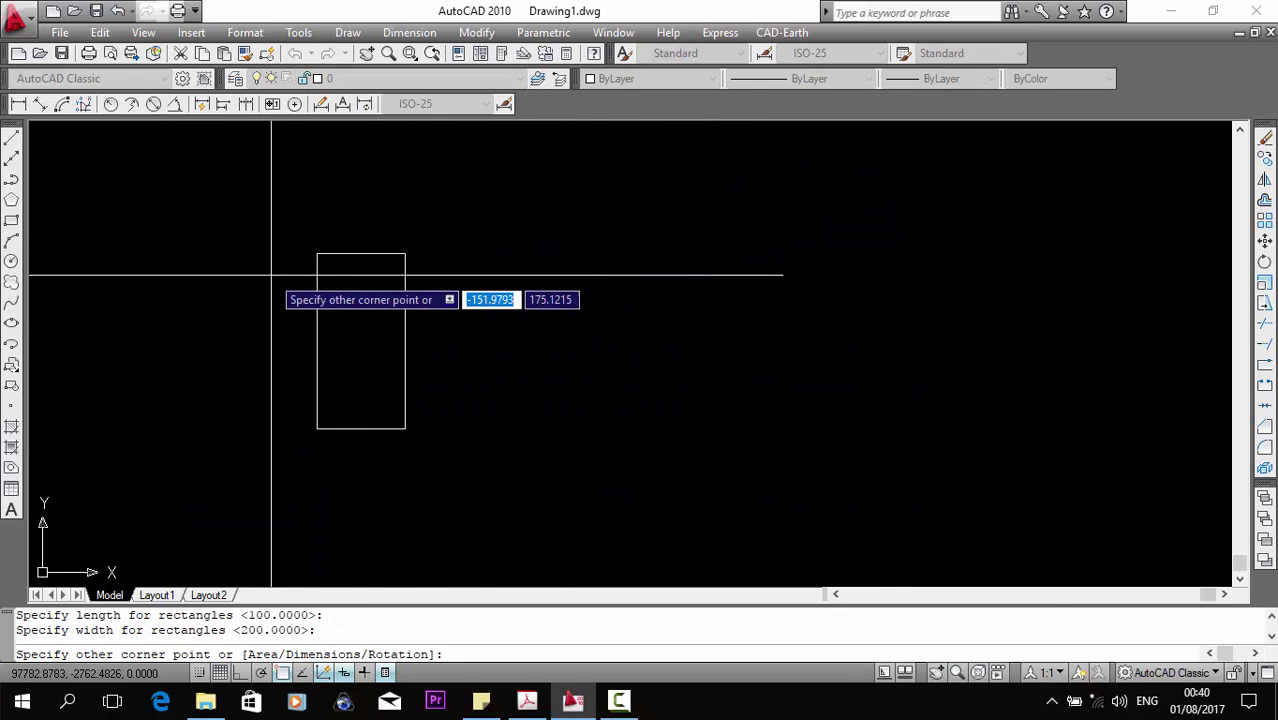
click(868, 311)
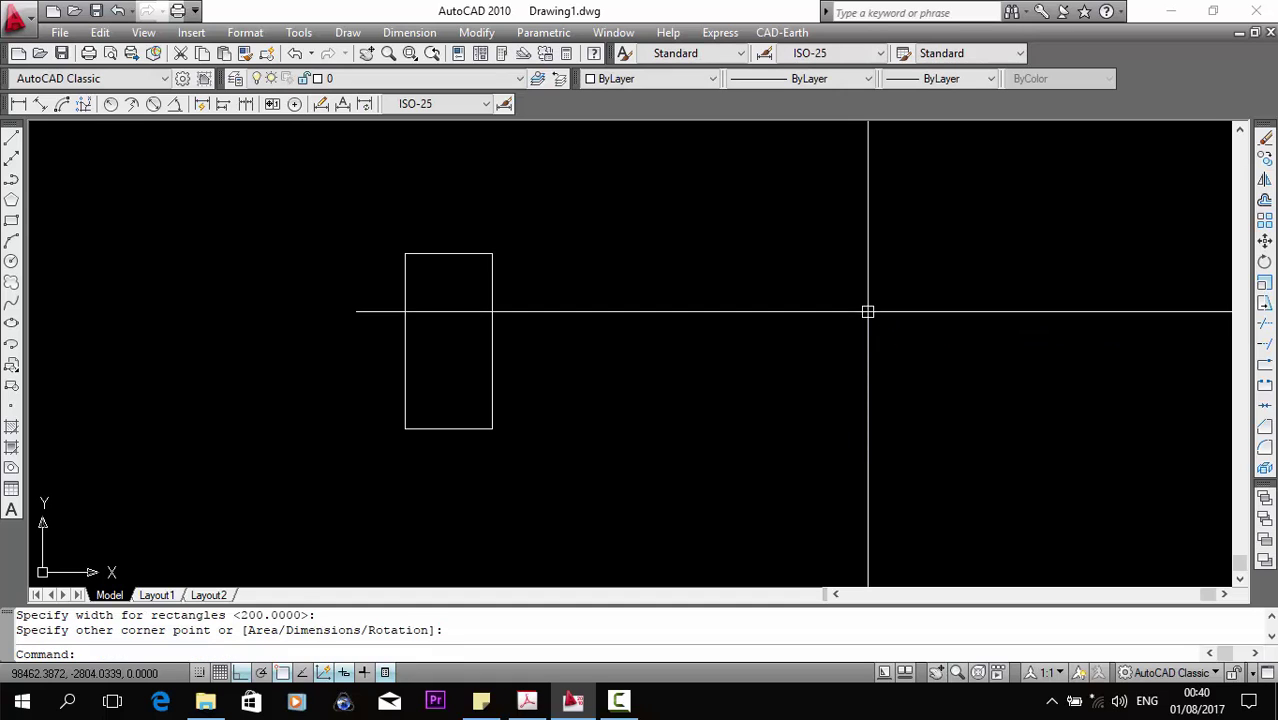
click(522, 308)
click(486, 289)
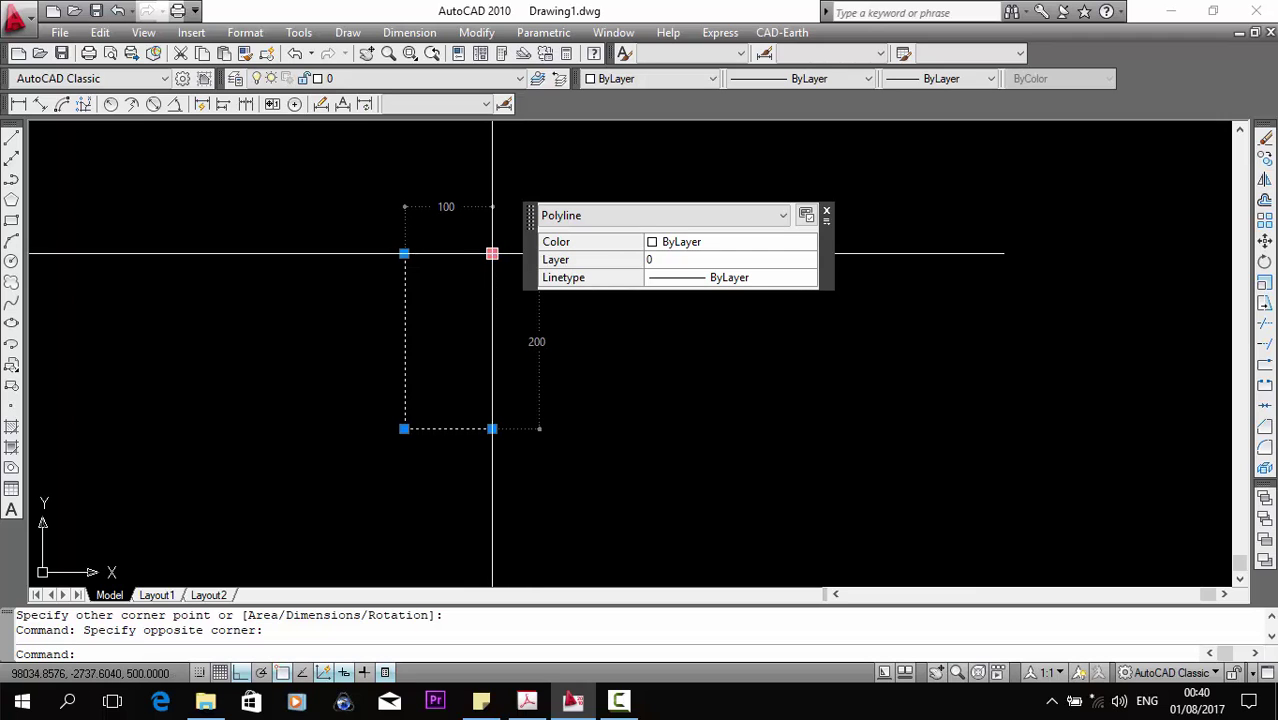
Draw a second rectangle with a 45° rotation so it stands as a diamond beside the first.
key(Escape)
middle_drag(681, 319, 638, 319)
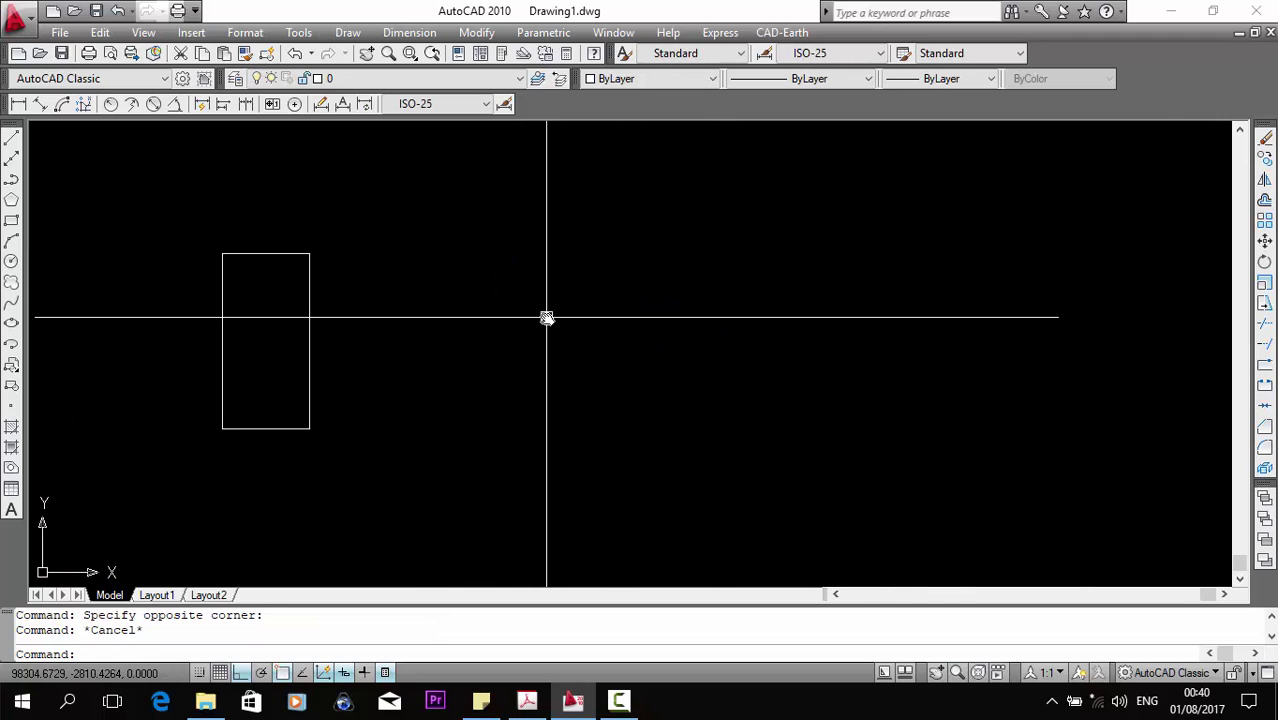
text(rec)
key(Return)
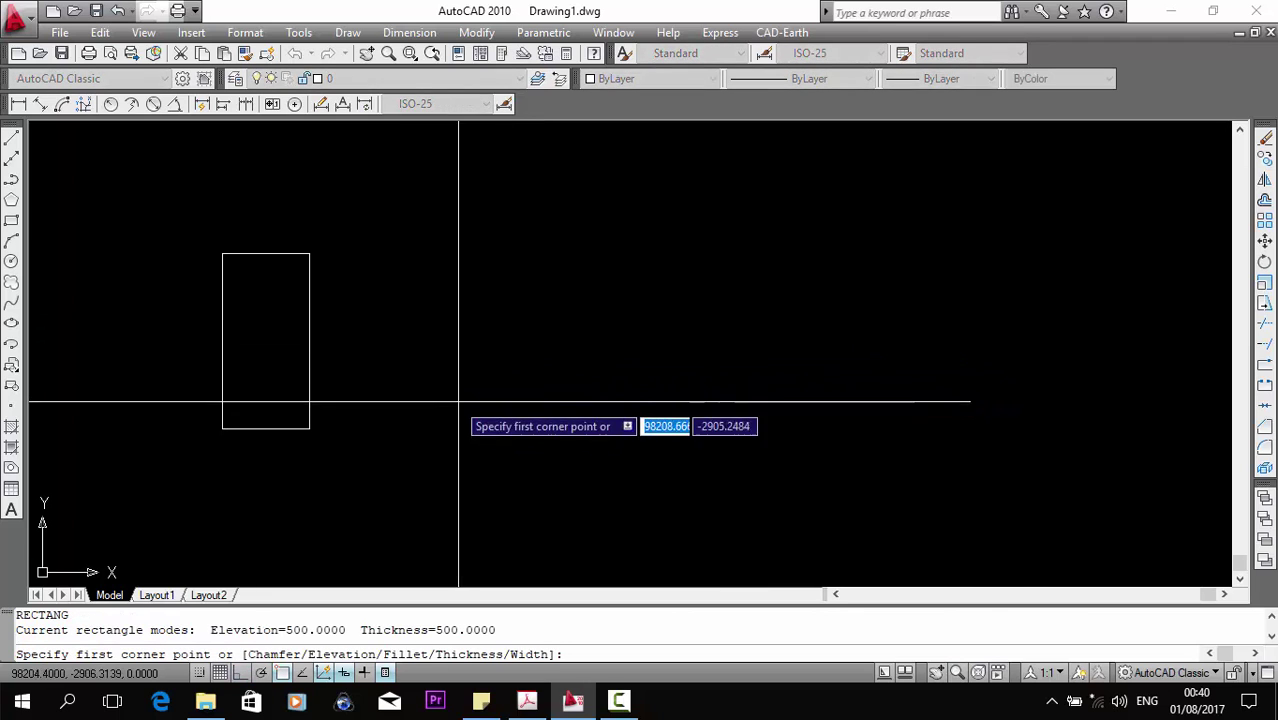
click(440, 406)
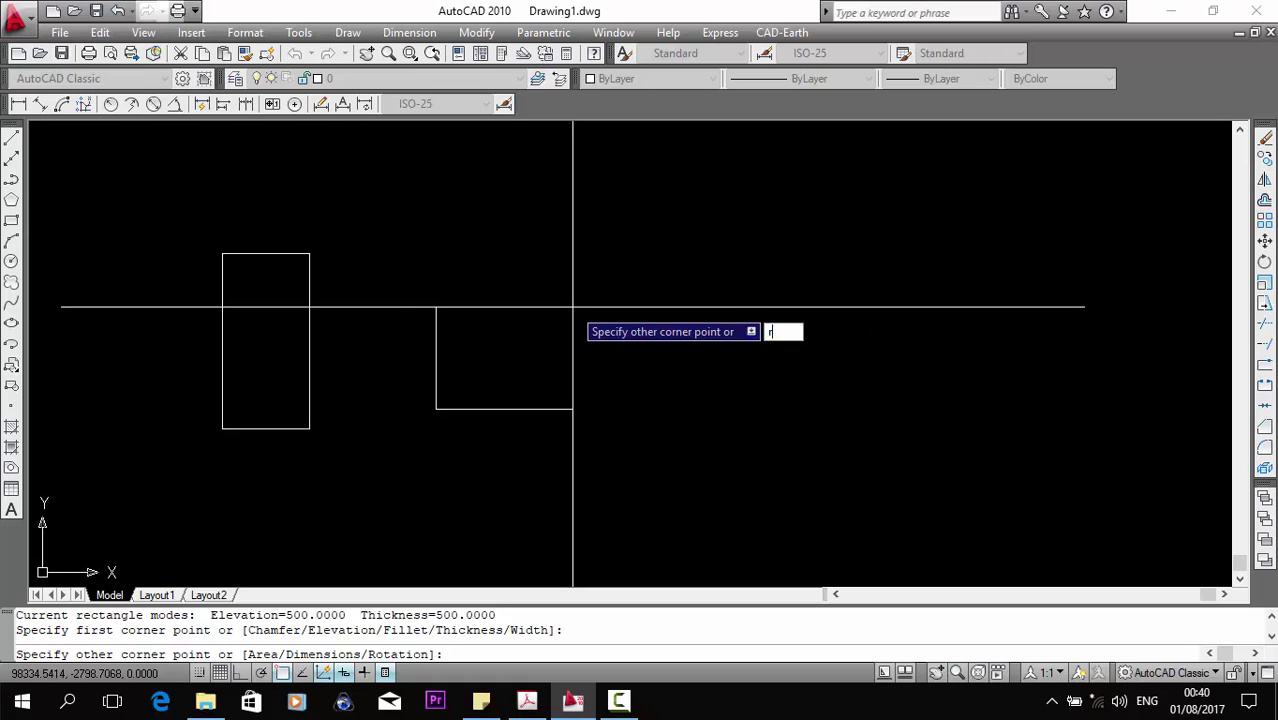
key(Return)
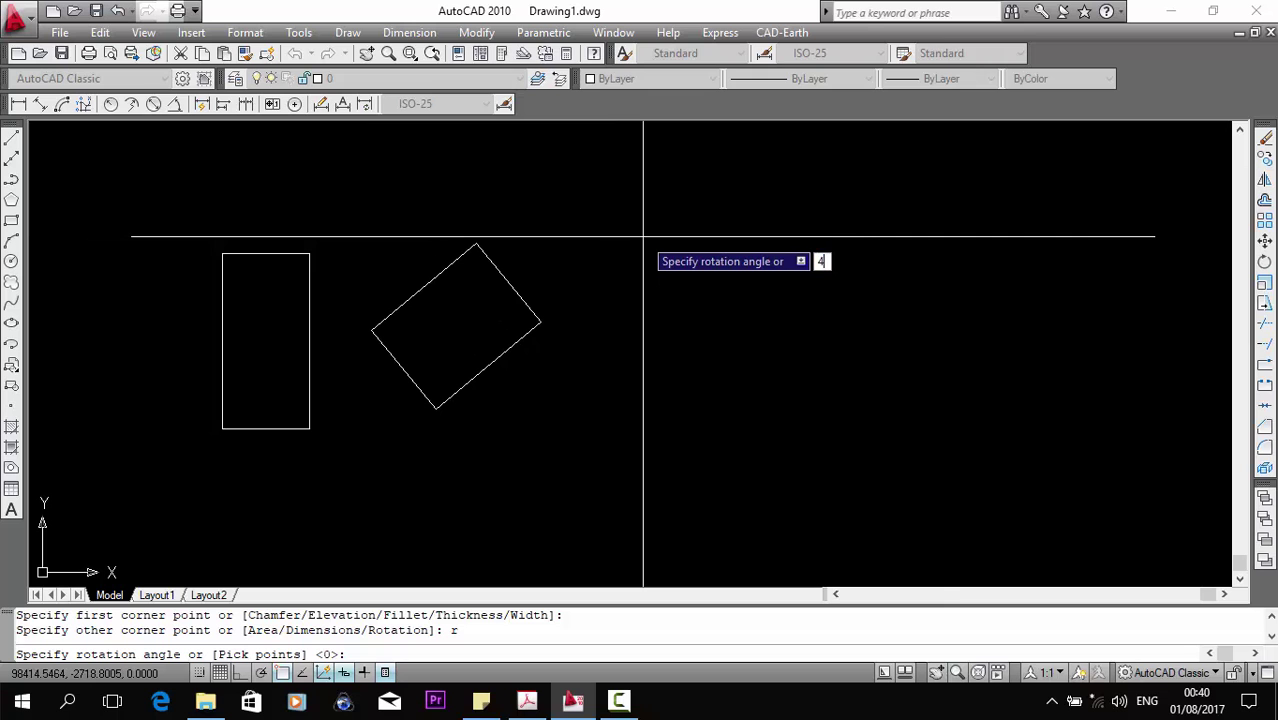
key(Return)
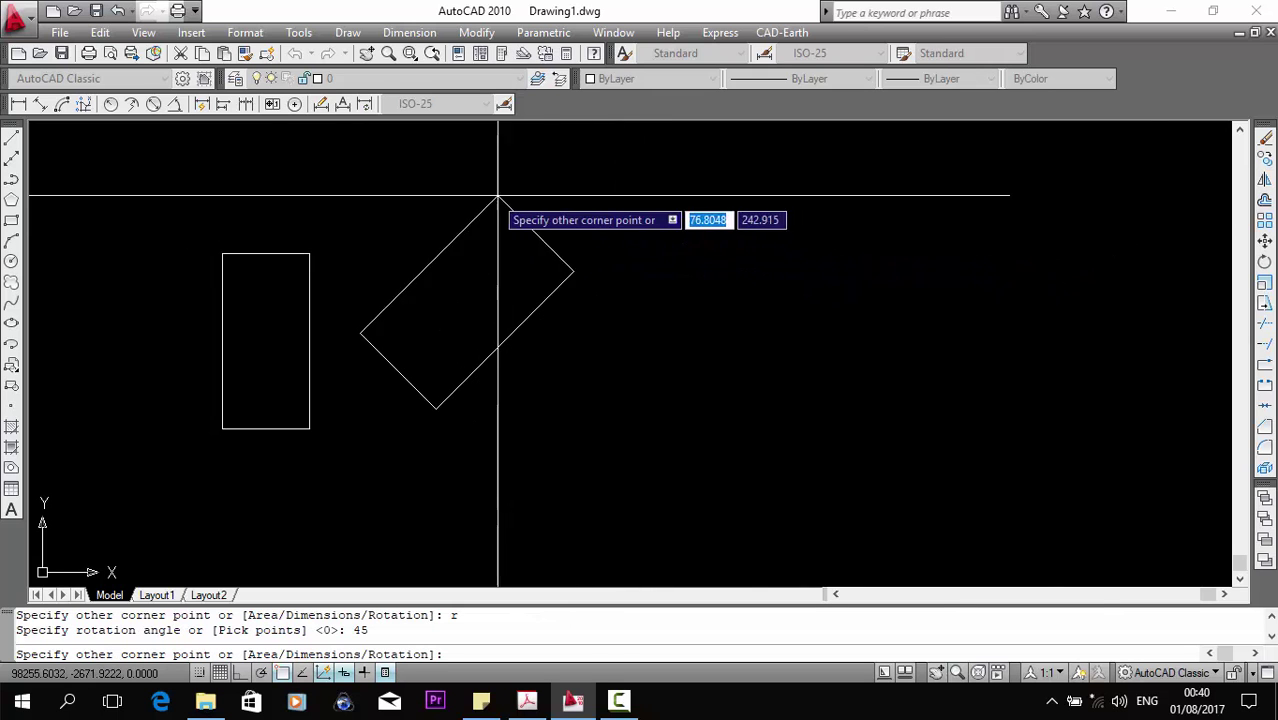
click(773, 378)
scroll(377, 323, down, 2)
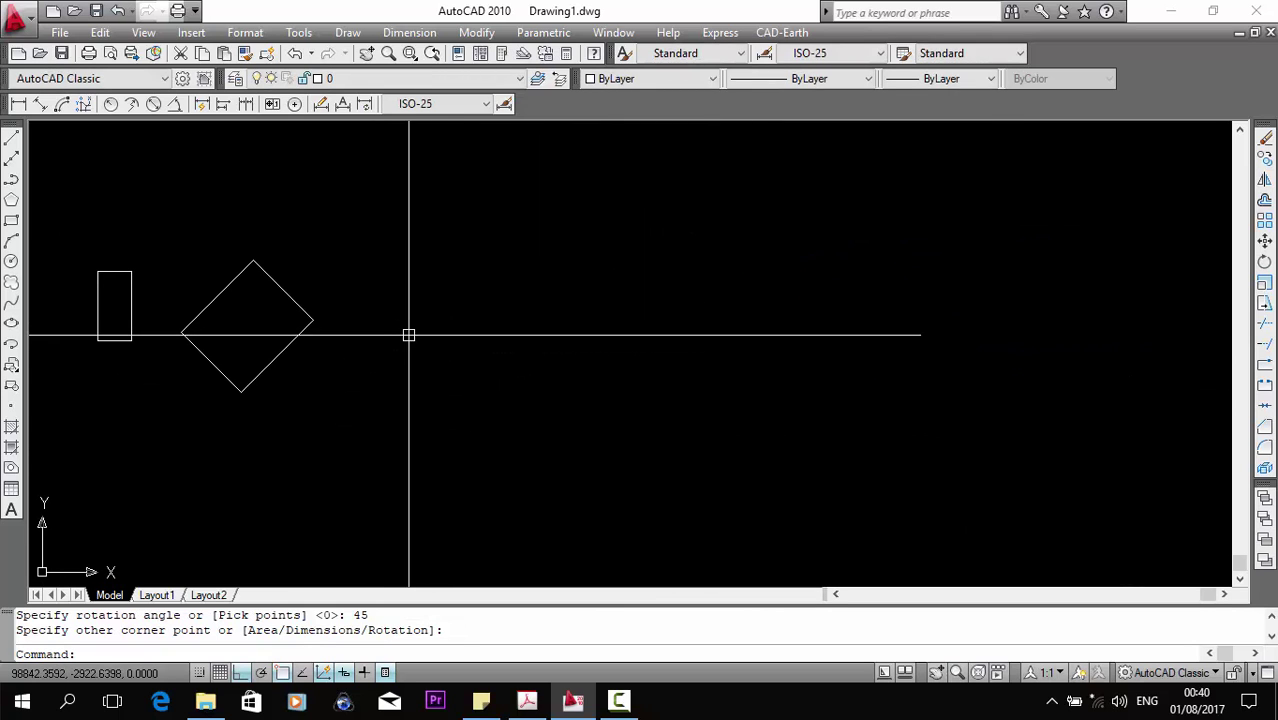
middle_drag(442, 323, 343, 327)
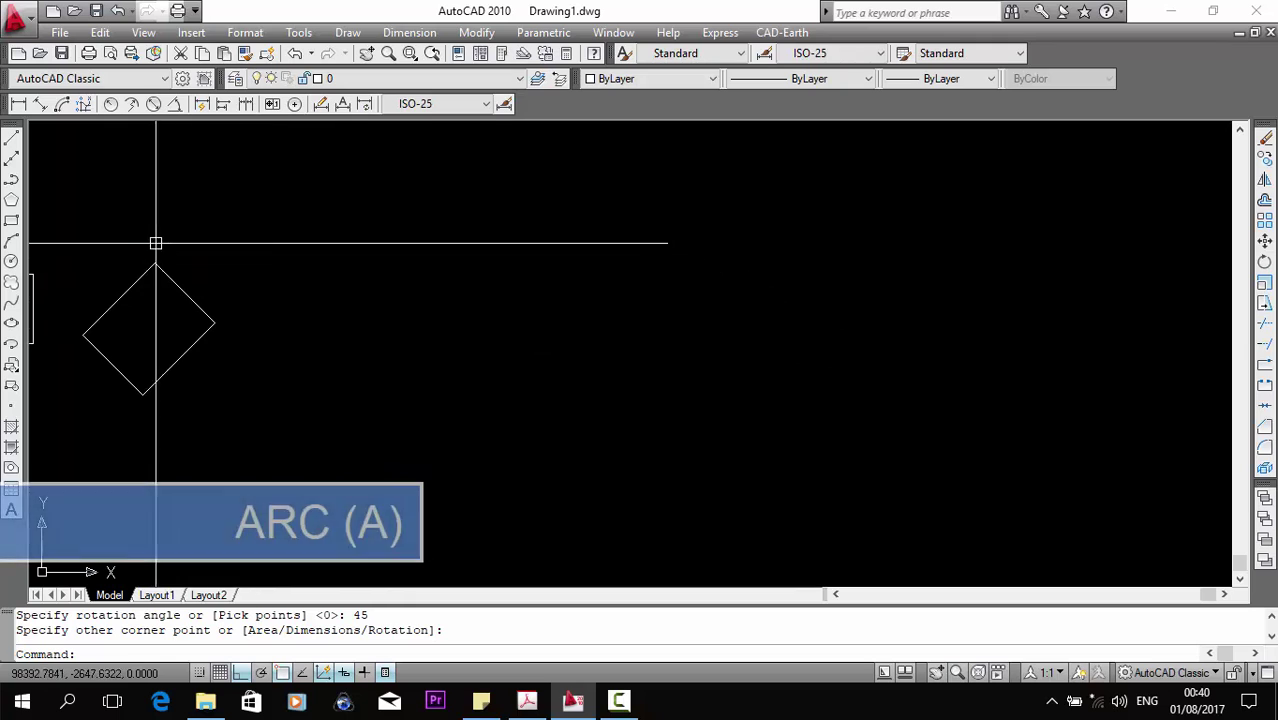
Draw a three-point arc from start, second and end points with ortho switched off.
click(12, 243)
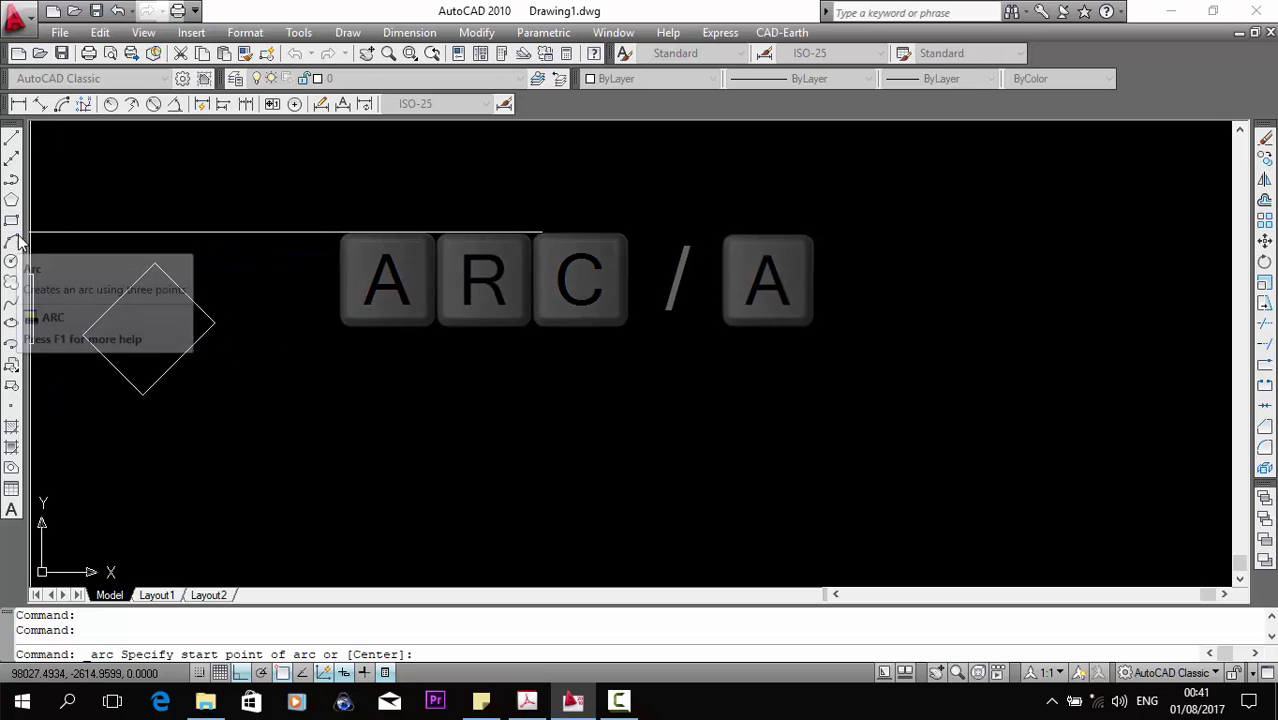
key(Escape)
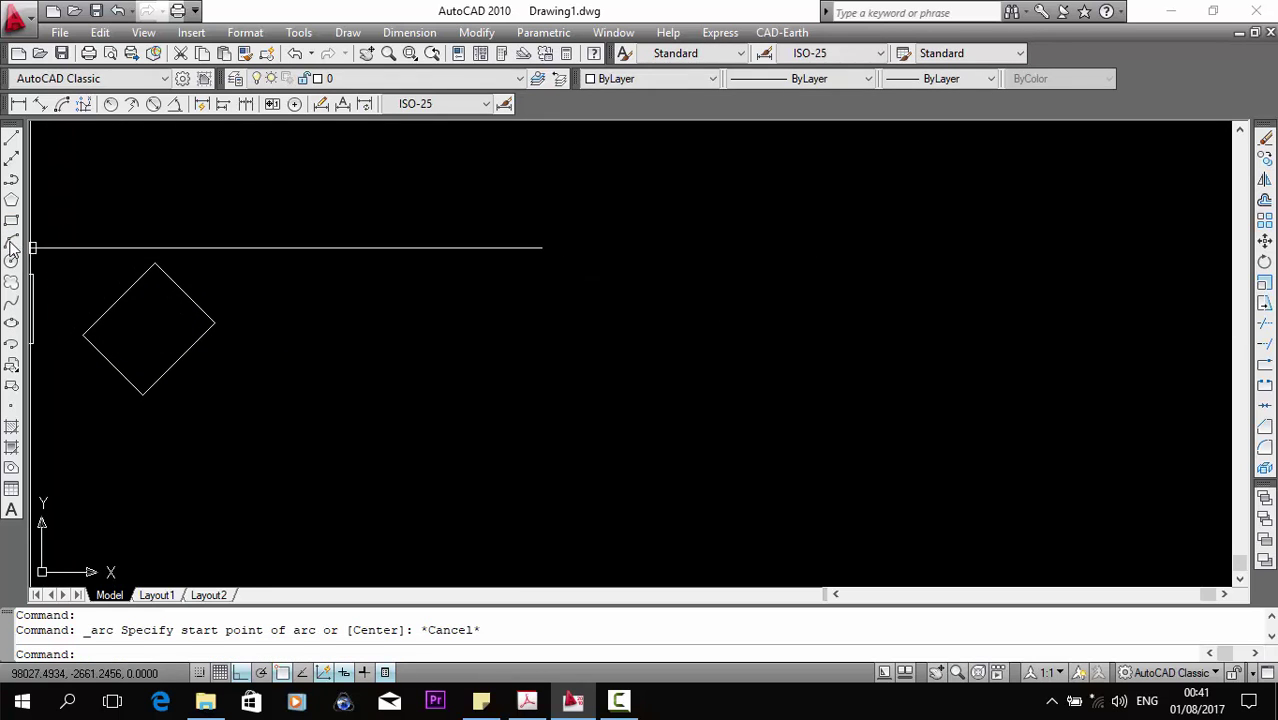
click(12, 245)
click(434, 403)
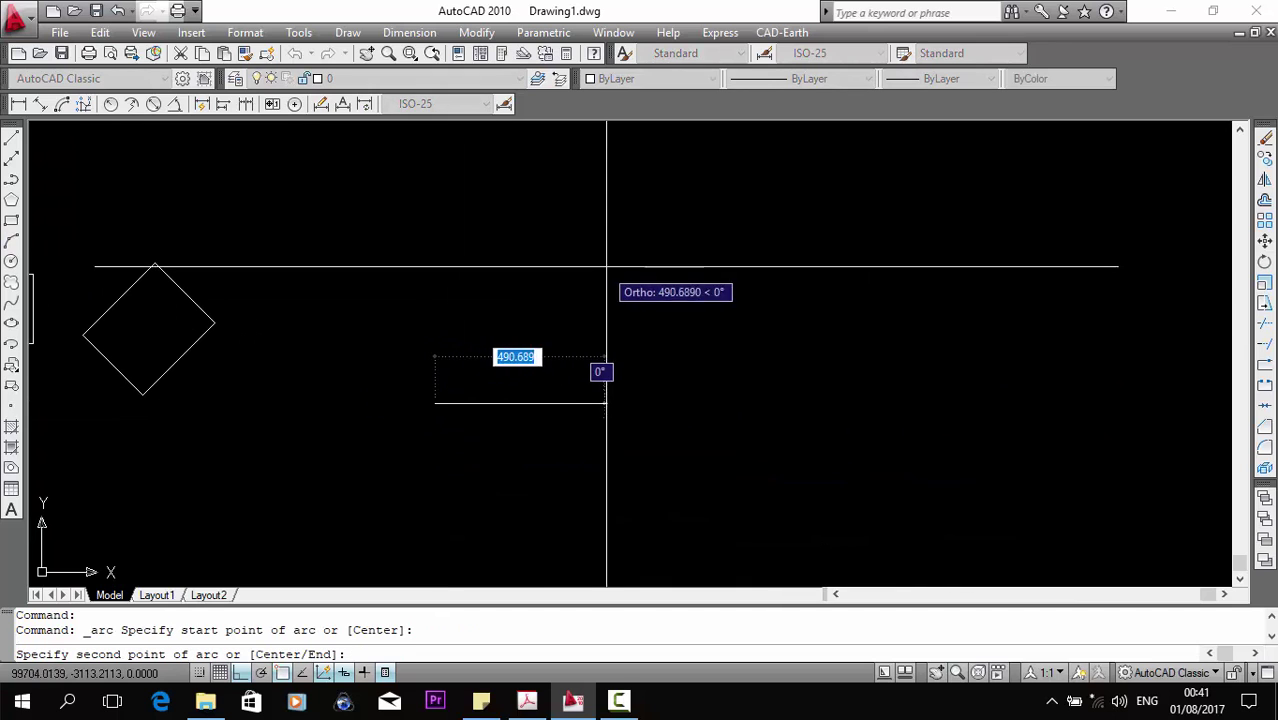
key(F8)
click(518, 258)
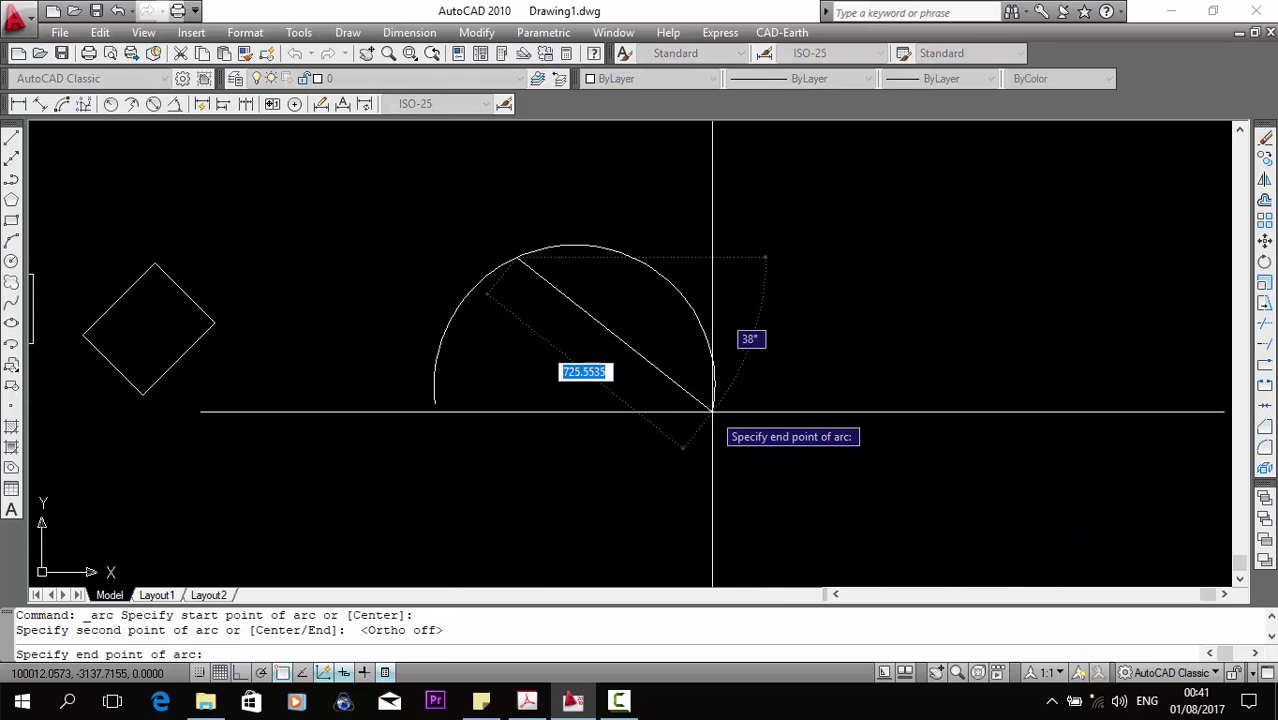
click(713, 411)
mouse_move(813, 320)
middle_down()
mouse_move(531, 332)
mouse_move(442, 321)
middle_up()
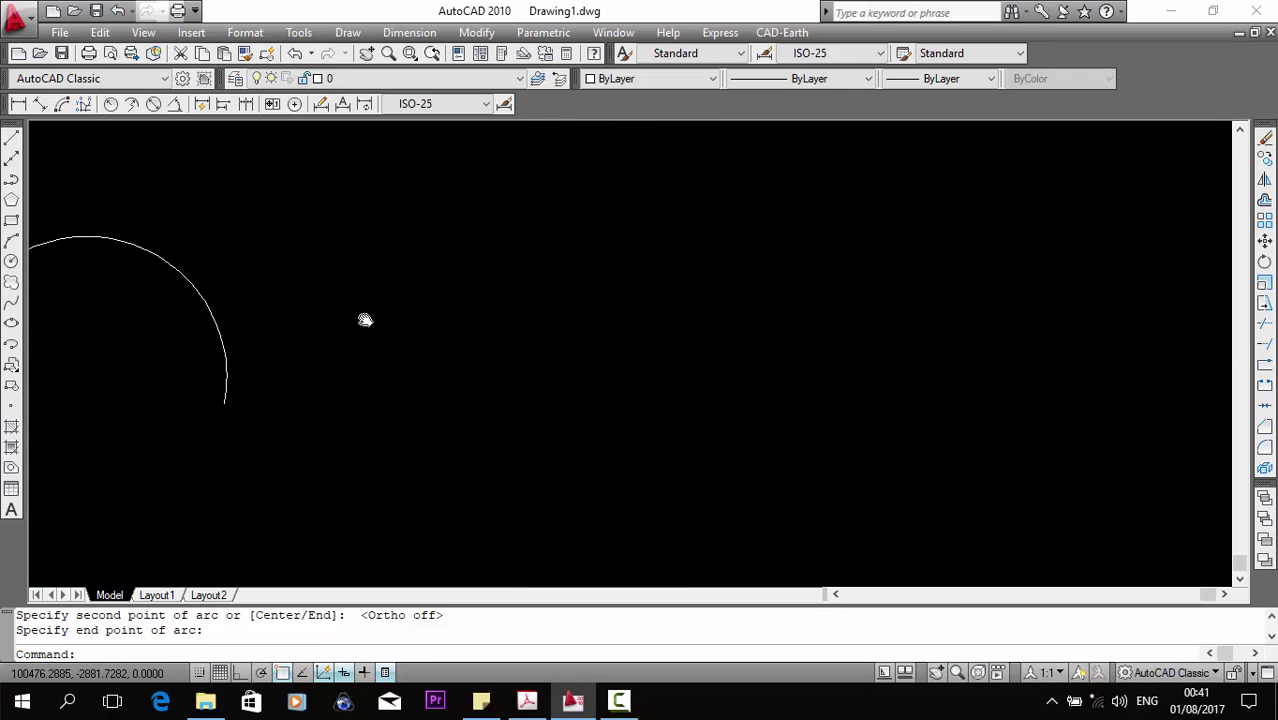
Draw a second three-point arc forming a near-circle with a gap at the bottom.
click(11, 241)
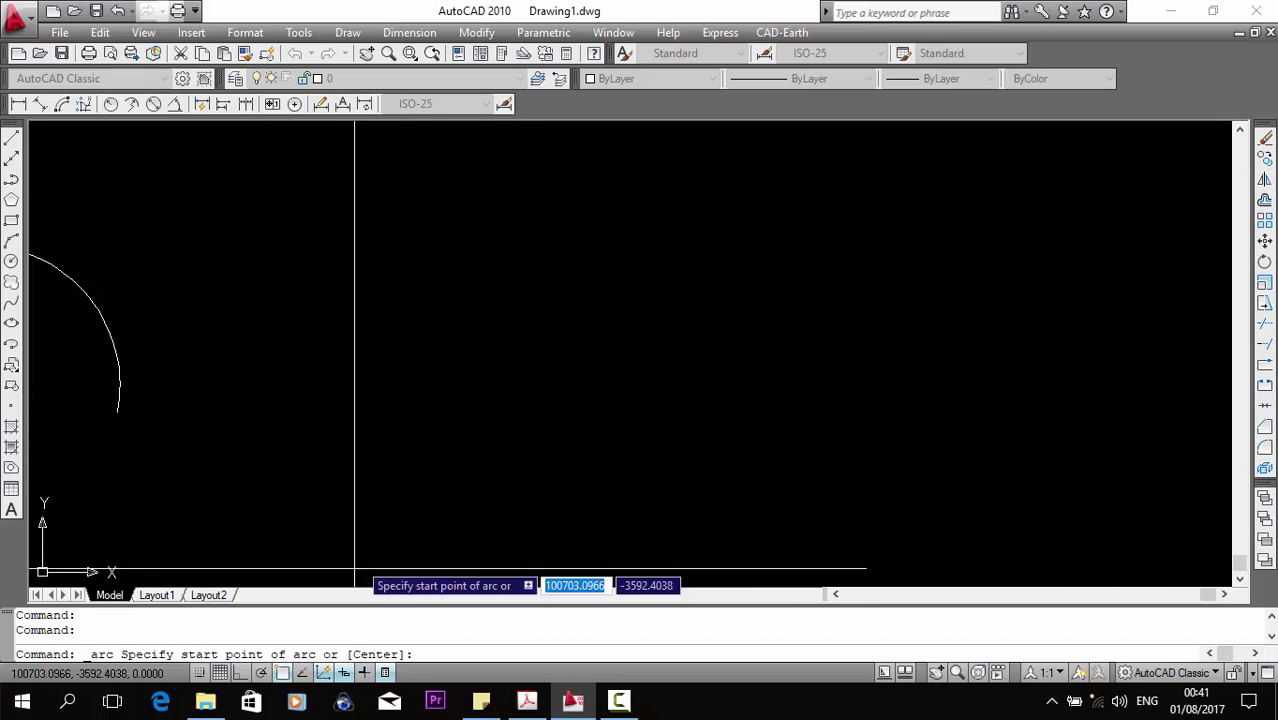
click(460, 391)
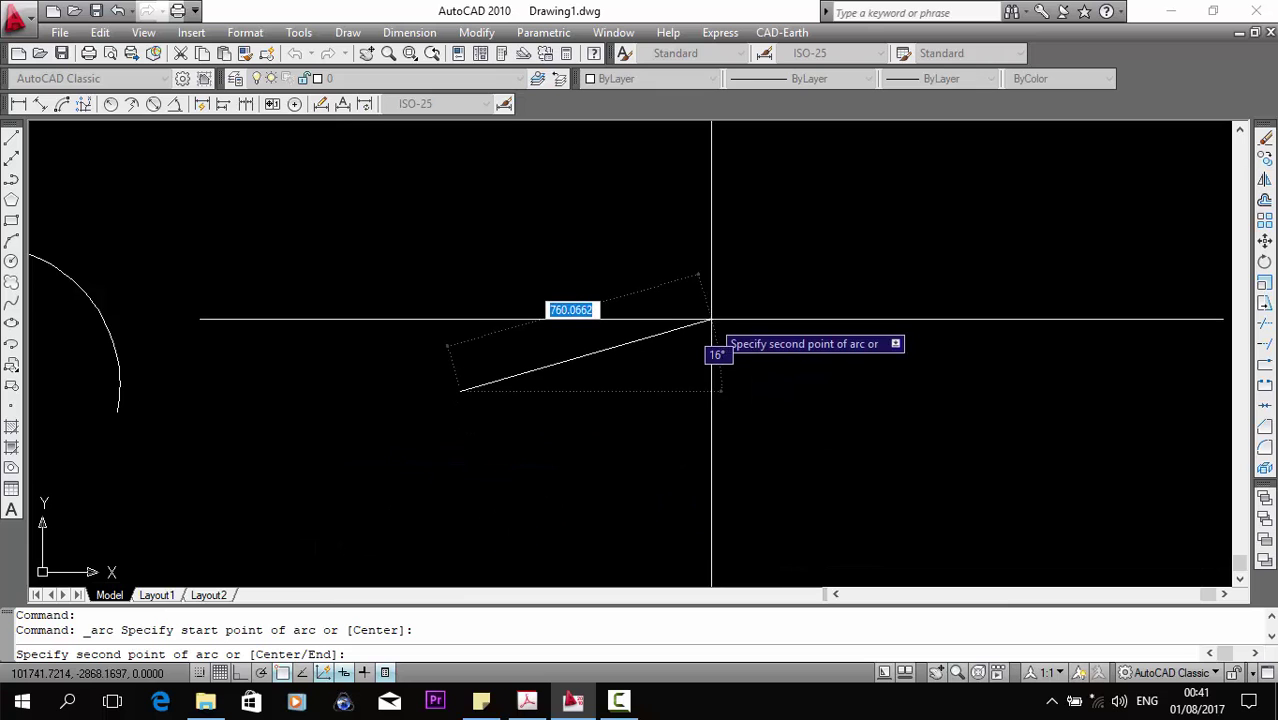
click(673, 326)
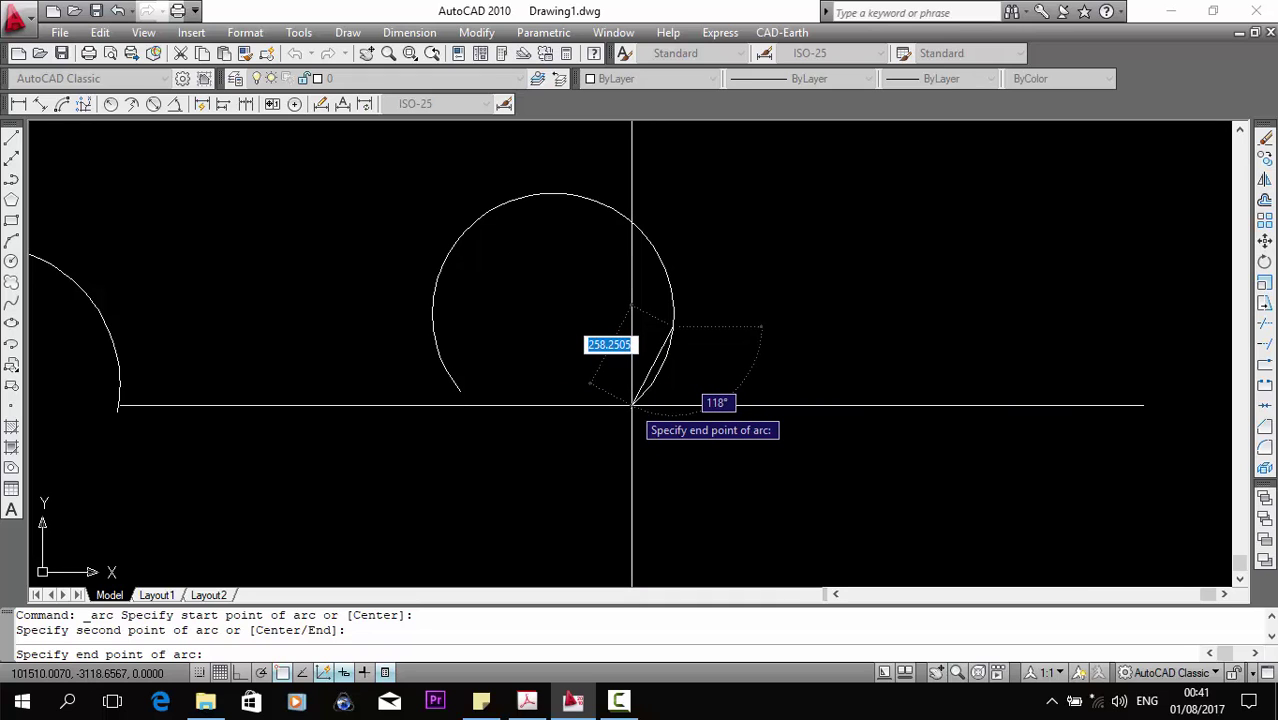
click(631, 405)
middle_drag(635, 403, 442, 417)
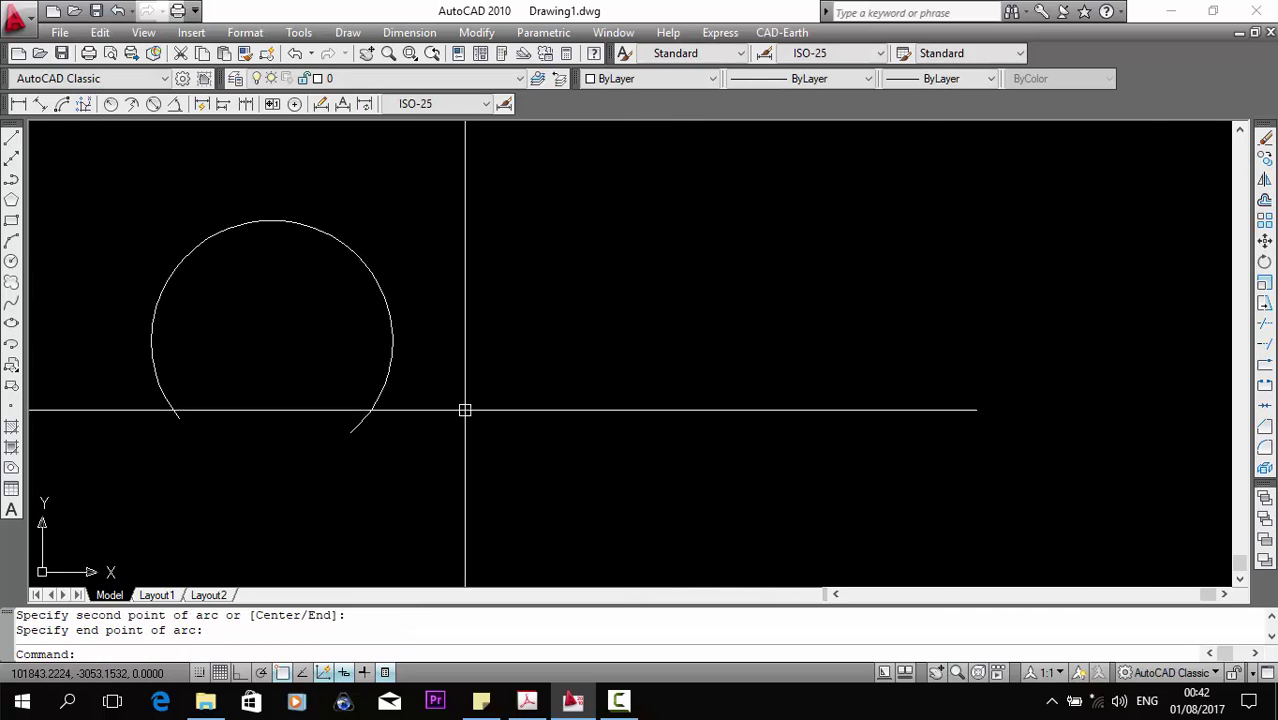
key(Return)
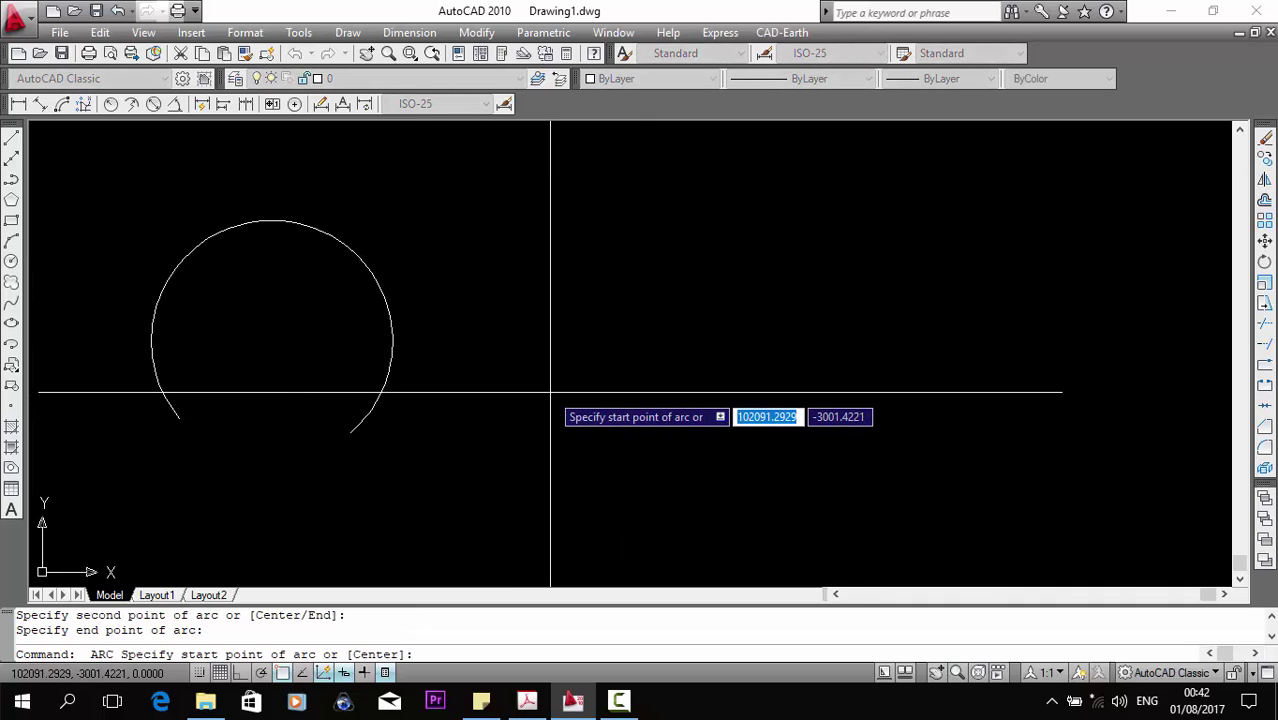
Draw a large arc from its centre, start and end points beside the near-circular arc.
key(Return)
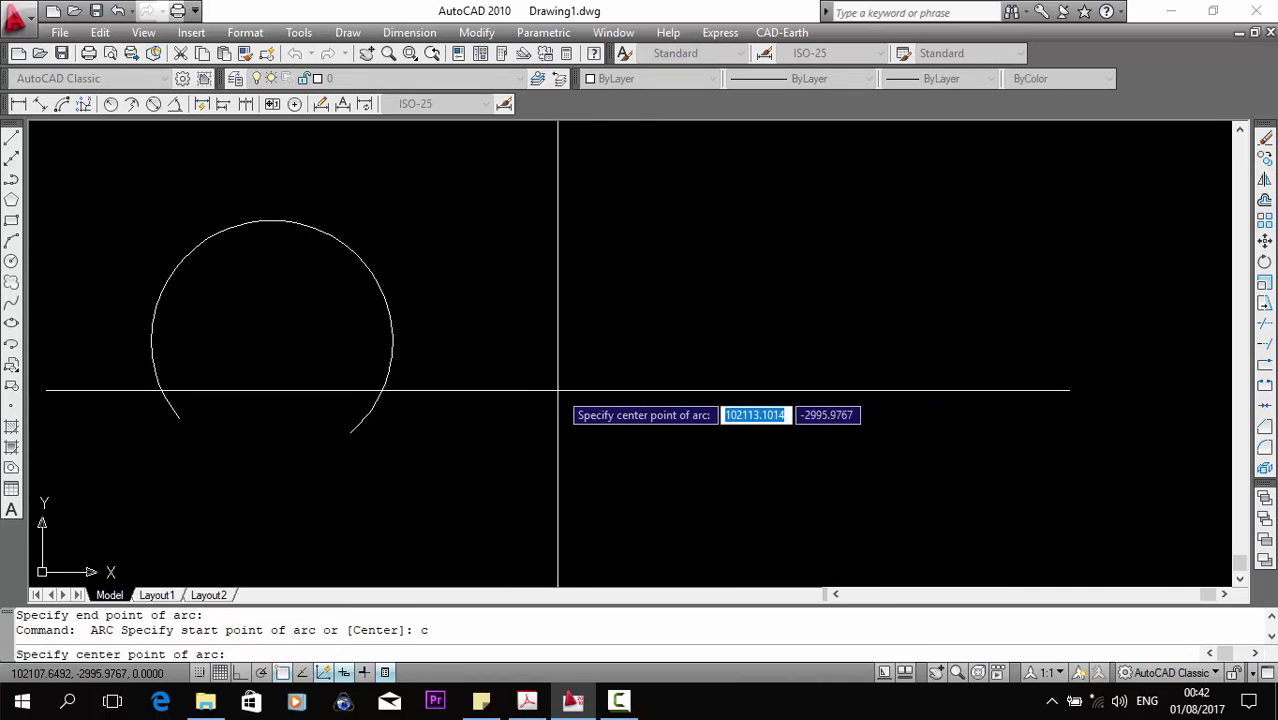
click(718, 354)
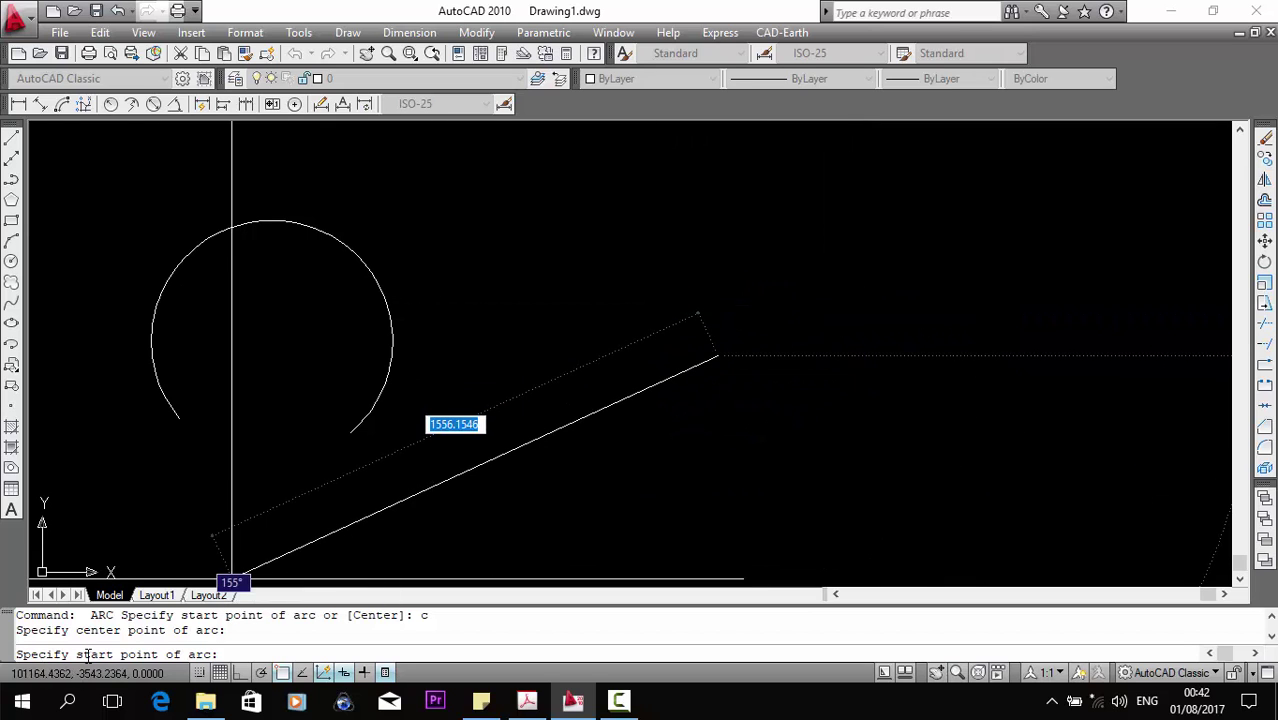
middle_drag(894, 404, 807, 451)
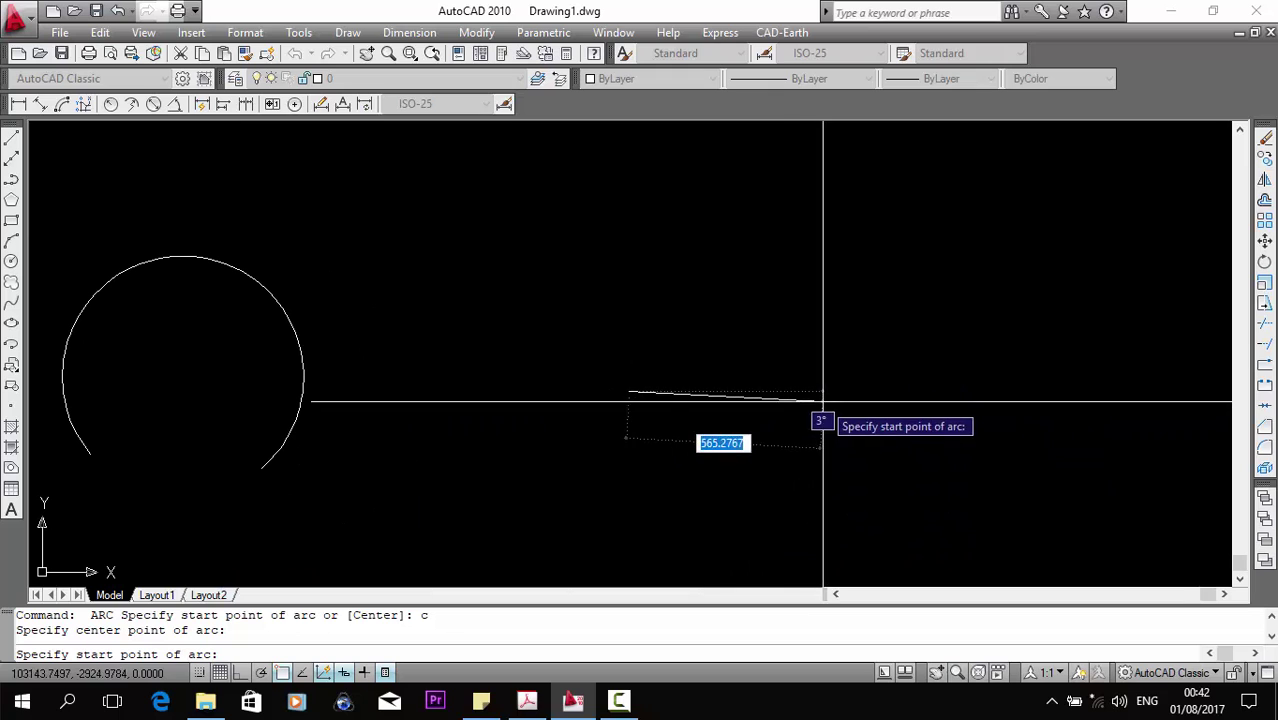
key(F8)
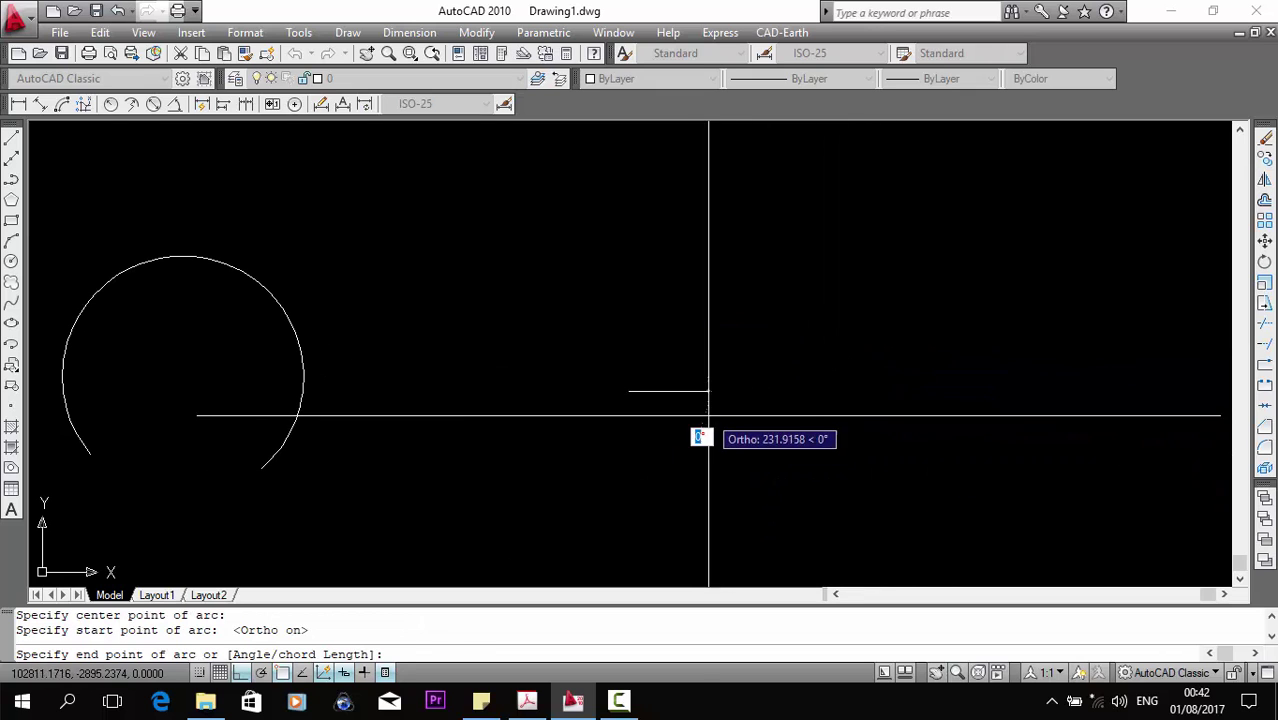
key(F8)
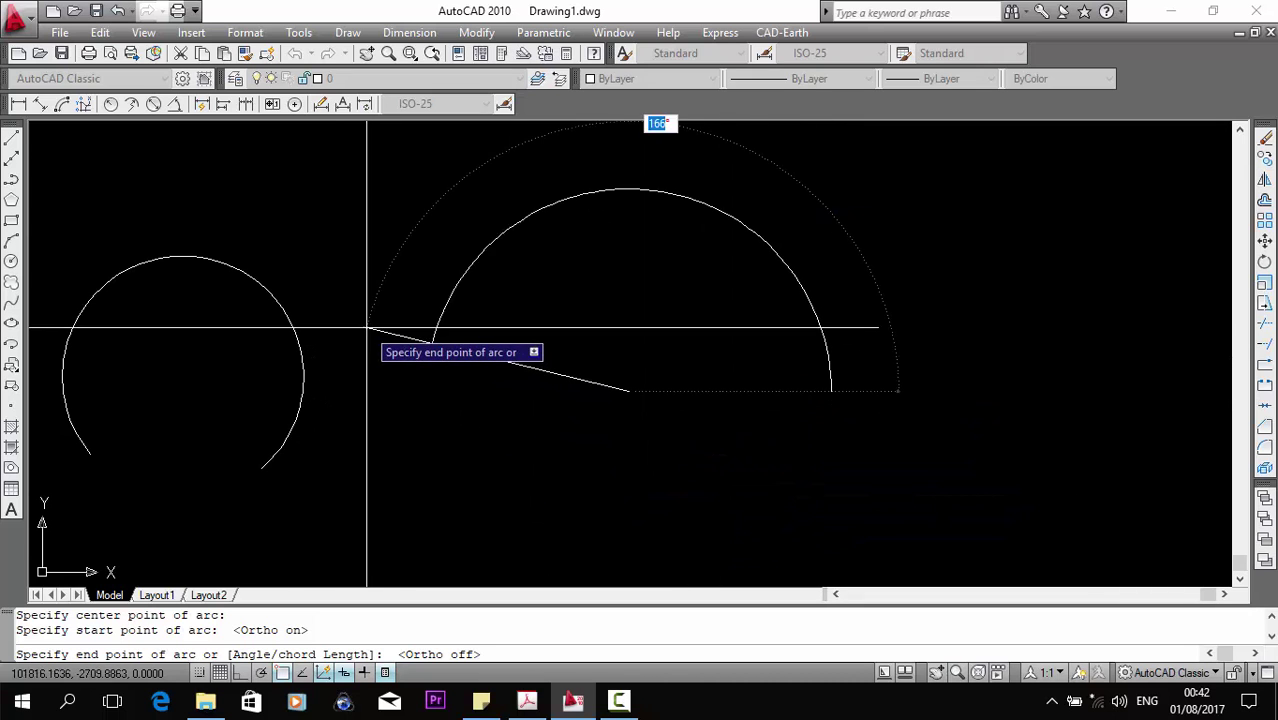
click(499, 268)
middle_drag(844, 345, 367, 358)
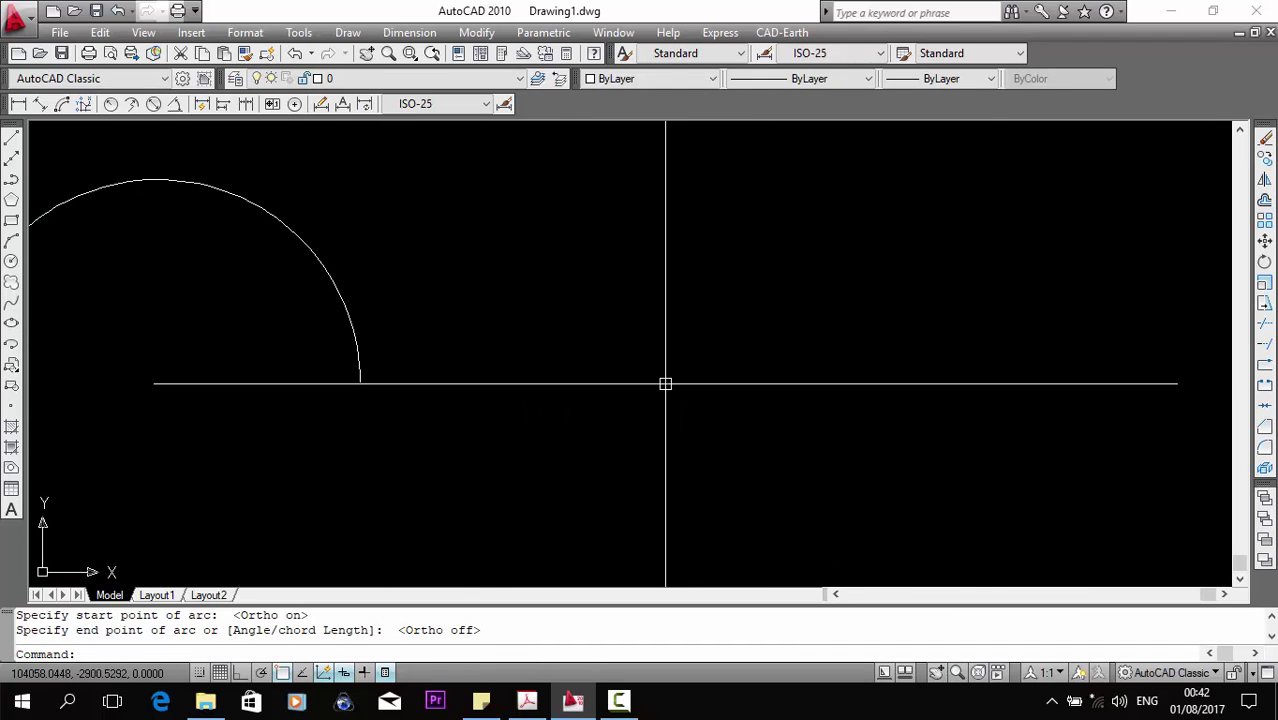
key(Escape)
Make several false starts at a start-and-centre arc, cancelling each attempt.
text(arc)
key(Return)
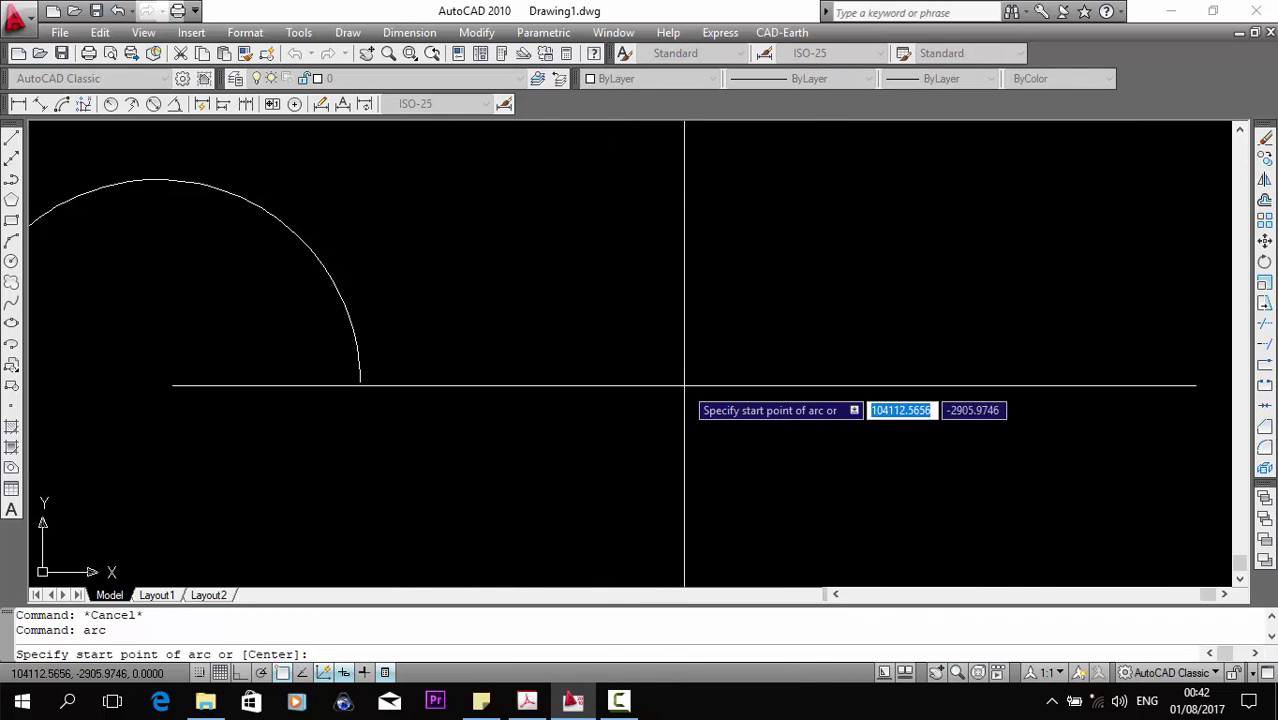
middle_drag(689, 385, 546, 389)
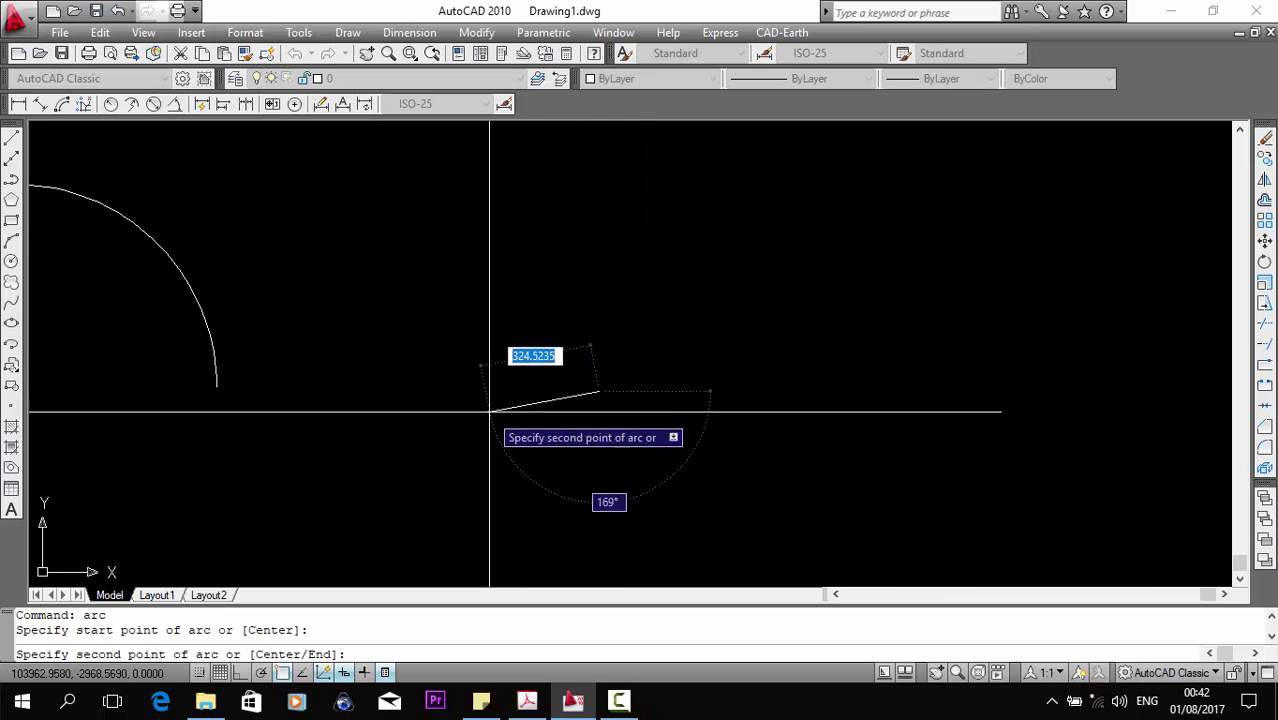
key(Escape)
key(Return)
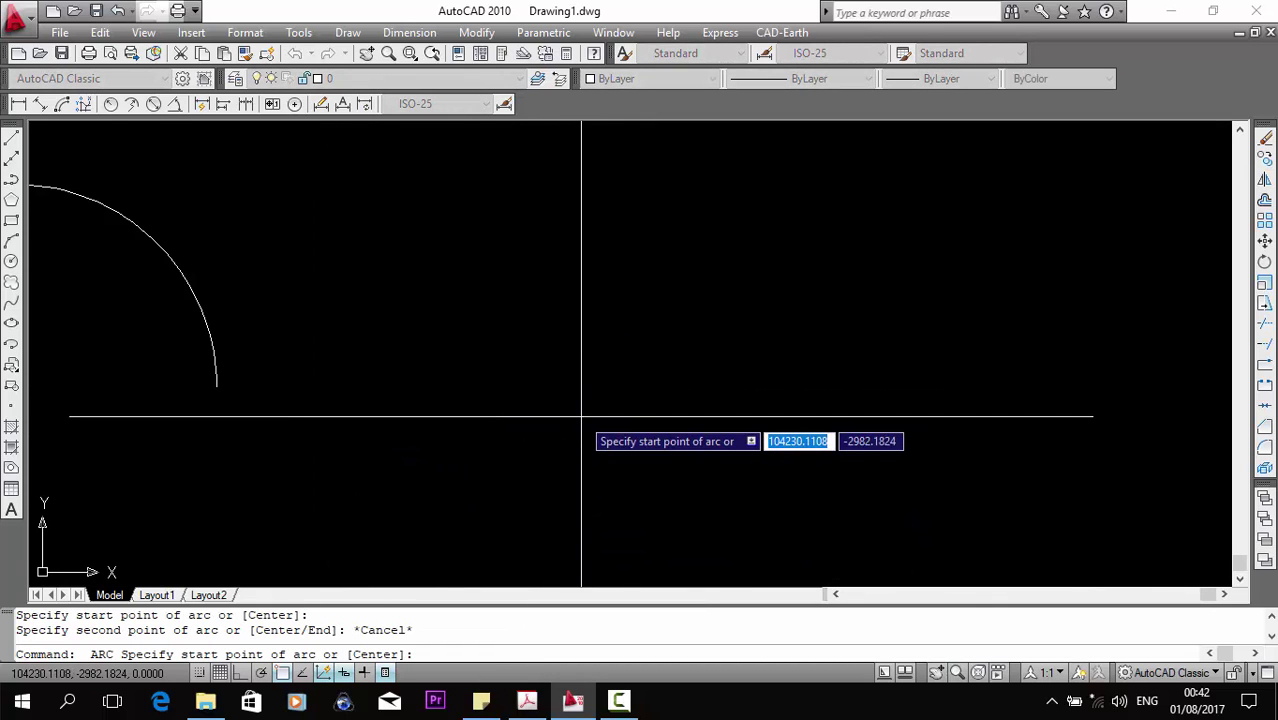
click(582, 416)
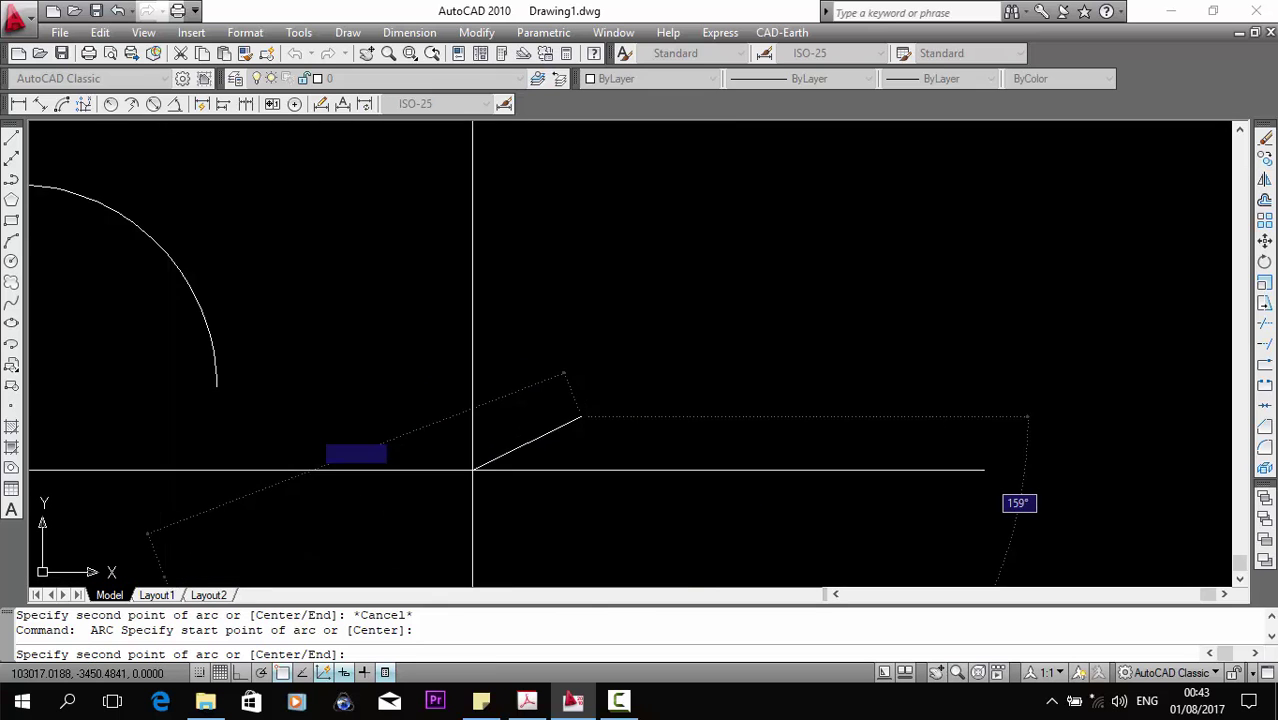
click(685, 272)
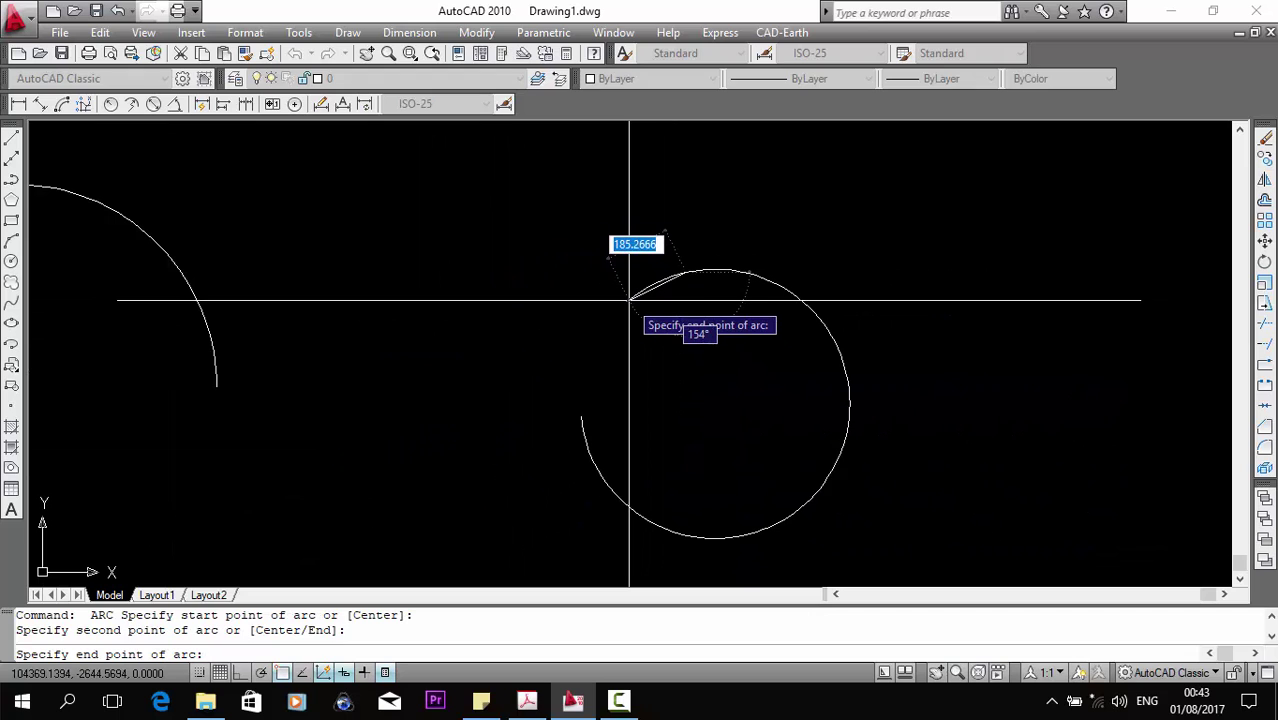
key(Escape)
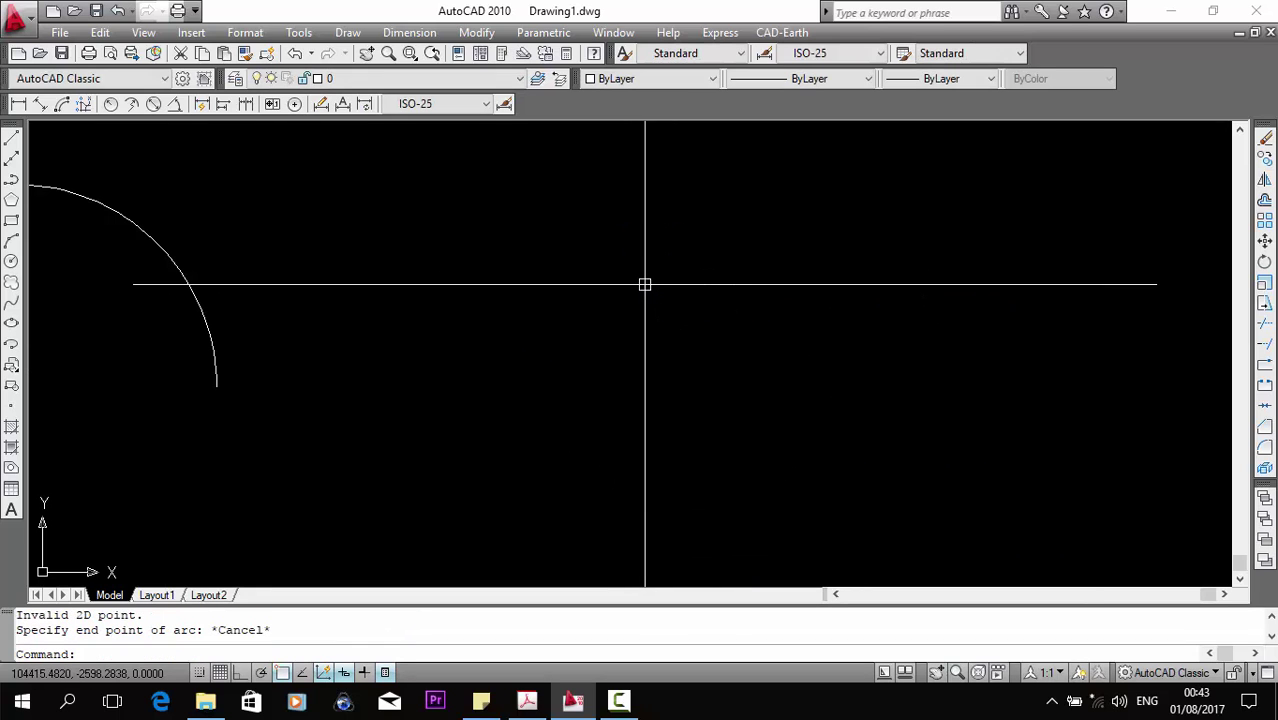
text(arc)
key(Return)
click(617, 365)
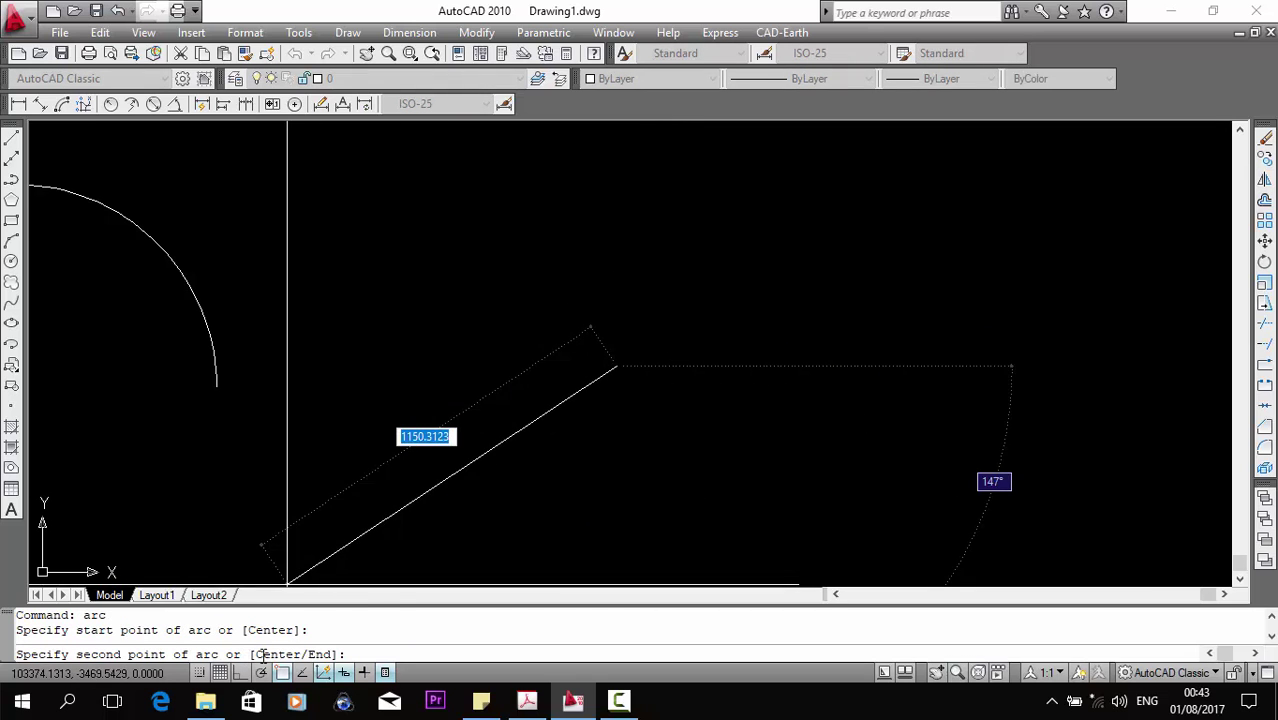
text(c)
key(Return)
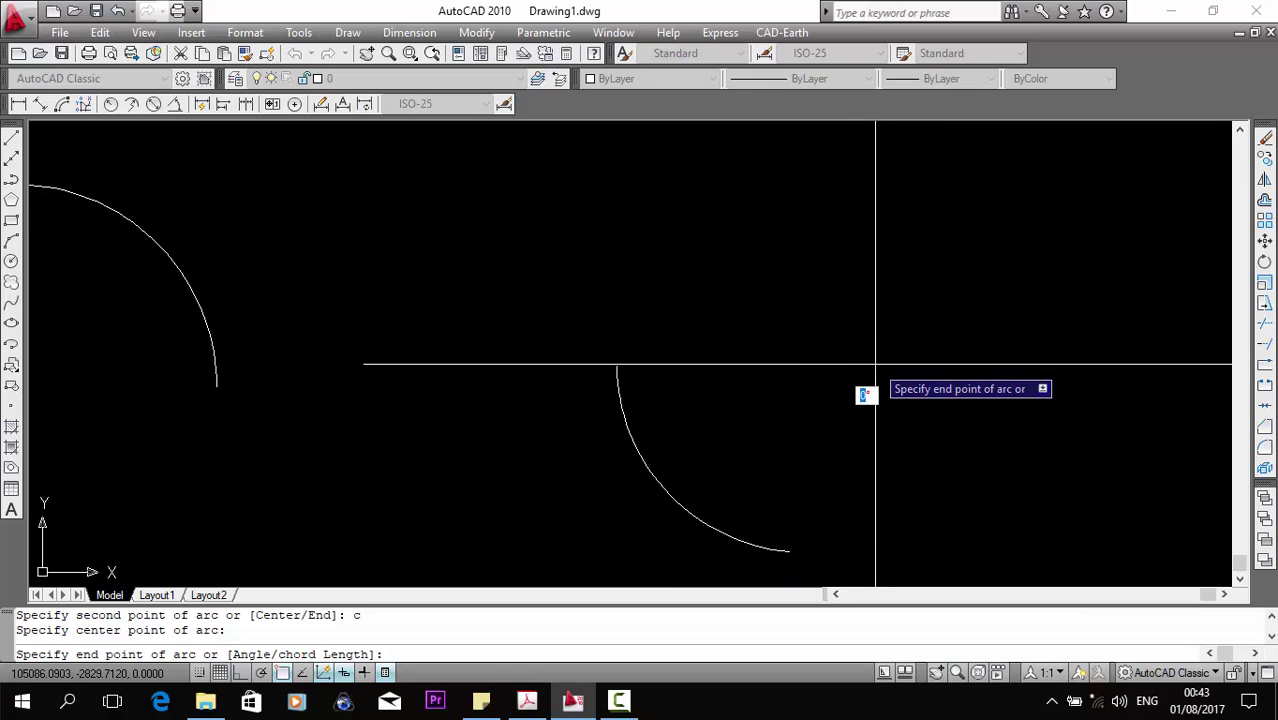
key(Escape)
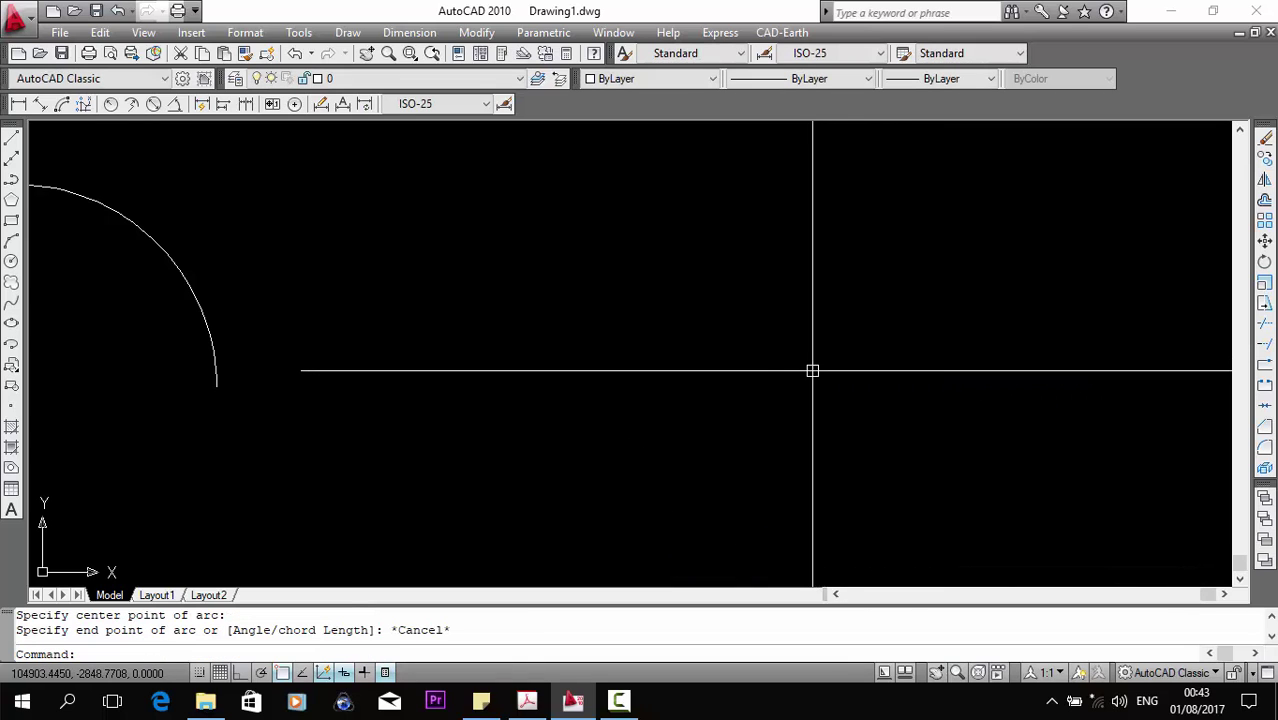
Draw an arc from a start point and centre with a 50° included angle, then select it to check.
text(arc)
key(Return)
click(650, 366)
text(c)
key(Return)
click(831, 312)
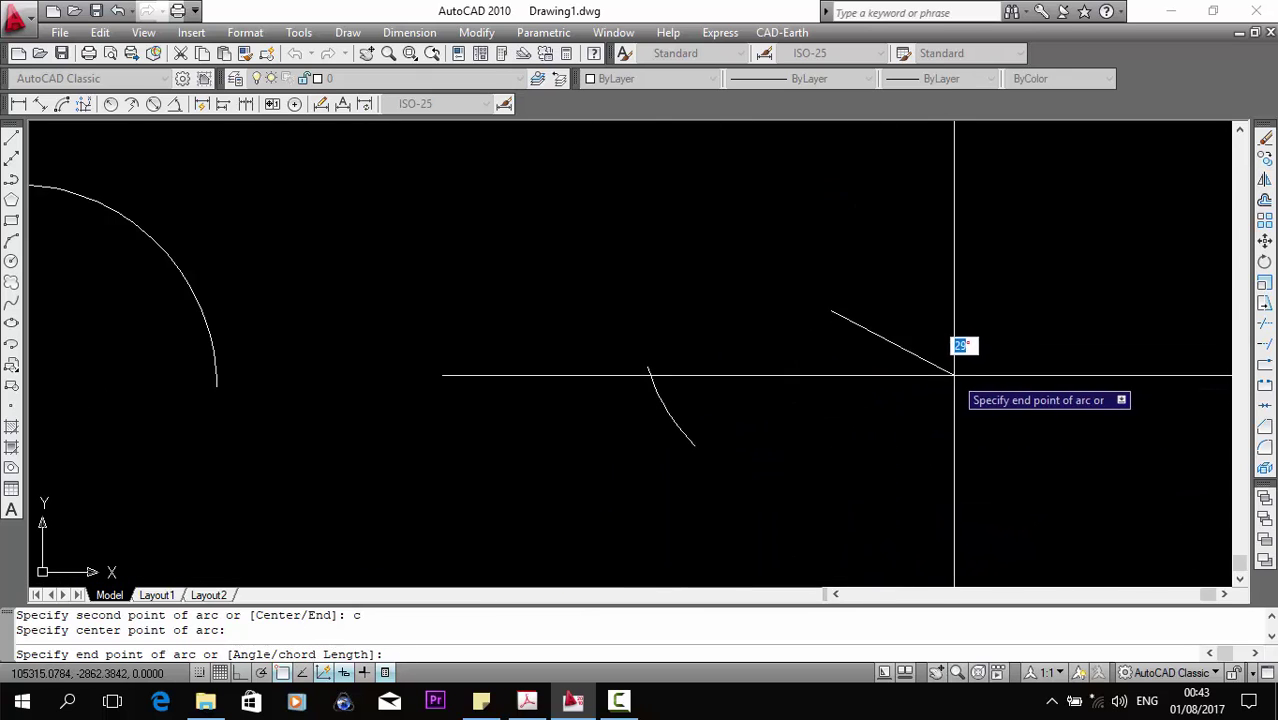
middle_drag(956, 367, 800, 372)
text(a)
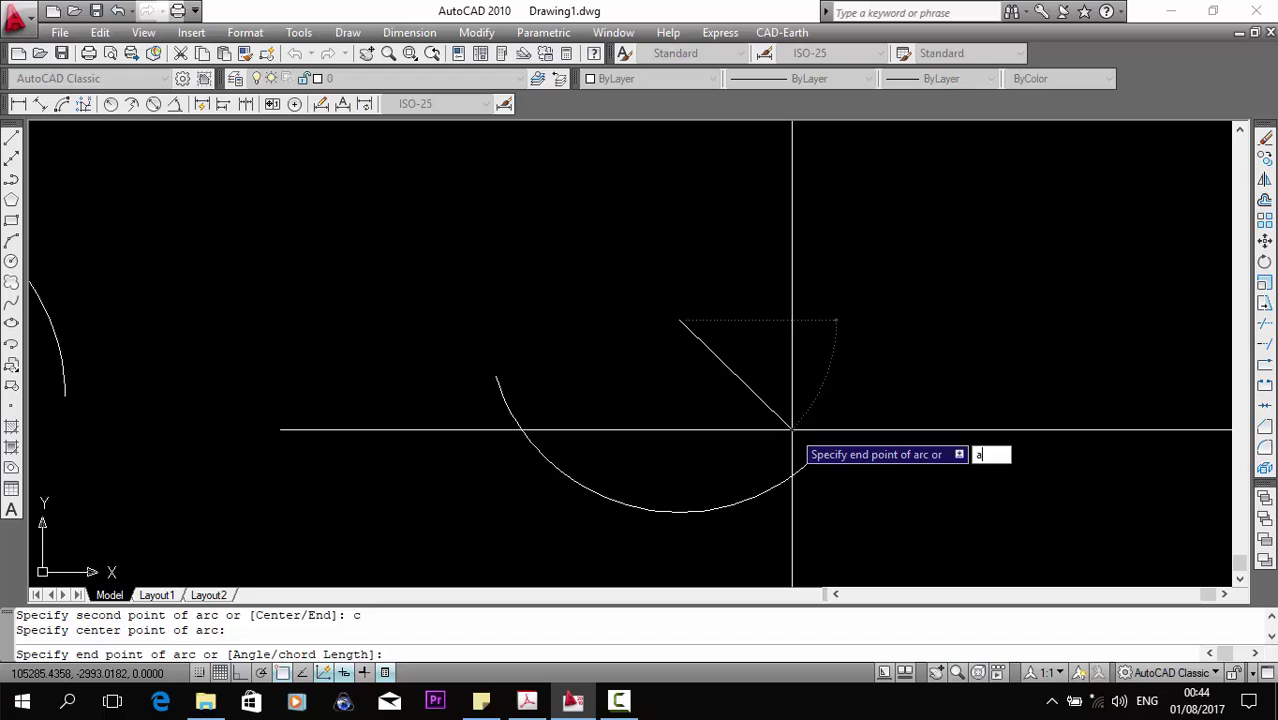
key(Return)
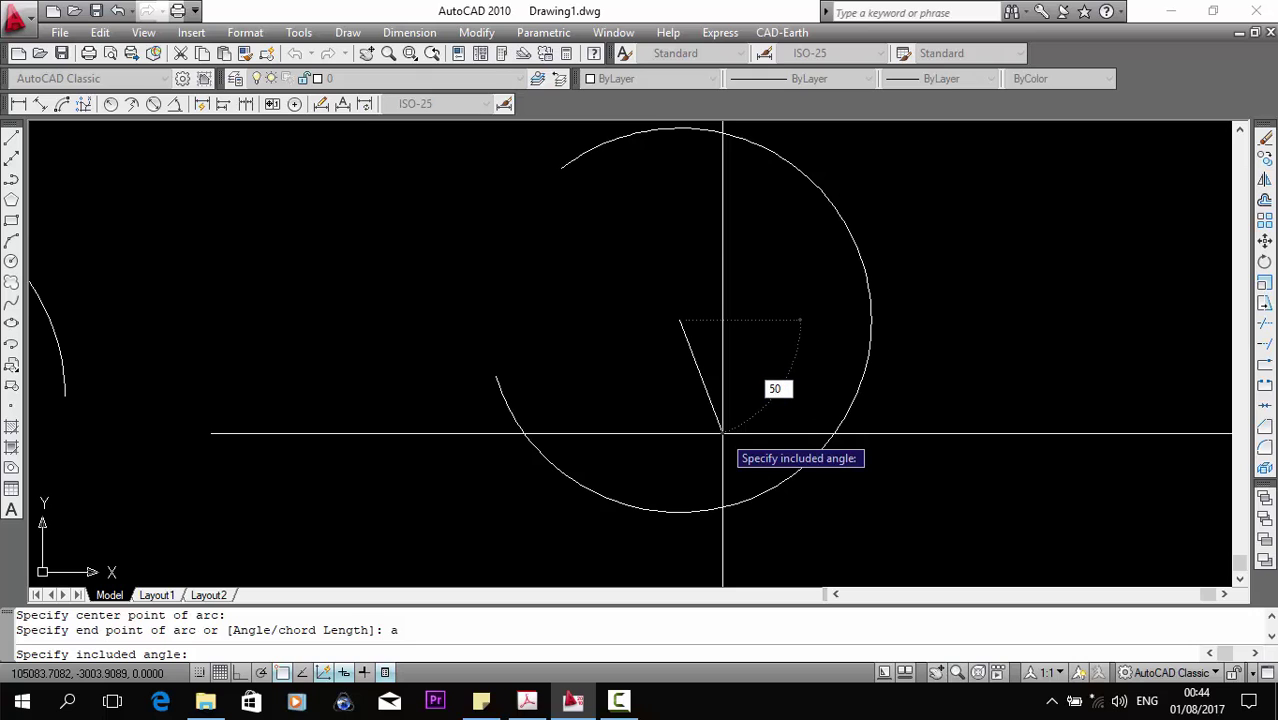
key(Return)
click(665, 434)
click(496, 494)
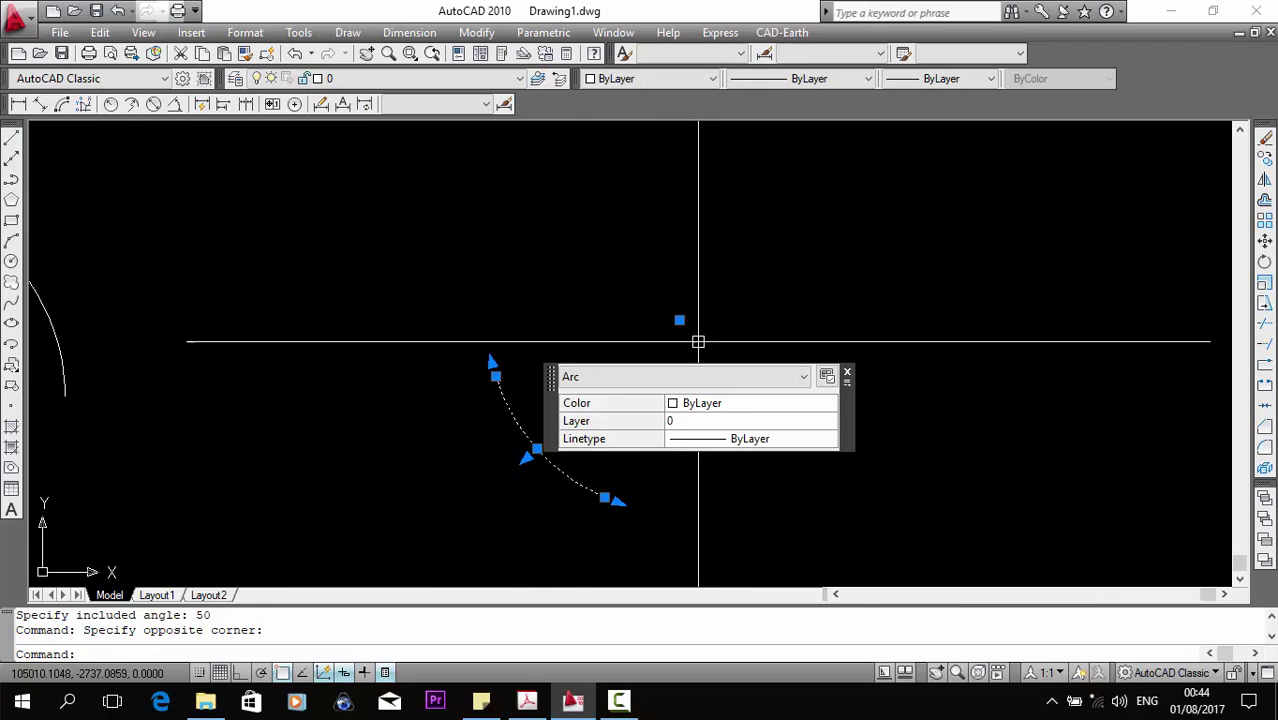
middle_drag(698, 342, 552, 287)
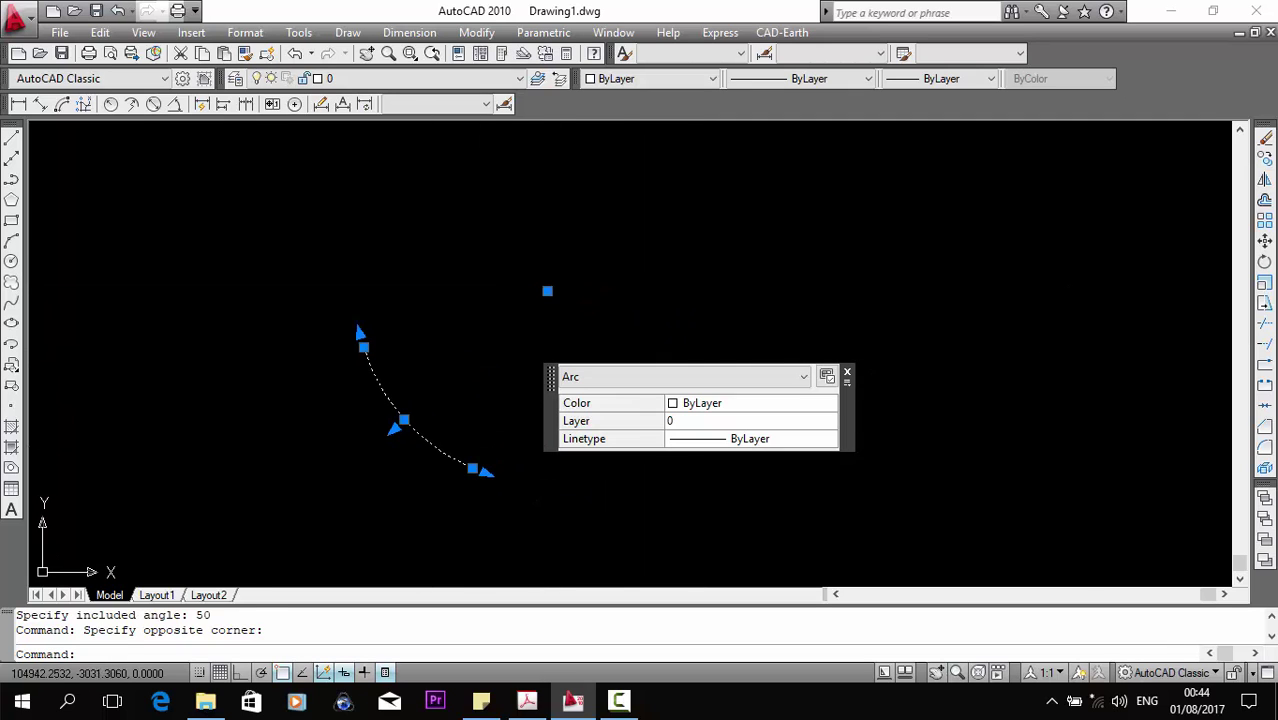
key(Escape)
middle_drag(652, 342, 569, 350)
Draw an arc from a start point and centre with a chord length of 600.
text(arc)
key(Return)
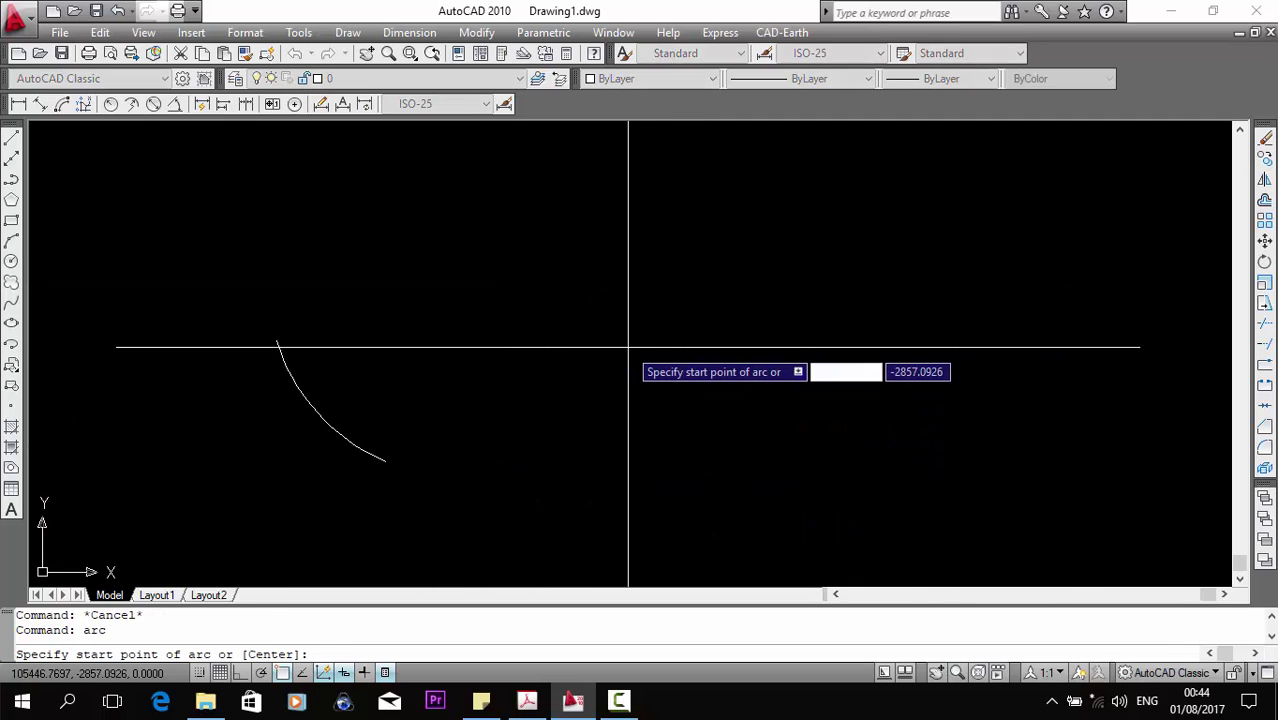
click(639, 341)
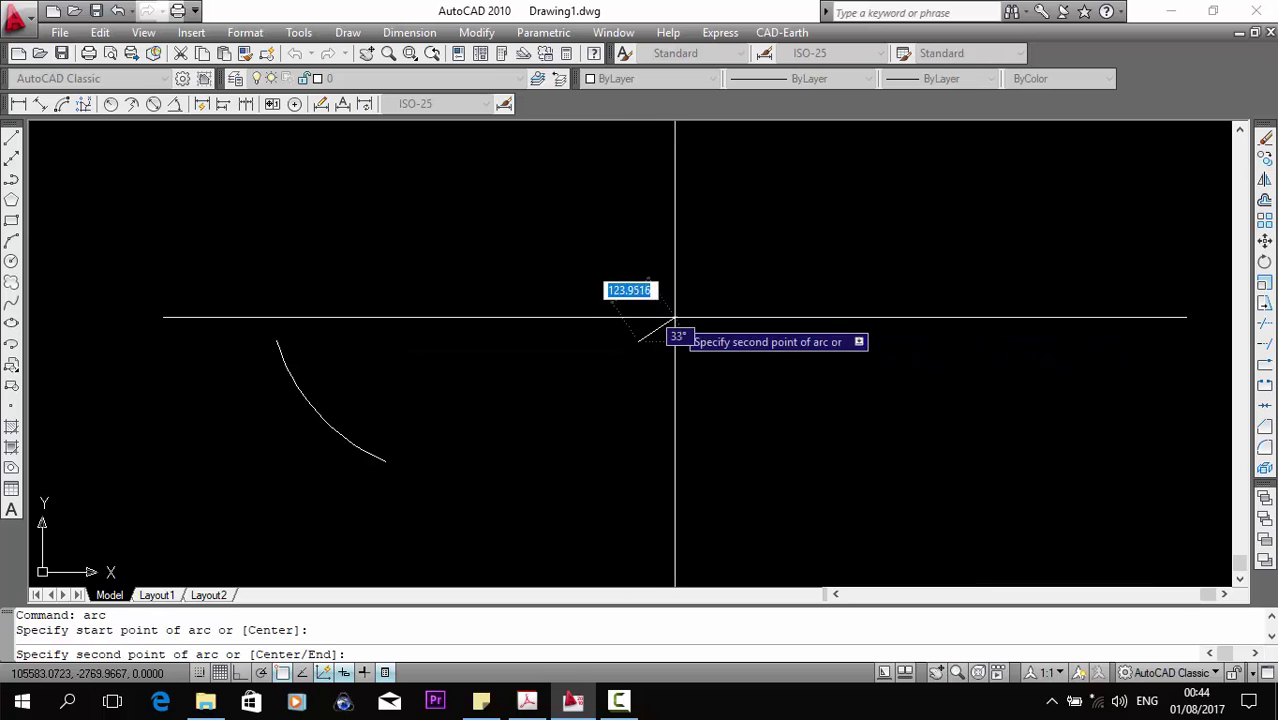
text(c)
key(Return)
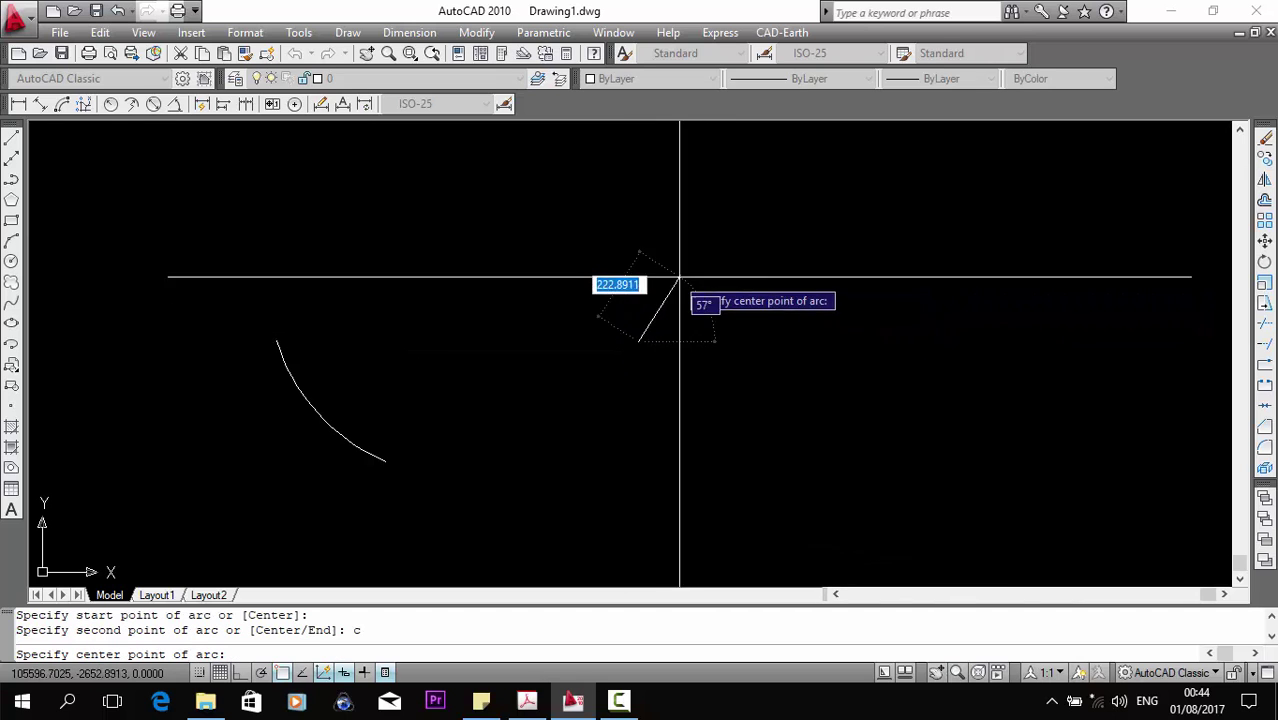
click(518, 402)
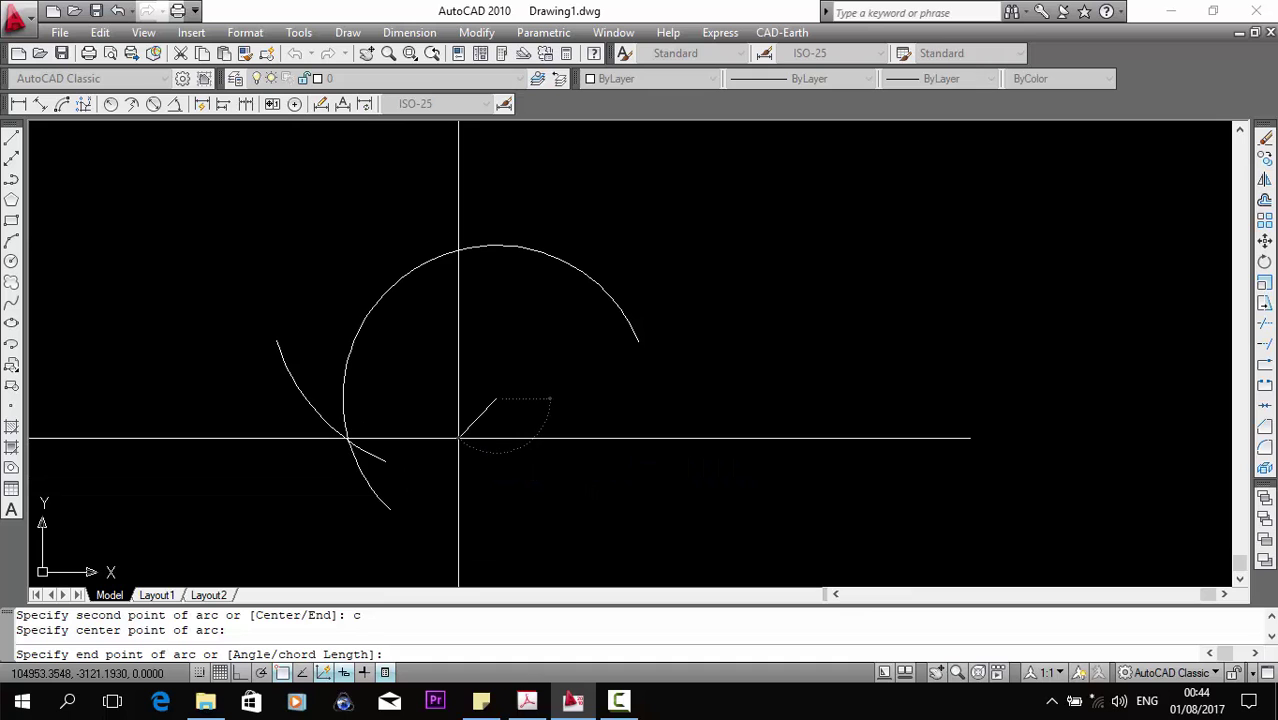
text(l)
key(Return)
scroll(470, 268, up, 3)
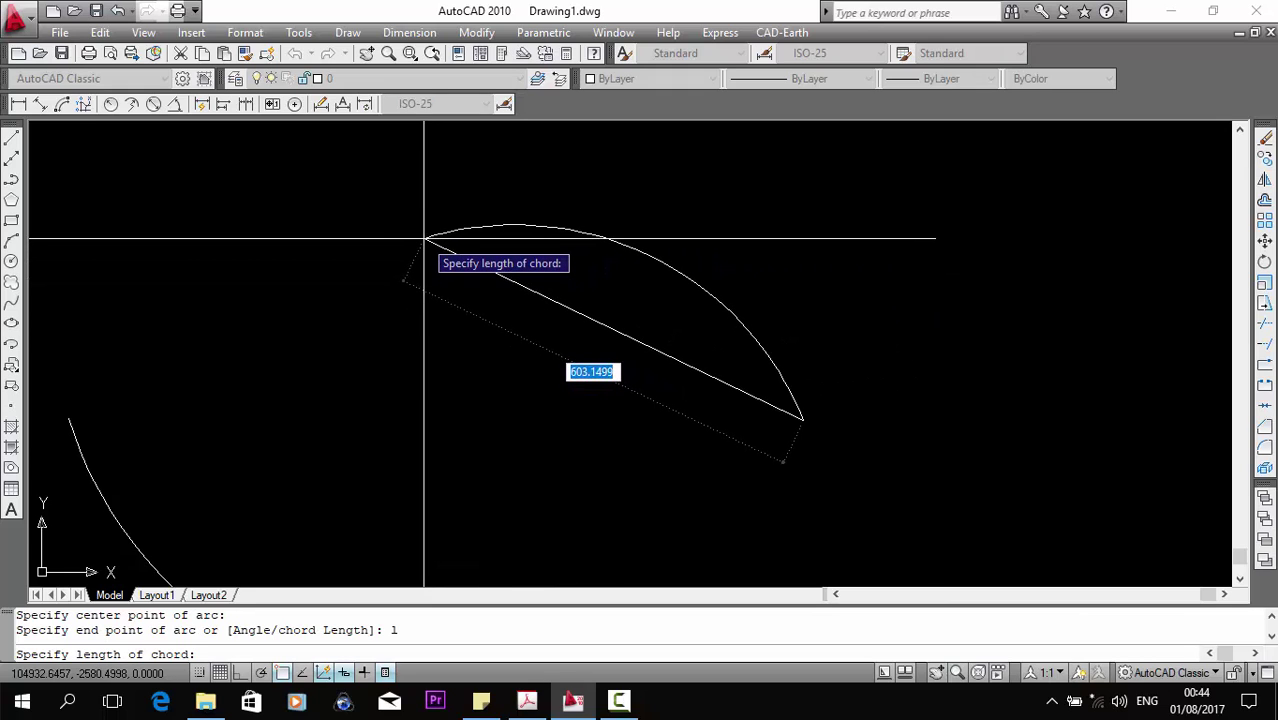
text(600)
key(Return)
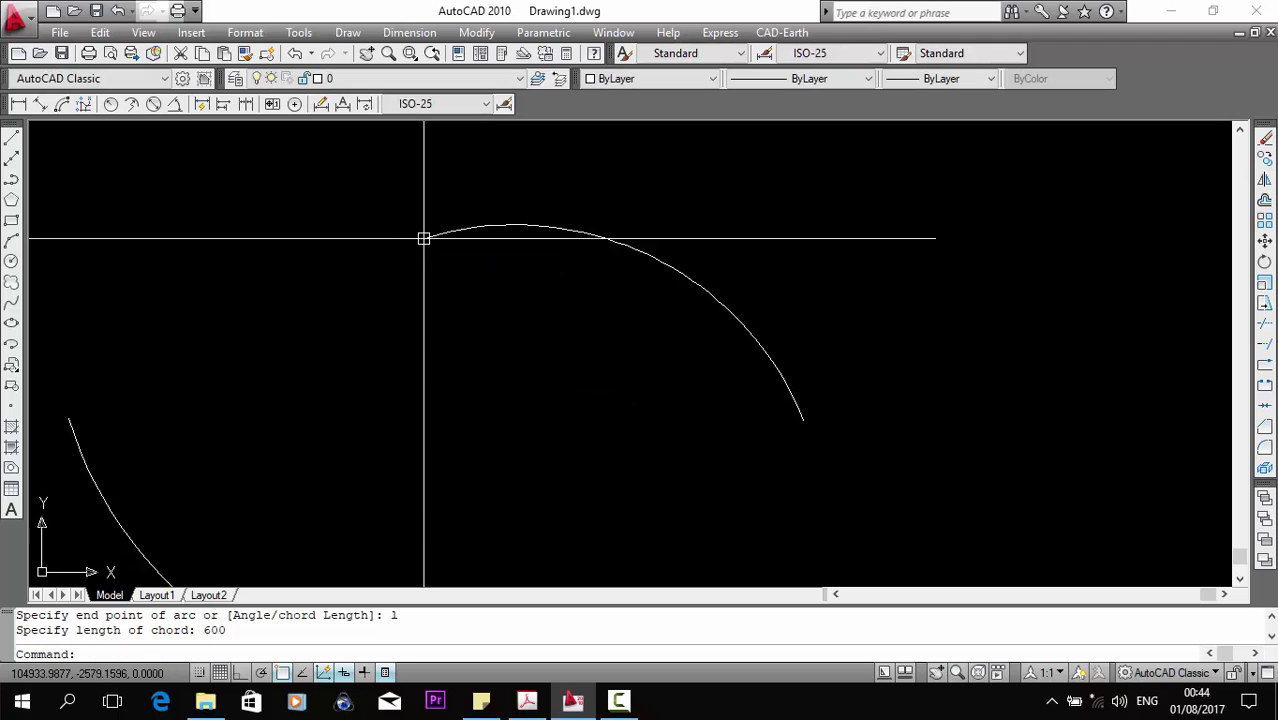
Start a line at the arc's left end, then cancel it.
text( l)
key(Return)
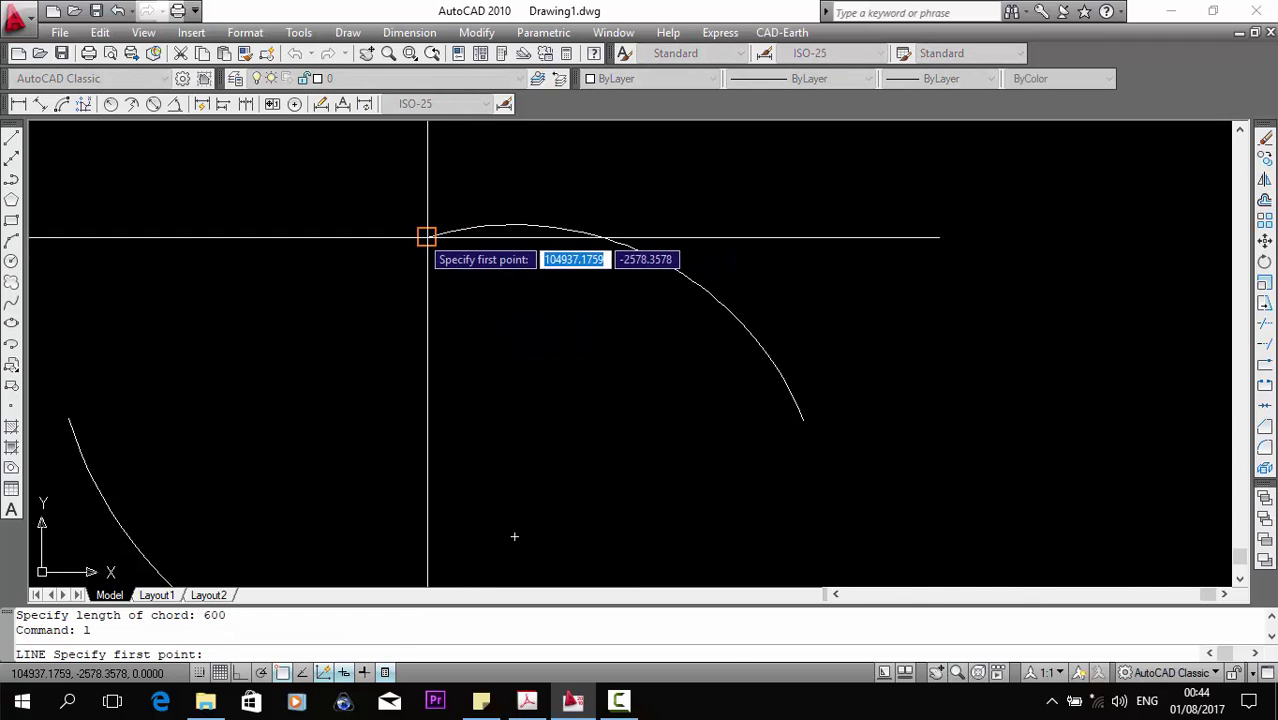
click(427, 237)
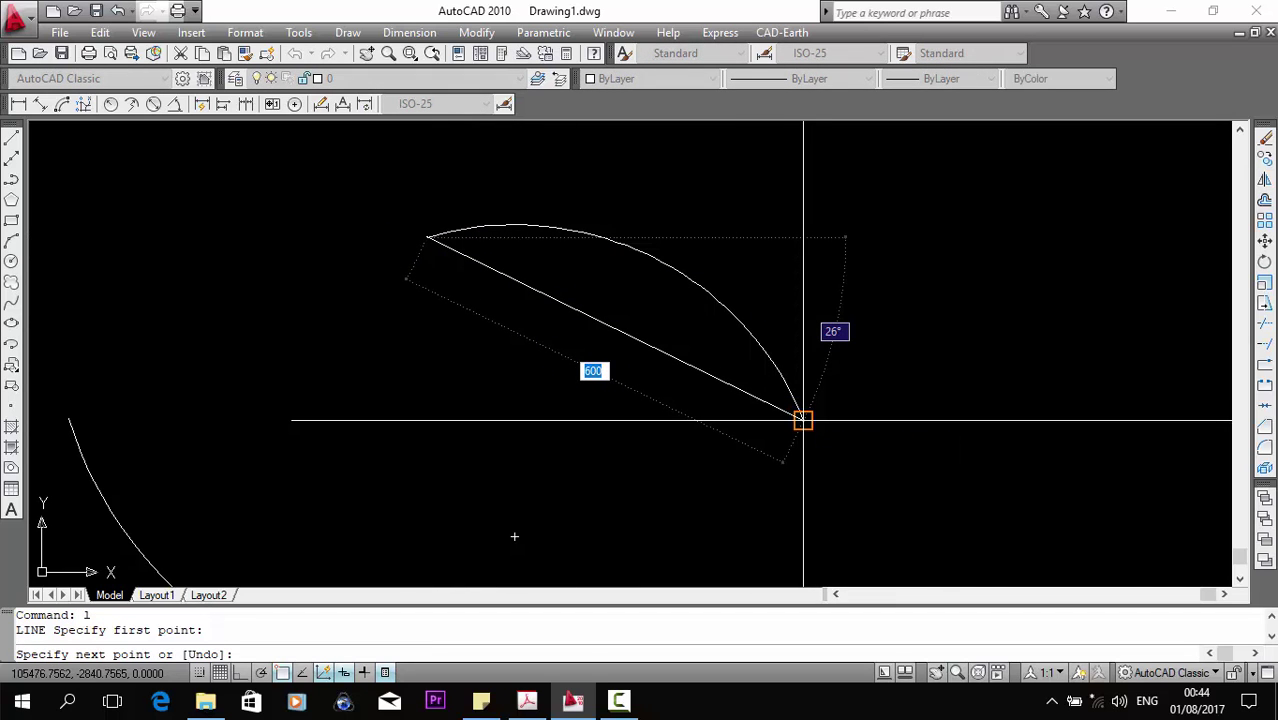
key(Escape)
scroll(808, 428, down, 3)
scroll(320, 266, up, 2)
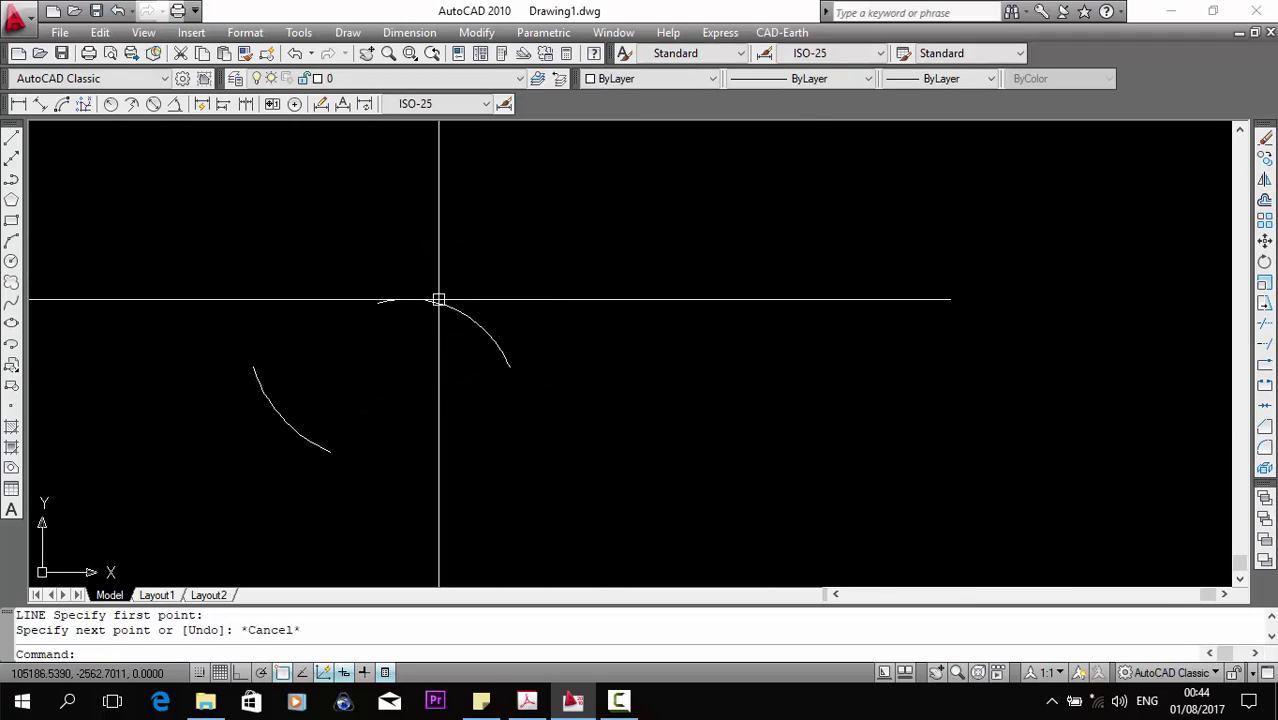
Draw a right-bulging arc from start and end points with a 90° included angle.
click(11, 240)
click(651, 345)
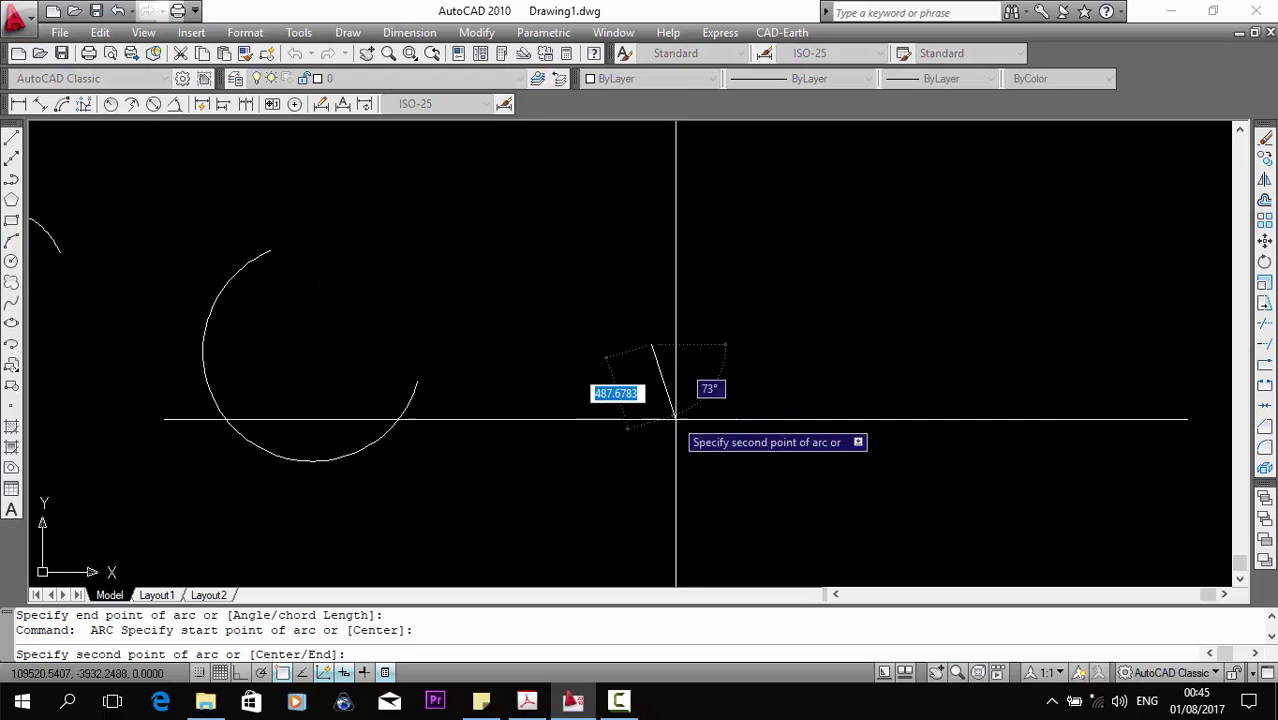
text(e)
key(Return)
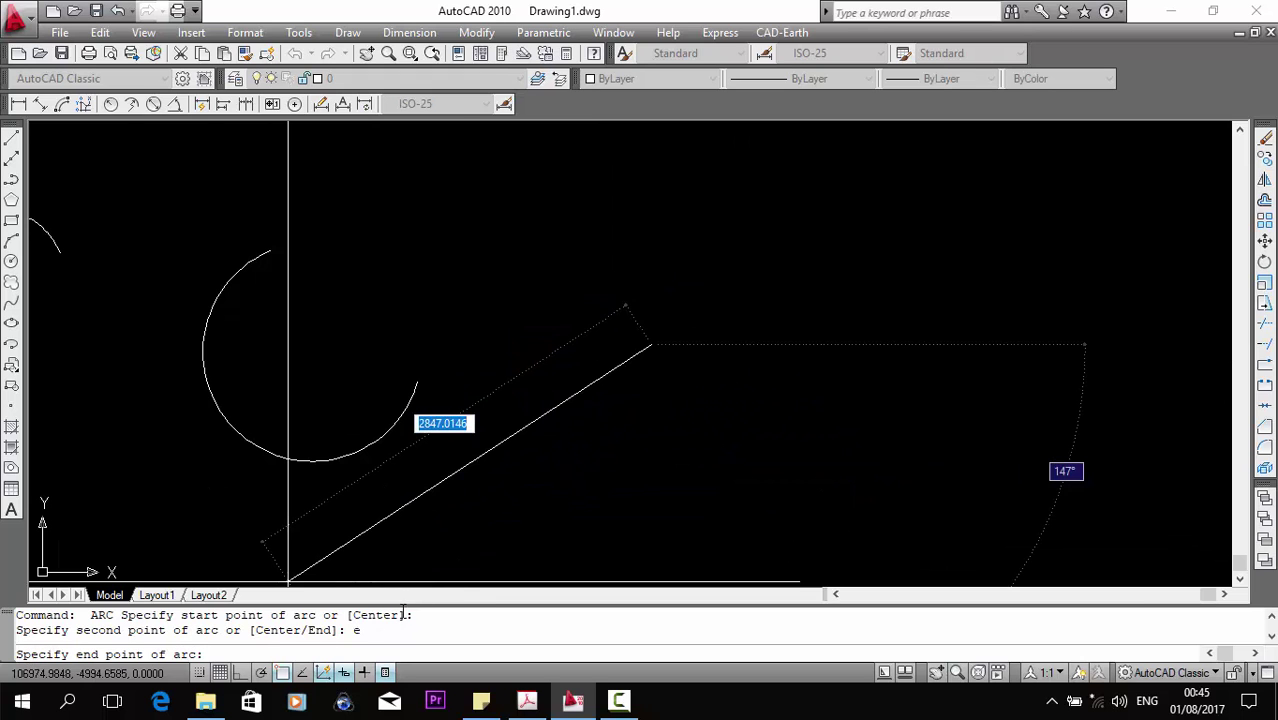
middle_drag(717, 224, 707, 286)
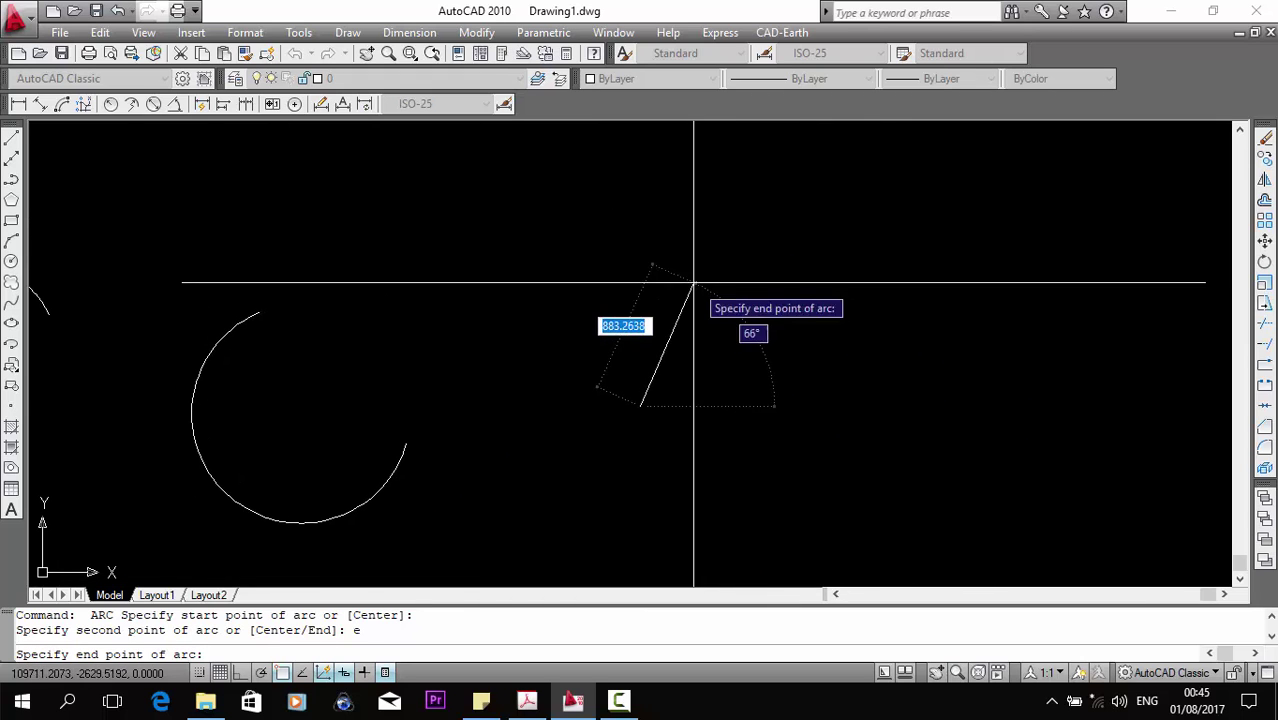
key(F8)
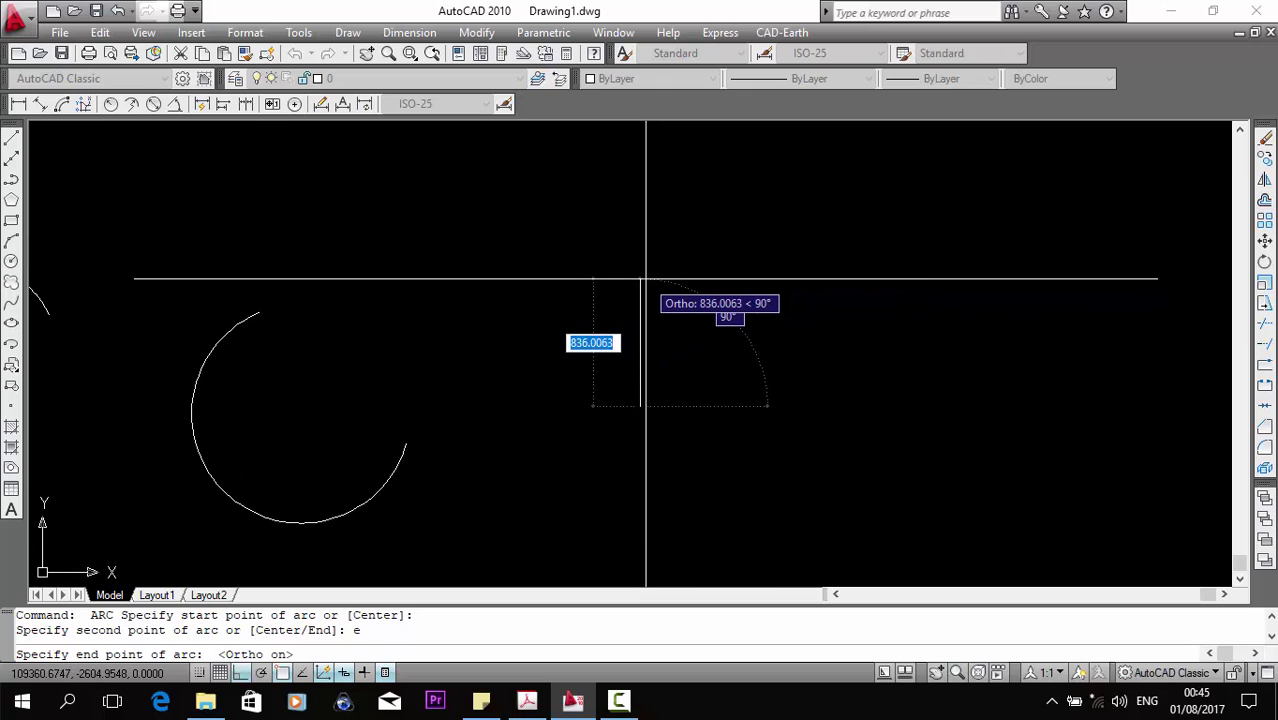
click(644, 289)
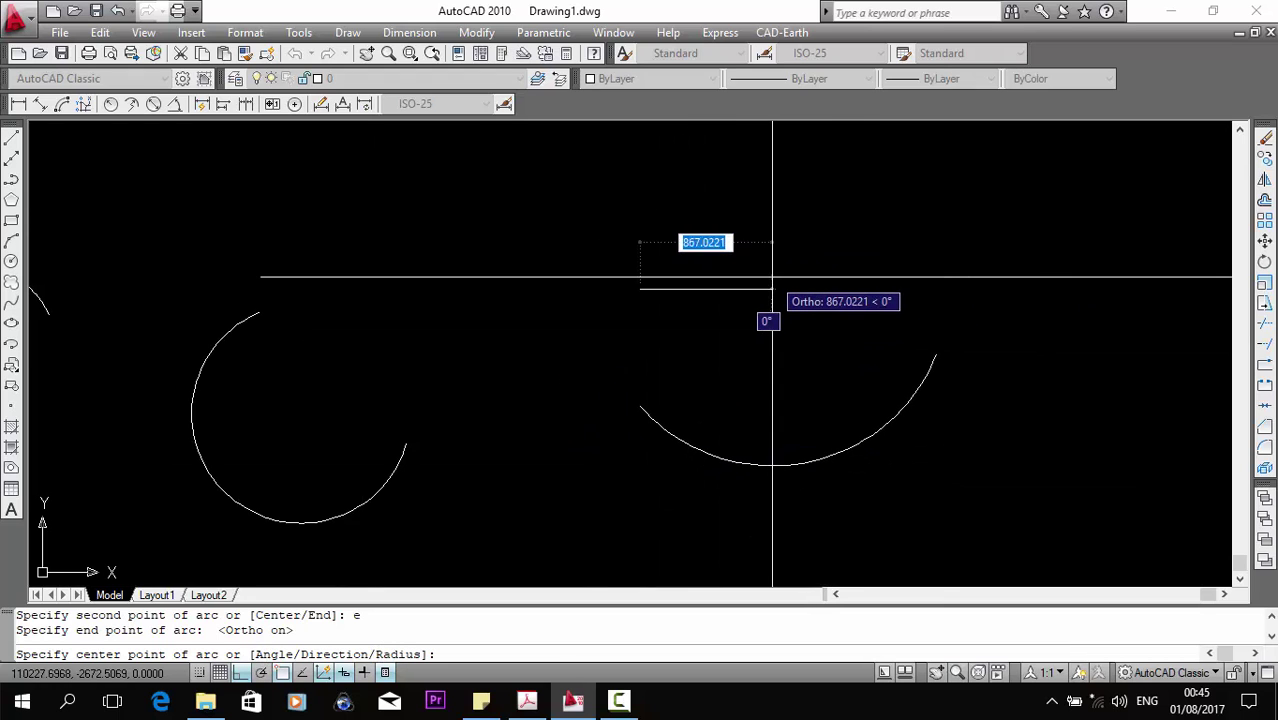
key(Return)
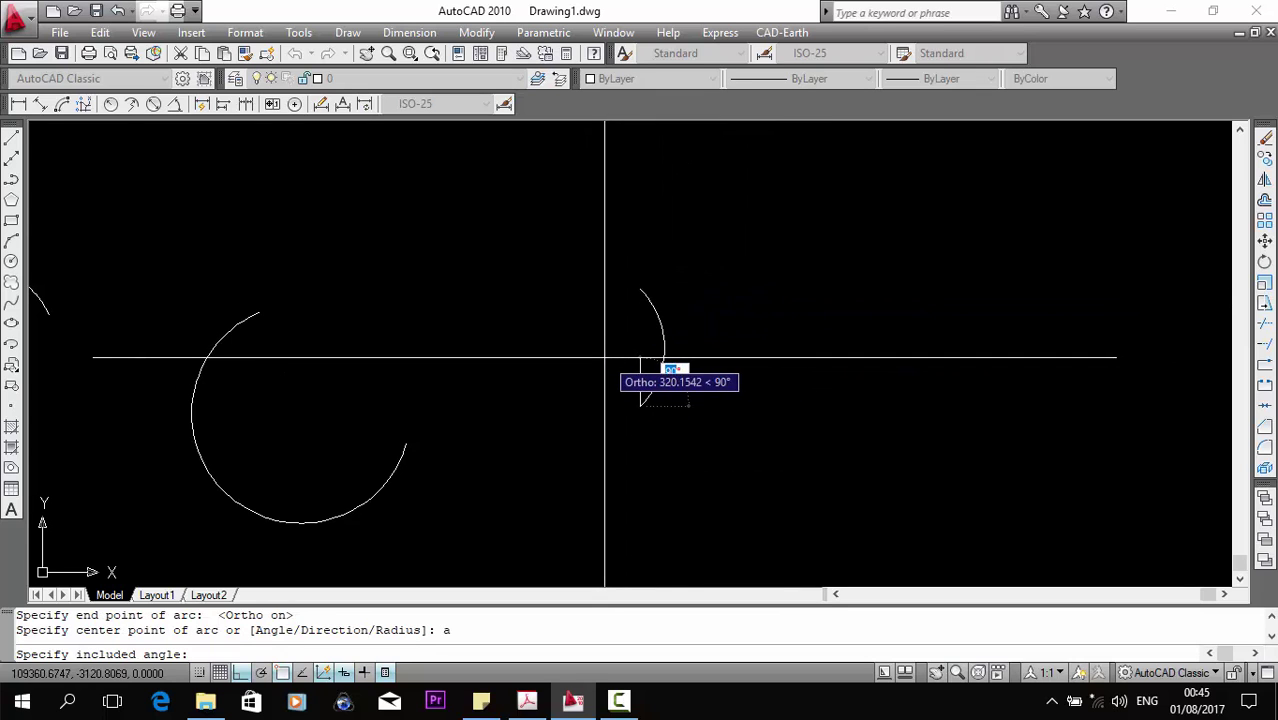
key(F8)
scroll(573, 343, up, 2)
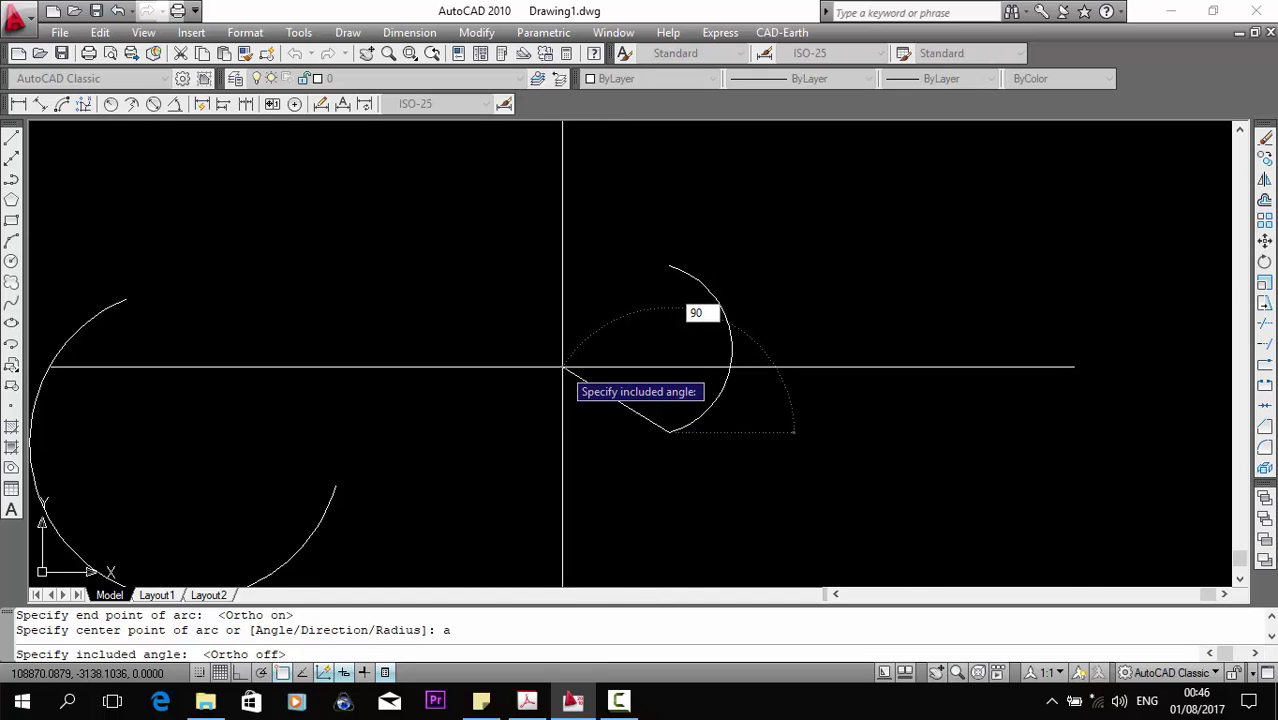
key(Return)
Select the finished 90° arc, then pan to make room for the next arc.
click(688, 297)
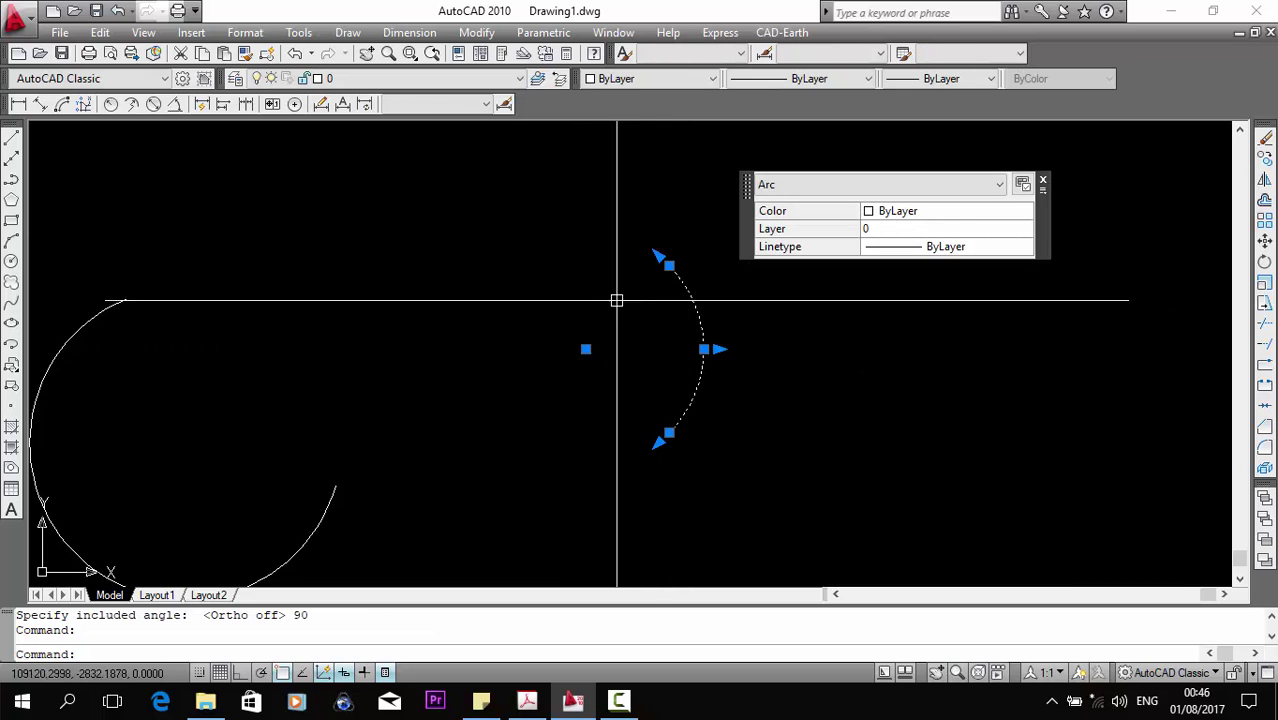
middle_drag(585, 349, 673, 433)
key(Escape)
middle_drag(733, 405, 648, 398)
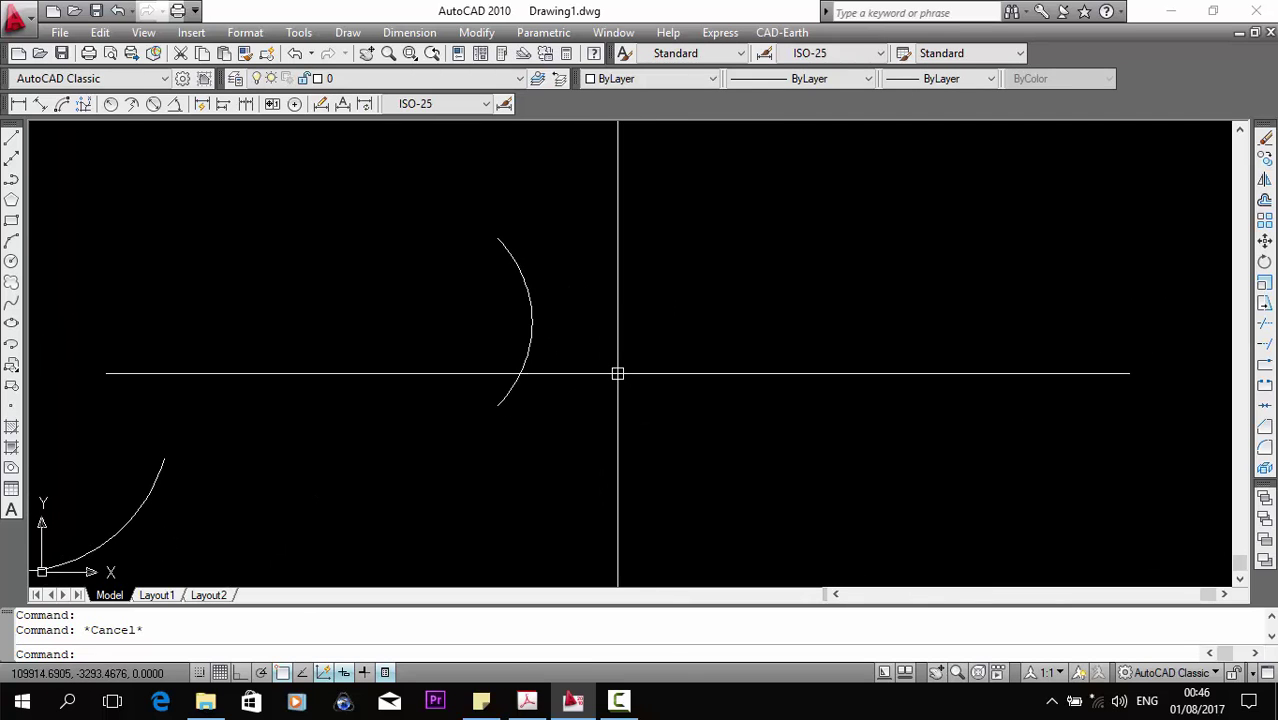
text(arc)
Draw an arc from start and end points with a 45° start tangent direction.
key(Return)
click(762, 354)
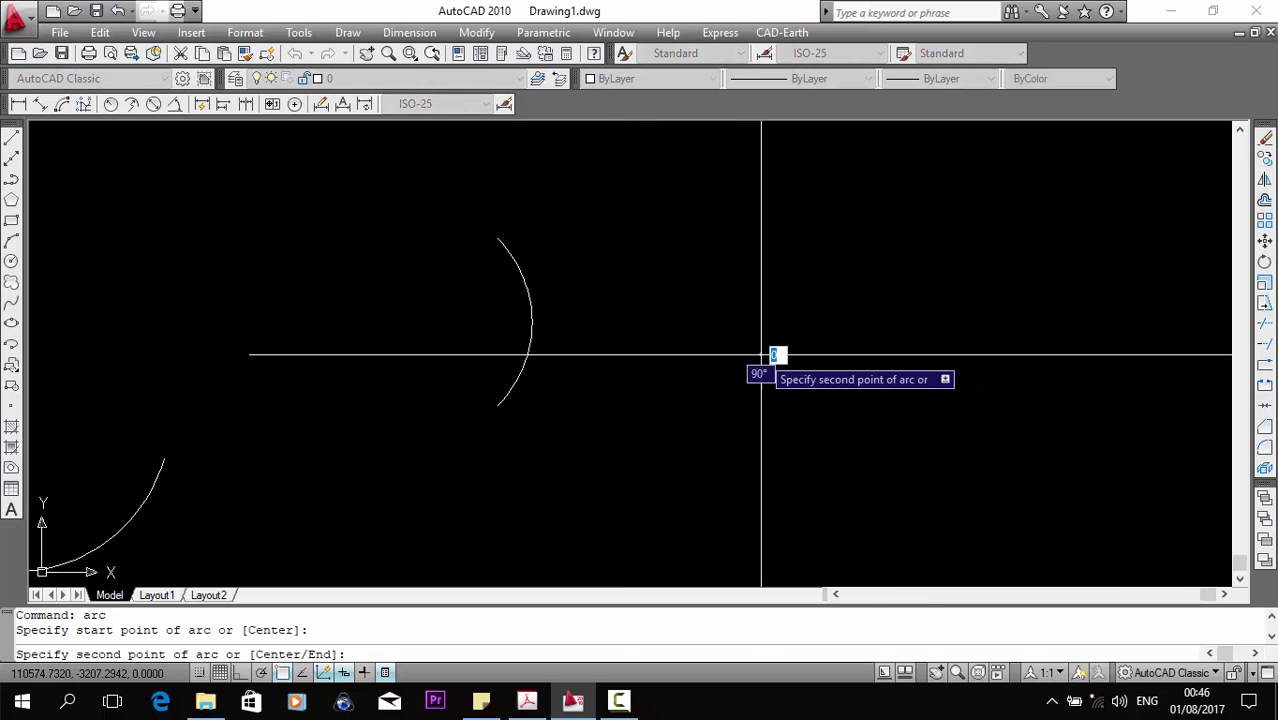
text(e)
key(Return)
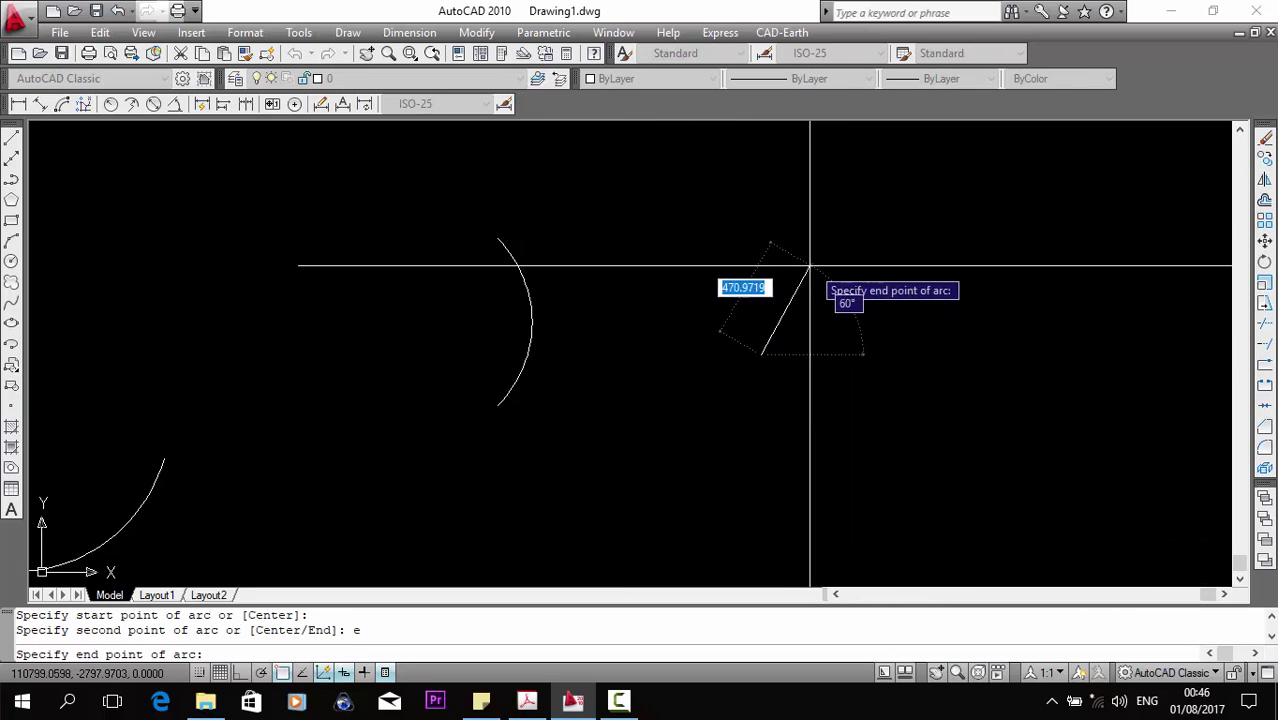
click(781, 227)
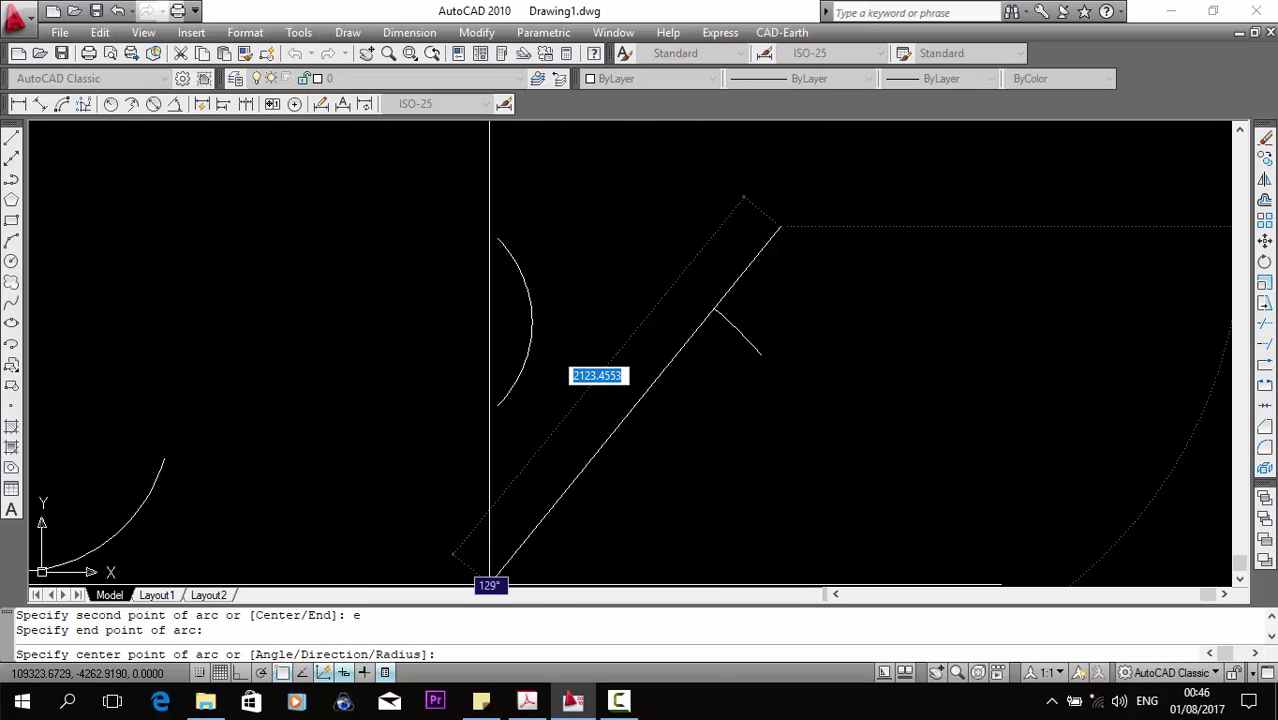
scroll(489, 580, down, 2)
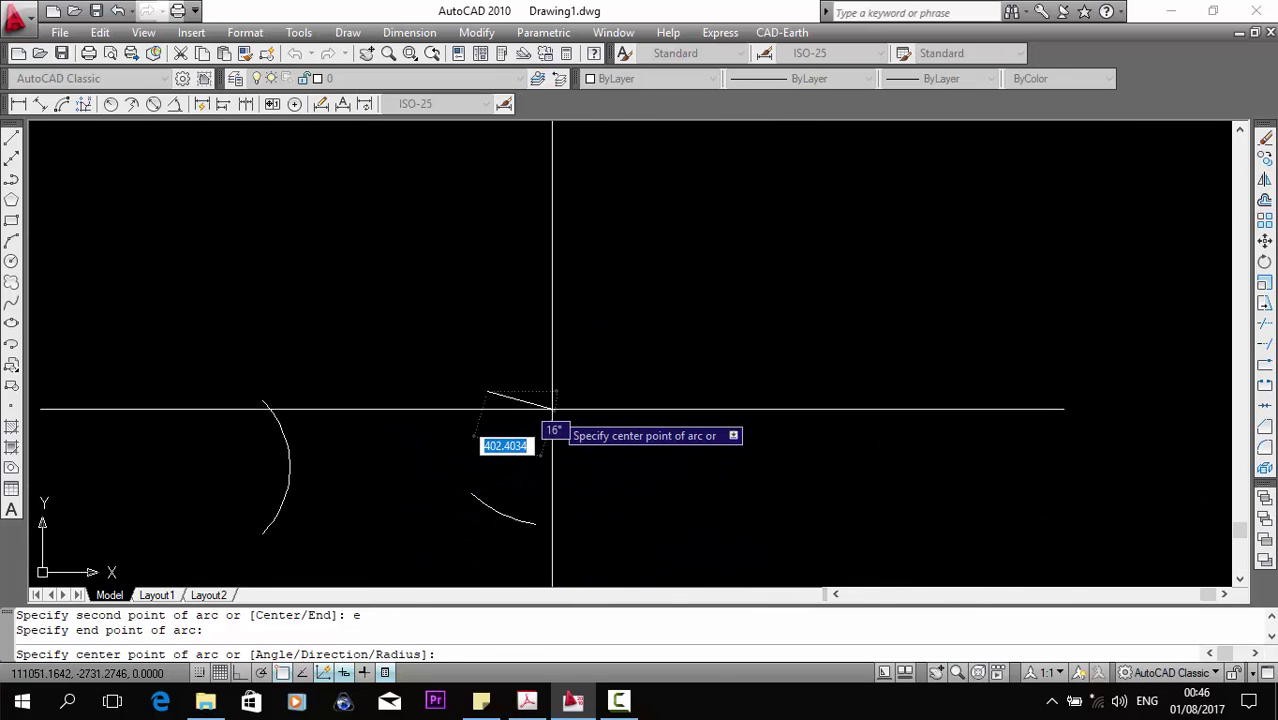
text(d)
key(Return)
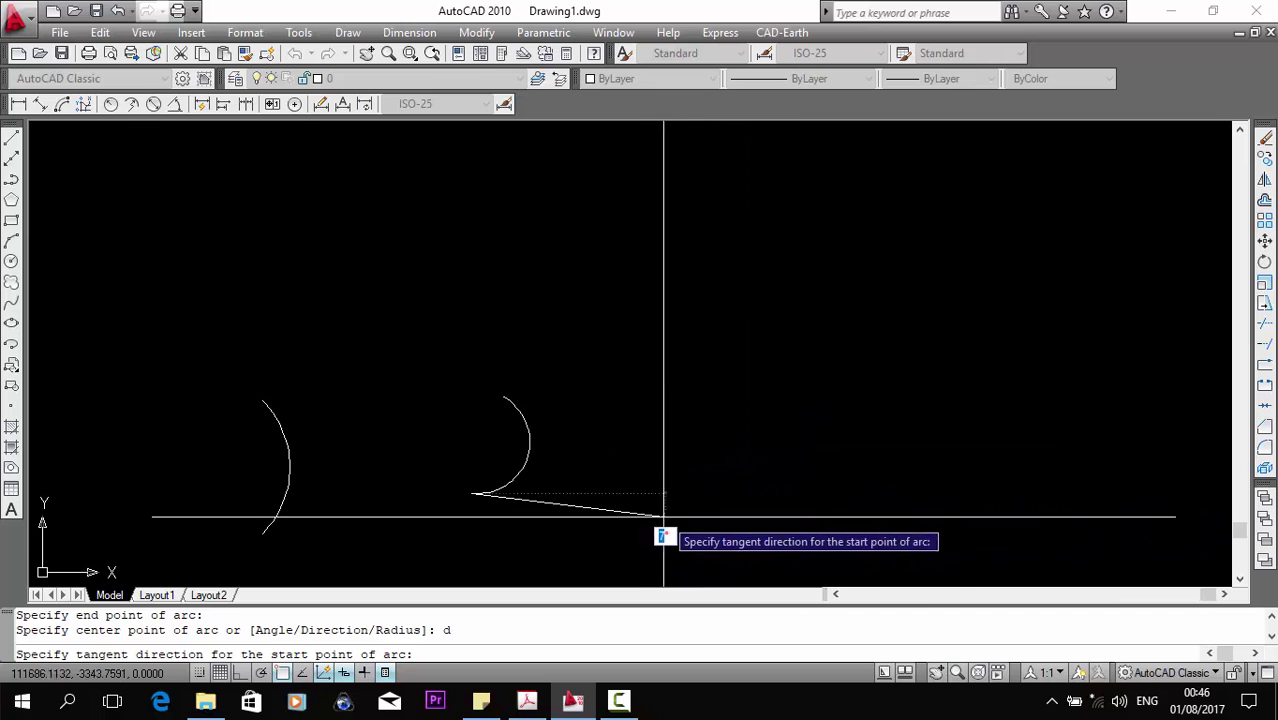
middle_drag(784, 493, 730, 384)
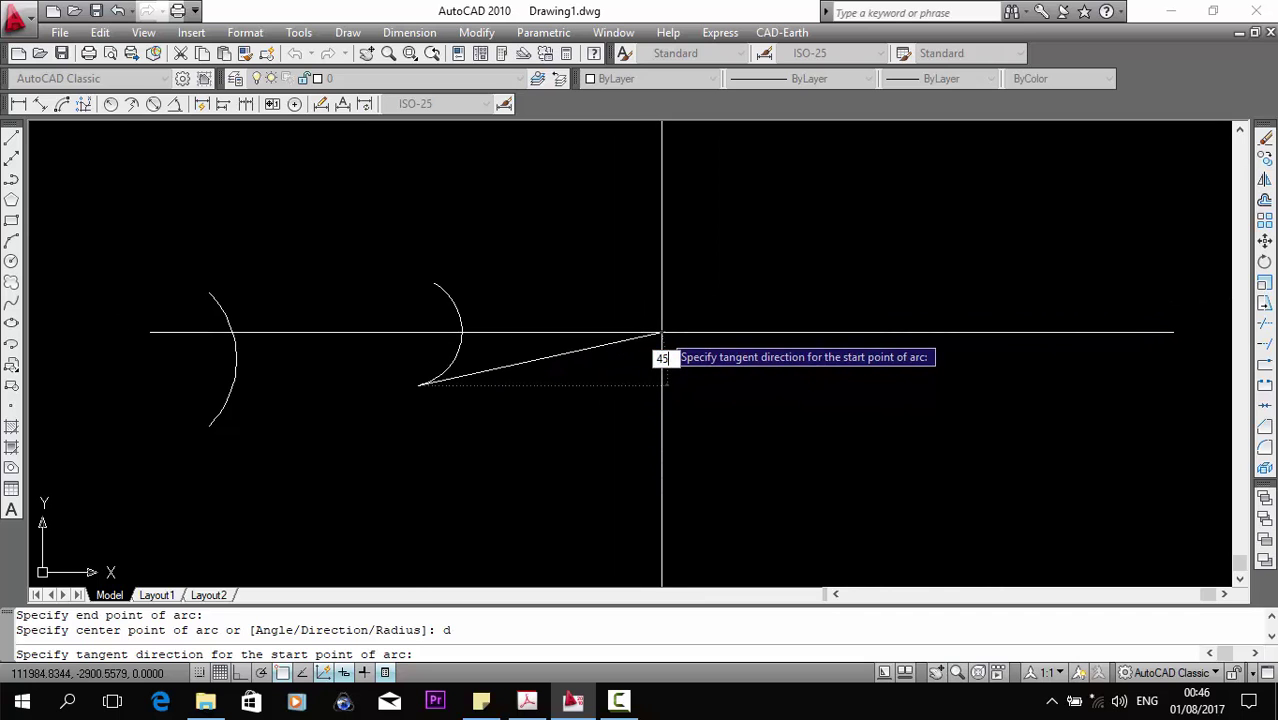
key(Return)
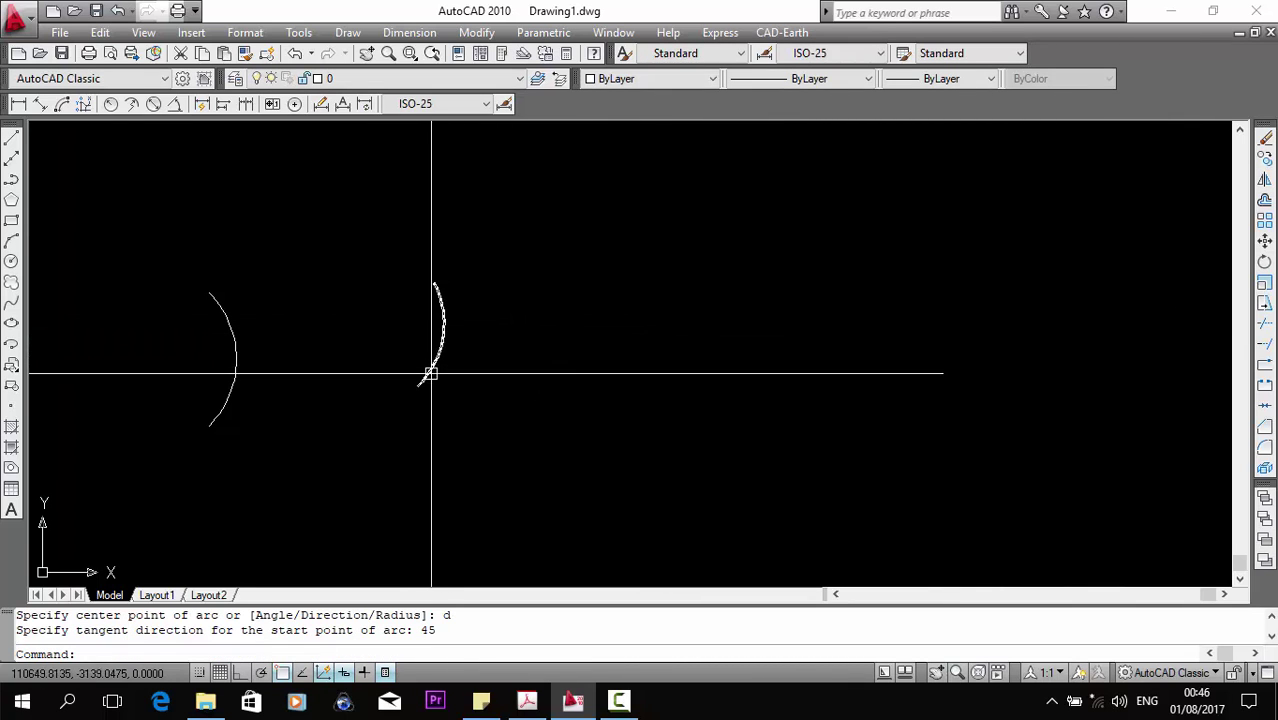
Begin a straight line at the new arc's end.
text(l)
key(Return)
click(420, 383)
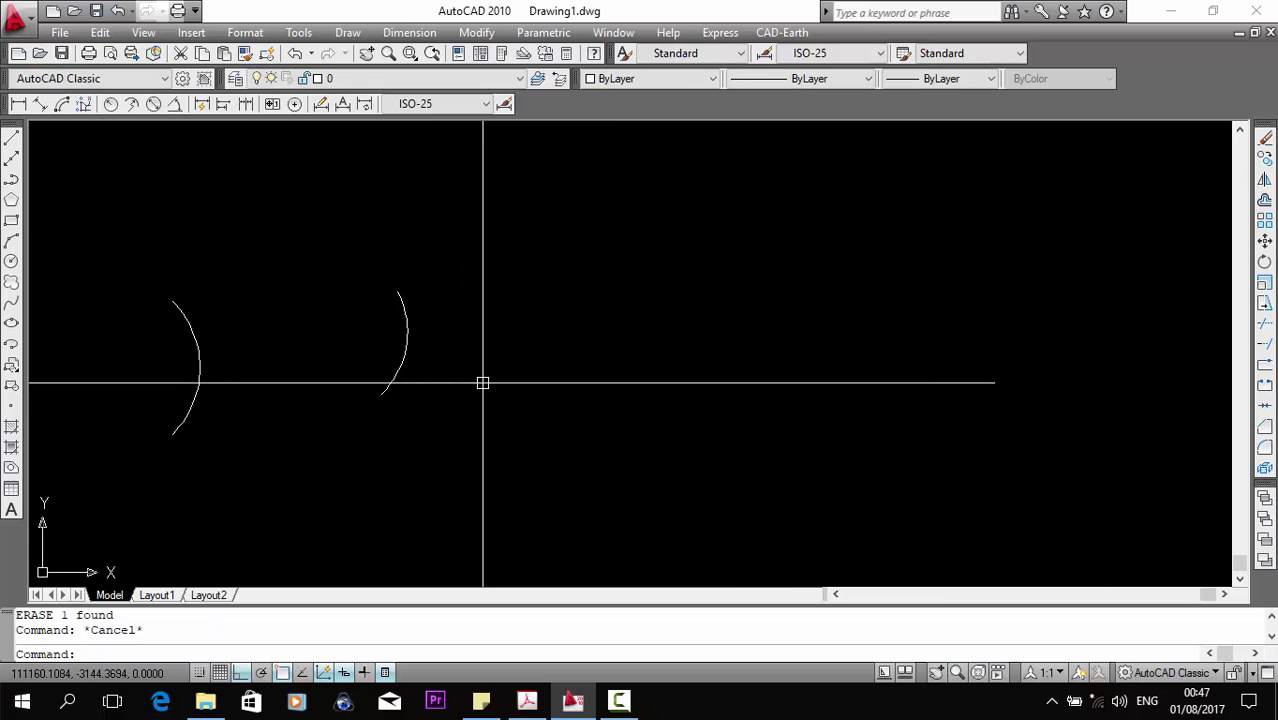
text(arc)
Attempt a start-end-radius arc with the end straight above the start, then cancel it.
key(Return)
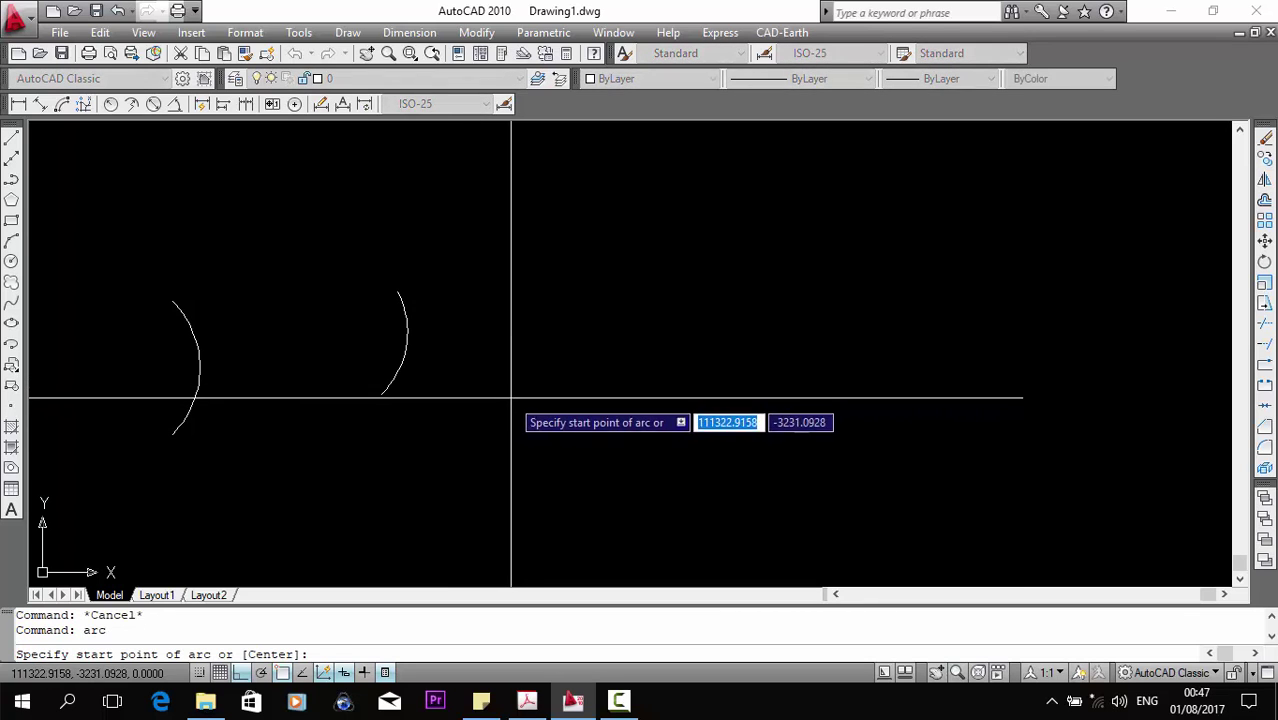
click(512, 396)
text(e)
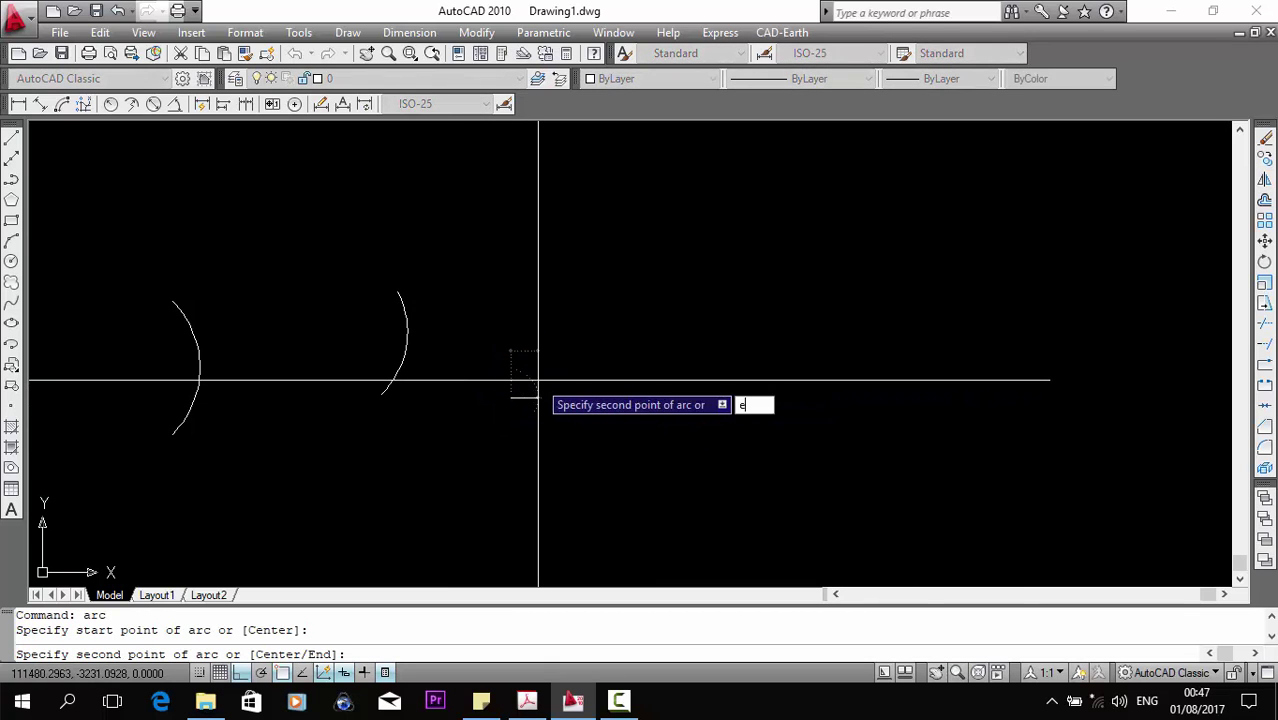
key(Return)
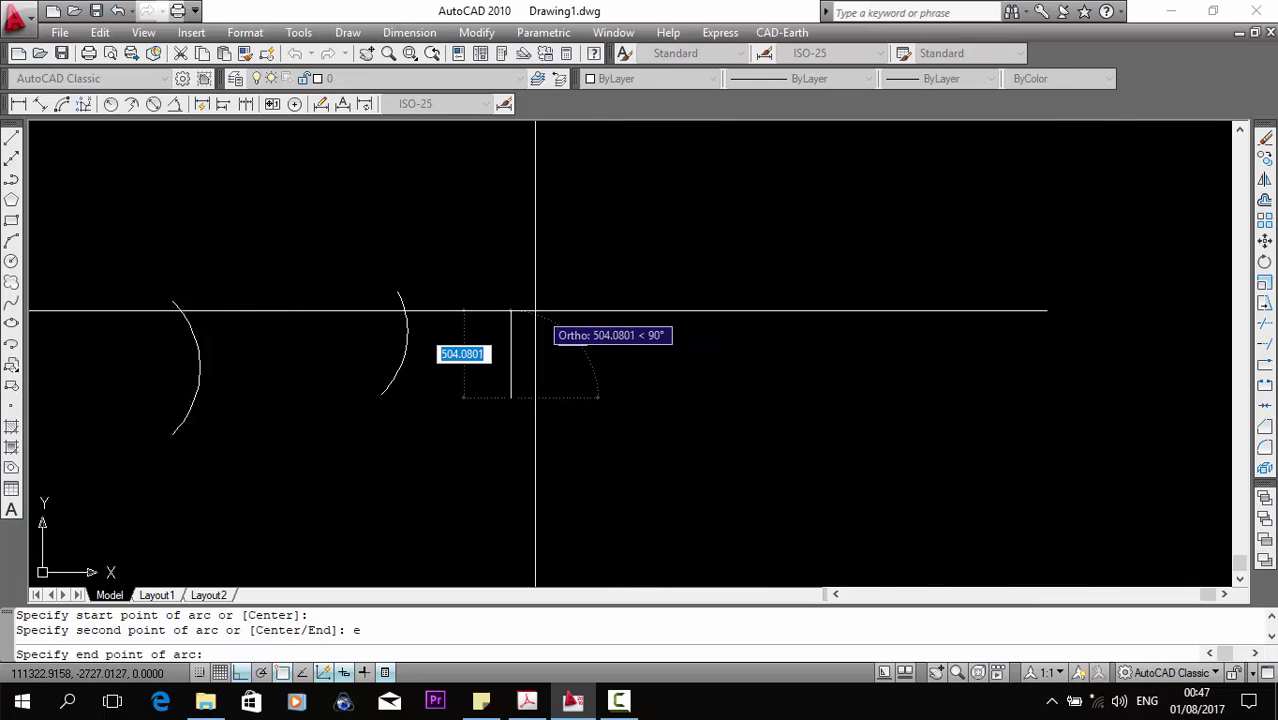
click(522, 296)
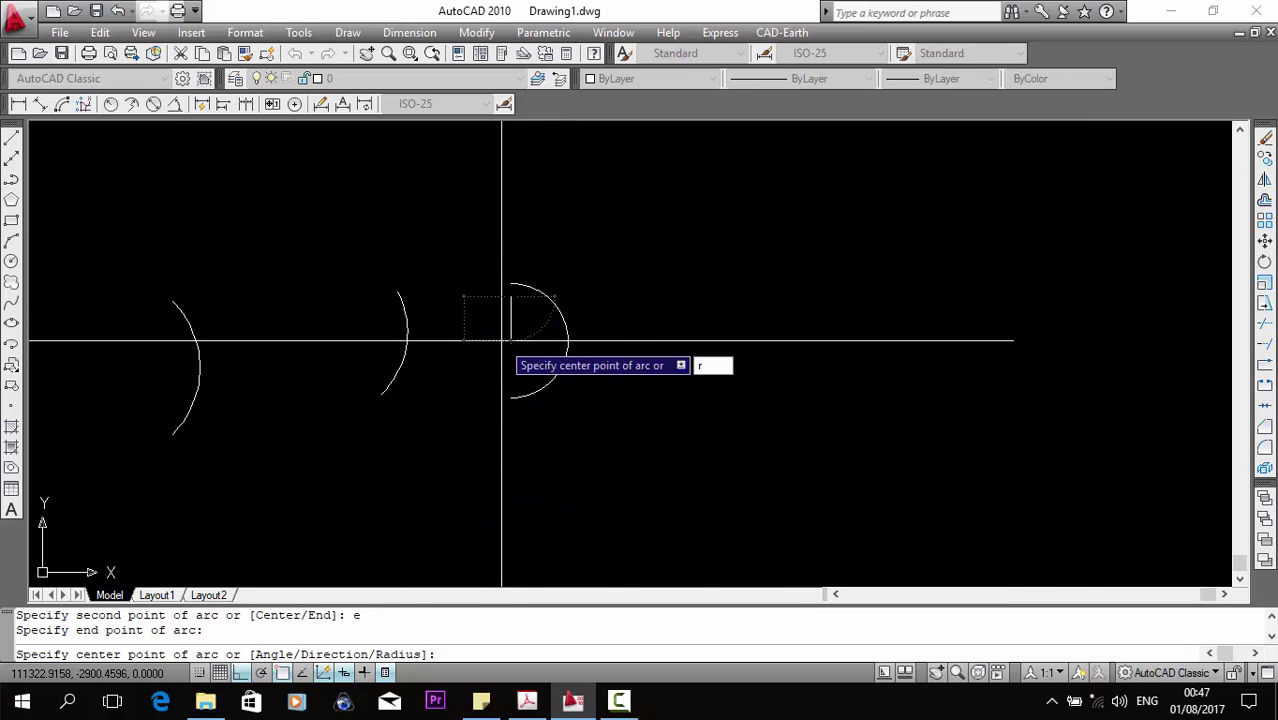
key(Return)
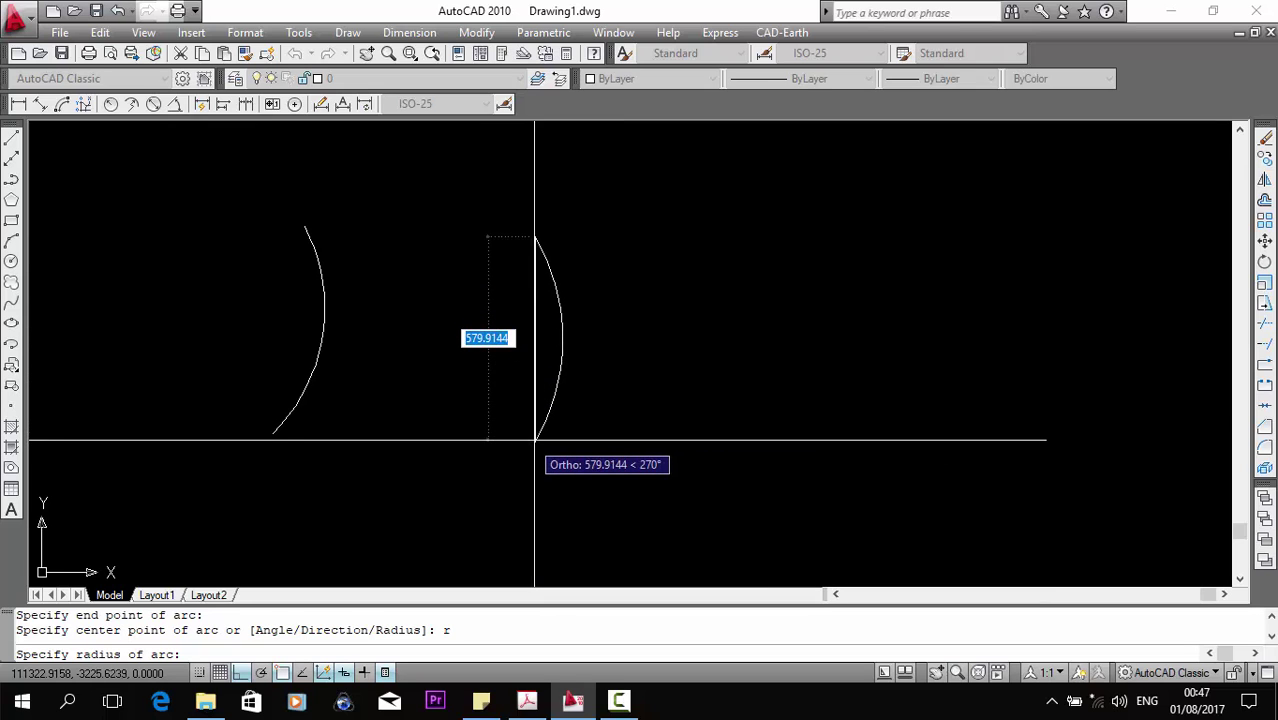
key(Escape)
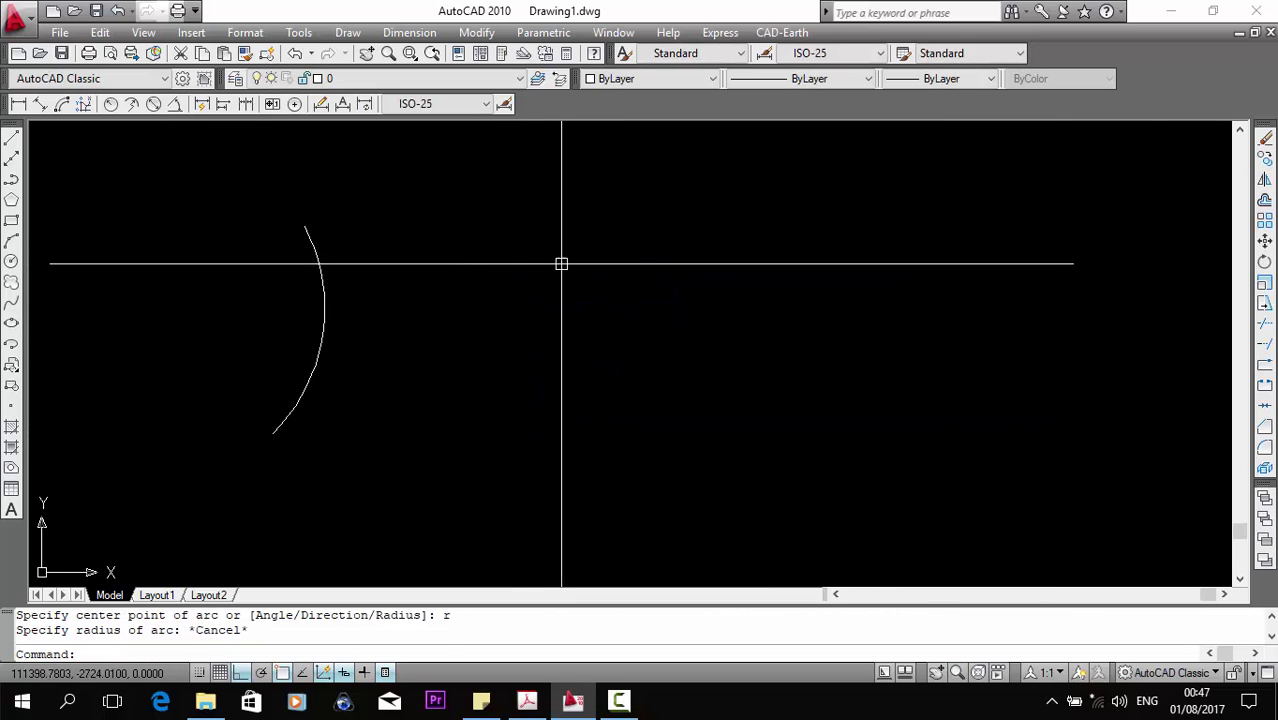
Draw a 500-unit vertical line to the right of the earlier arcs.
text(l)
key(Return)
click(578, 398)
text(500)
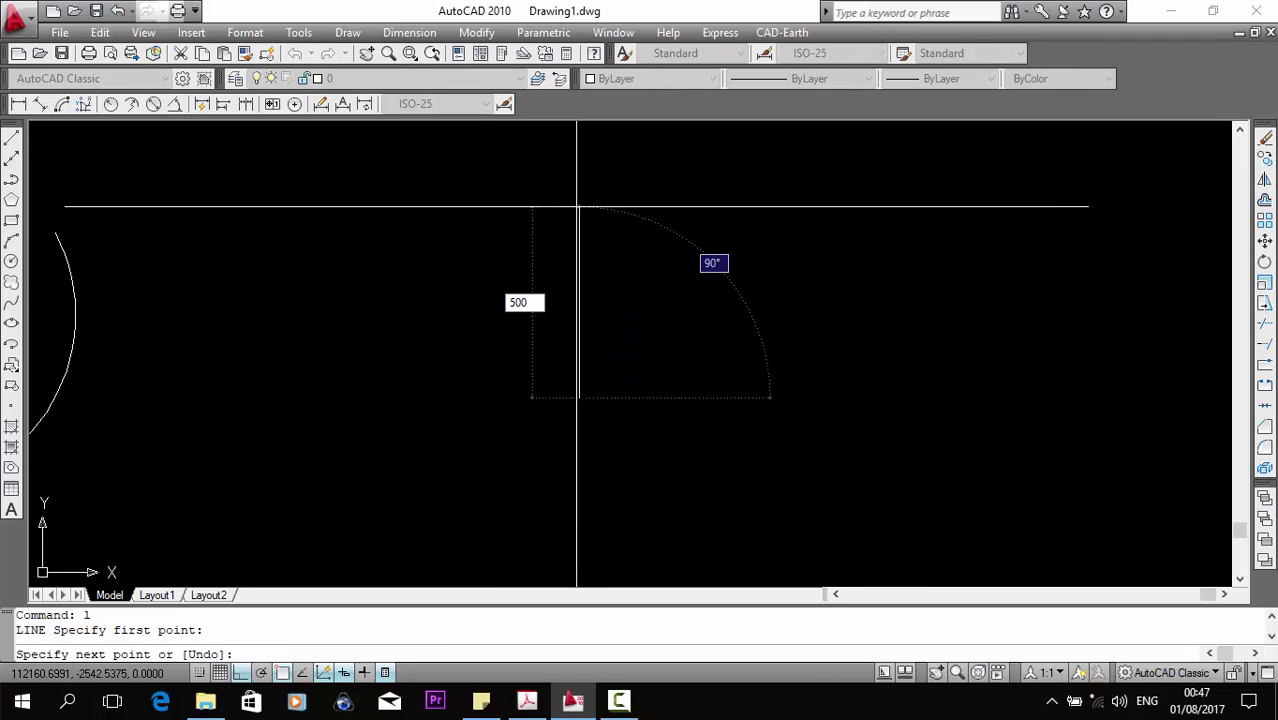
key(Return)
key(Escape)
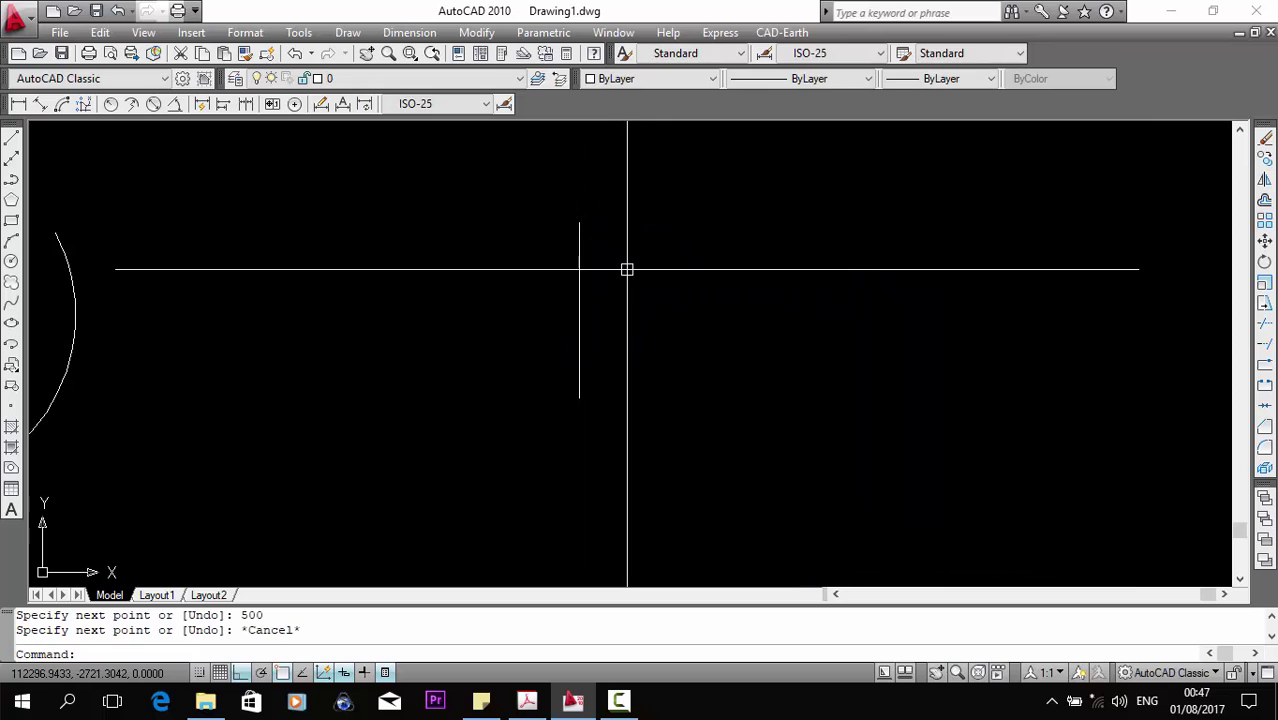
text(arc)
Retry an arc between the line's ends with radius 200, which fails and is cancelled.
key(Return)
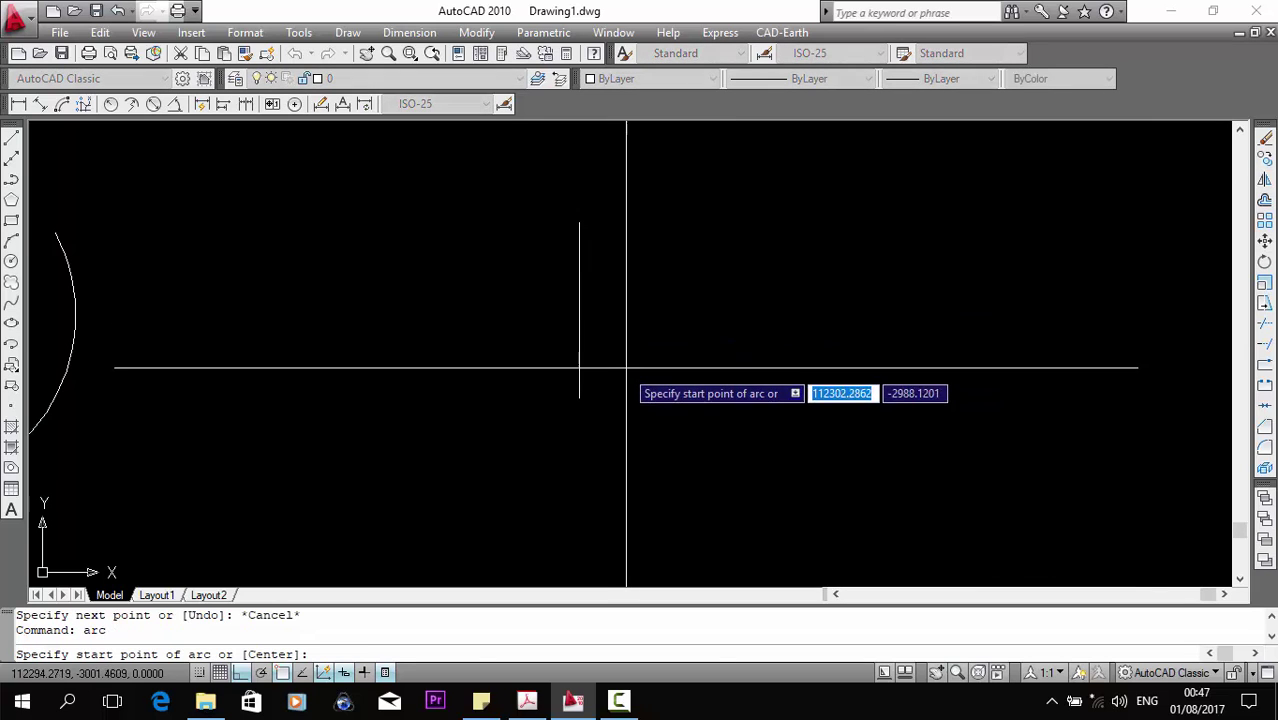
click(579, 398)
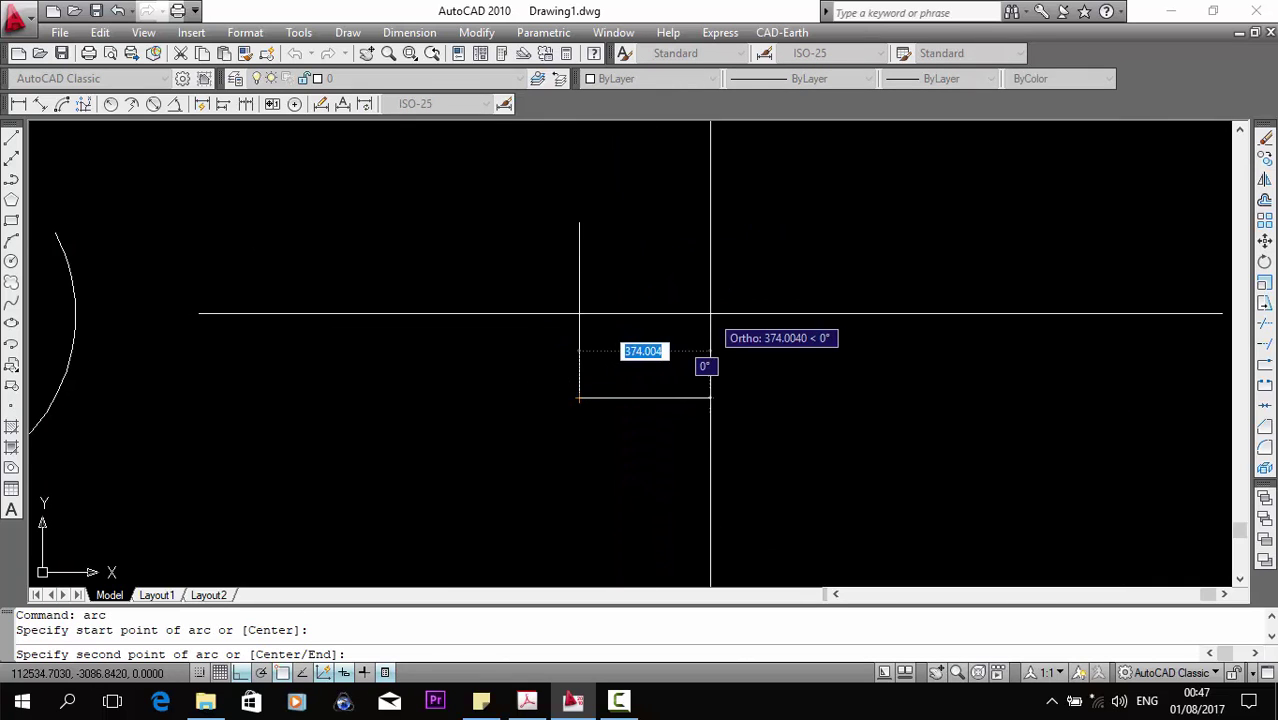
text(e)
key(Return)
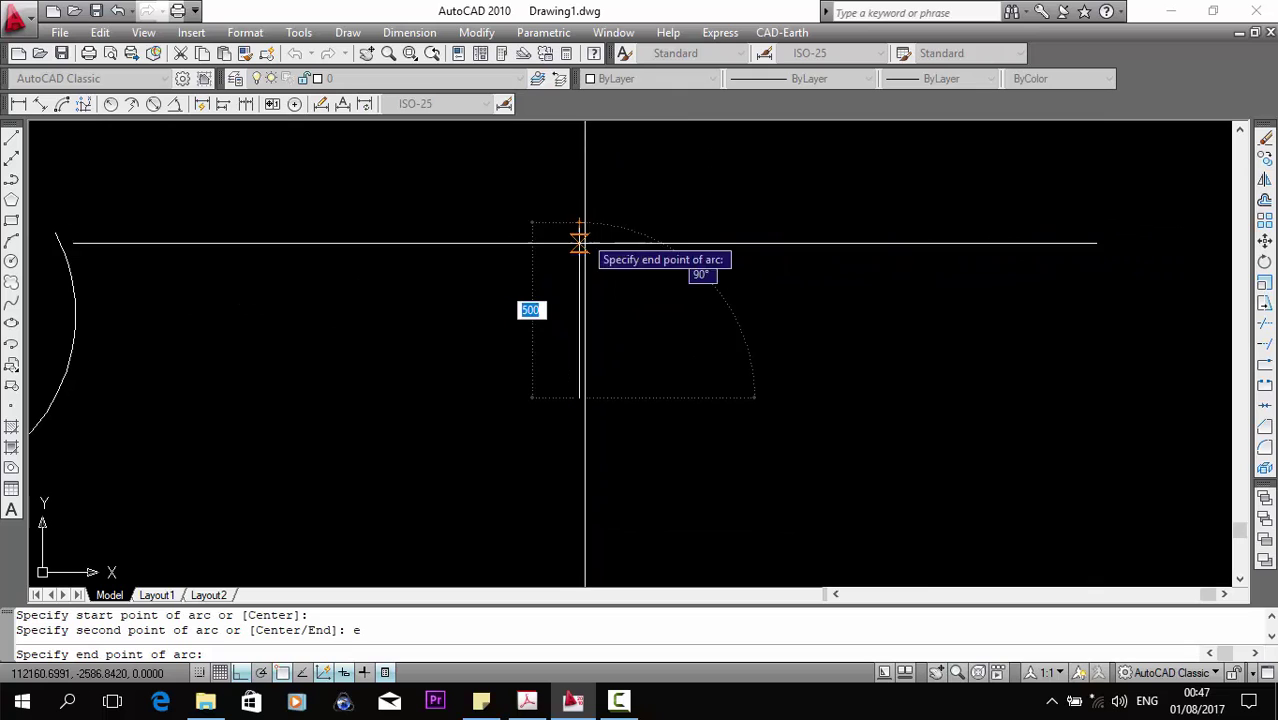
click(580, 222)
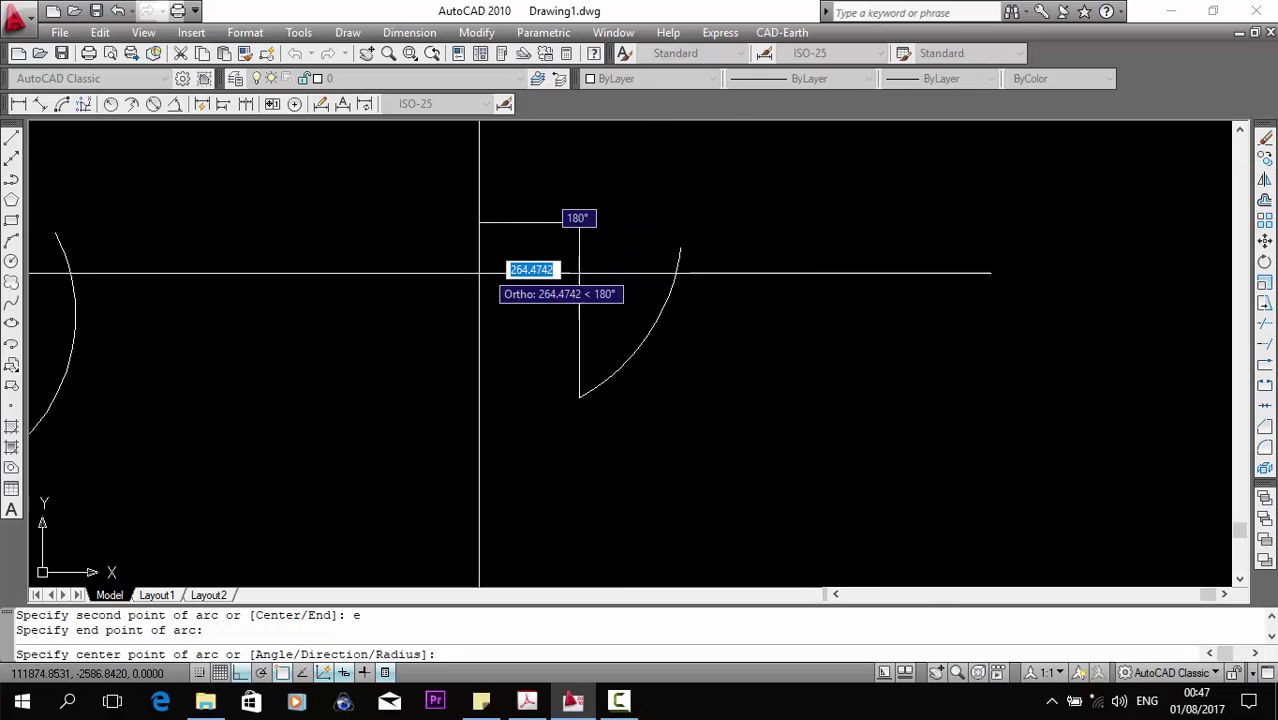
text(r)
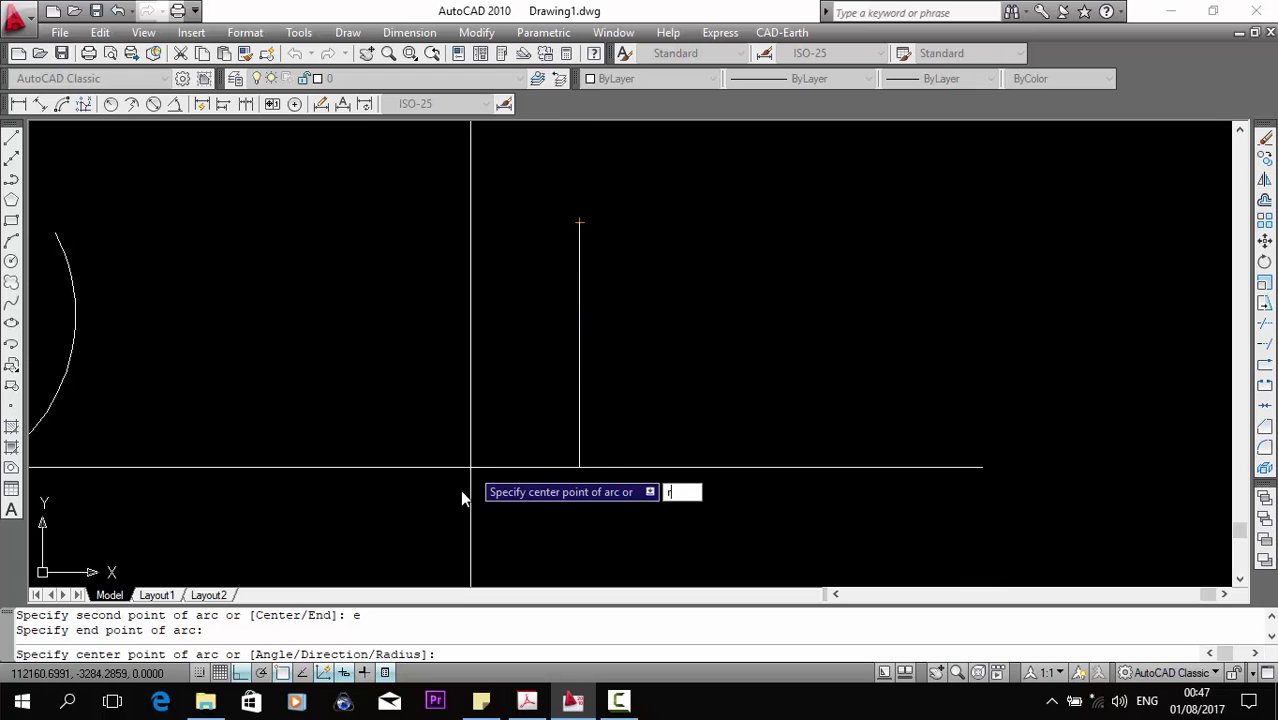
key(Return)
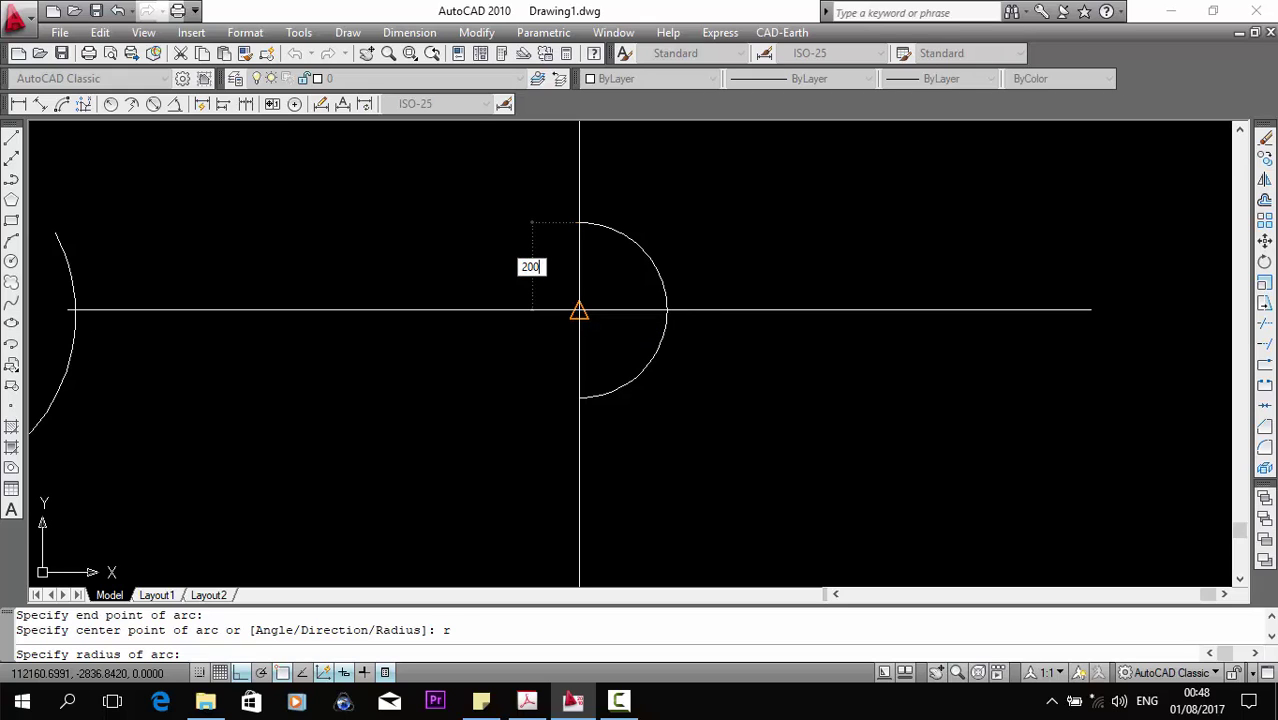
key(Return)
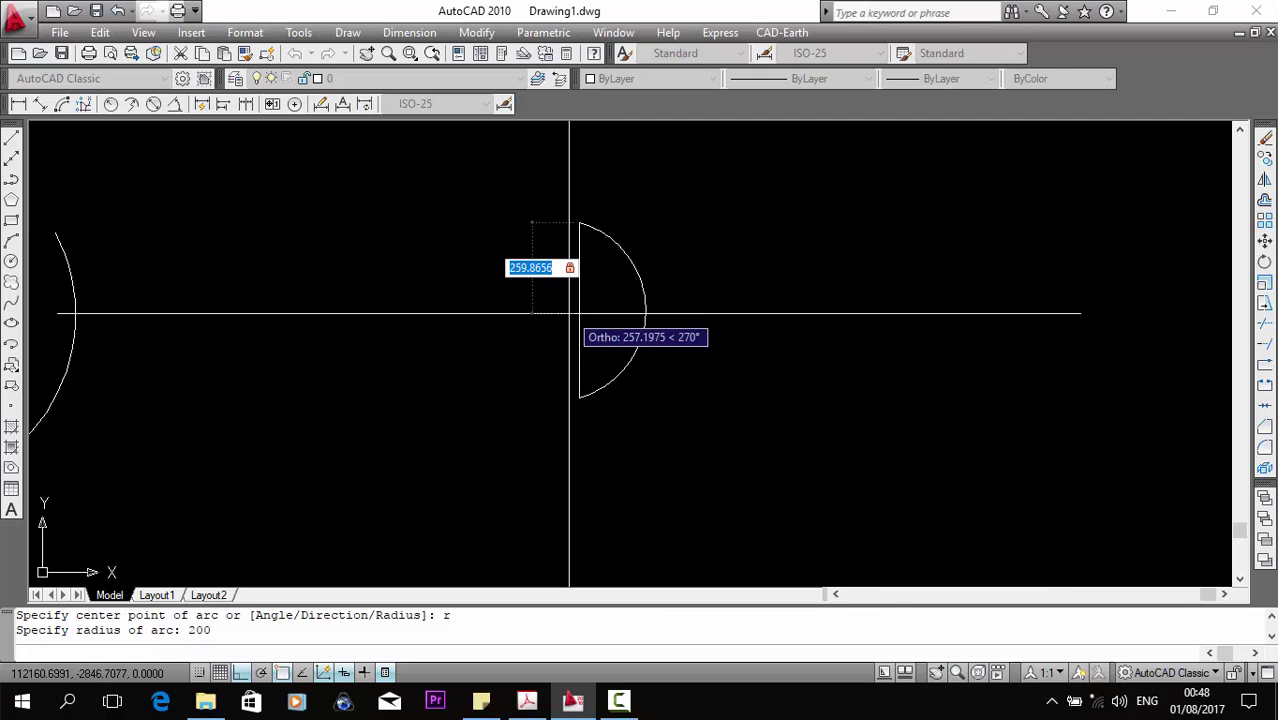
key(Escape)
Draw a radius-250 half-circle arc from the vertical line's bottom end to its top end.
text(rc)
key(Return)
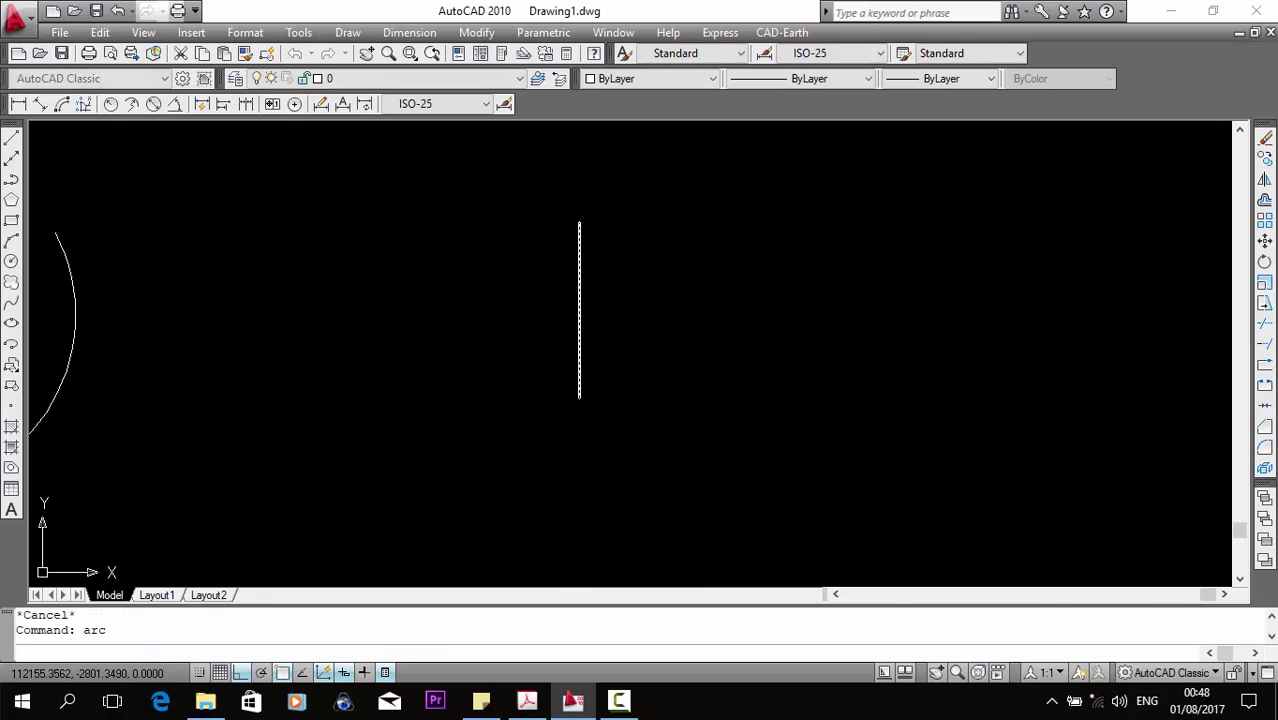
click(579, 397)
text(e)
key(Return)
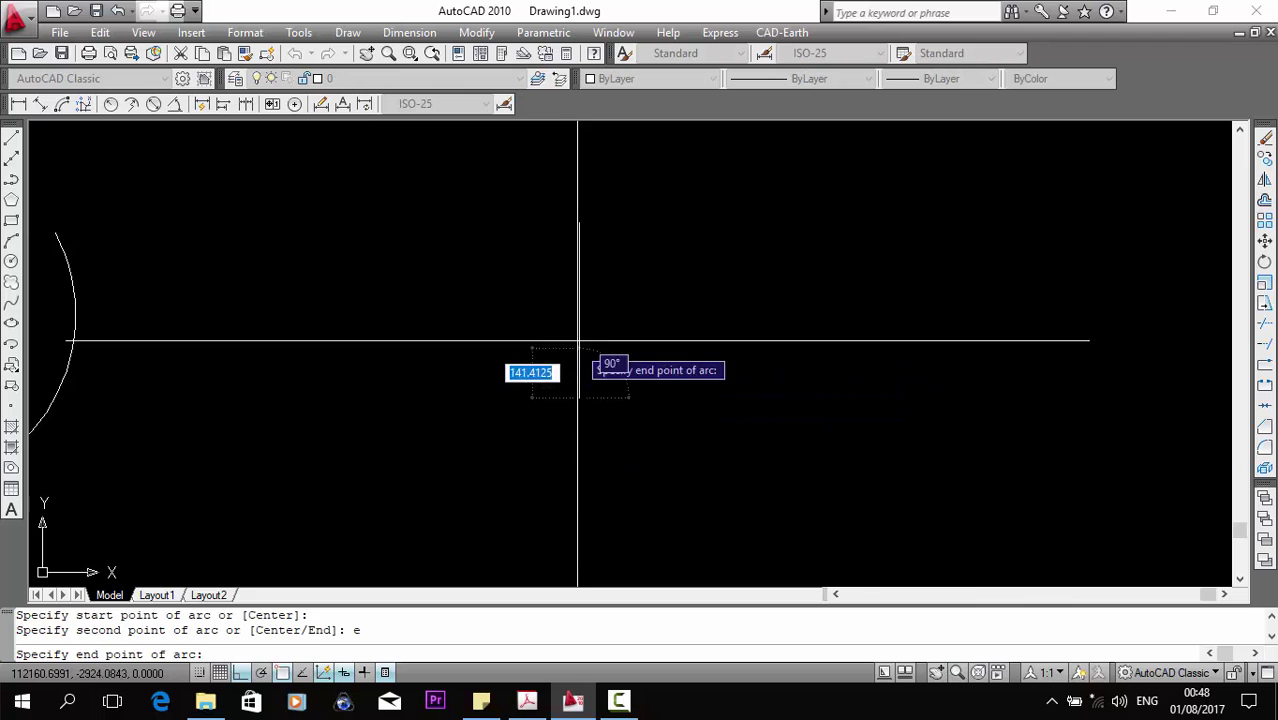
click(579, 222)
text(r)
key(Return)
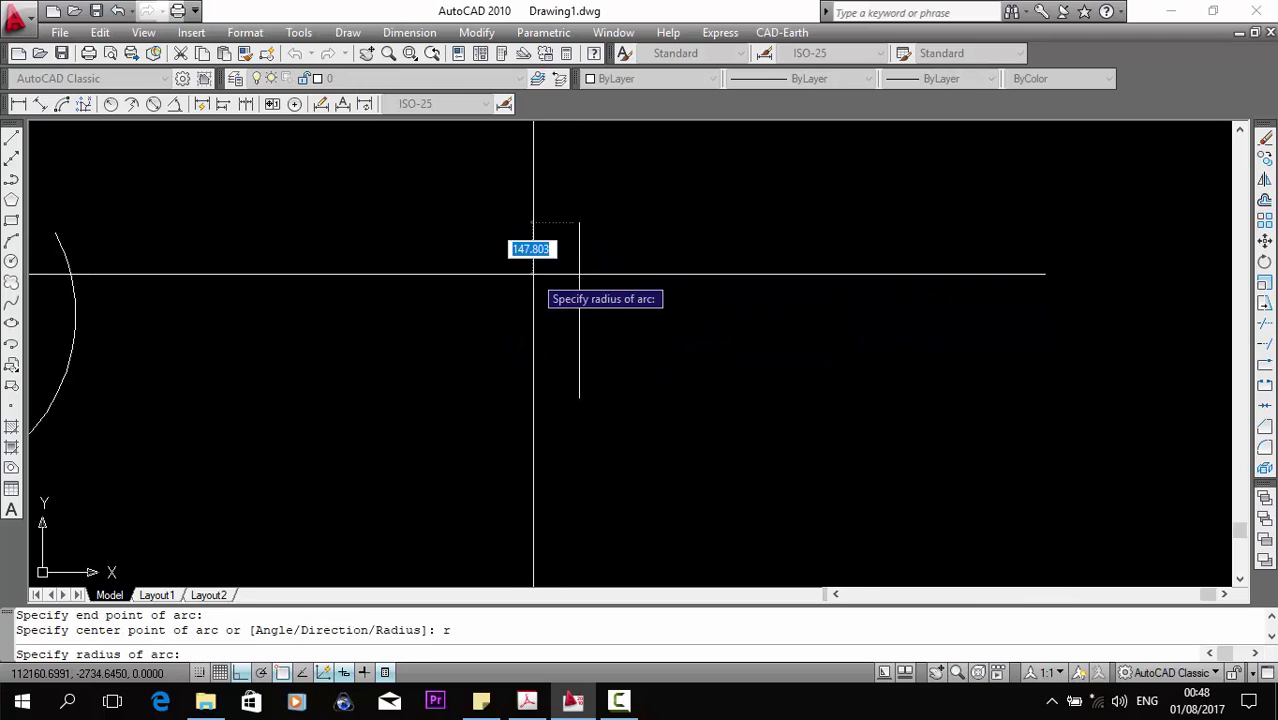
key(F8)
text(250)
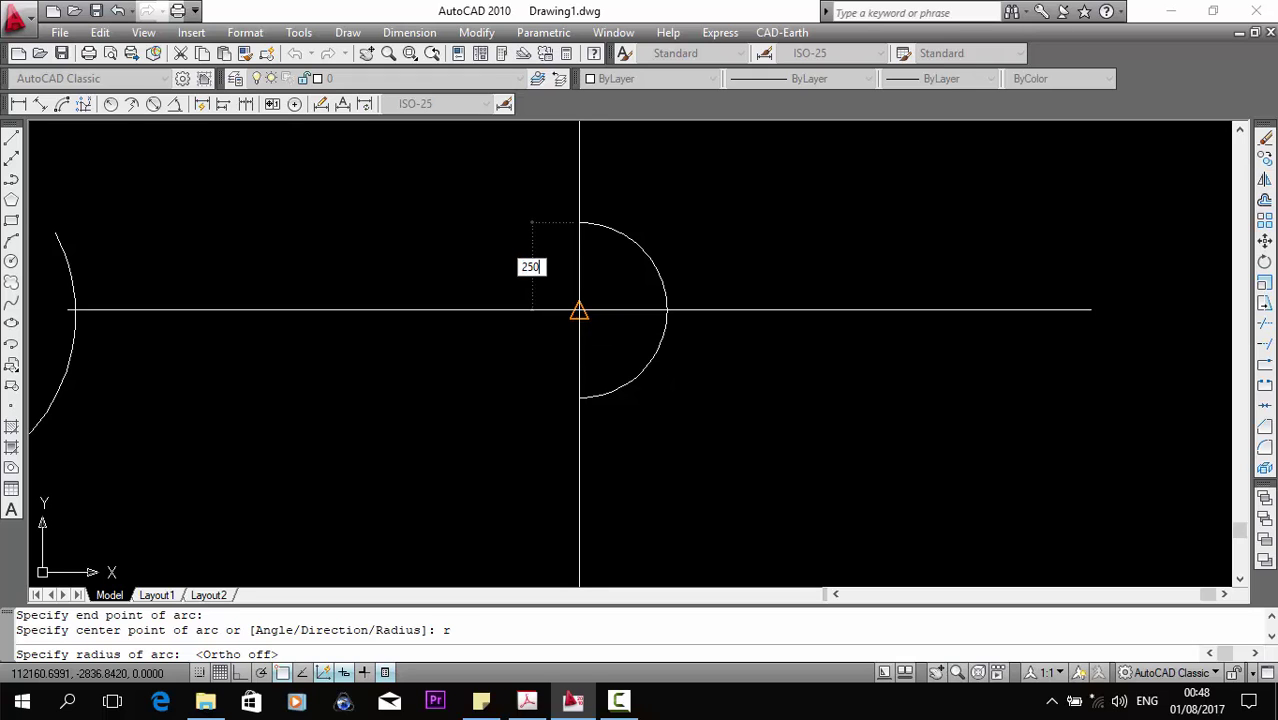
key(Return)
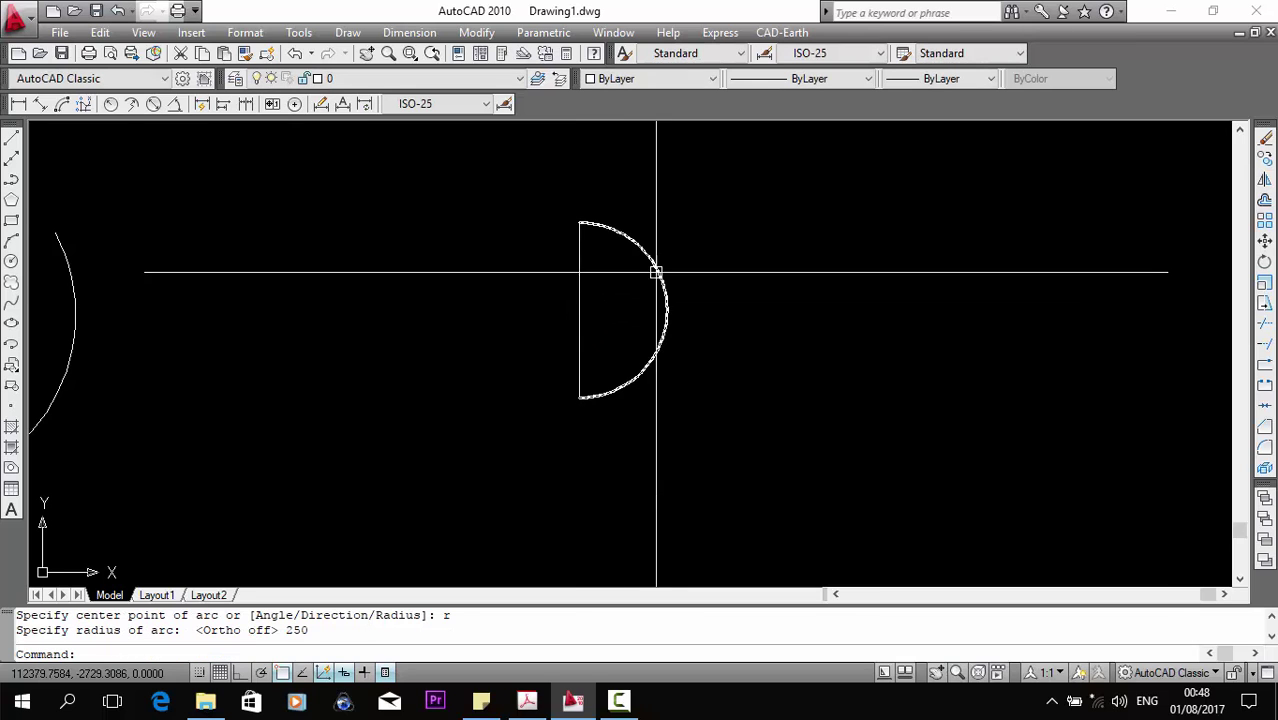
Join the half-circle's bottom and top ends with a shallow radius-500 arc.
click(656, 271)
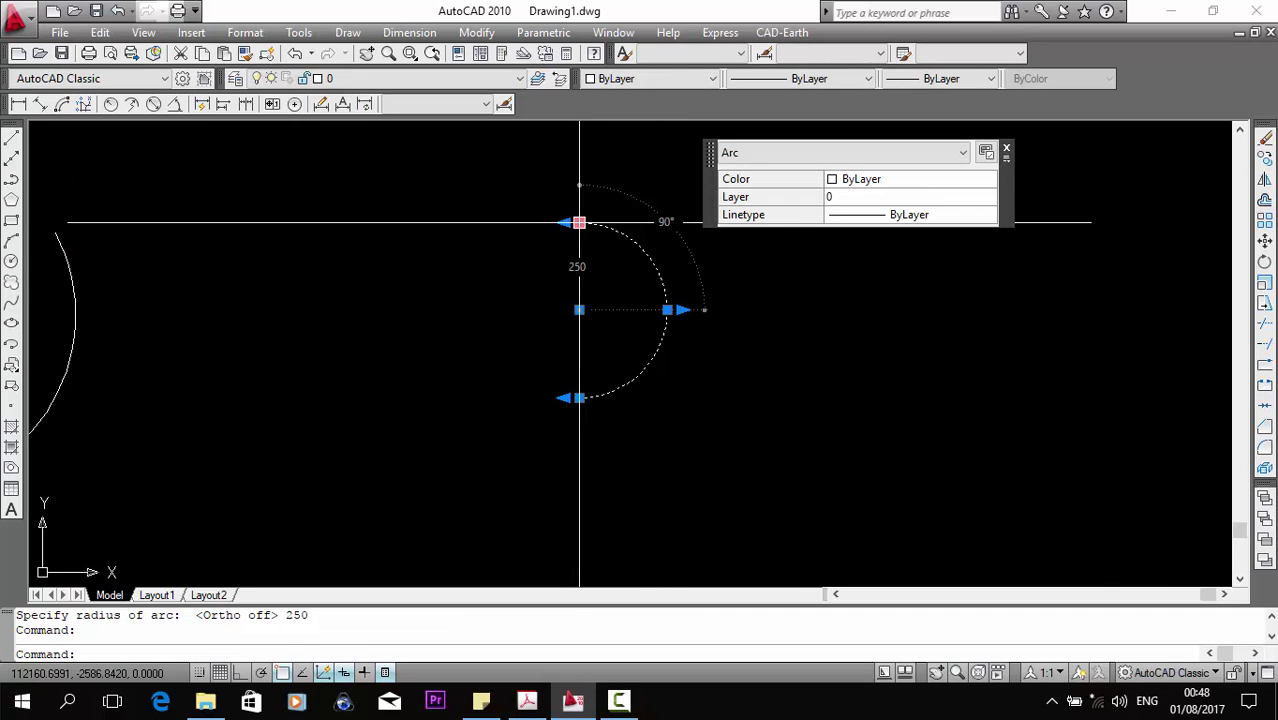
key(Escape)
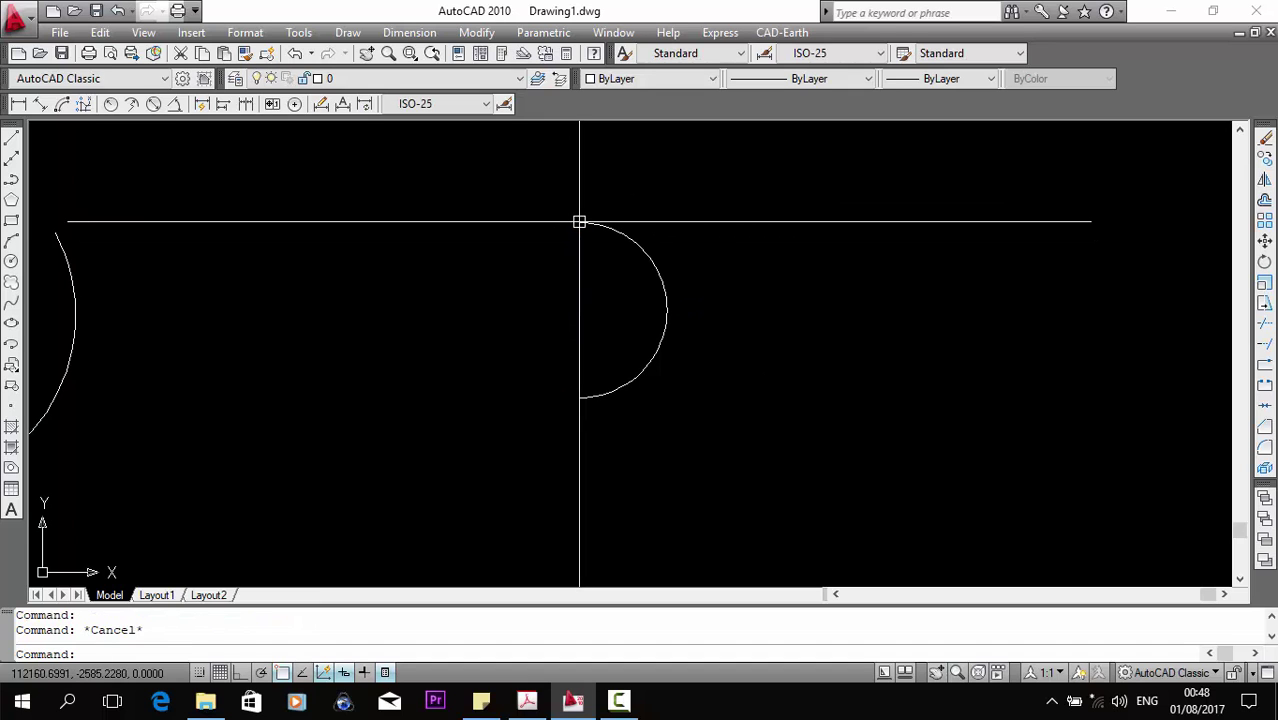
text(arc)
key(Return)
click(579, 397)
text(e)
key(Return)
click(580, 226)
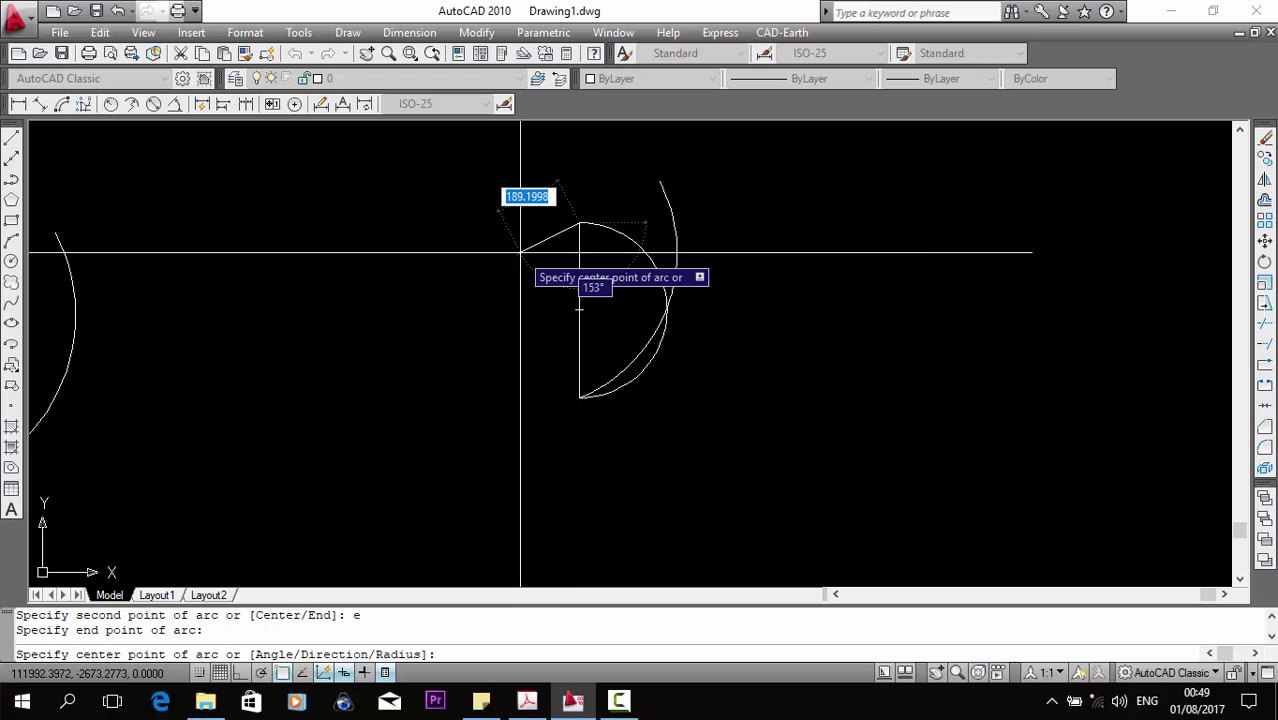
text(r)
key(Return)
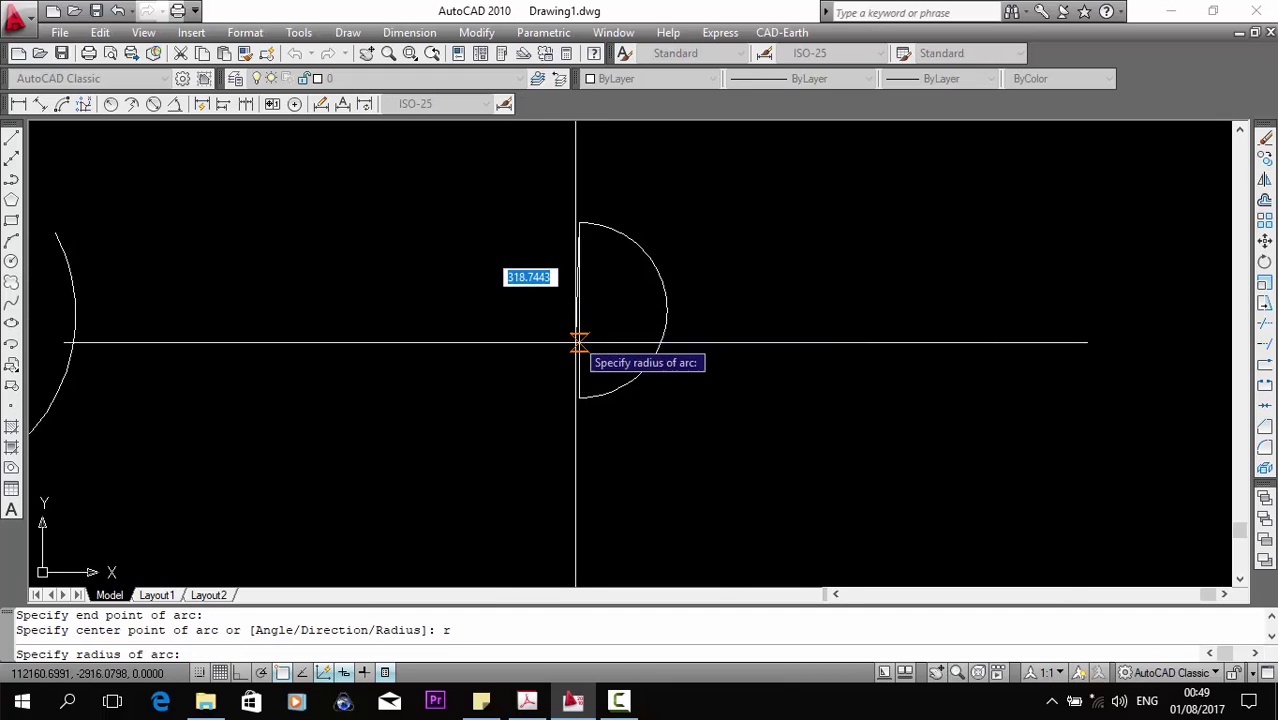
text(500)
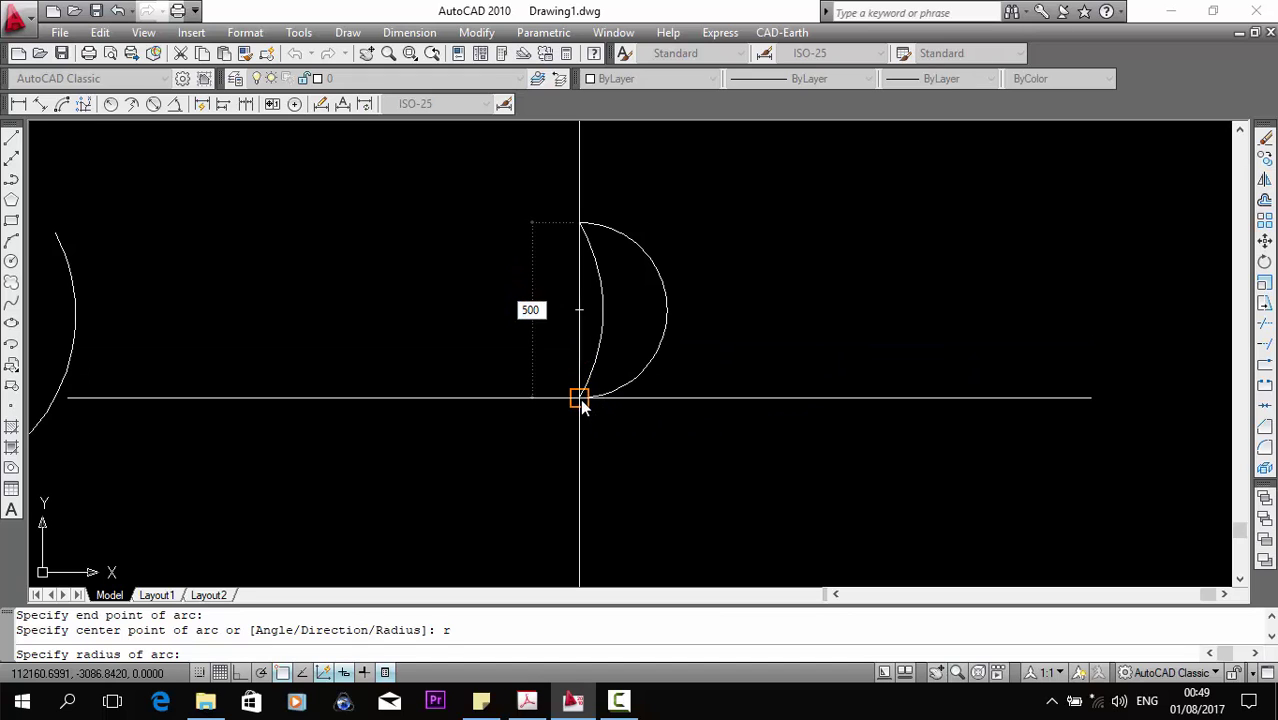
click(580, 398)
Check the new crescent arc, then pan to empty space on its right.
click(598, 340)
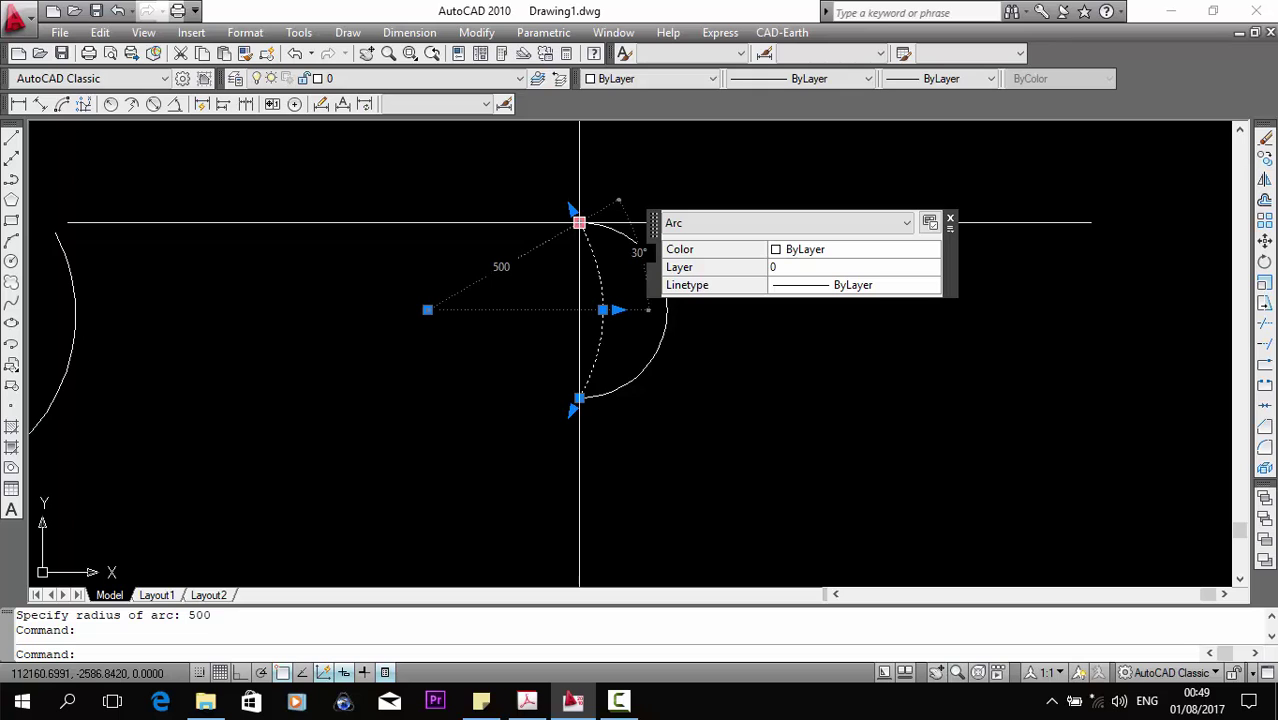
key(Escape)
middle_drag(650, 288, 500, 326)
text(c)
key(Return)
key(Escape)
middle_drag(710, 300, 642, 297)
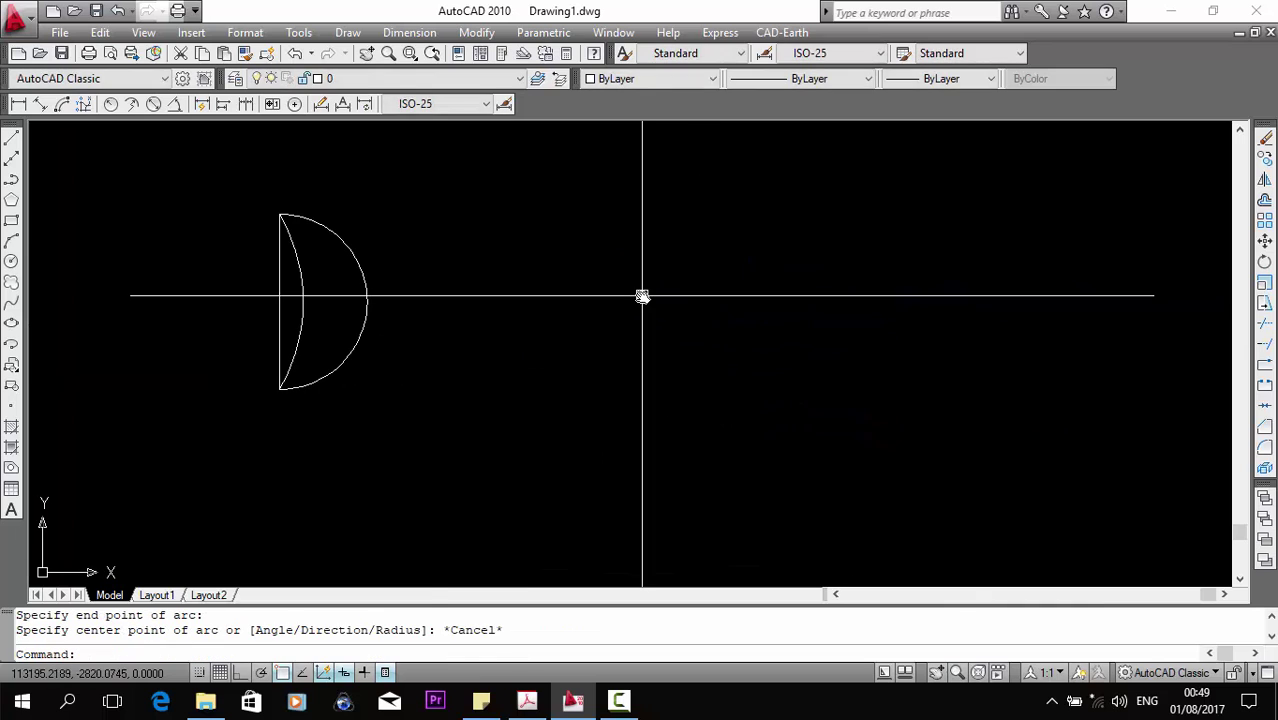
Draw a radius-100 arc right of the crescent, its end point directly above its start.
text(c)
key(Return)
click(607, 337)
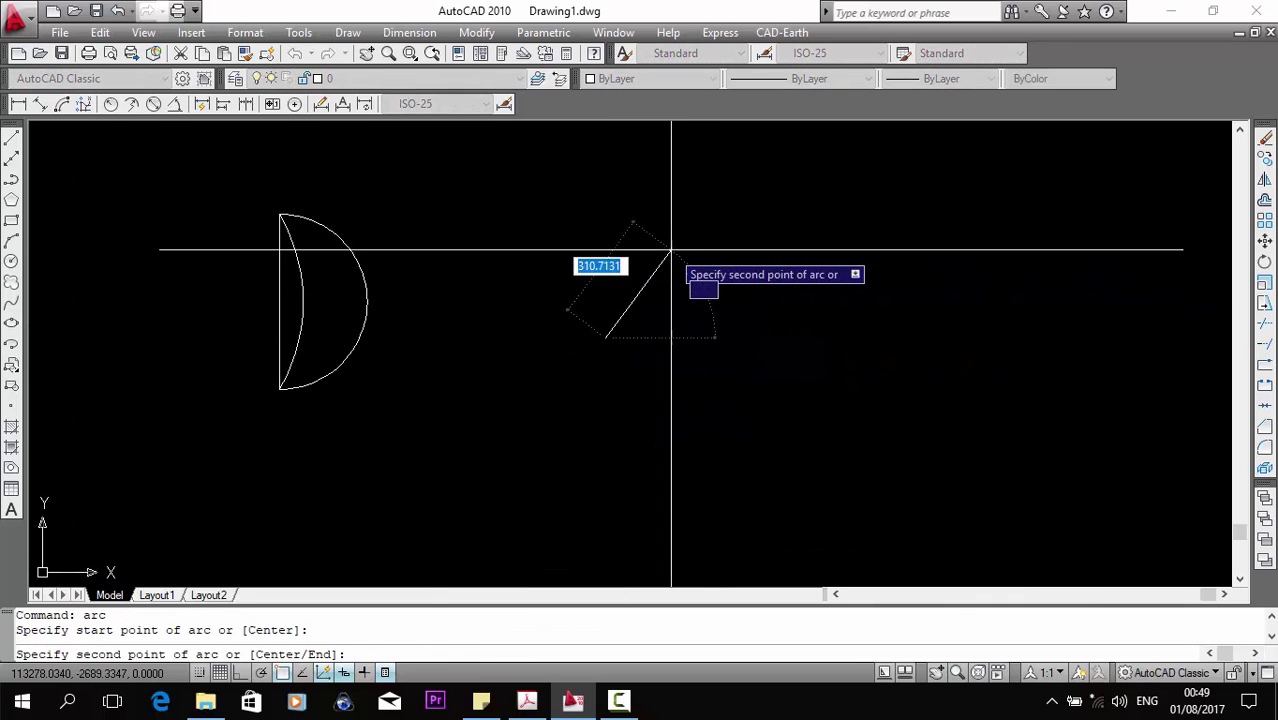
text(e)
key(Return)
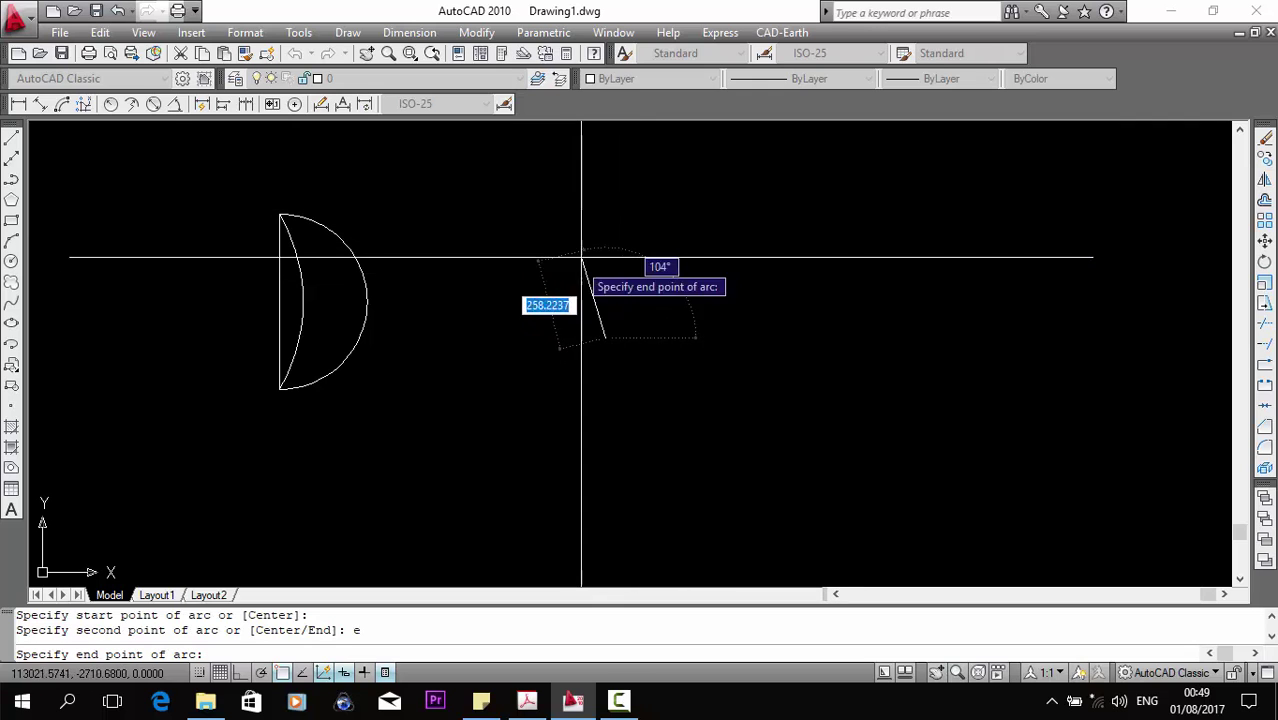
key(F8)
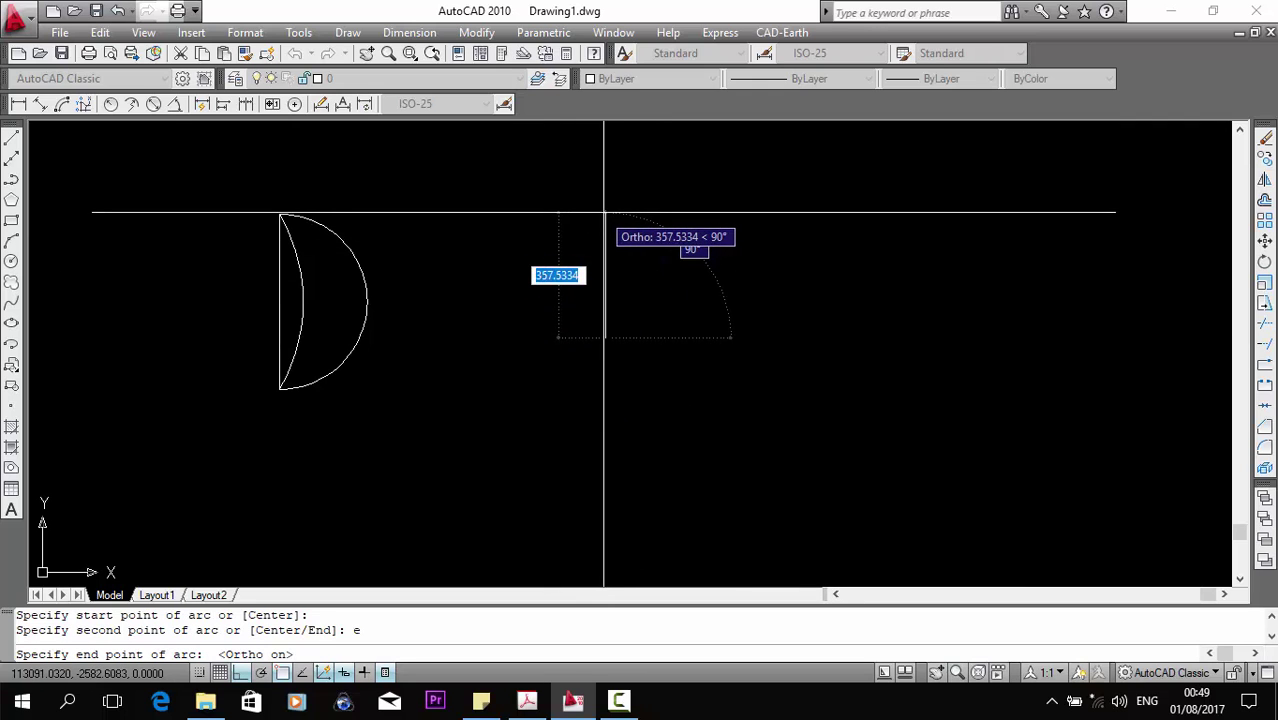
click(606, 210)
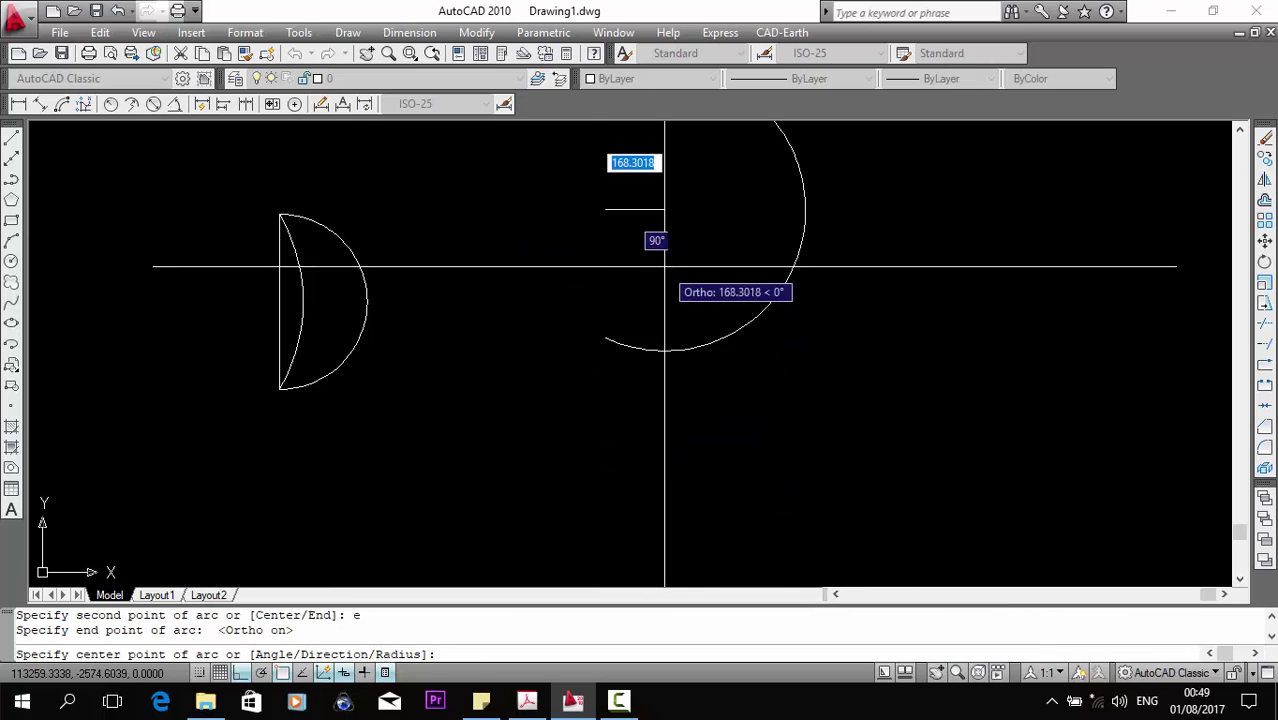
key(F8)
middle_drag(621, 265, 612, 344)
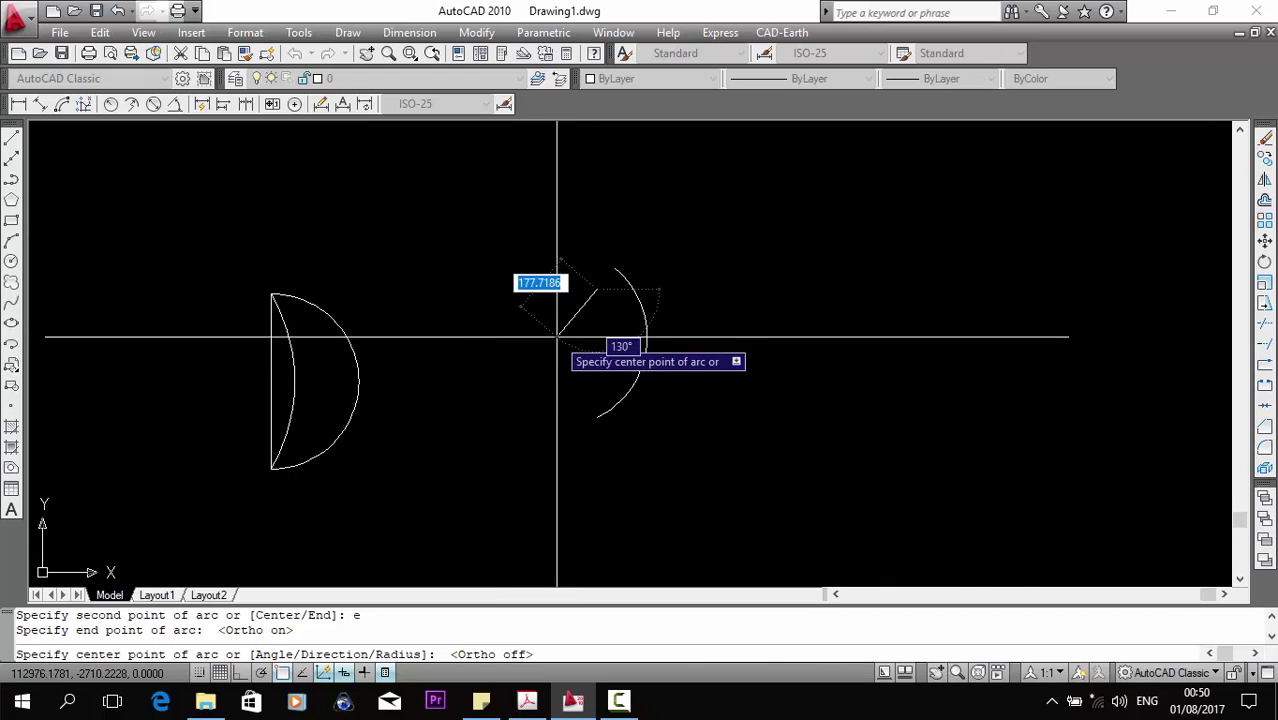
key(F8)
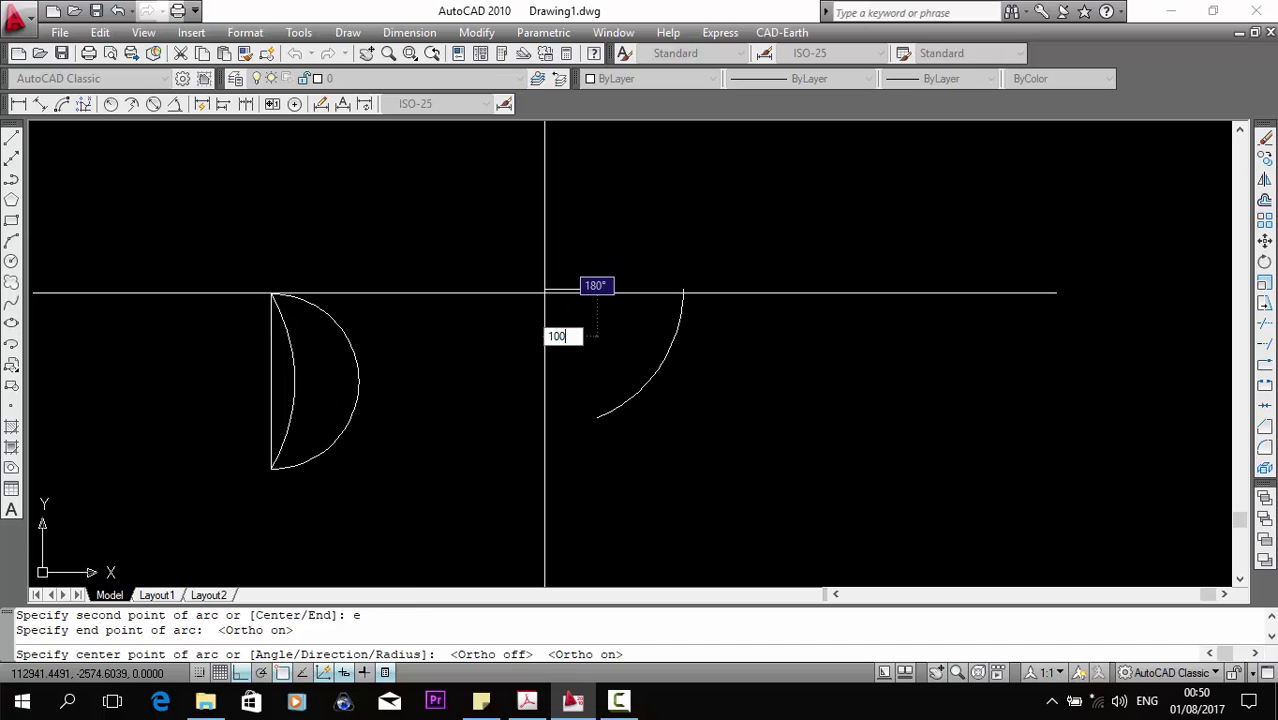
key(Return)
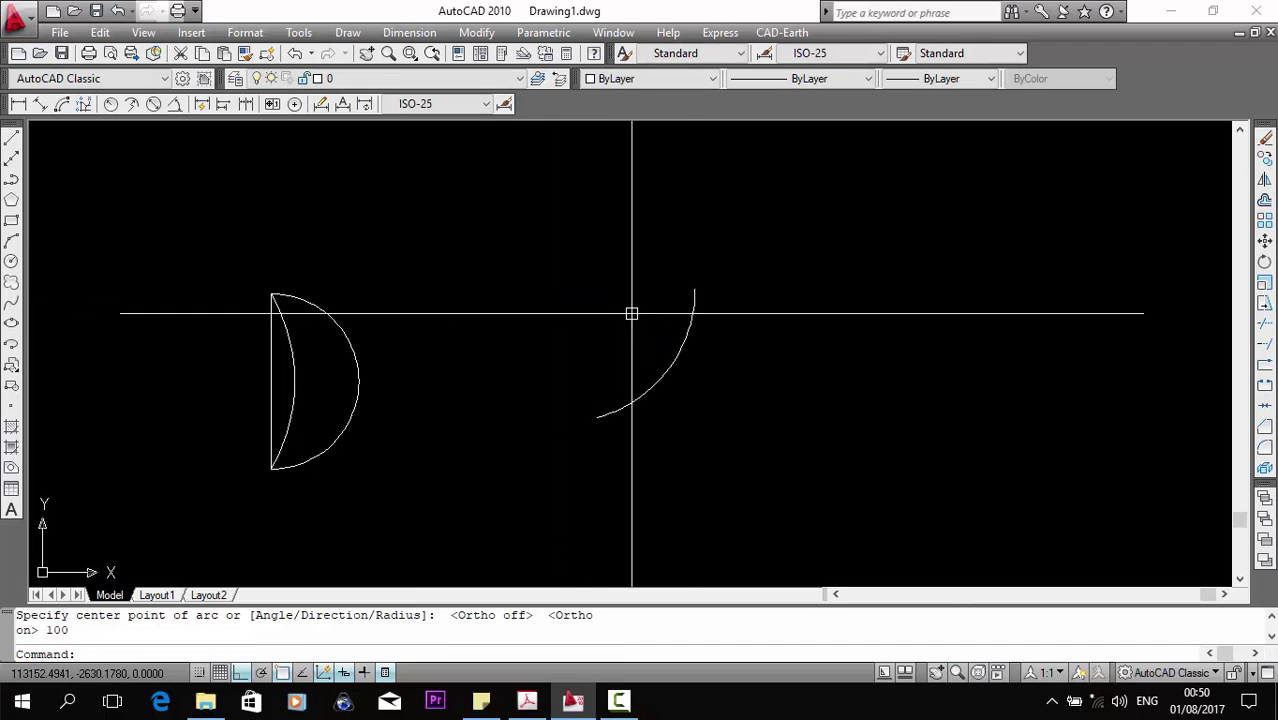
click(680, 321)
key(Escape)
middle_drag(718, 320, 608, 320)
Draw a vertical line to the right of the previous arc.
text(l)
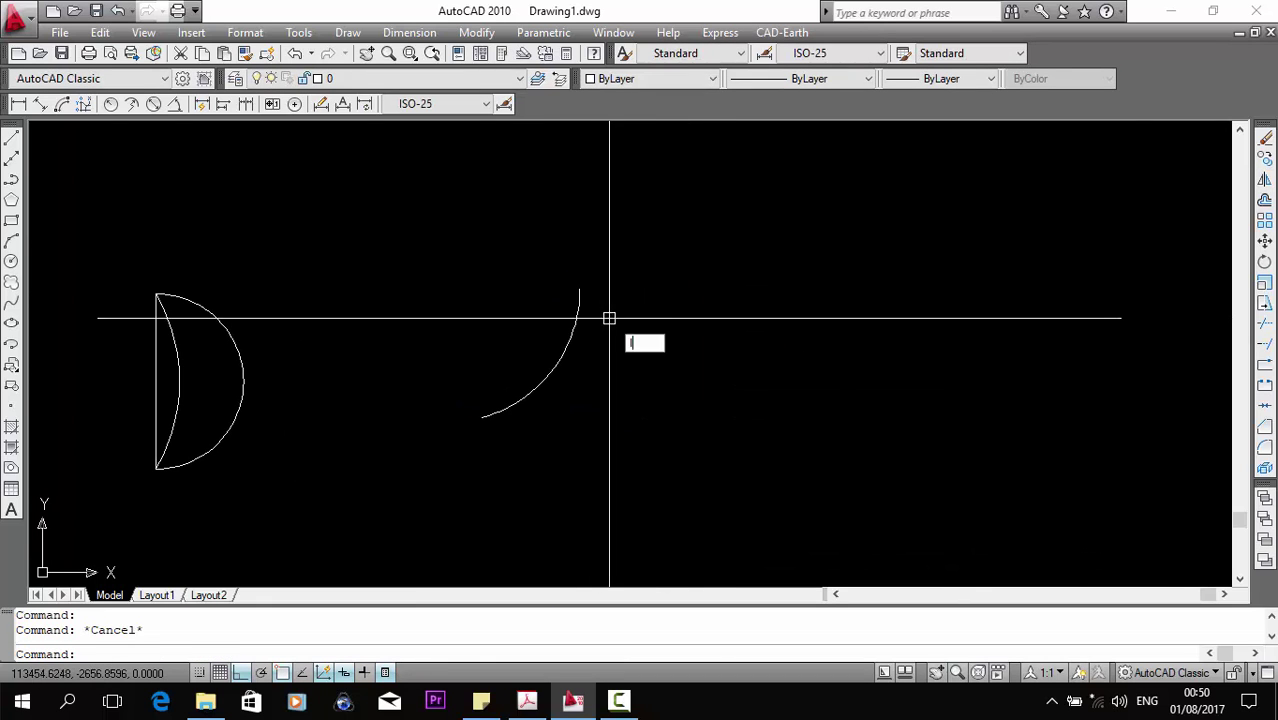
key(Return)
click(742, 398)
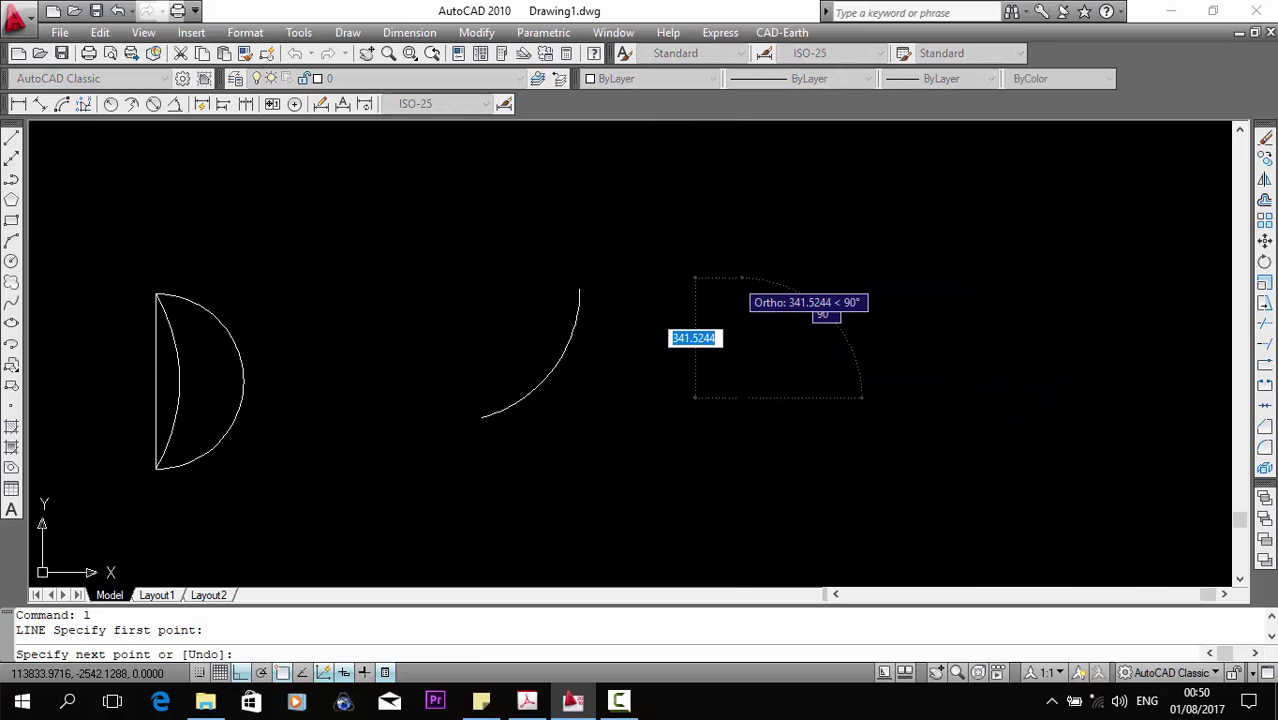
click(742, 278)
key(Escape)
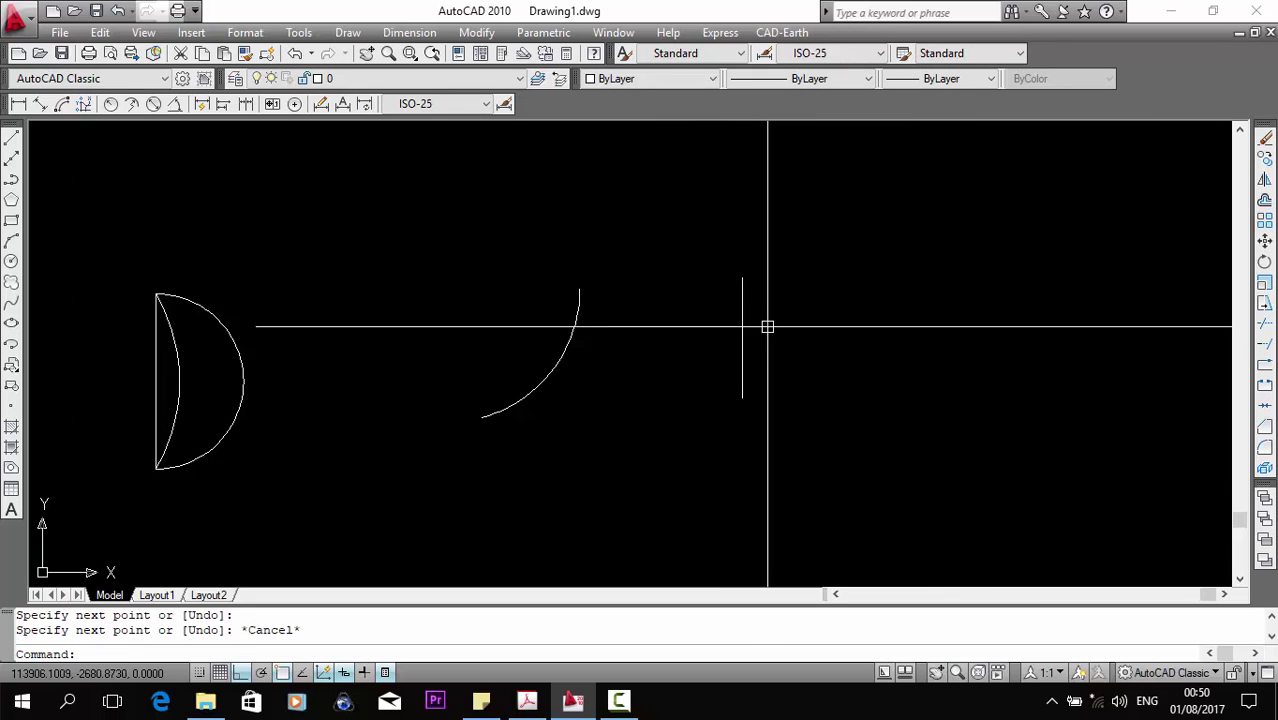
Draw a radius-100 arc from the line's lower end to its top end.
text(arc)
key(Return)
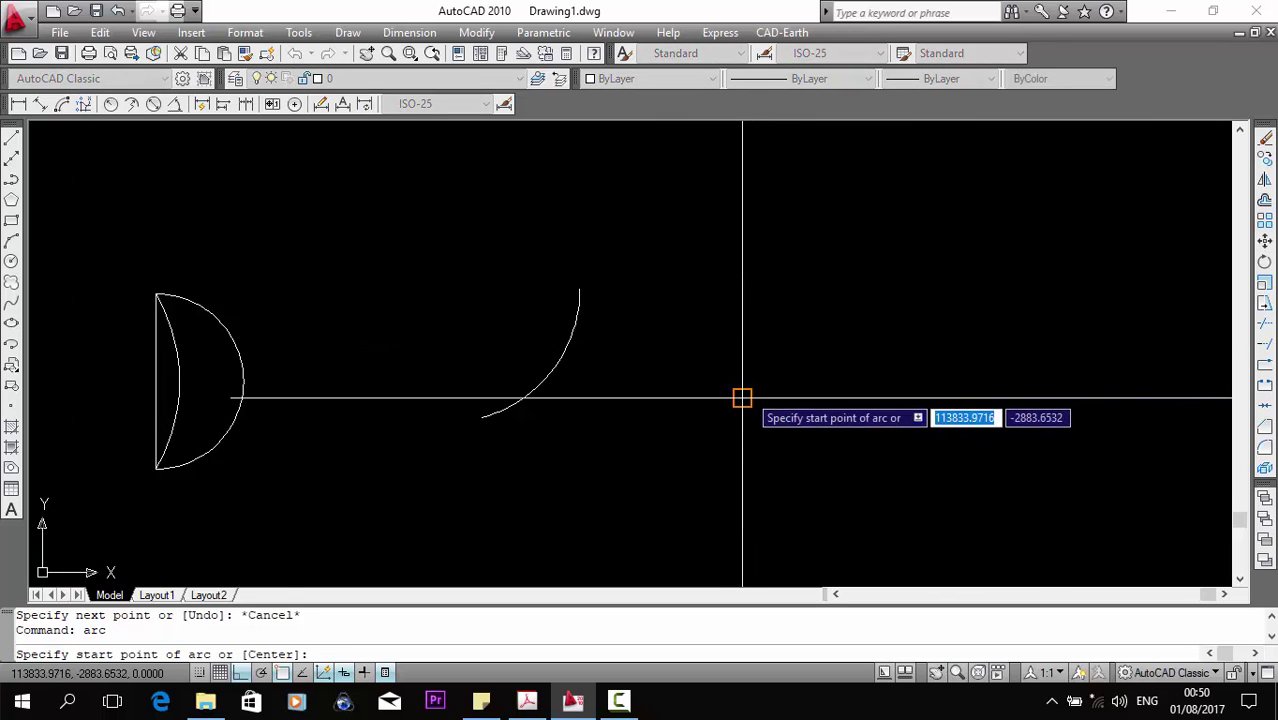
click(742, 398)
text(e)
key(Return)
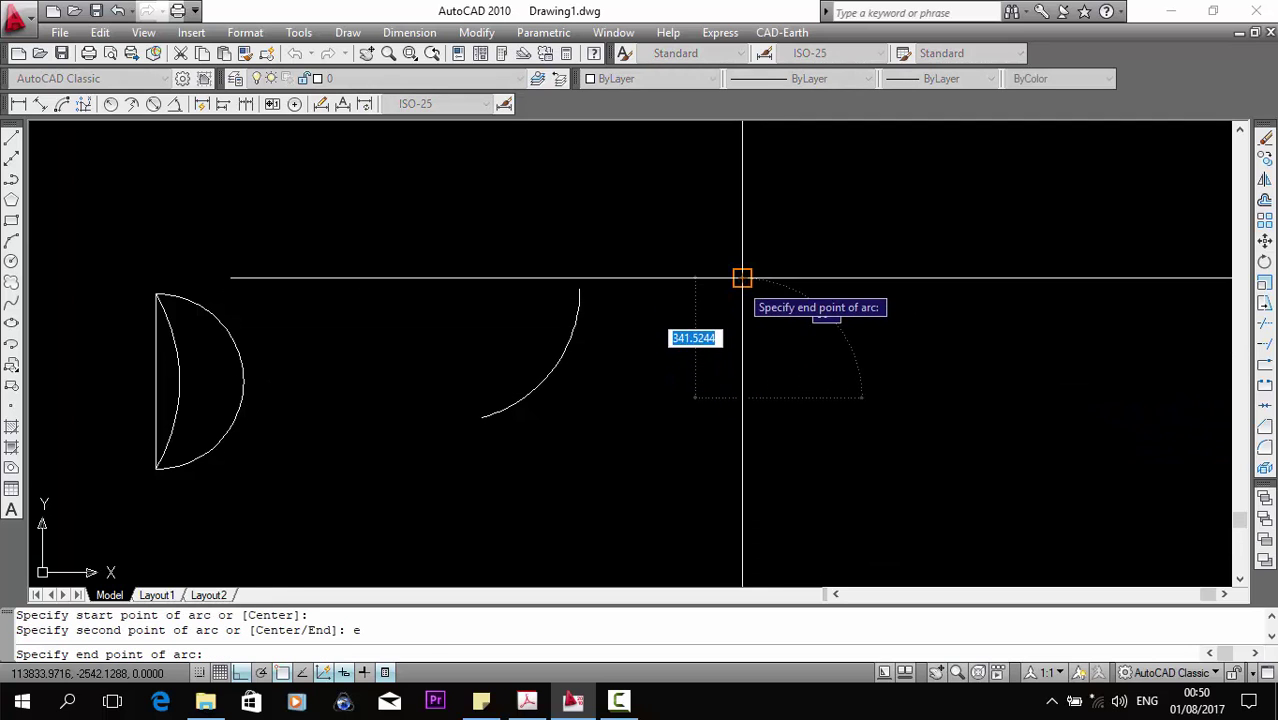
click(742, 278)
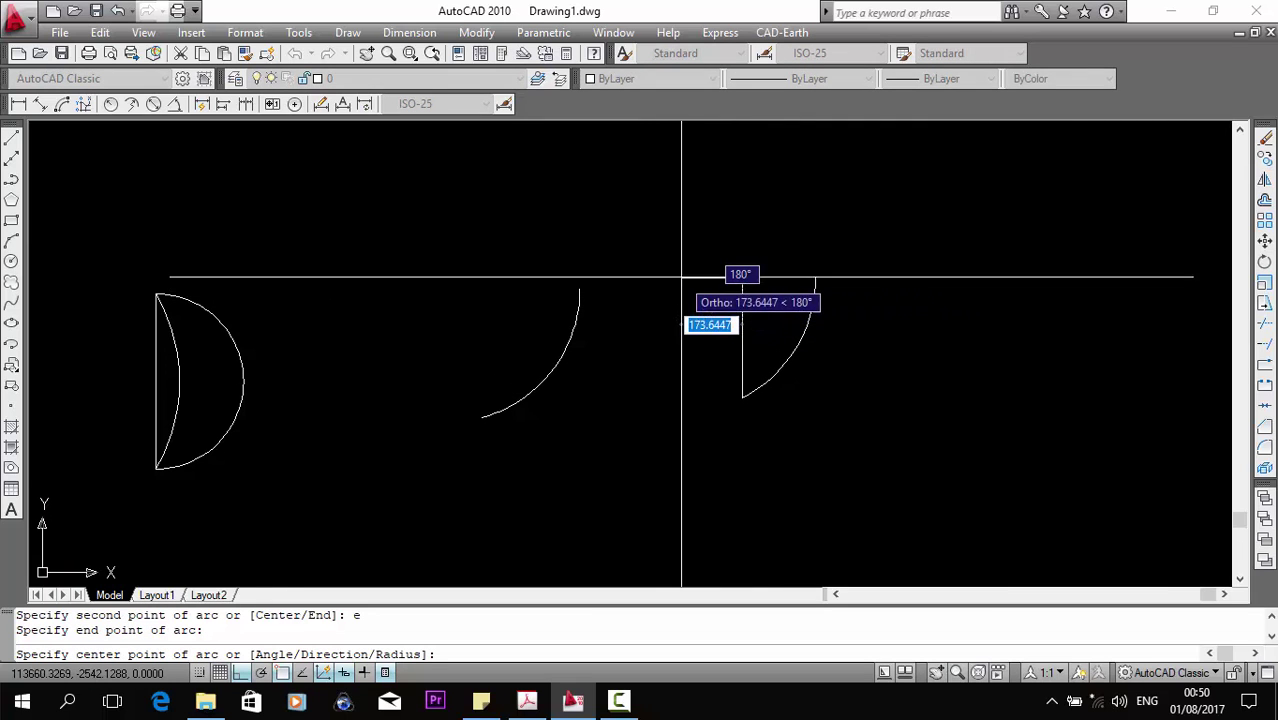
text(100)
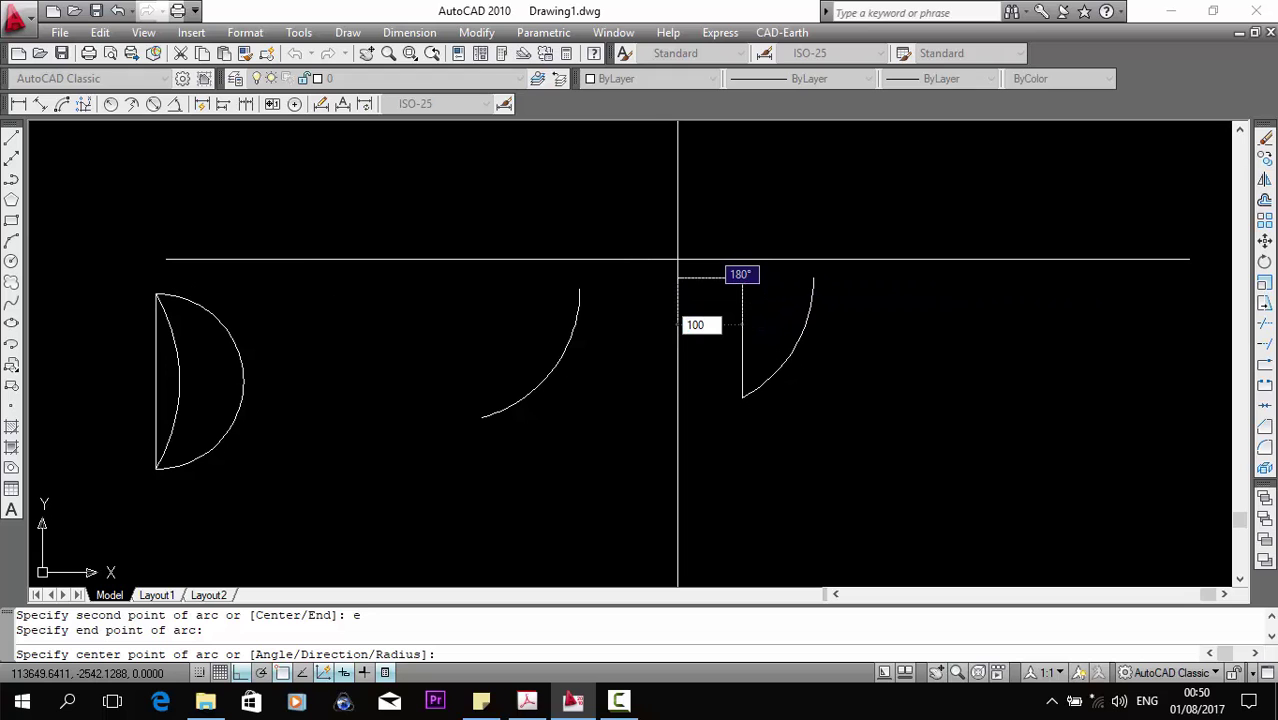
key(Return)
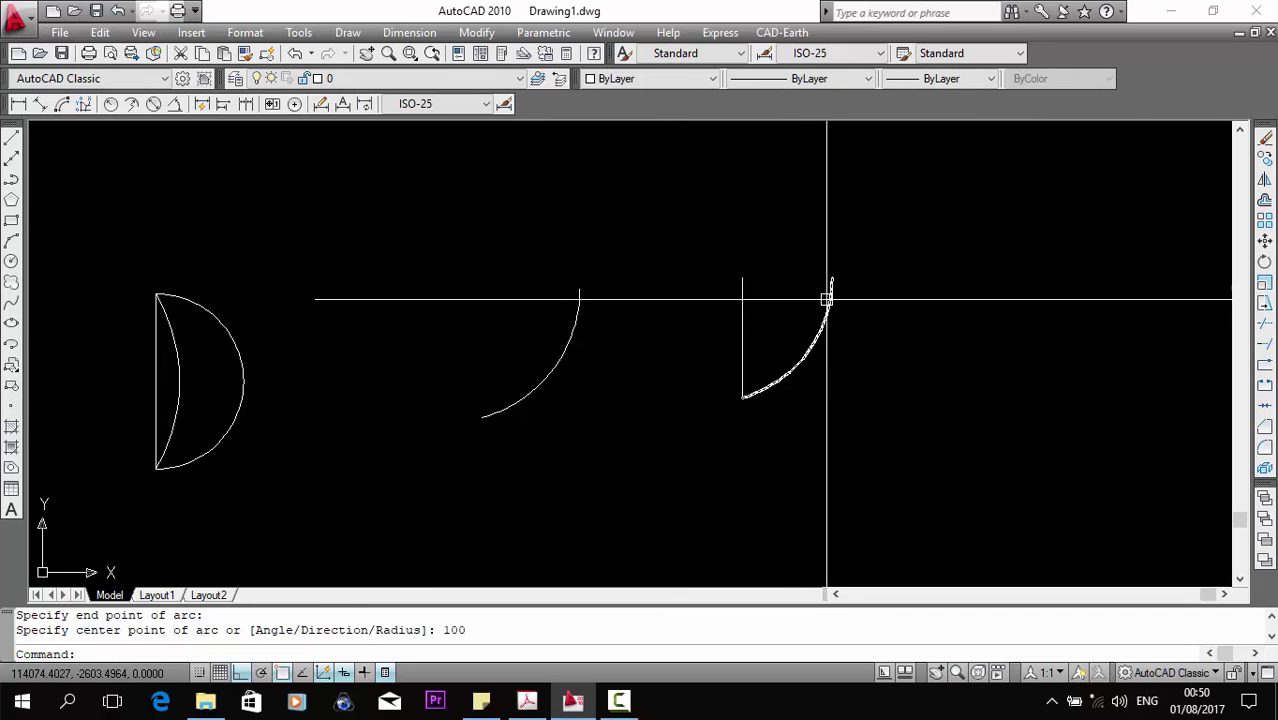
Check the line and arcs by selecting them, then start another arc at the line's lower end.
text(l)
key(Return)
click(742, 278)
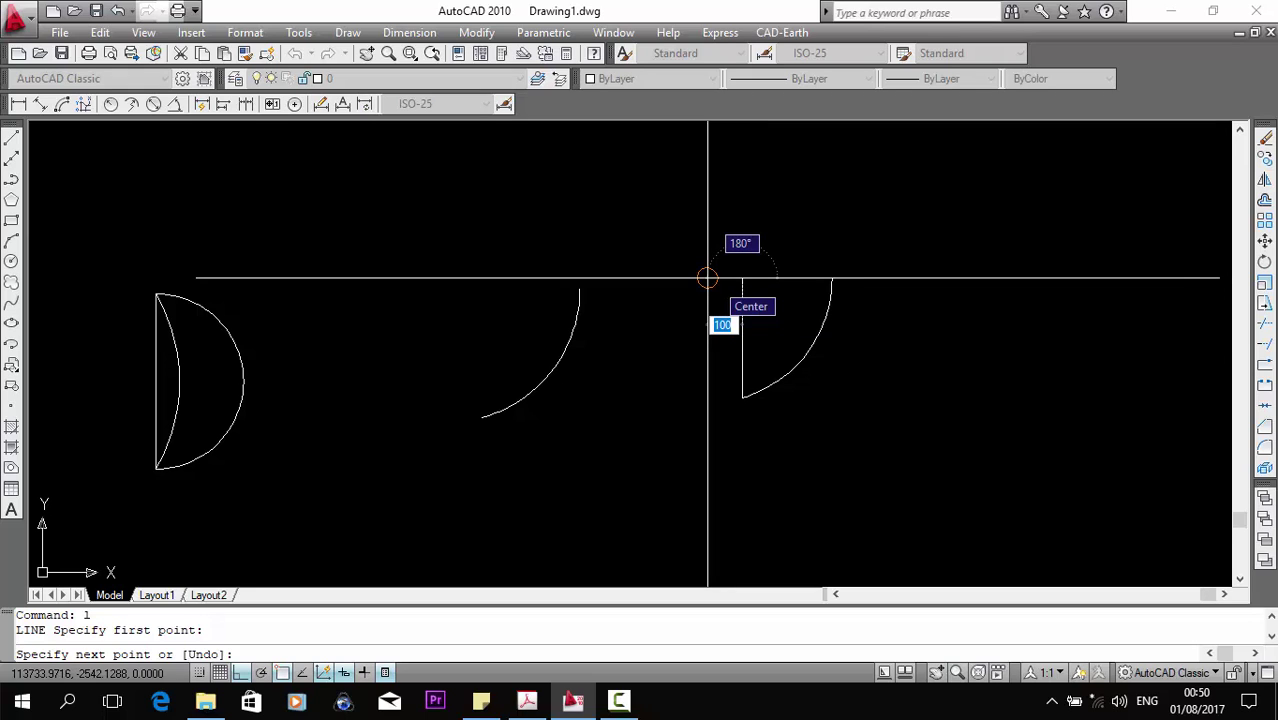
key(Escape)
click(855, 297)
click(544, 323)
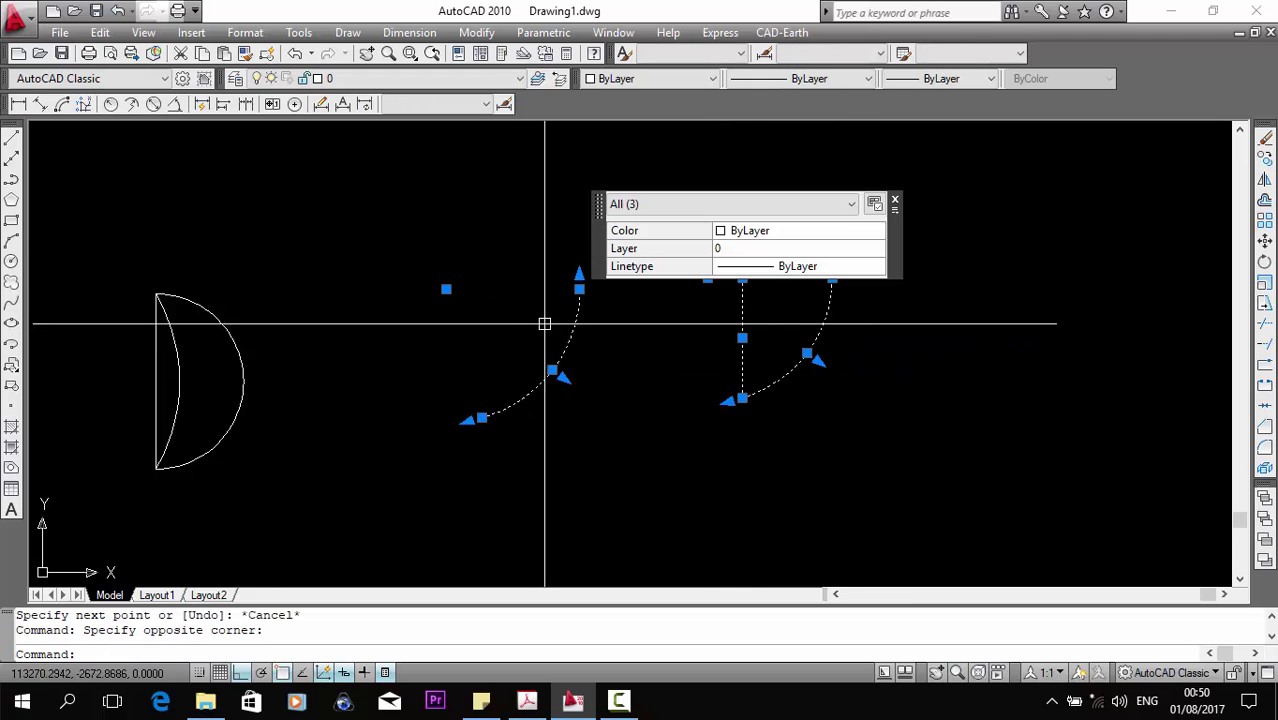
key(Escape)
click(845, 322)
click(773, 356)
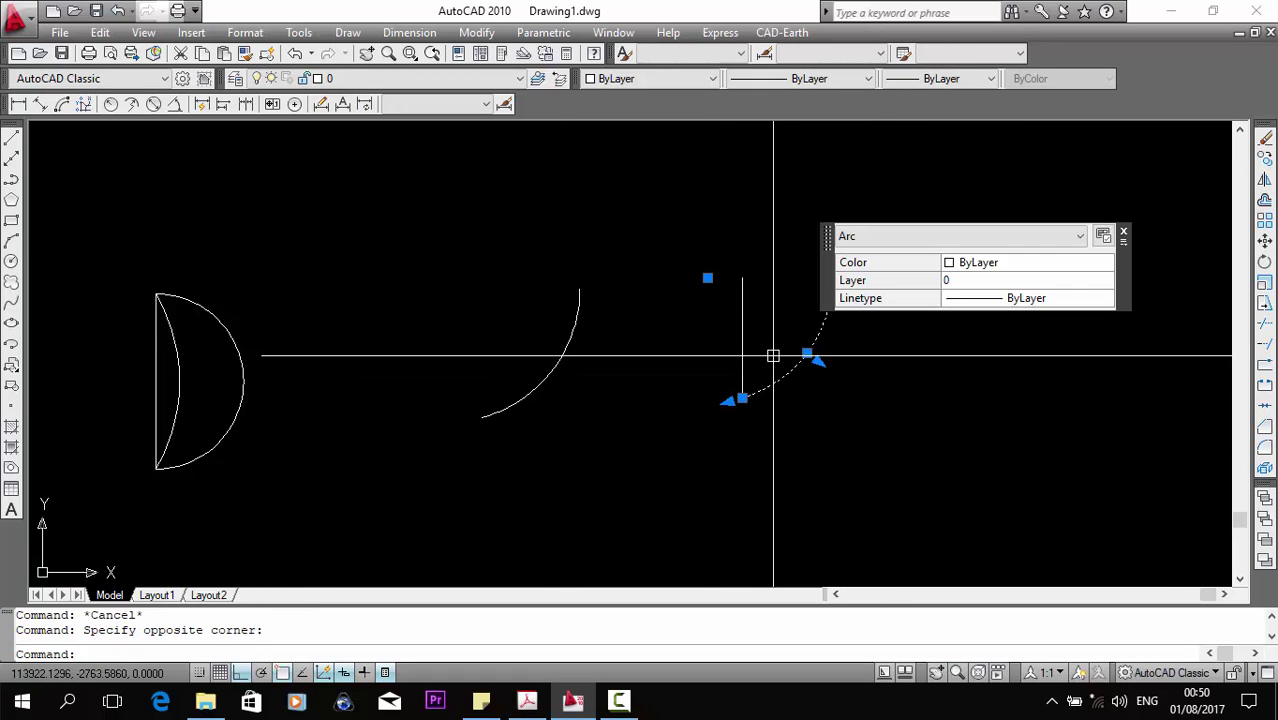
key(Escape)
text(arc)
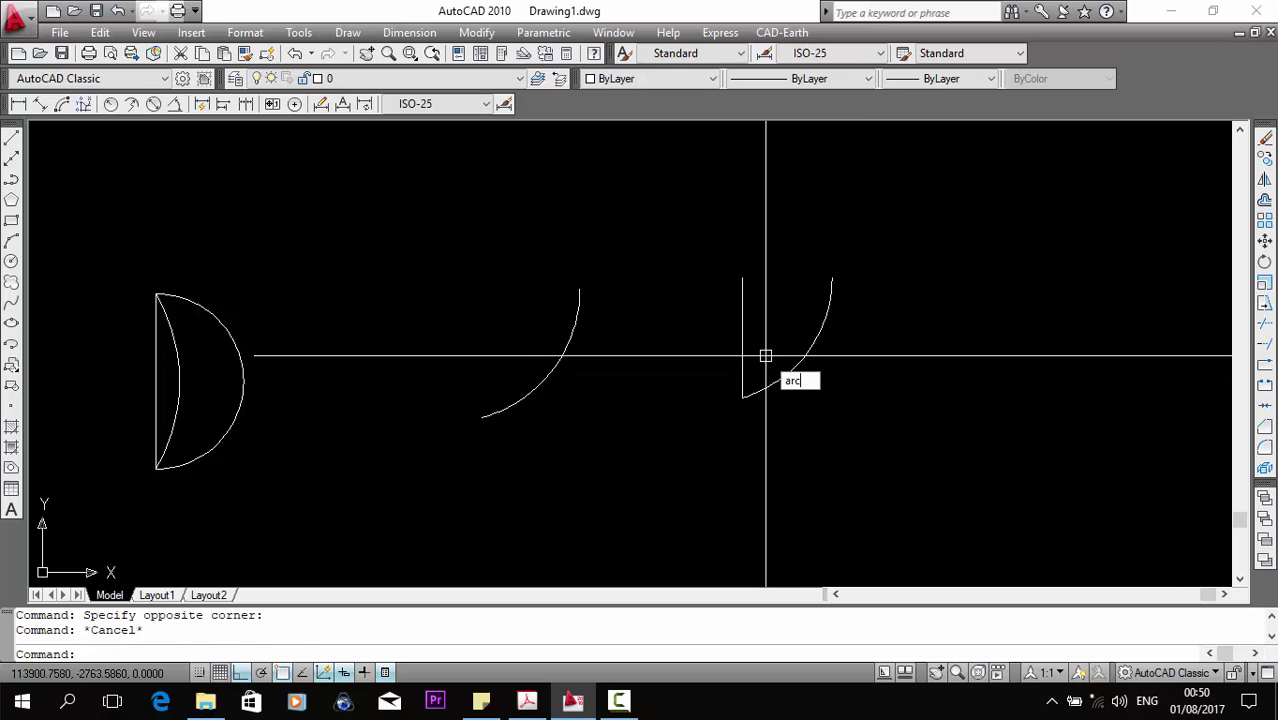
key(Return)
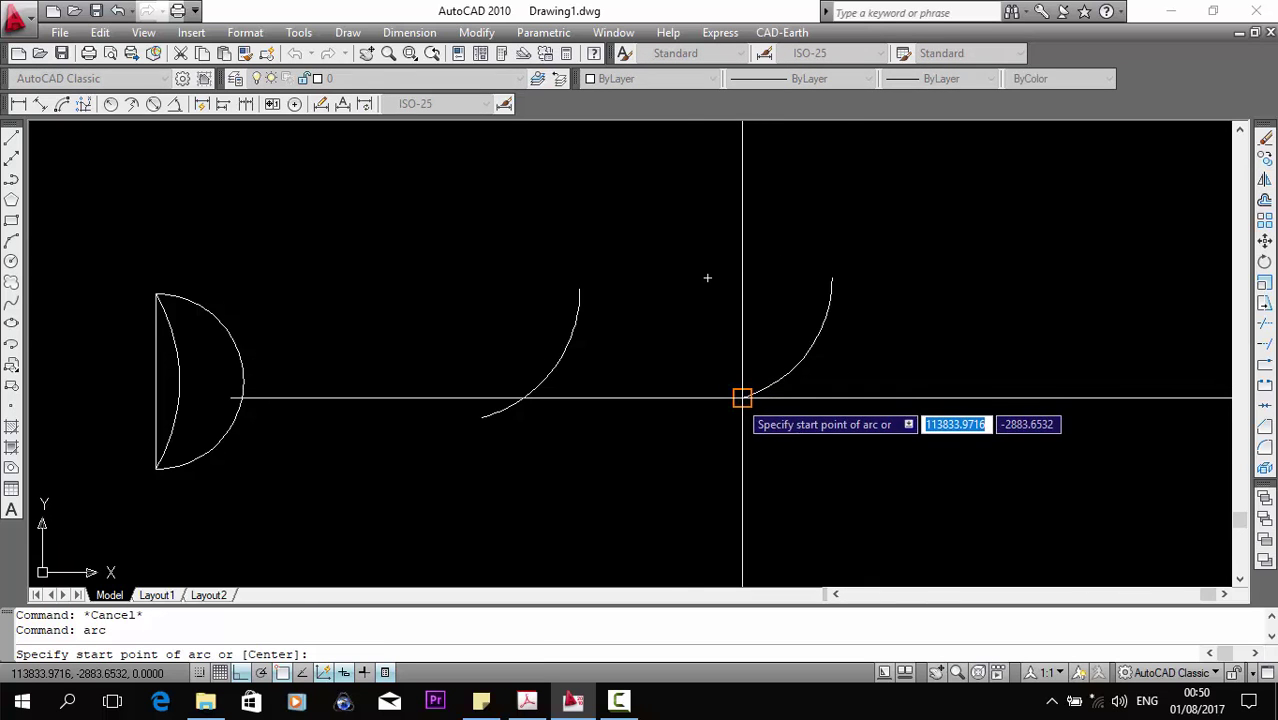
click(742, 394)
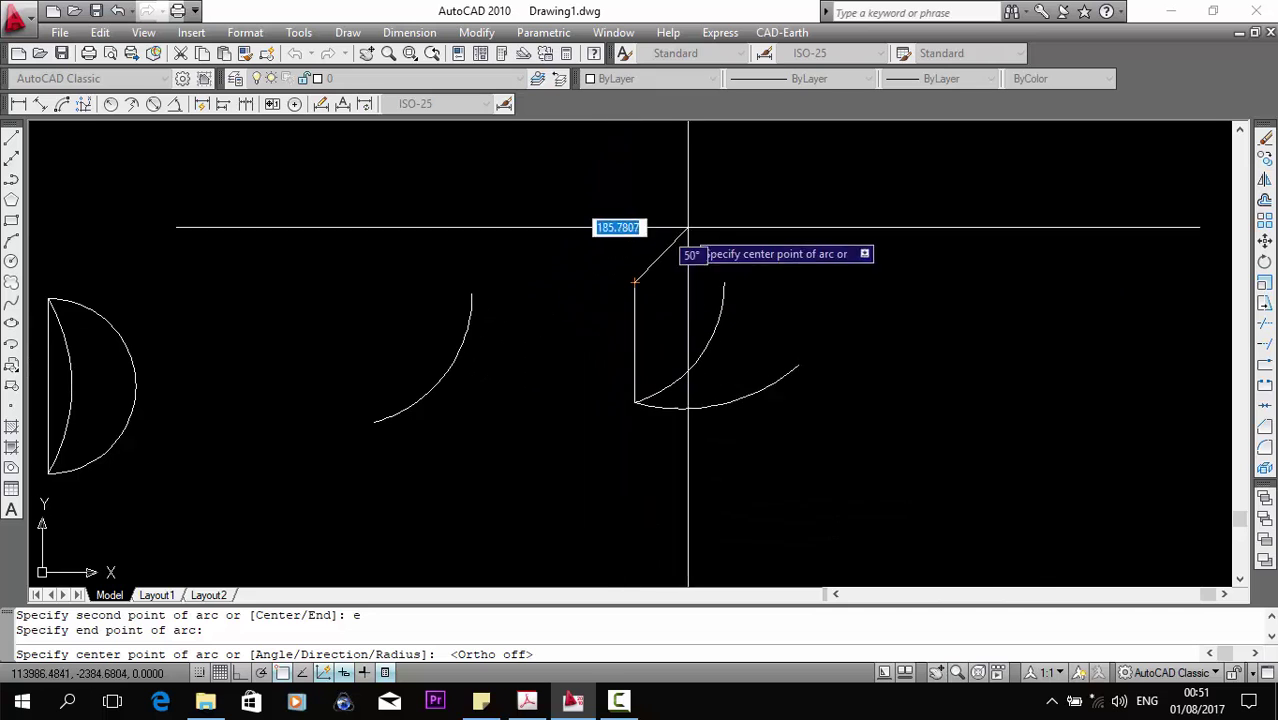
Place the large arc's centre point to finish the nearly full circular arc.
click(935, 275)
key(Escape)
scroll(585, 335, down, 2)
click(580, 337)
scroll(587, 300, down, 2)
scroll(890, 290, up, 2)
key(Escape)
mouse_move(531, 294)
middle_down()
mouse_move(847, 287)
mouse_move(542, 294)
mouse_move(542, 337)
mouse_move(676, 308)
middle_up()
Zoom and pan to frame the whole row of rectangles and arcs.
scroll(873, 315, down, 3)
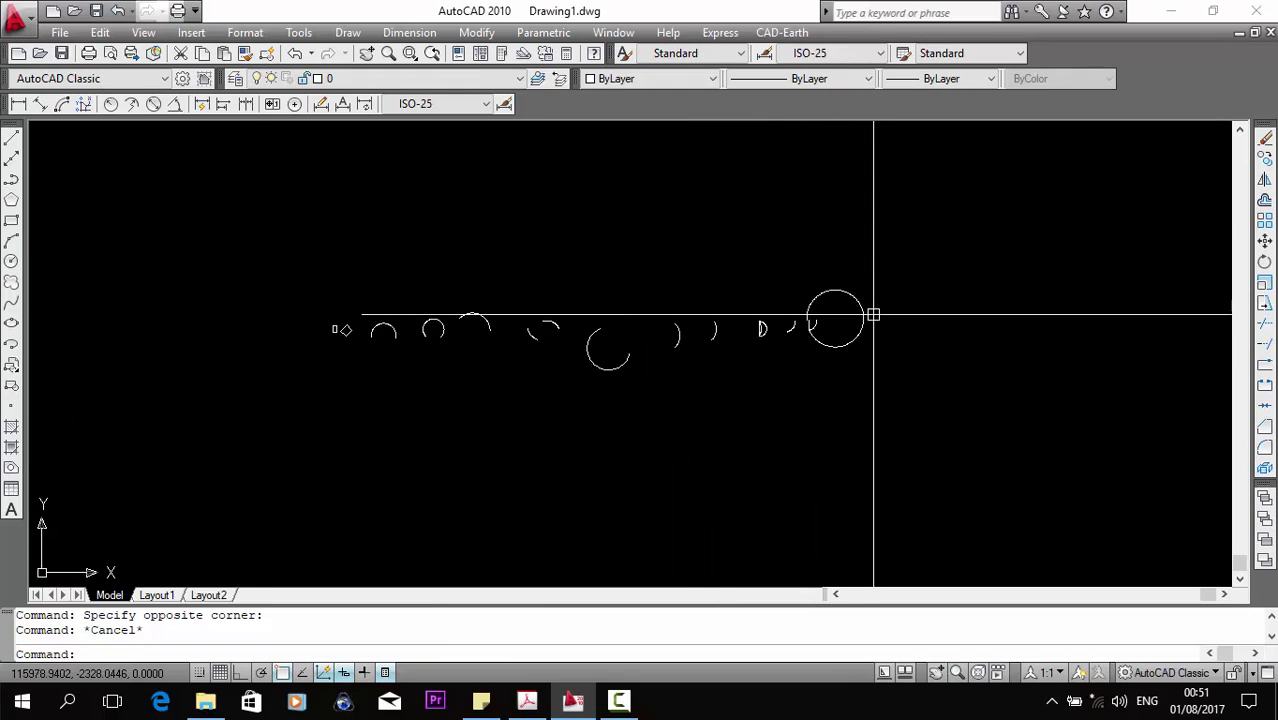
scroll(620, 328, up, 3)
middle_drag(599, 331, 456, 314)
scroll(724, 340, down, 4)
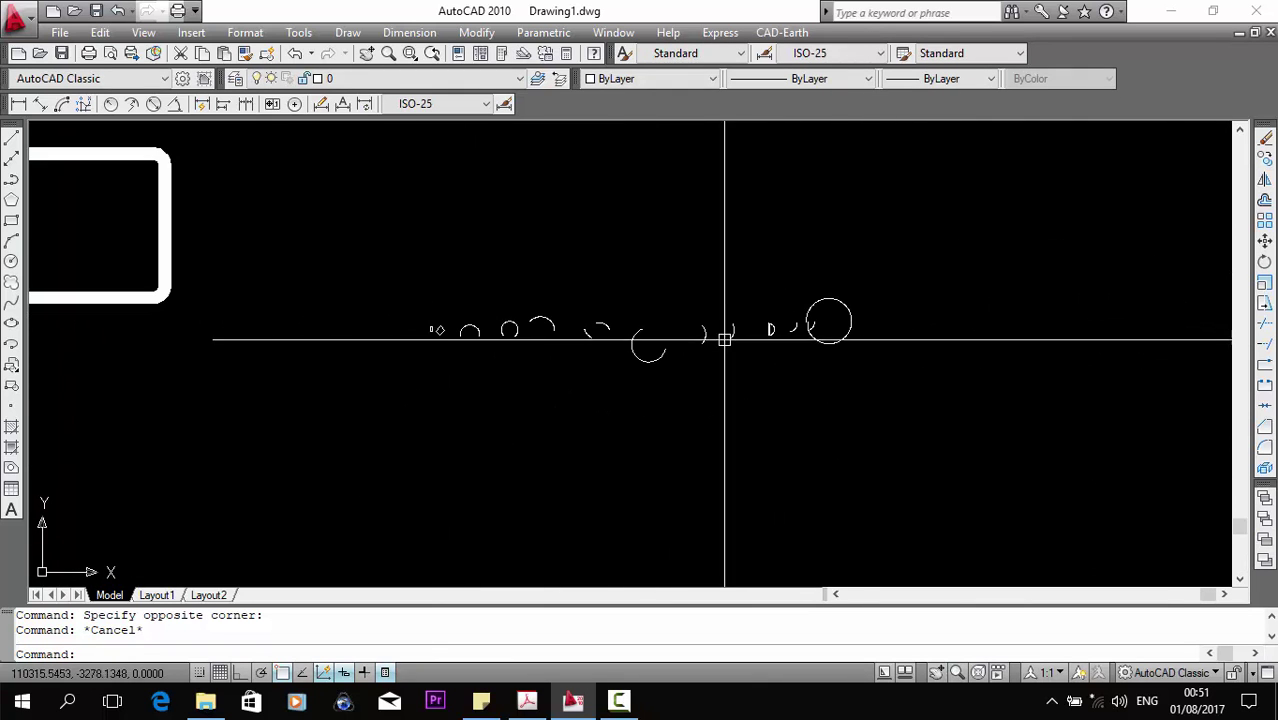
scroll(700, 342, down, 4)
scroll(790, 343, up, 5)
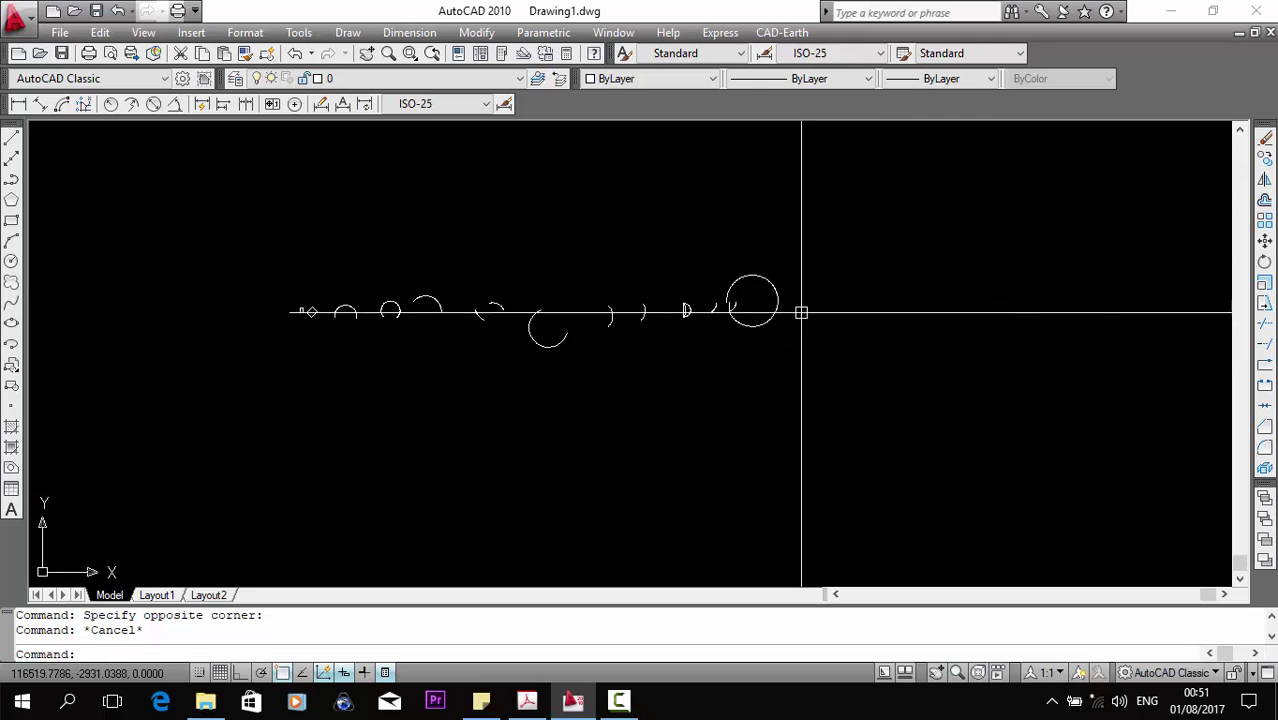
scroll(802, 308, up, 2)
middle_drag(715, 459, 828, 418)
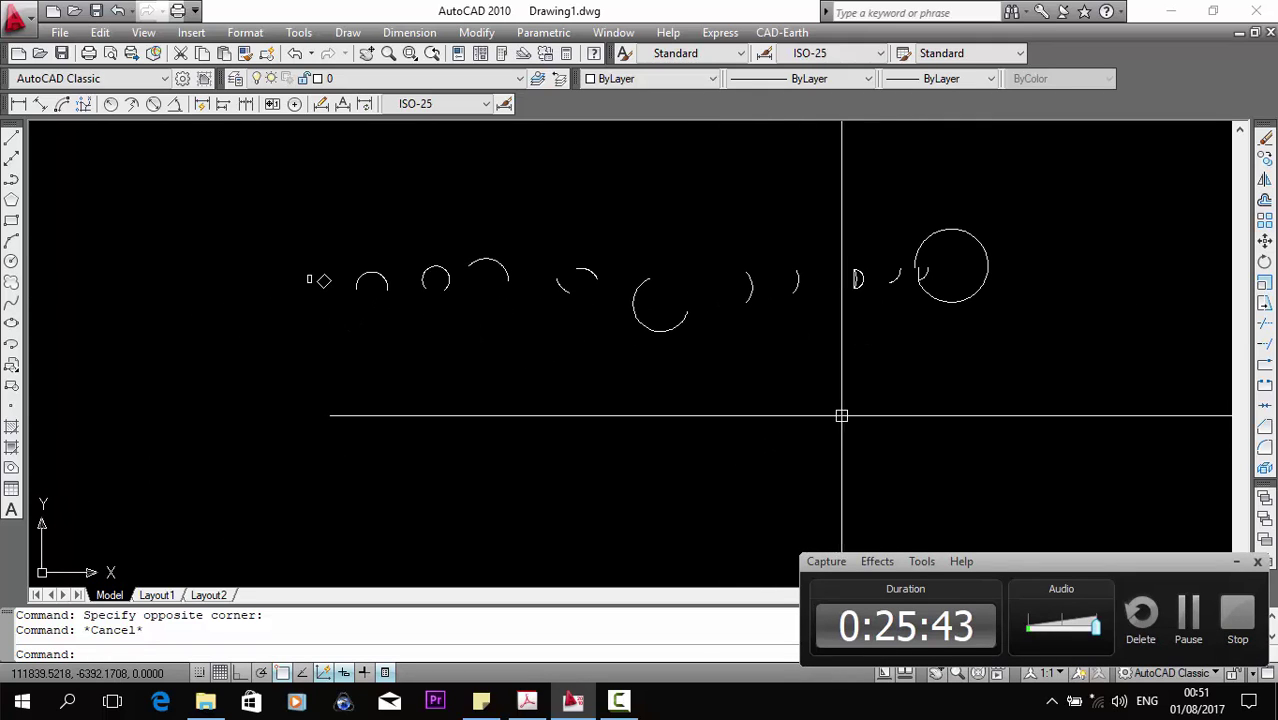
scroll(724, 297, up, 2)
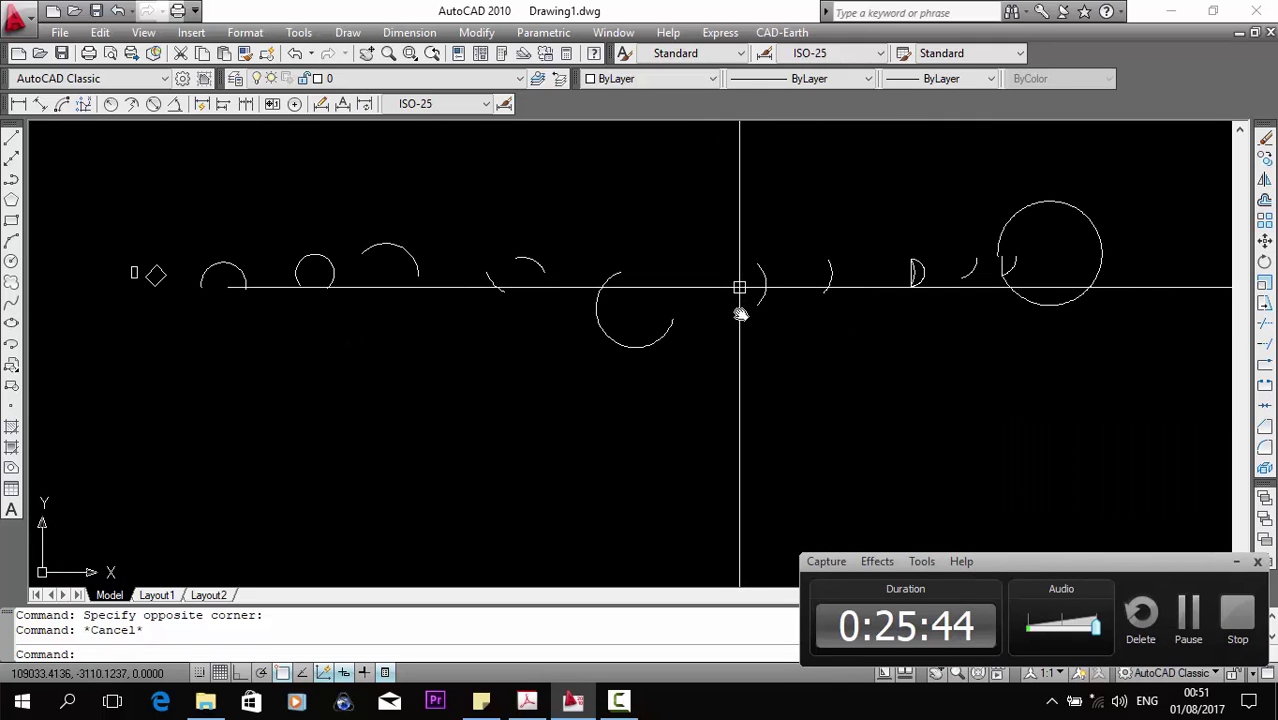
middle_drag(742, 290, 729, 342)
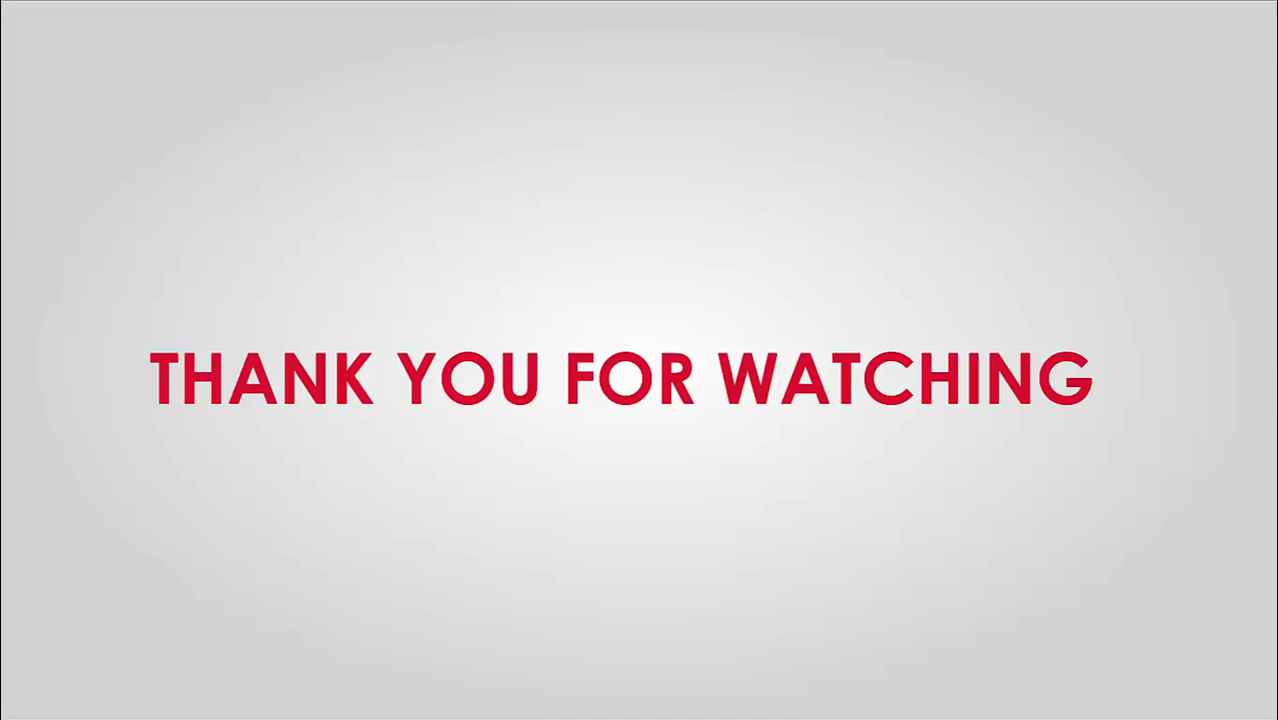